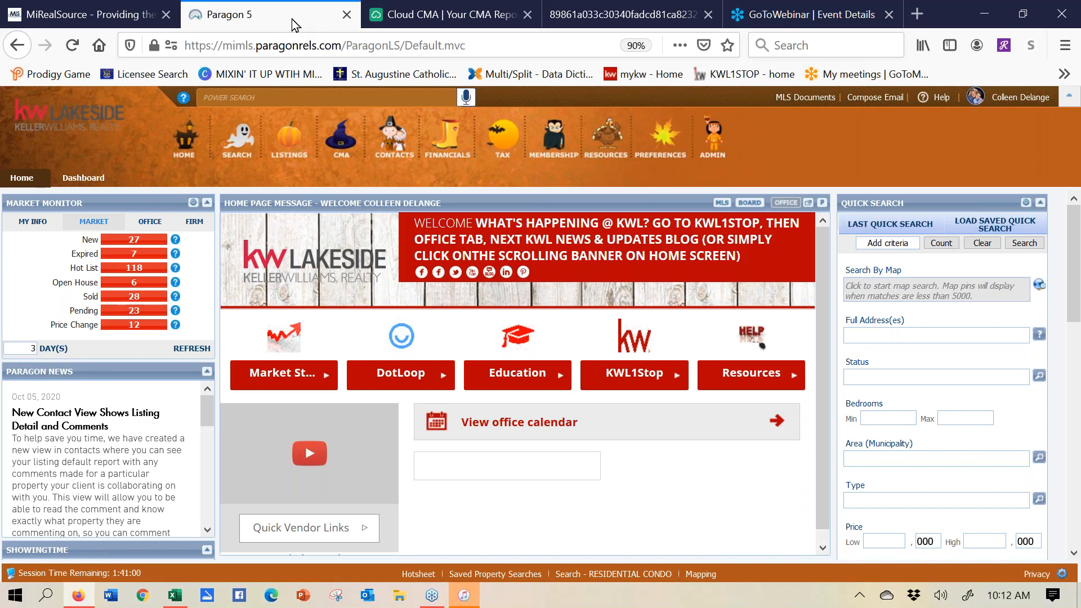
- Start a new Residential Condo search from the Search by Class options
click(239, 147)
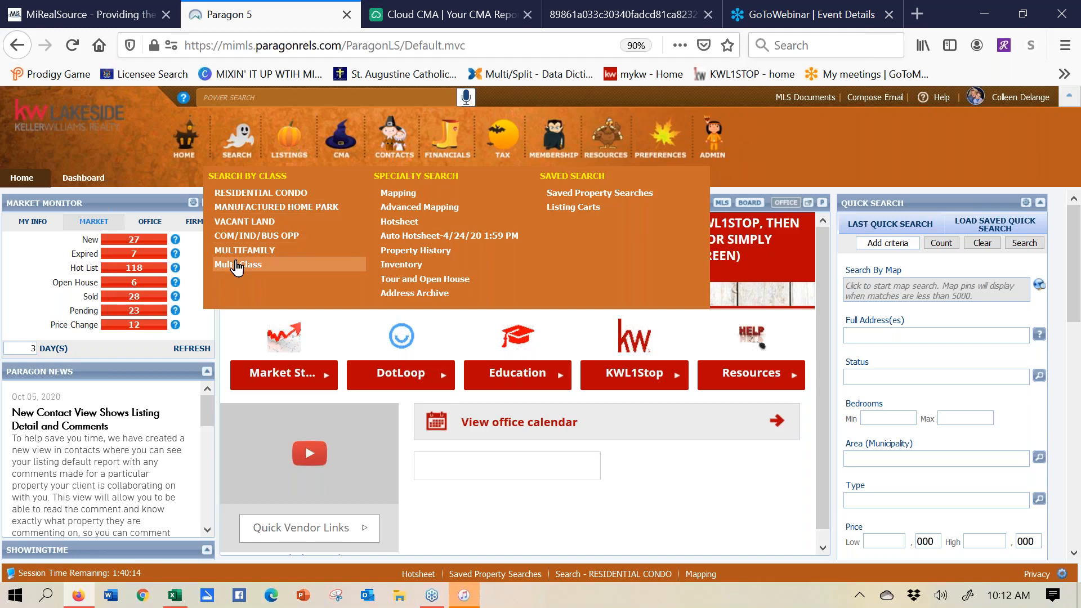
click(240, 195)
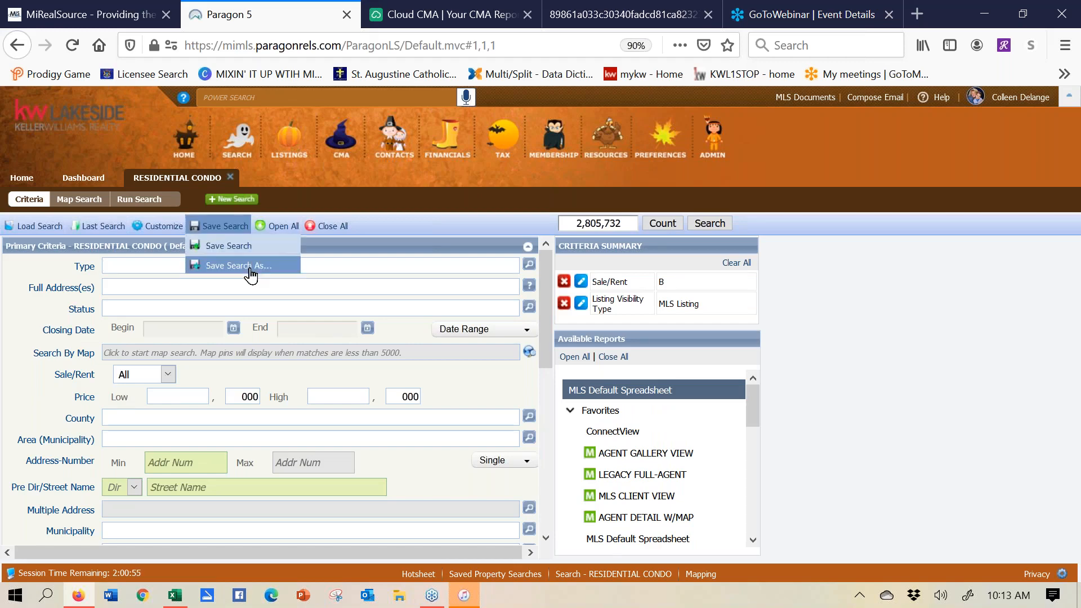
- Set the Type criterion to RES - Residential
click(156, 266)
text(re)
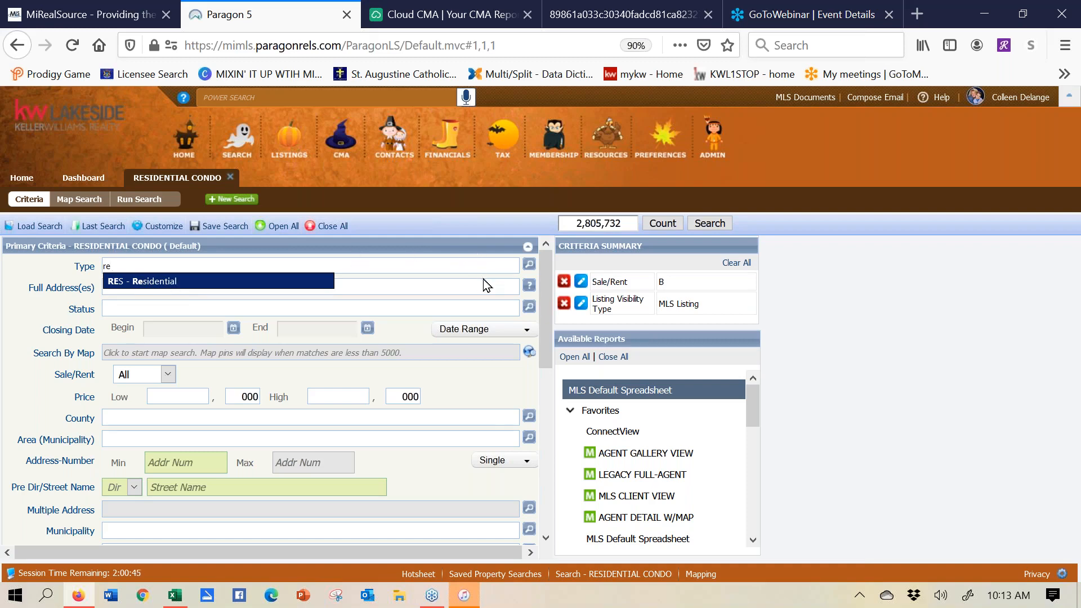
click(530, 266)
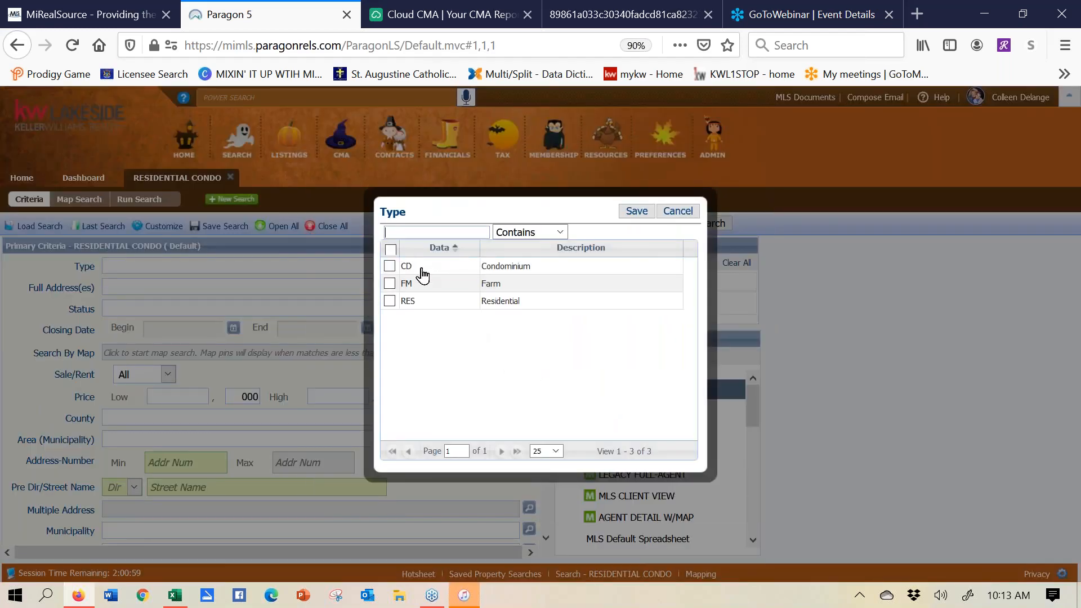
click(389, 301)
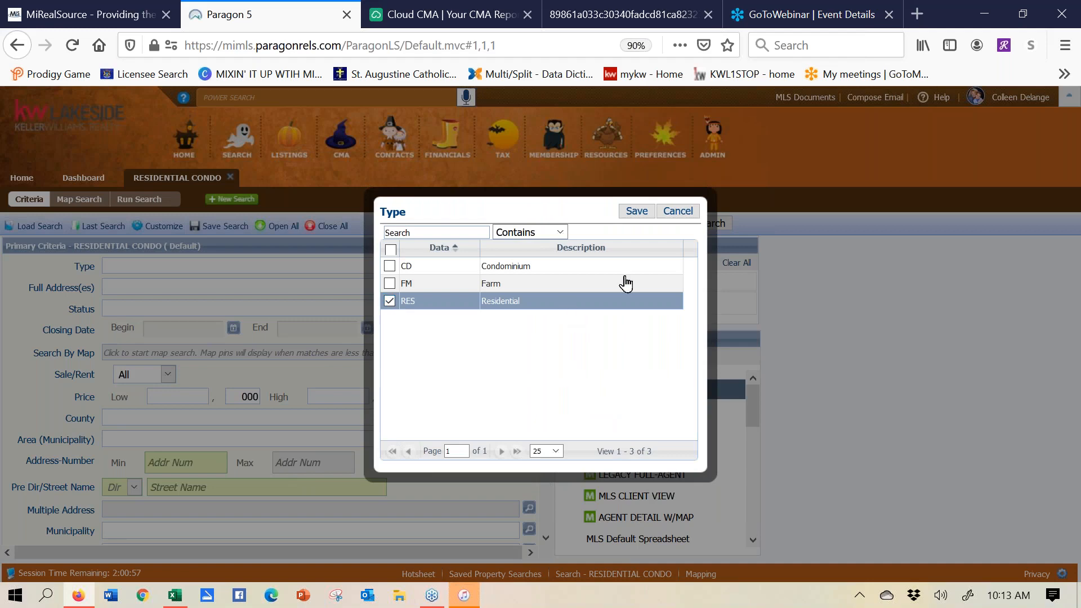
click(638, 213)
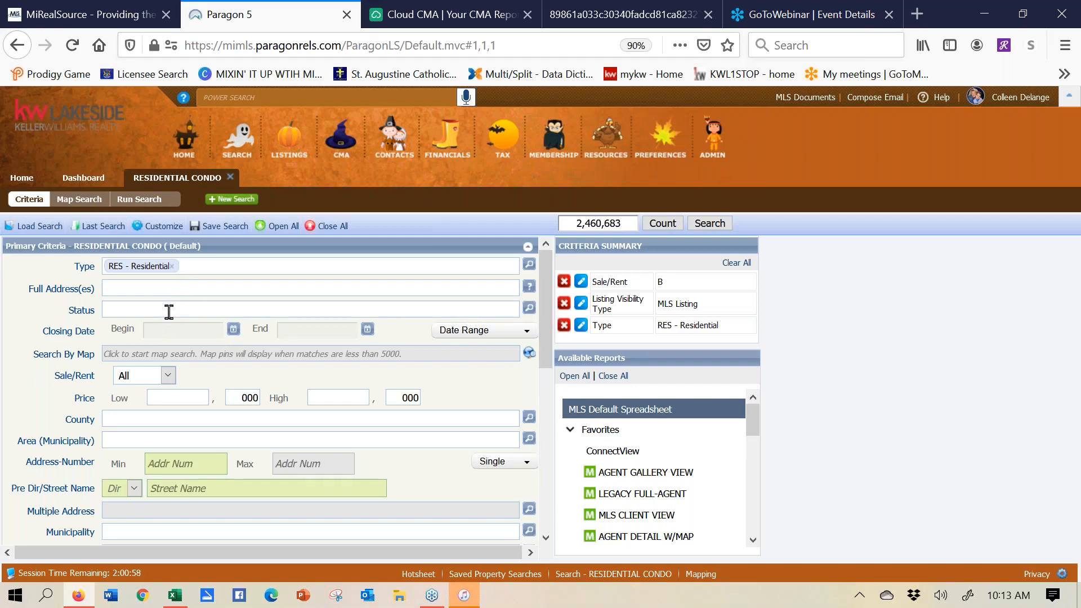
- Set Status to ALL ACTIVE, CLD - Closed and PND - Pending
text(a)
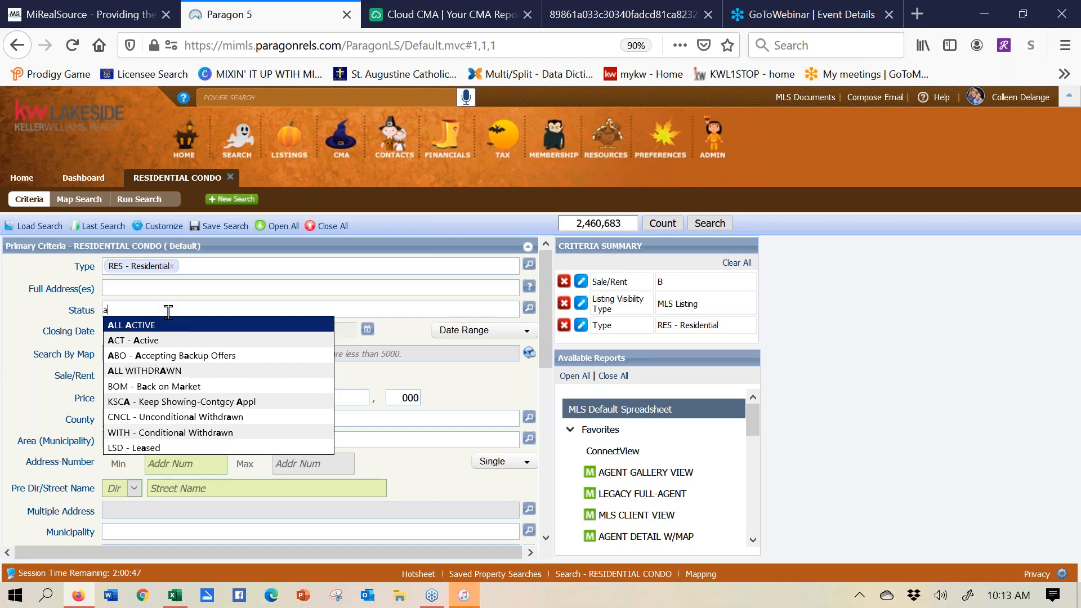
click(170, 332)
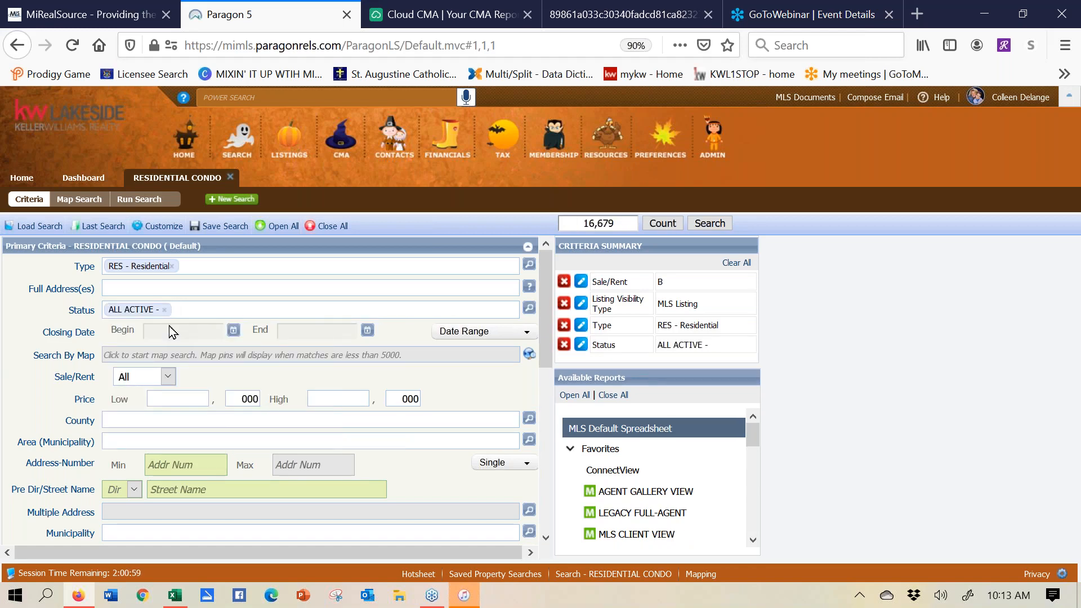
text(closed)
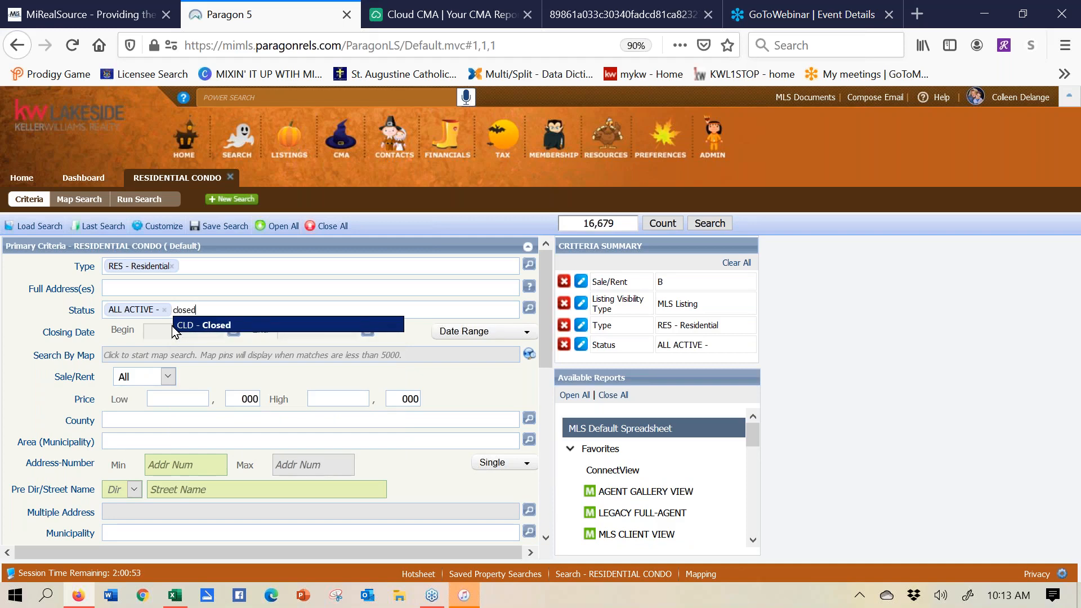
click(228, 326)
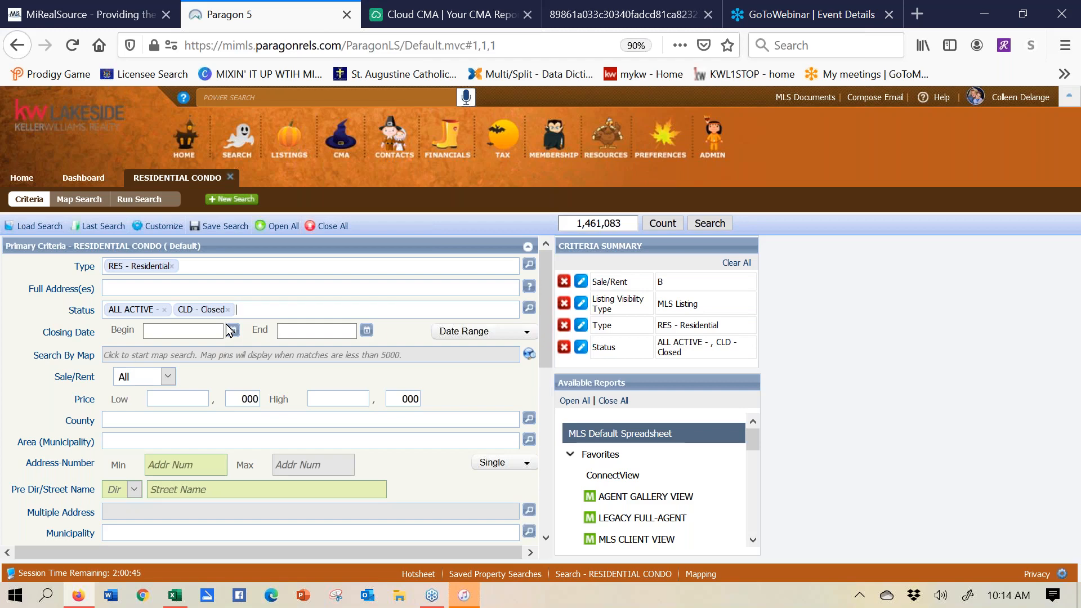
text(pen)
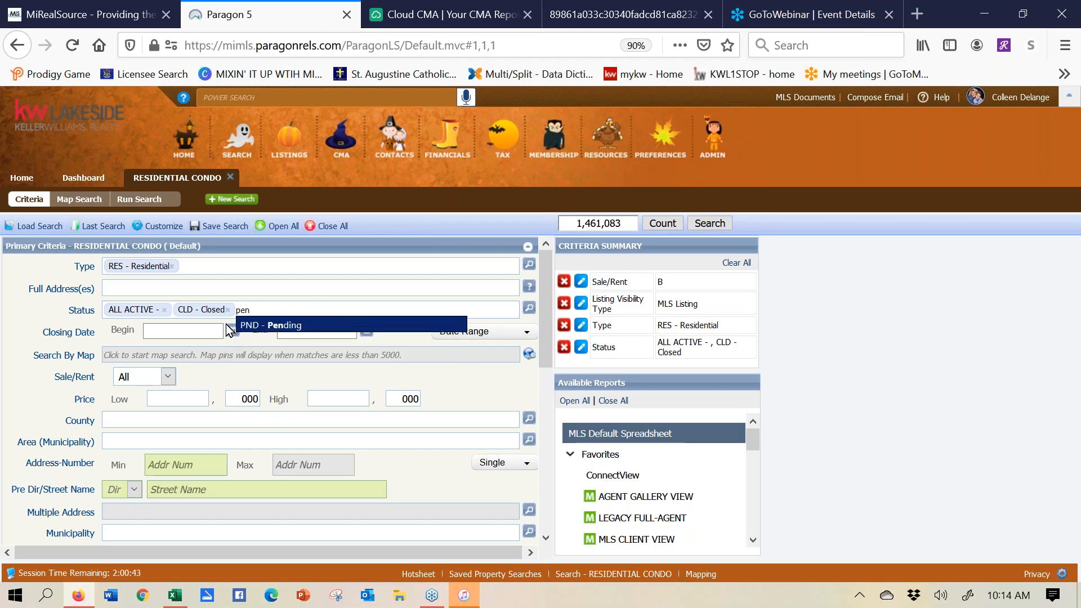
click(263, 327)
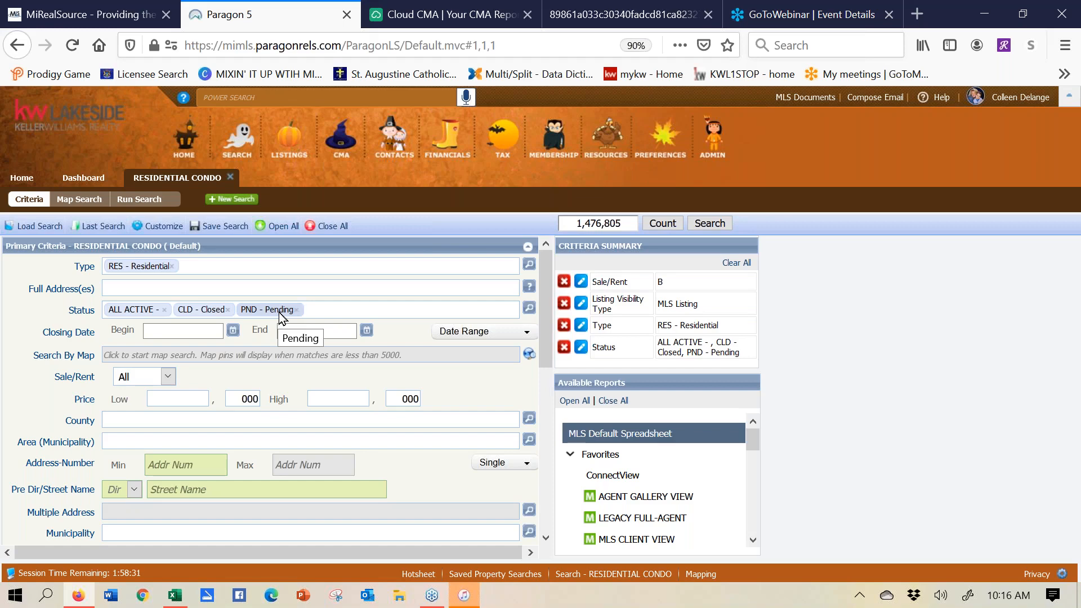
- Set the Closing Date range to 6 Months Back
click(496, 338)
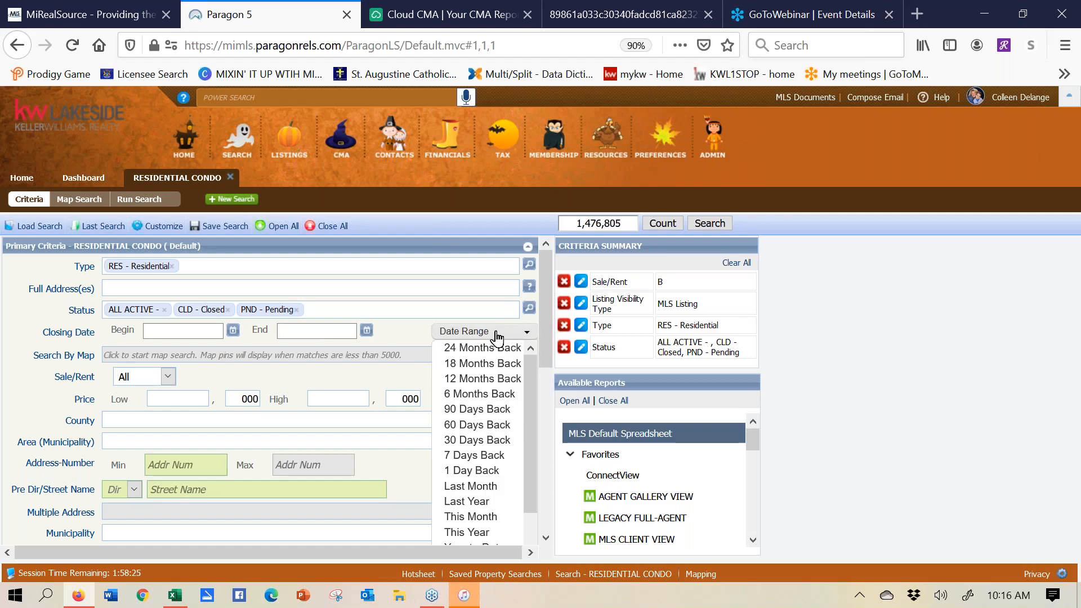
click(476, 396)
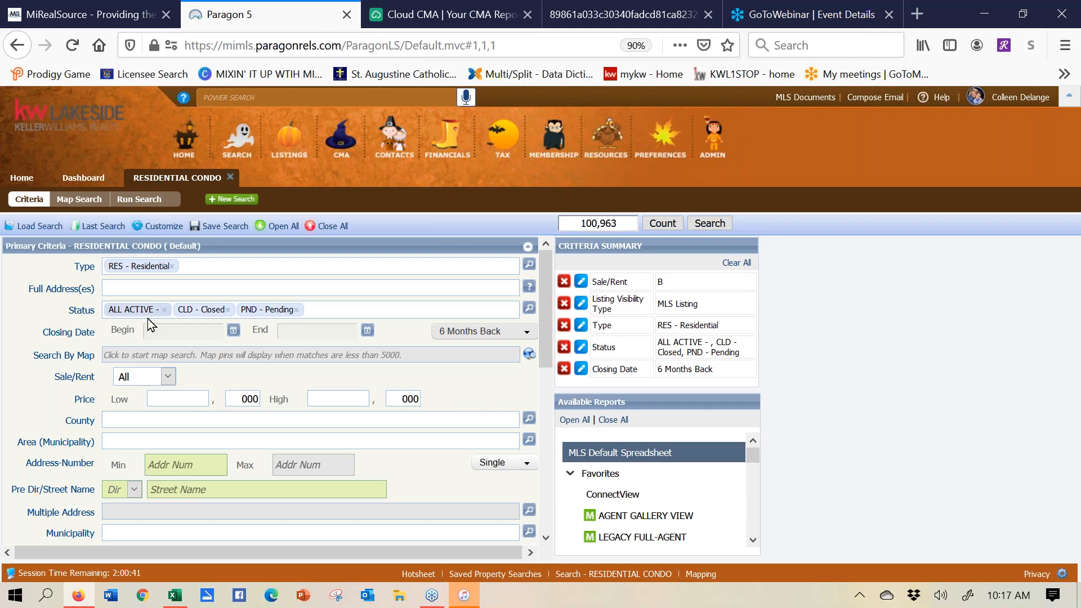
- Set the Sale/Rent criterion to For Sale
click(168, 377)
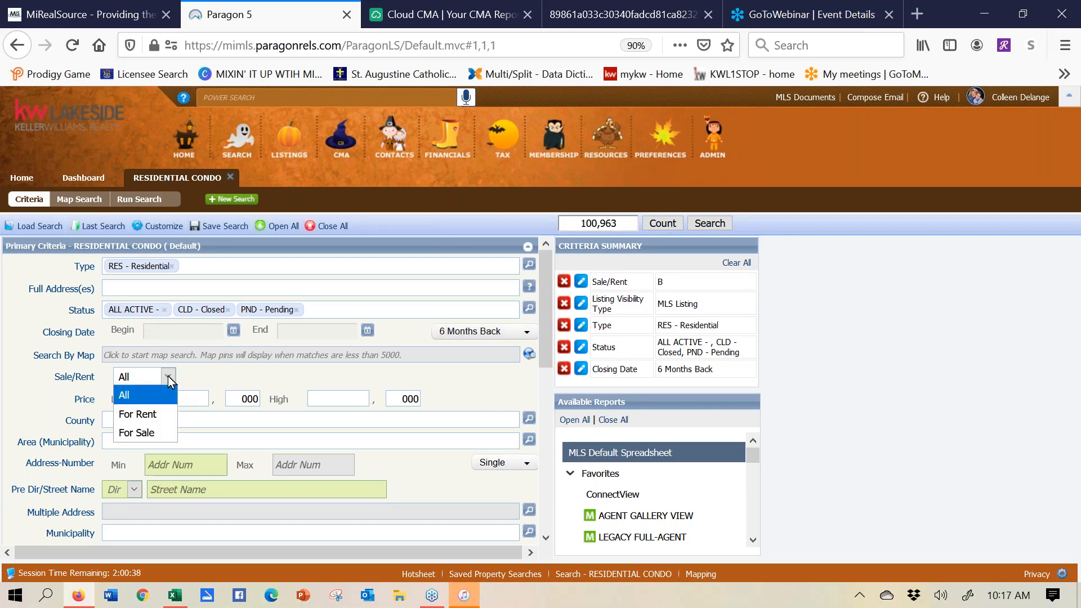
click(162, 438)
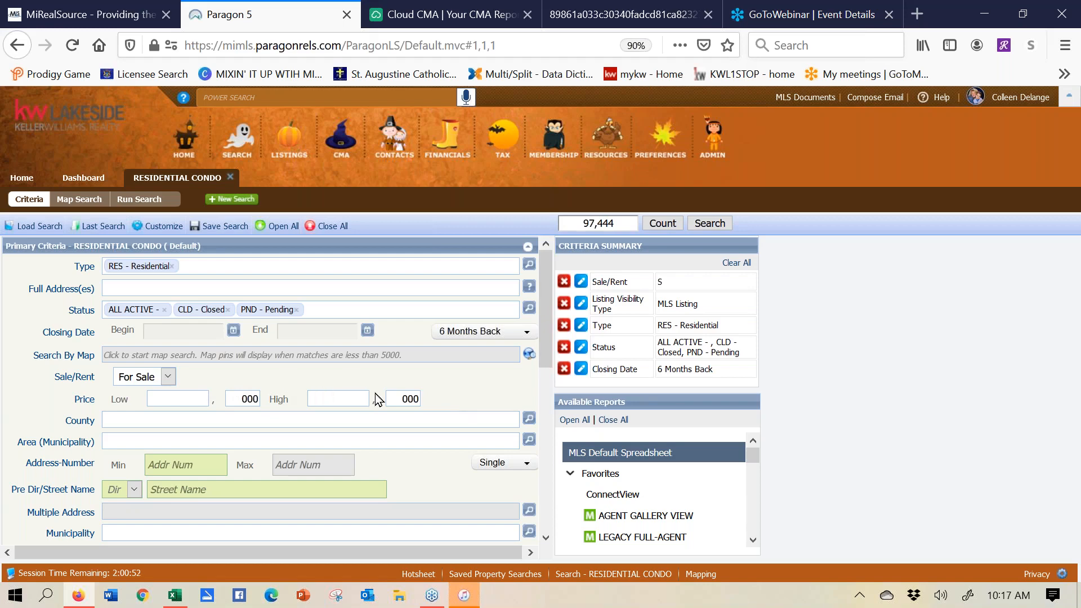
drag(545, 316, 551, 387)
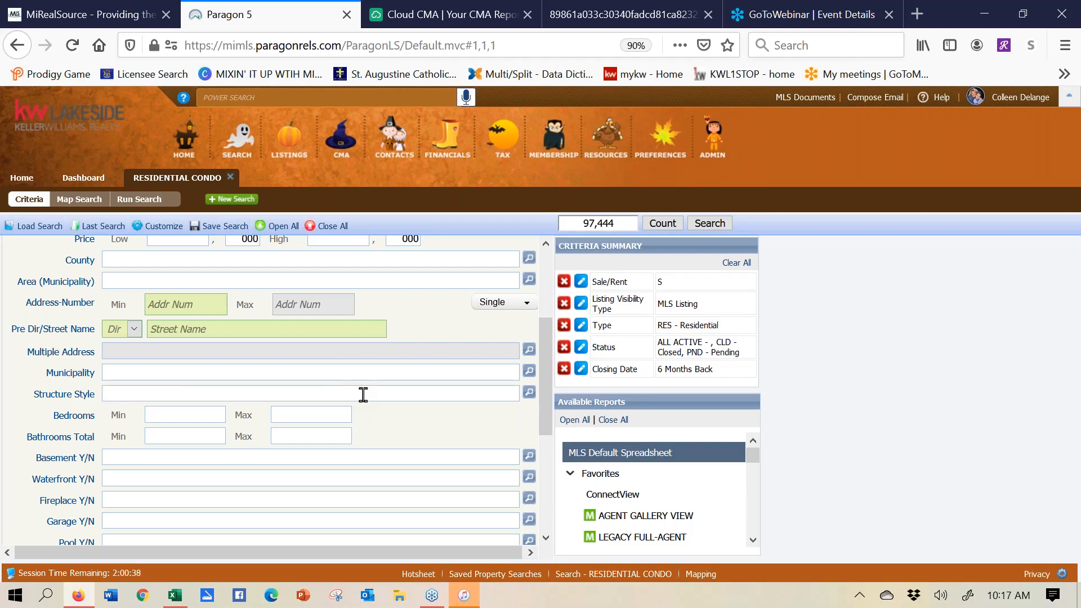
- Set Structure Style to 1S - 1 Story and Bedrooms to a minimum of 3 and a maximum of 4
text(1)
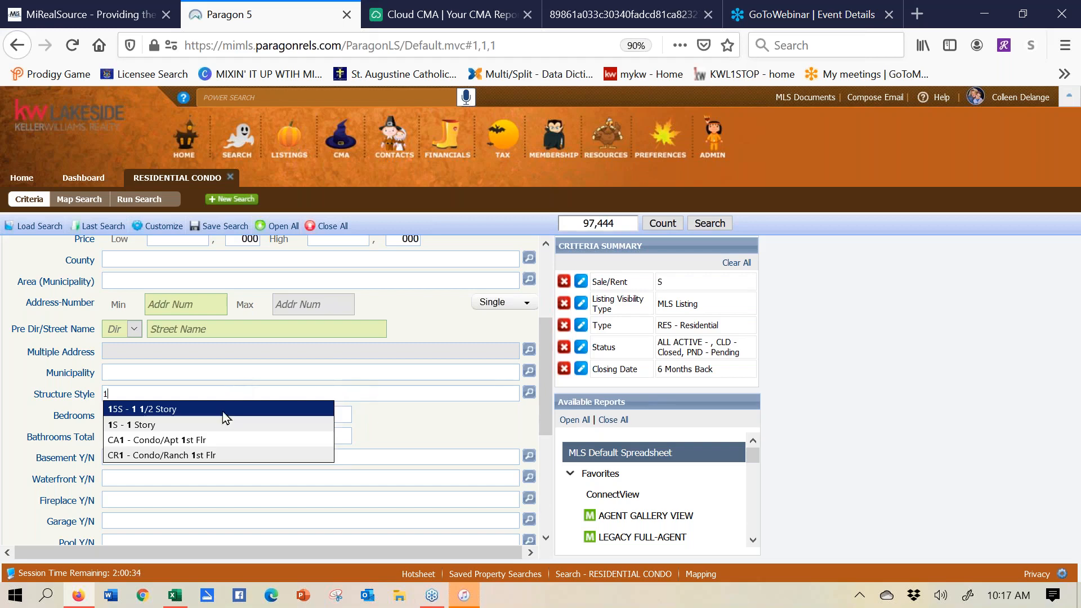
click(214, 427)
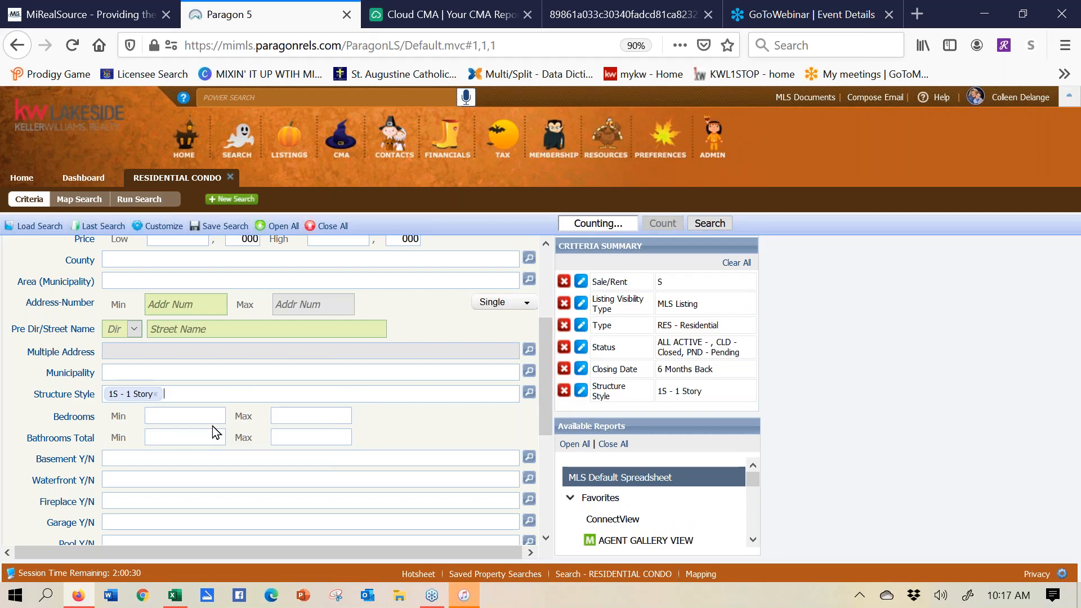
click(208, 416)
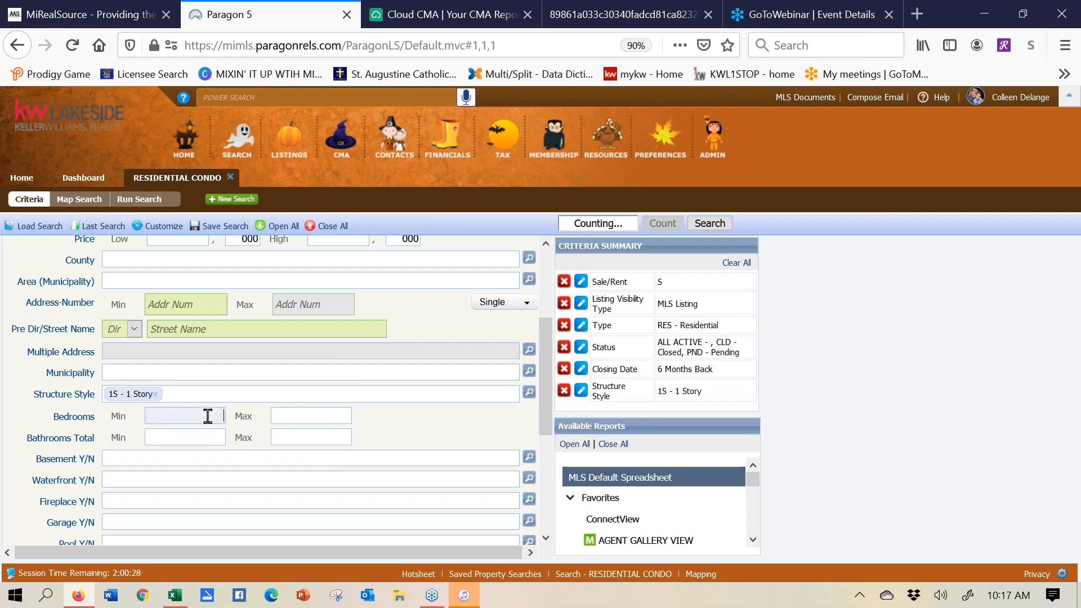
text(3)
click(302, 417)
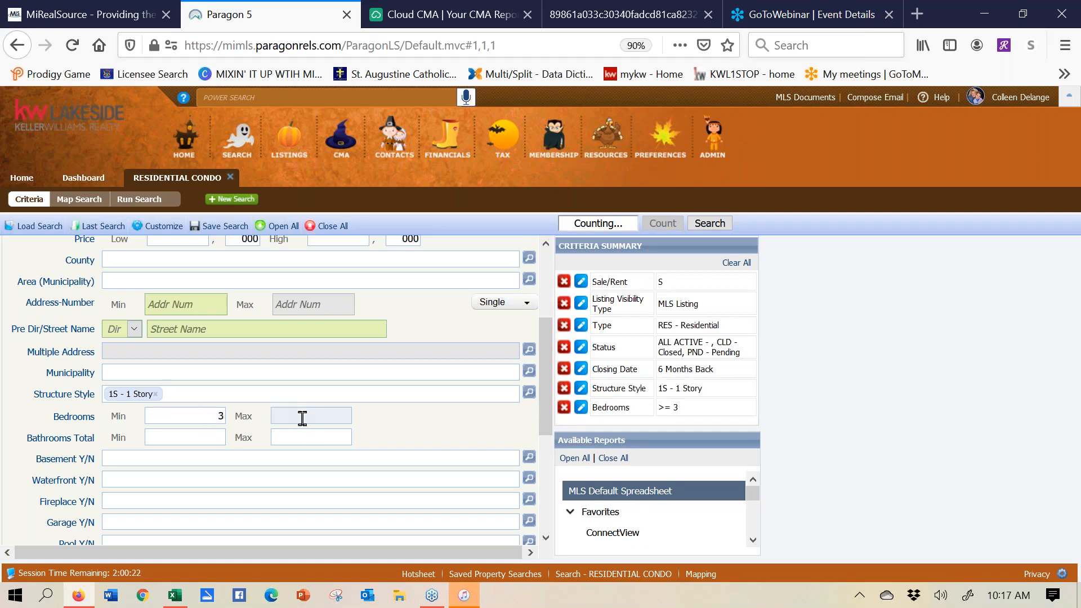
text(4)
click(203, 437)
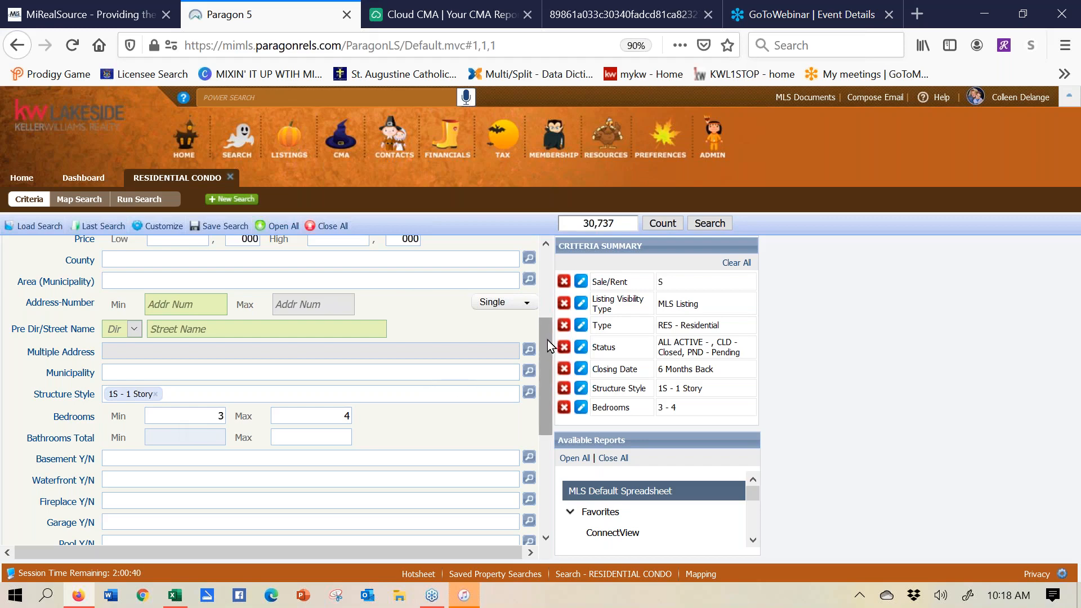
drag(548, 340, 558, 453)
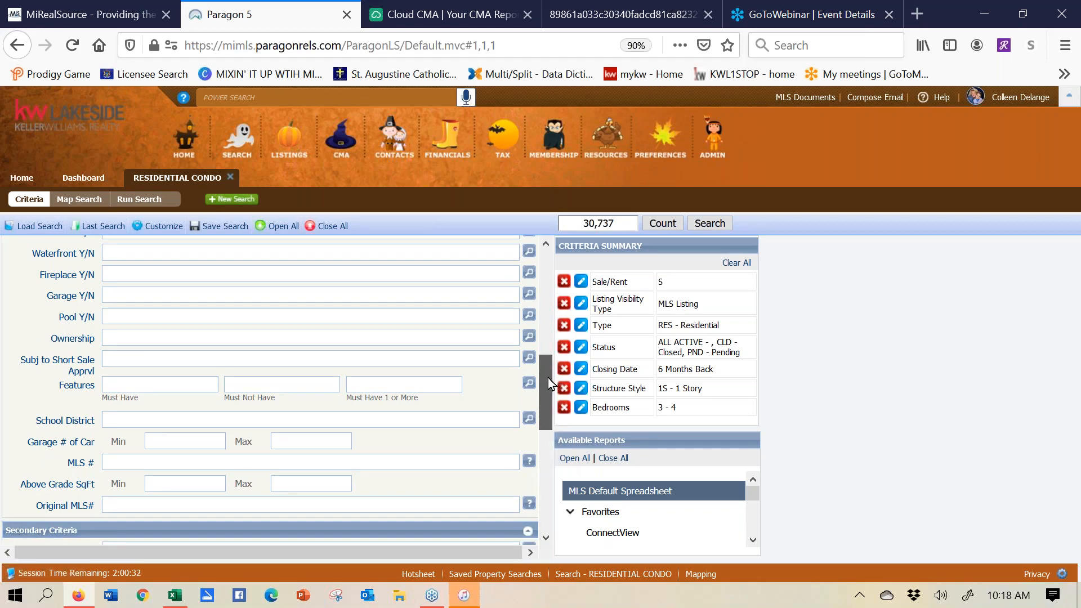
scroll(548, 383, down, 5)
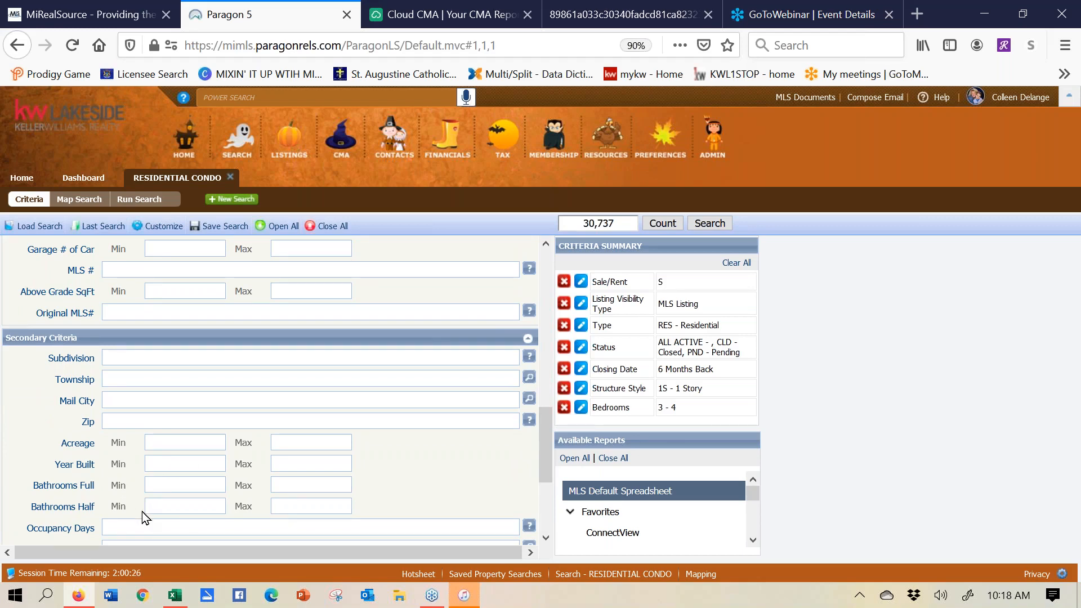
click(167, 484)
text(2)
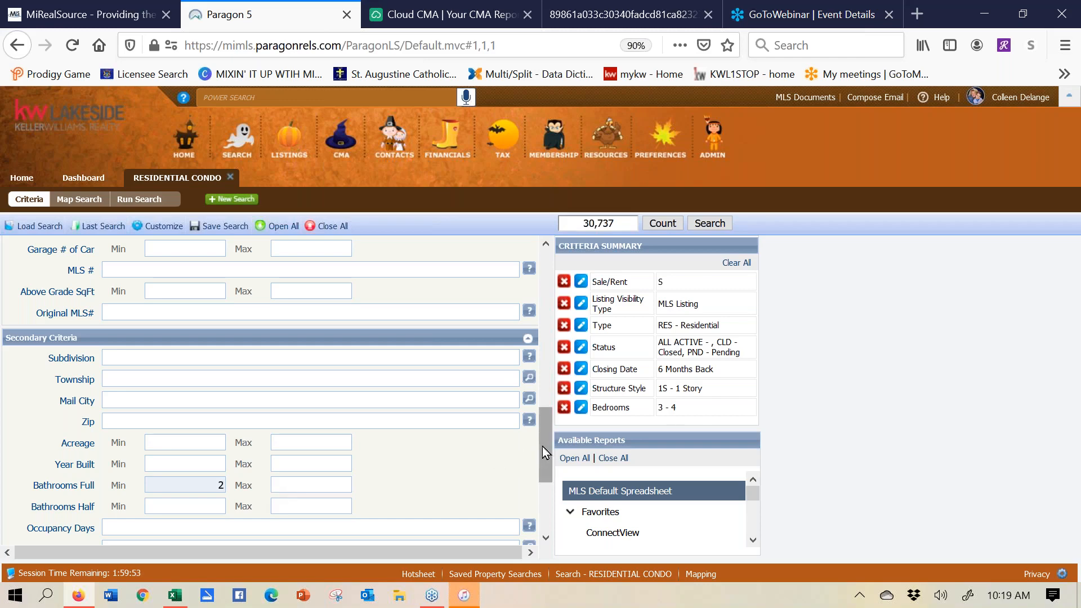
drag(547, 442, 552, 360)
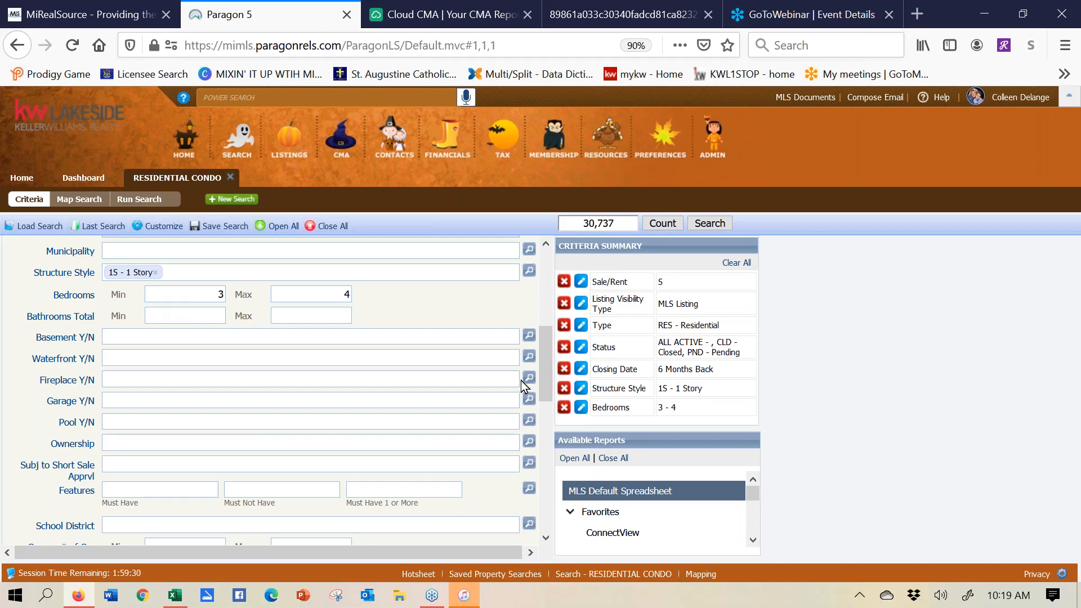
drag(546, 383, 555, 451)
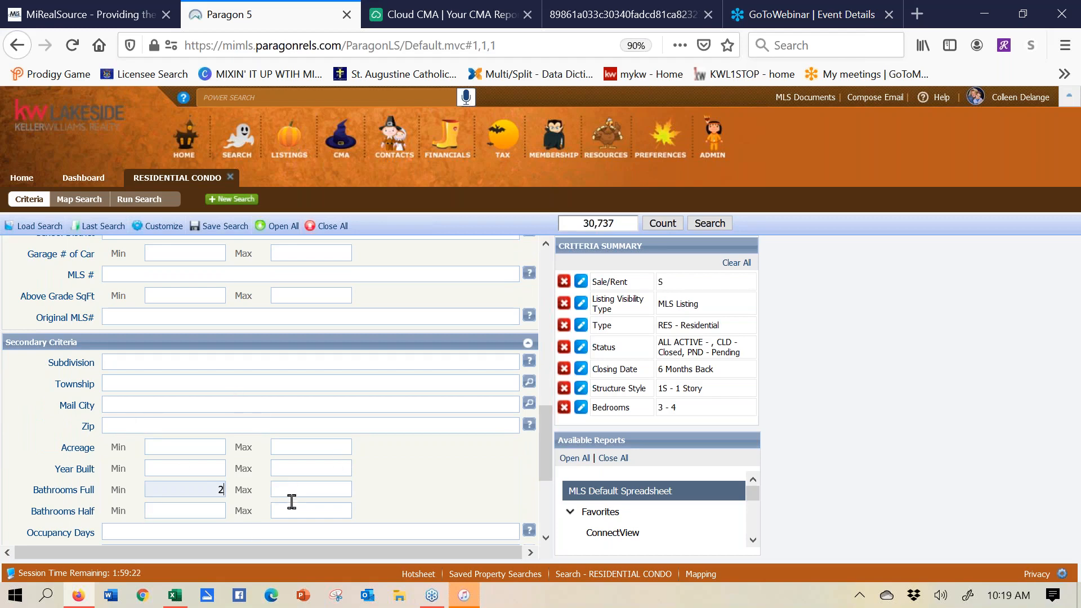
drag(208, 490, 235, 489)
mouse_move(547, 441)
mouse_down()
mouse_move(550, 359)
mouse_move(546, 454)
mouse_up()
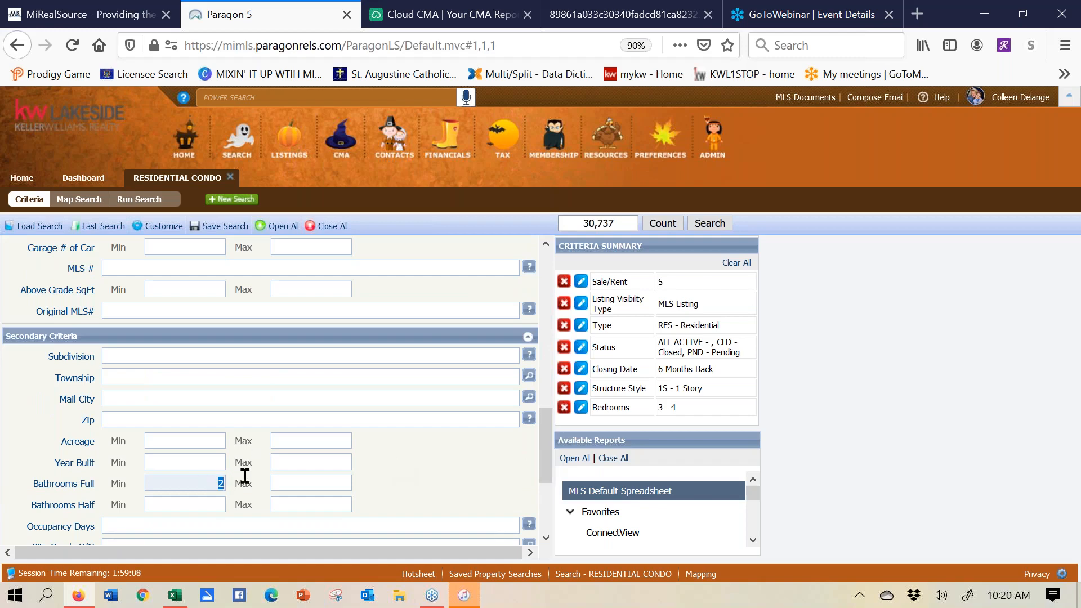
key(BackSpace)
drag(548, 448, 545, 347)
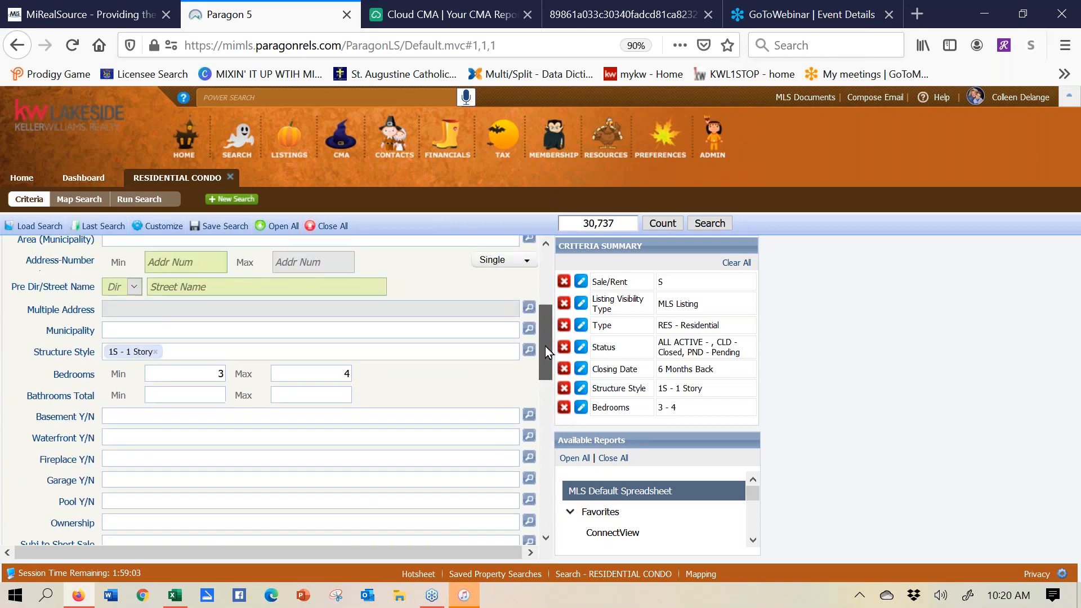
- Set both Basement Y/N and Garage Y/N to Y - Yes
click(394, 422)
text(y)
click(273, 438)
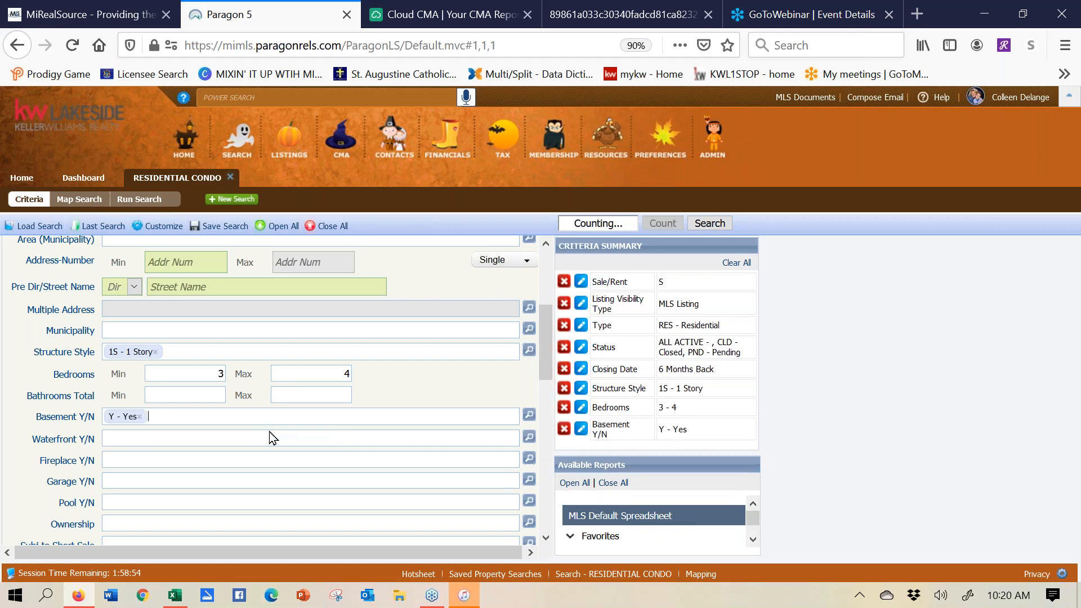
click(237, 482)
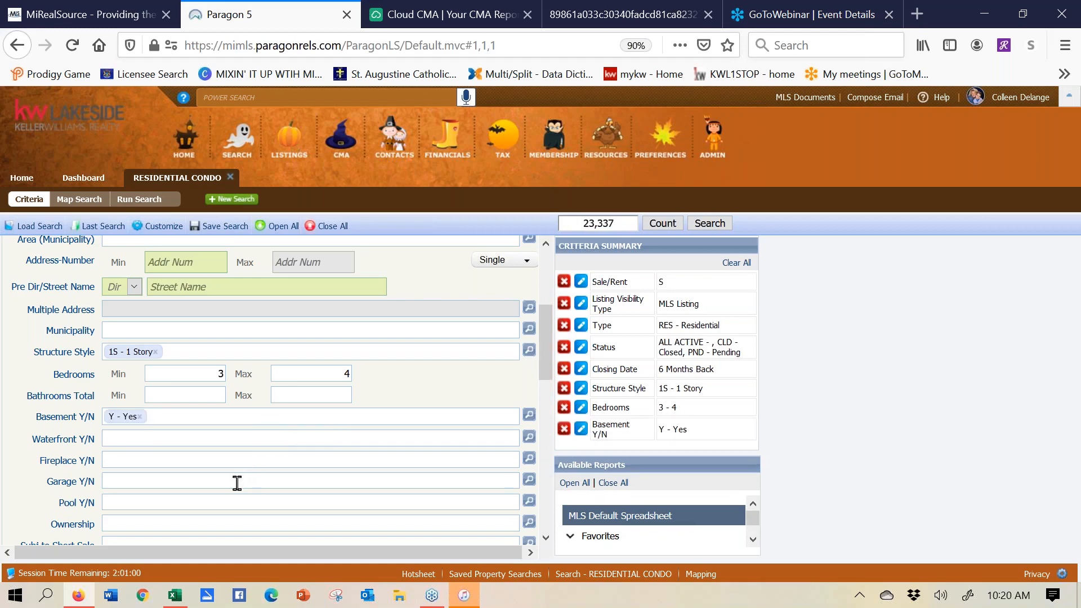
text(y)
click(239, 496)
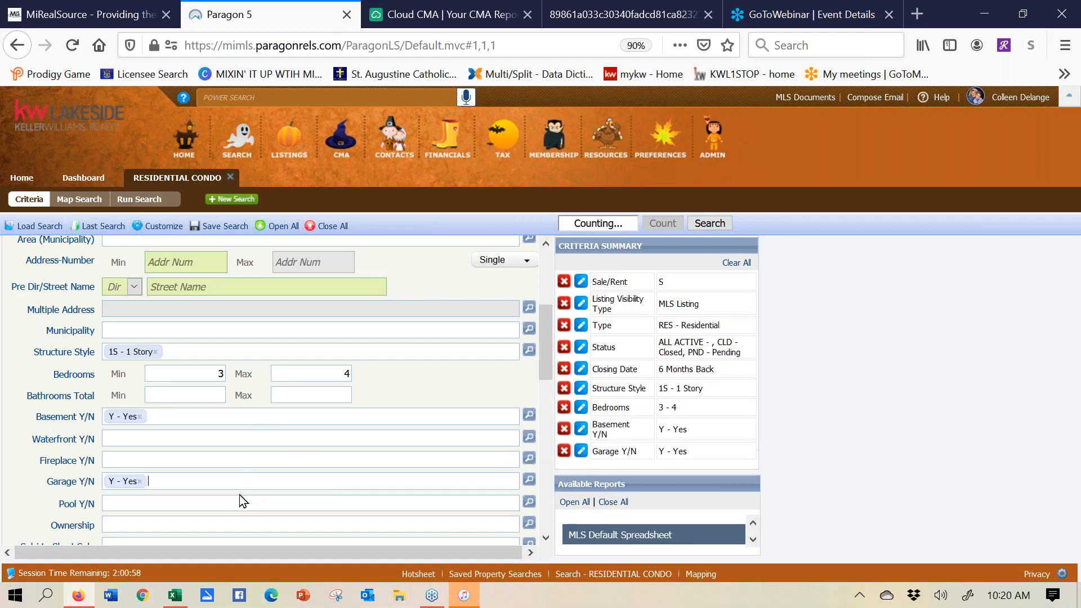
drag(546, 349, 549, 410)
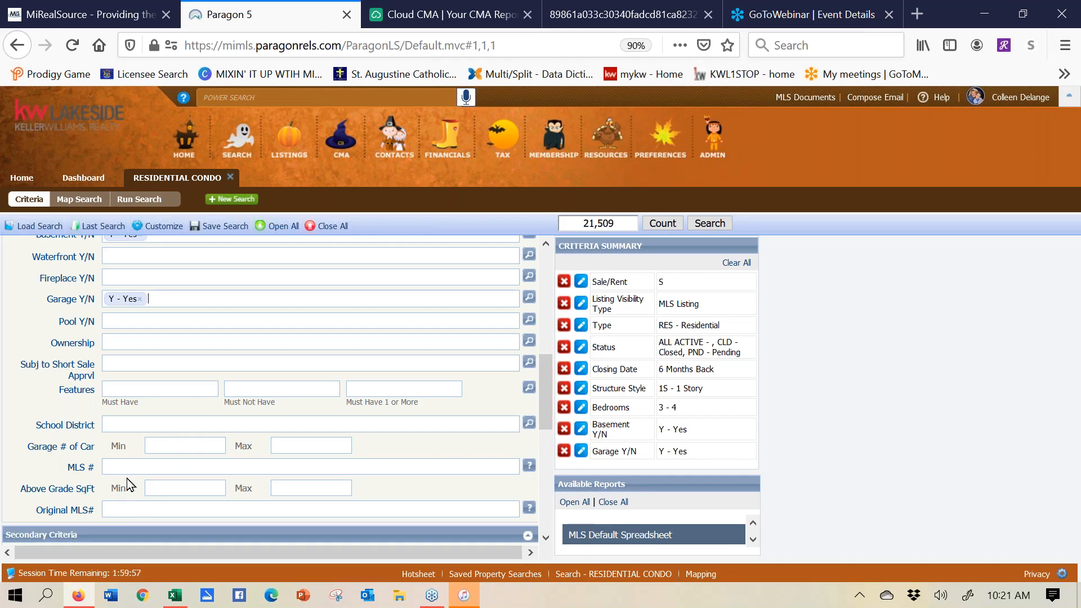
- Enter Above Grade SqFt minimum 1050 and maximum 1550
click(160, 483)
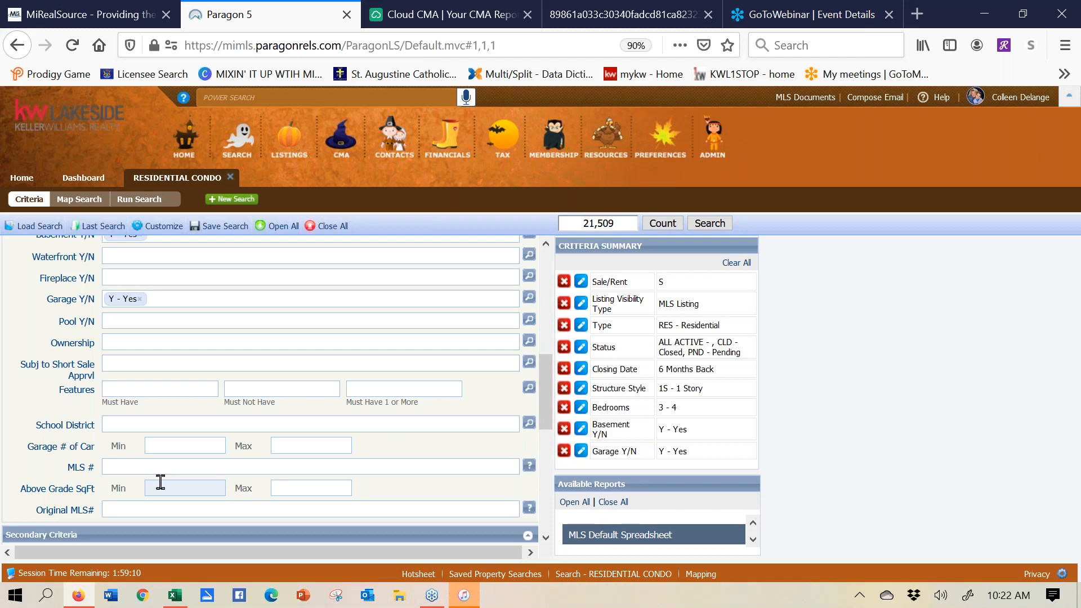
text(1050)
click(340, 489)
text(1)
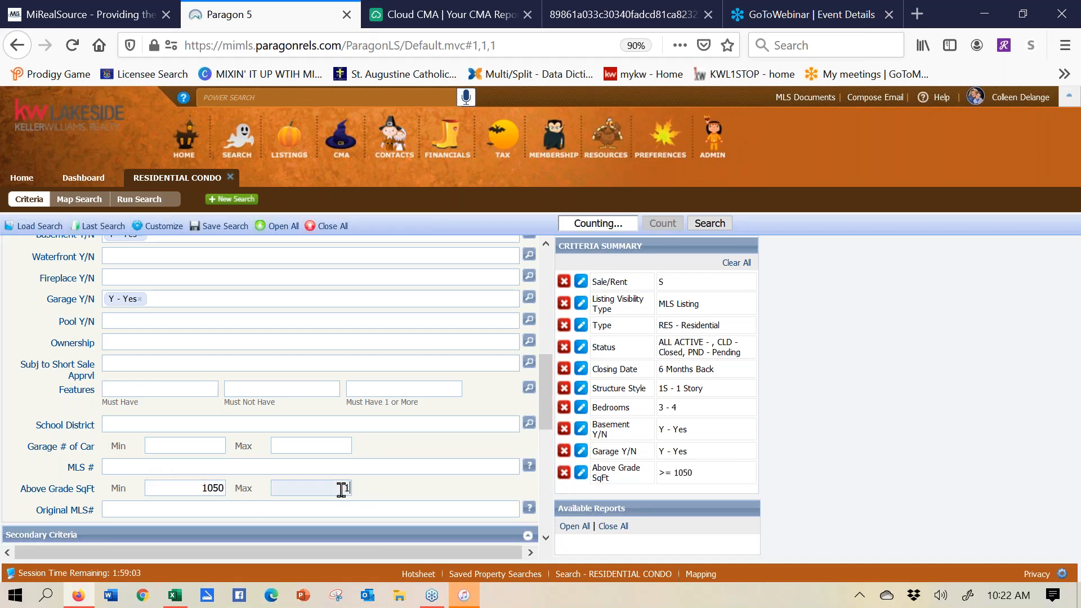
text(550)
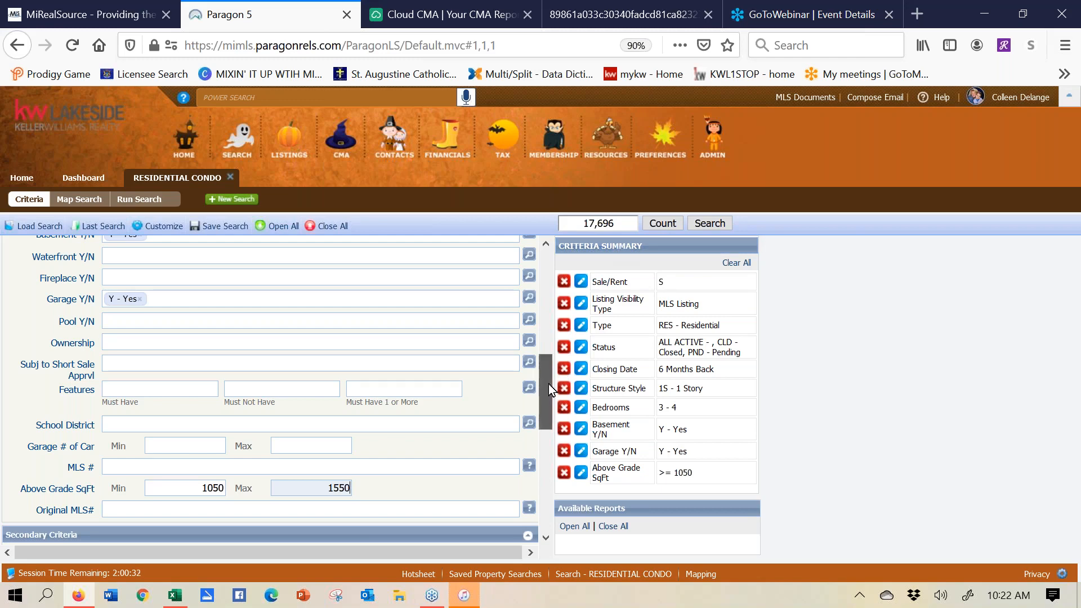
drag(548, 384, 550, 270)
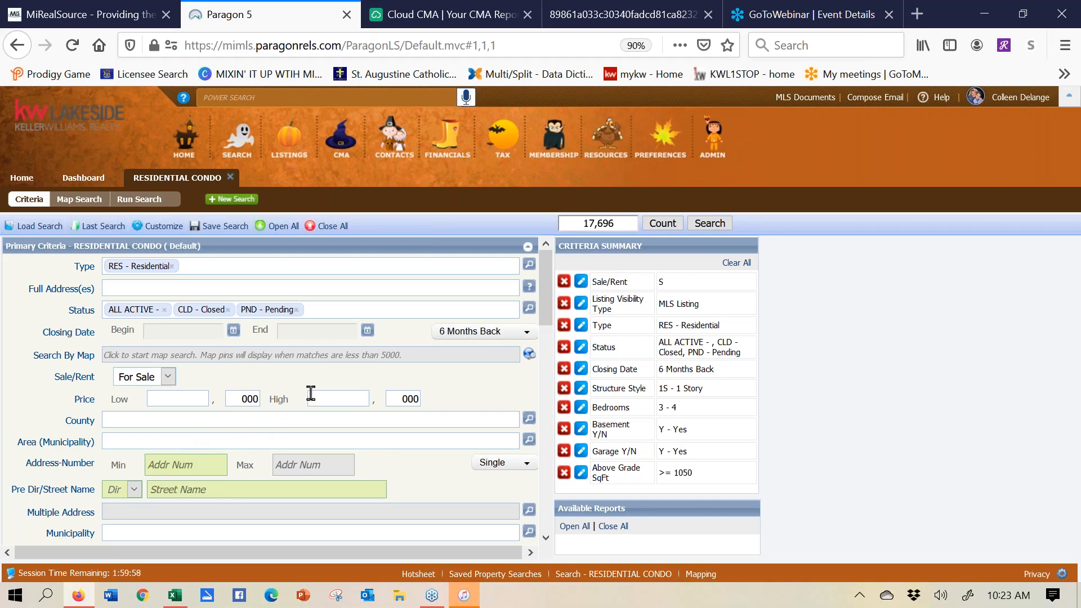
- Open Map Search and enter the subject property's street address and city as the map centre
click(183, 360)
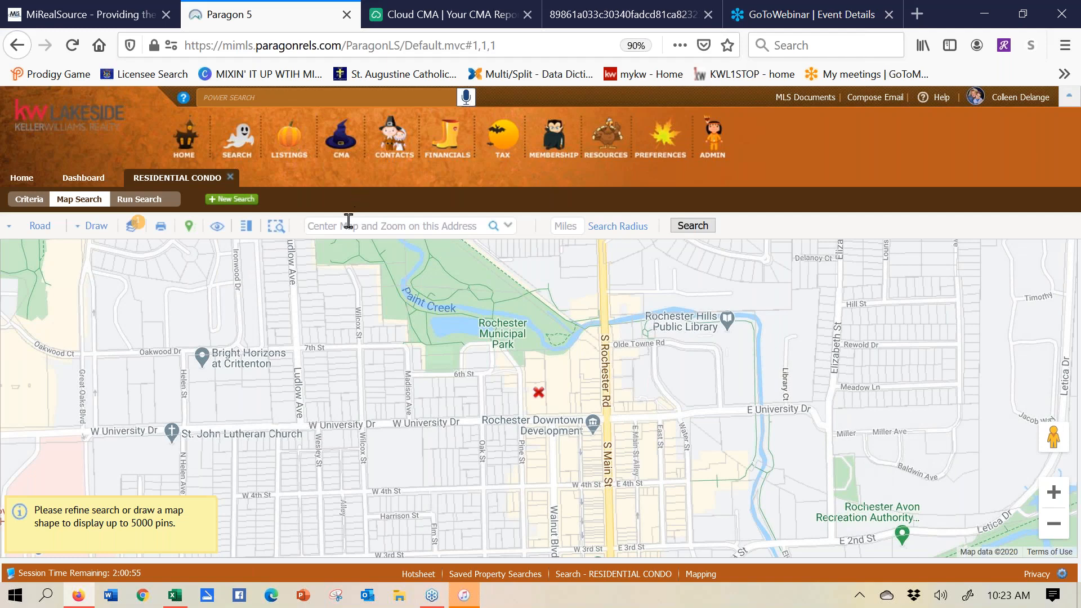
click(348, 225)
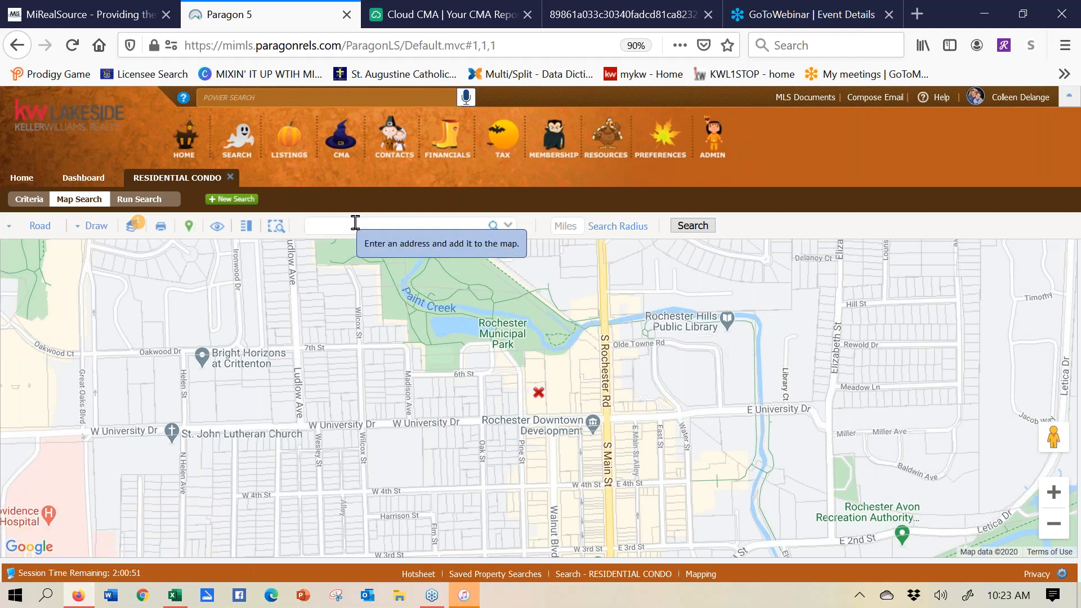
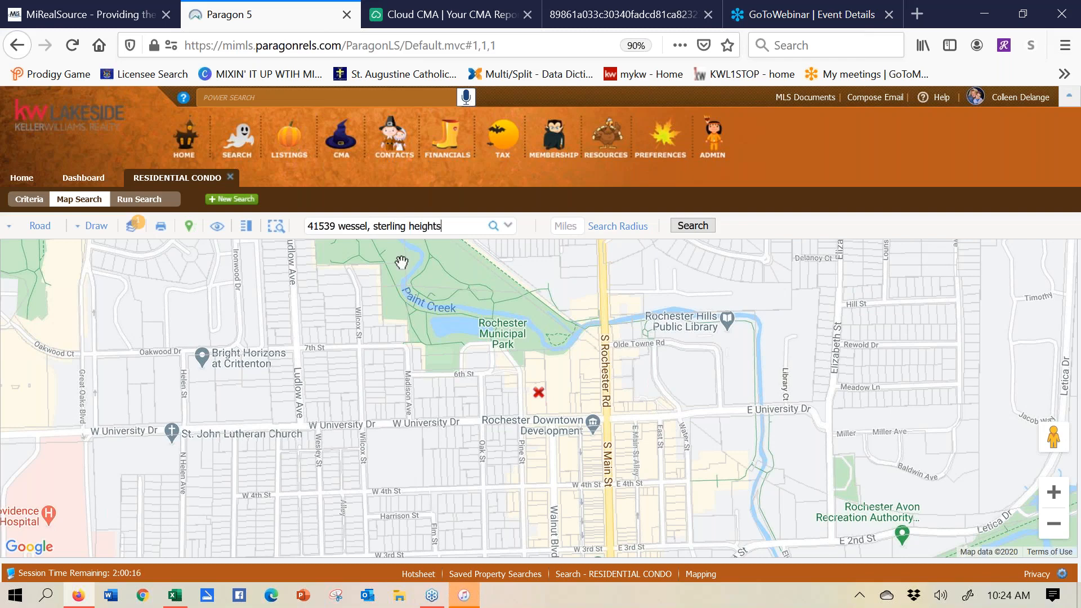
- Centre the map on the subject address and search within a 1-mile radius
click(494, 228)
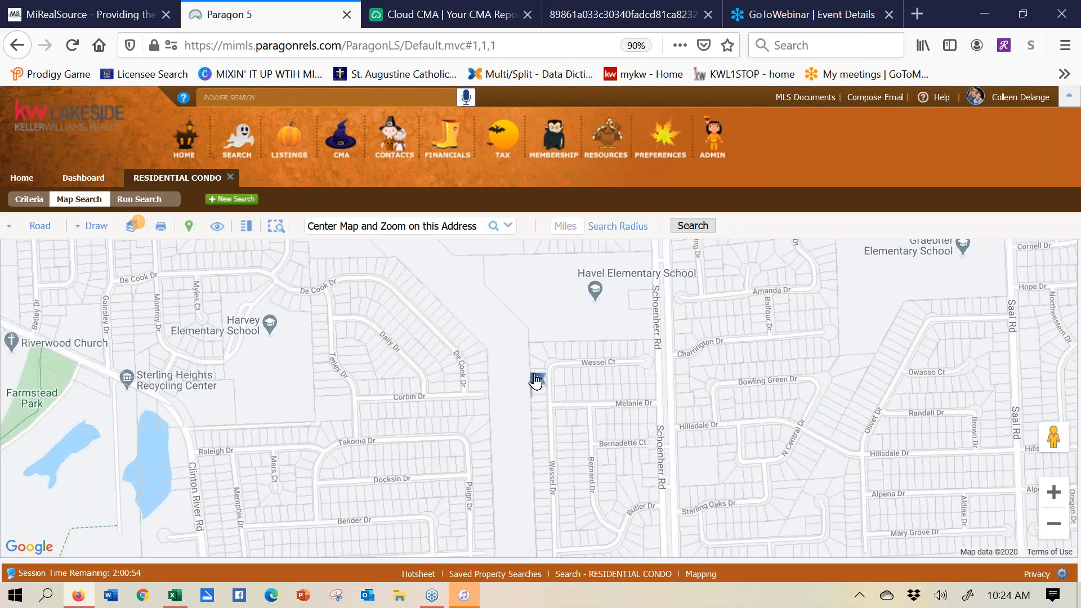
mouse_move(536, 381)
click(575, 220)
text(1)
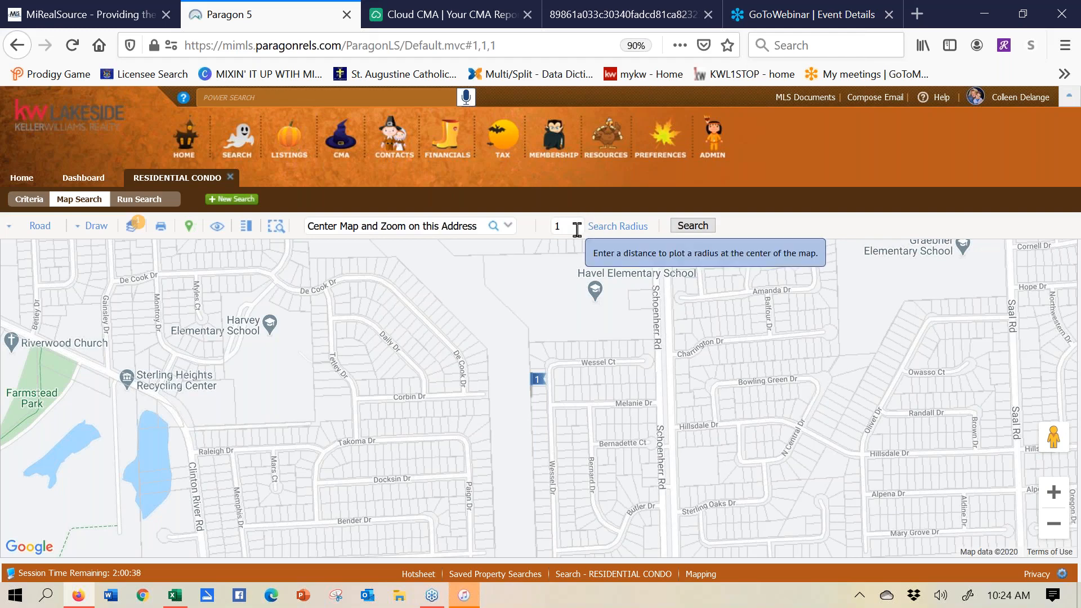
click(605, 230)
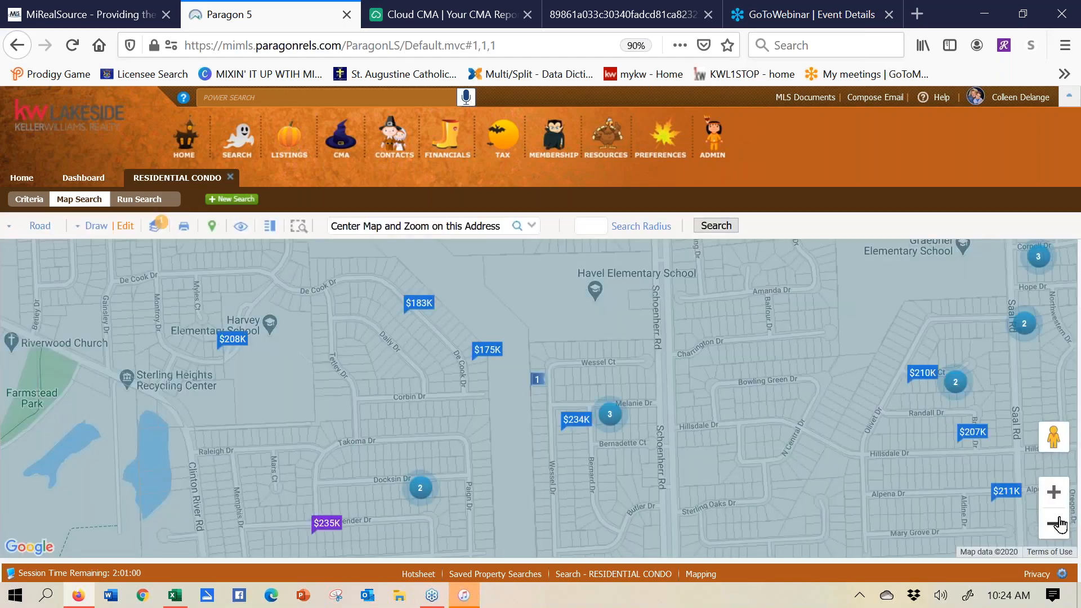
- Zoom out to see the whole search circle, then open the $235K listing's details
click(1054, 524)
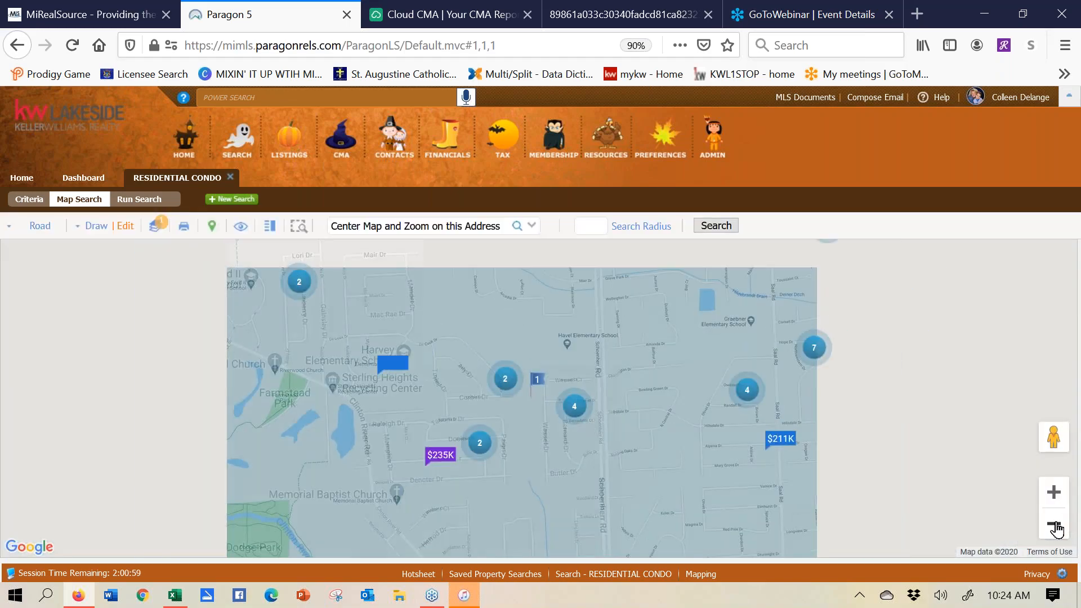
click(1055, 526)
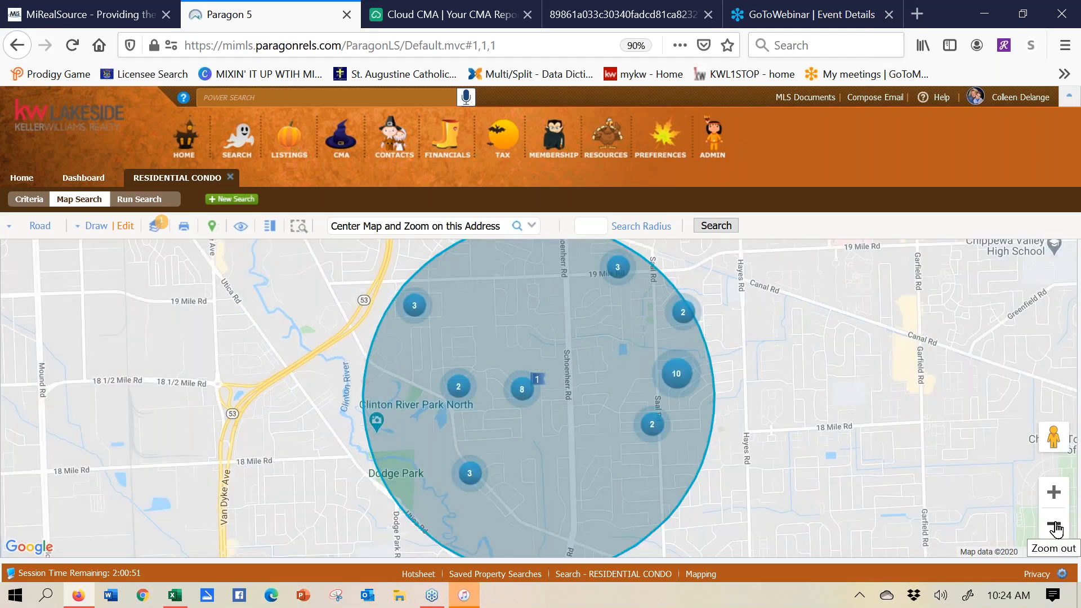
click(1055, 500)
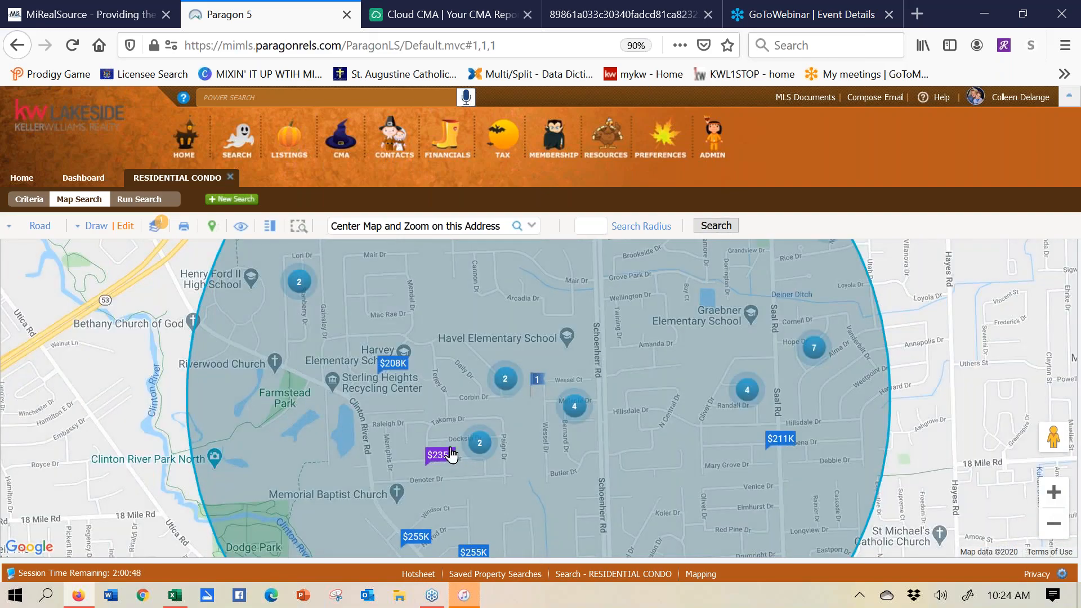
click(442, 456)
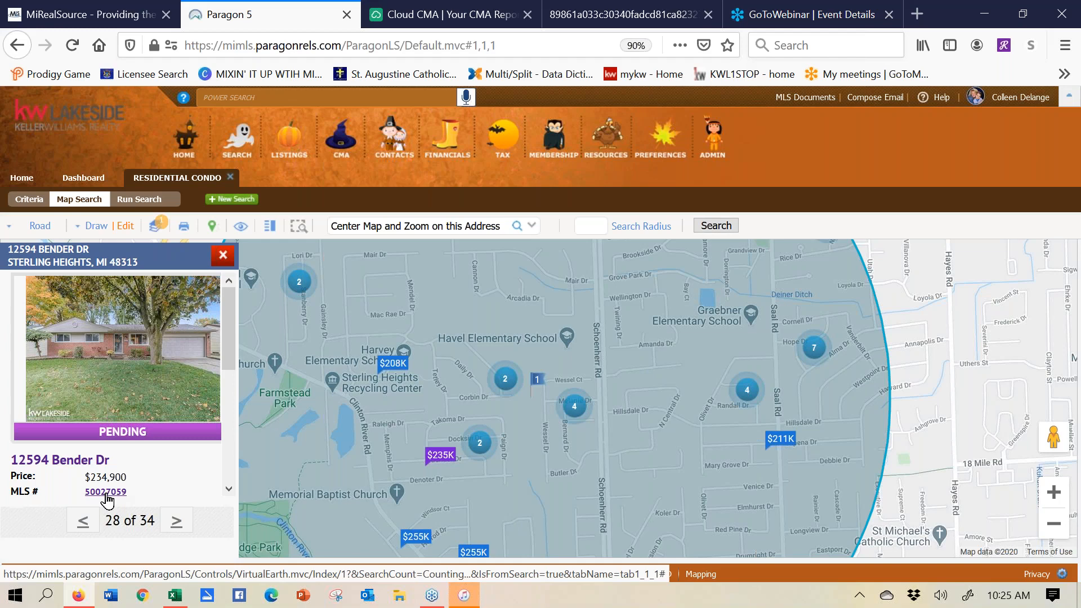
- Page through the four Melanie Dr cluster listings, then close the details panel
click(576, 412)
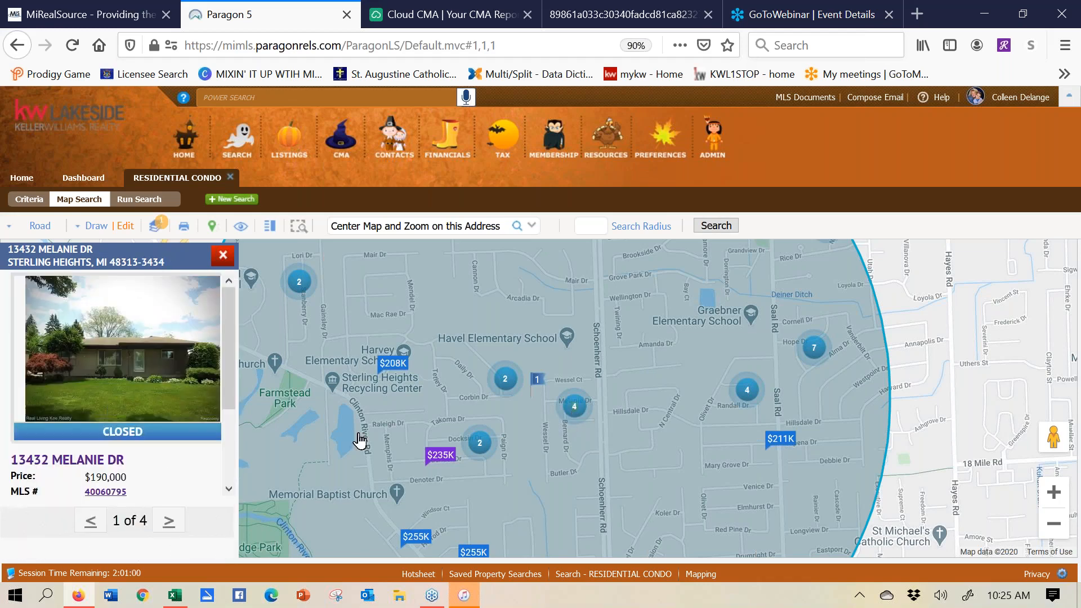
click(170, 524)
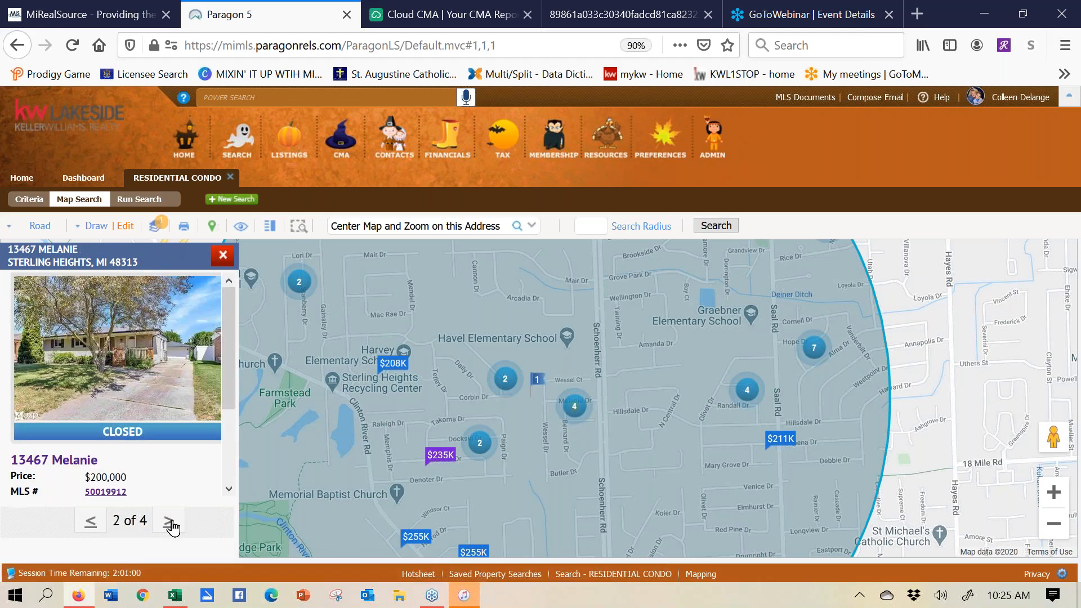
click(170, 524)
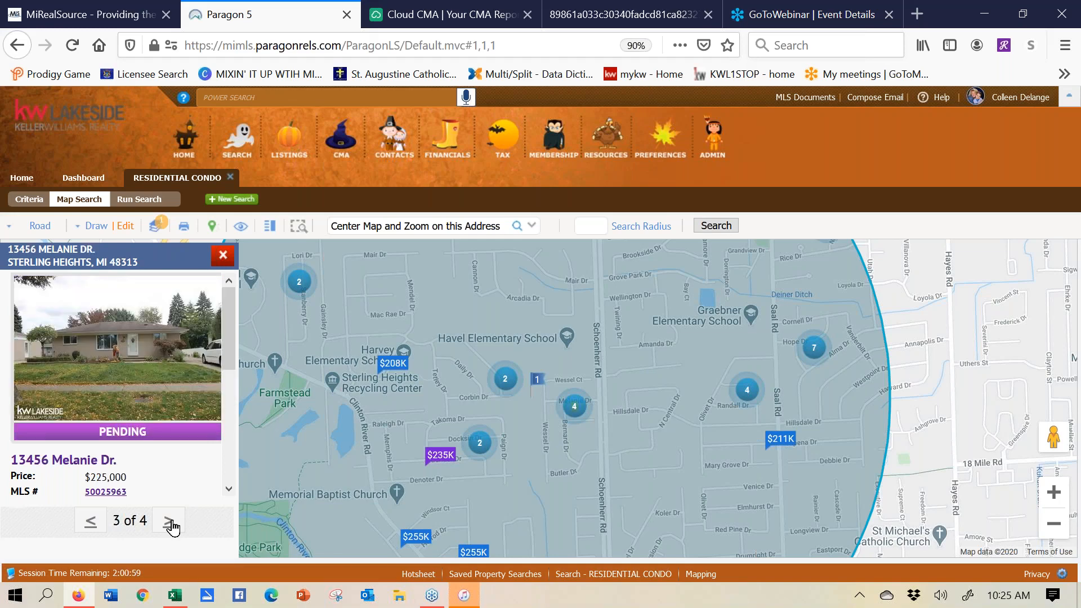
click(223, 255)
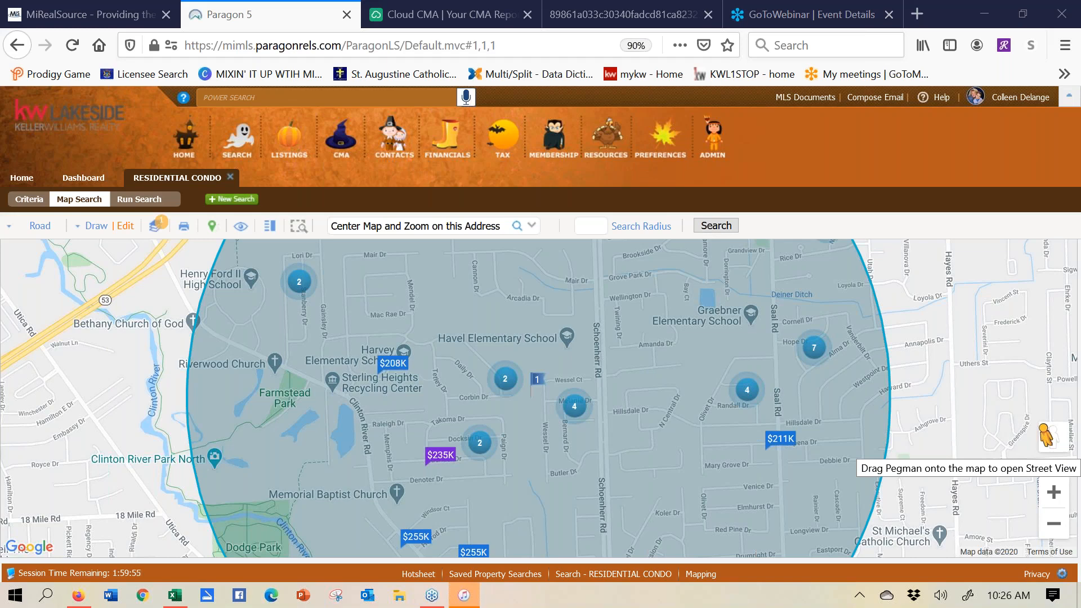
drag(1046, 435, 541, 388)
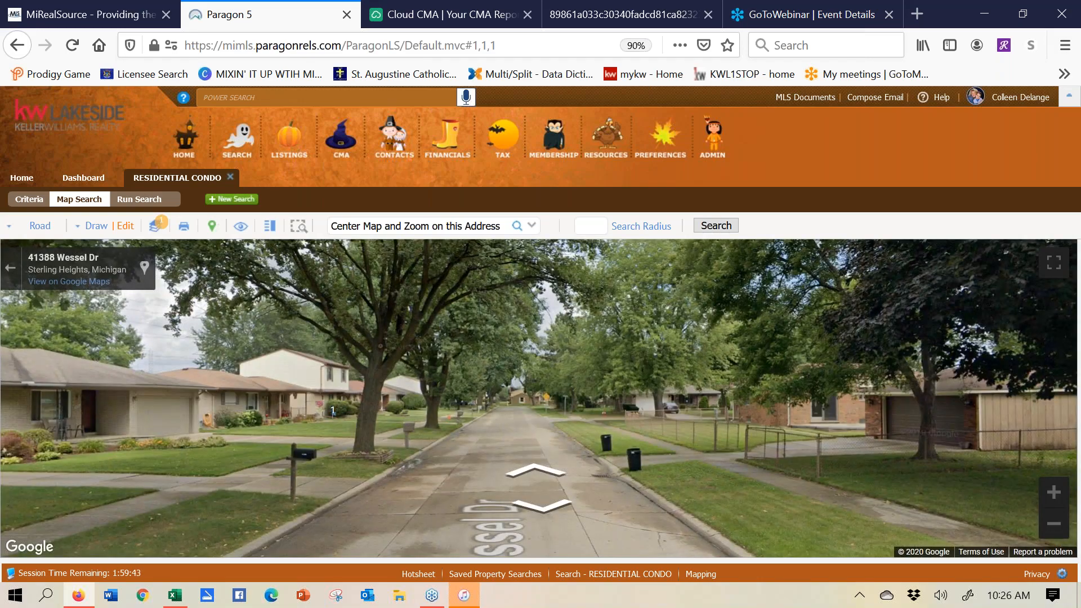
click(539, 394)
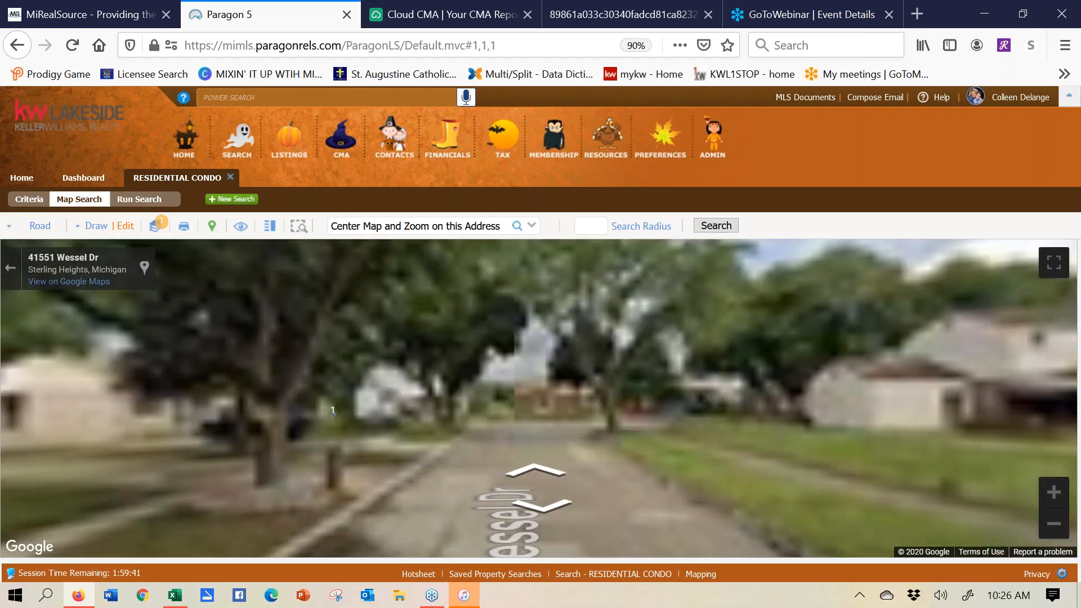
drag(525, 424, 11, 441)
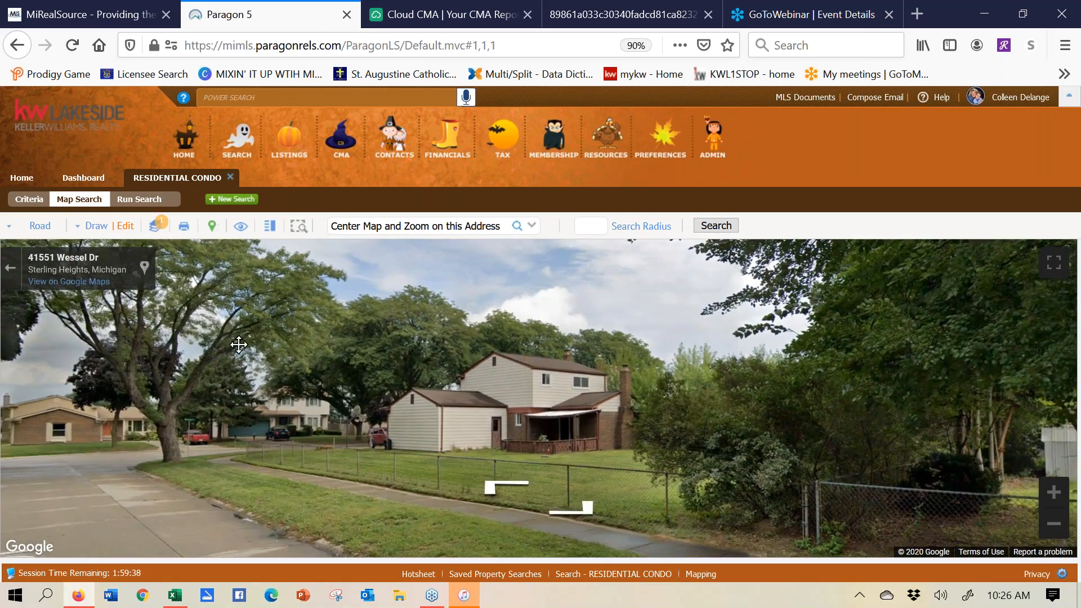
drag(106, 376, 877, 405)
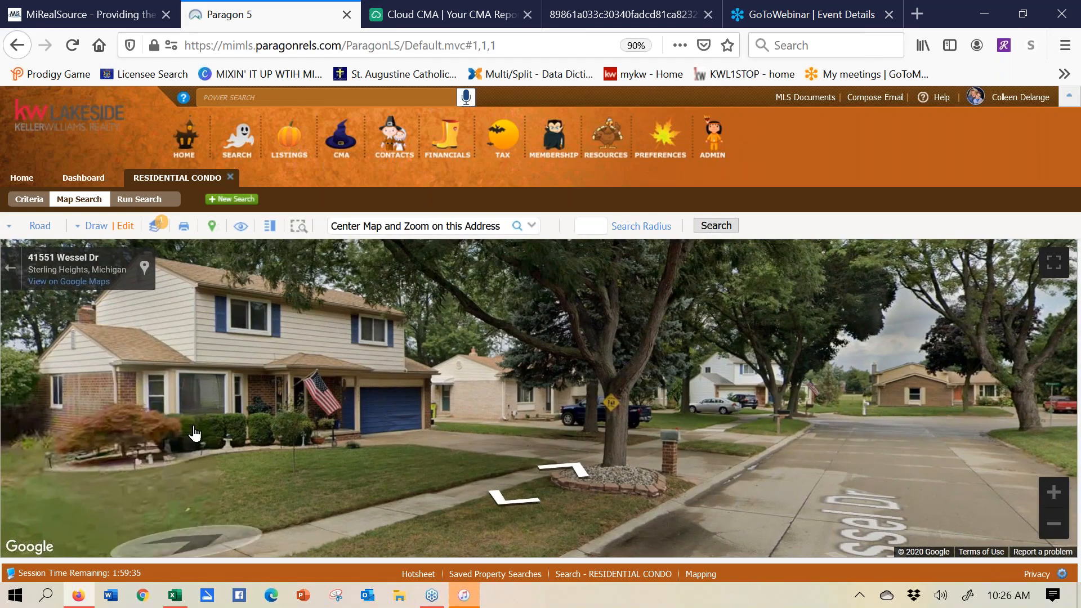
drag(209, 411, 730, 372)
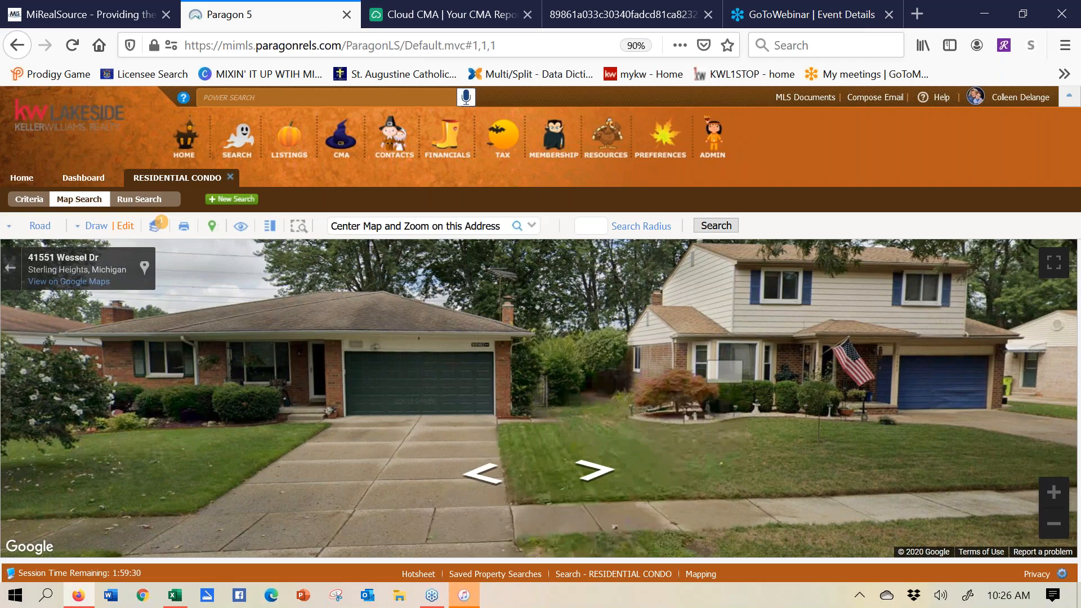
drag(468, 357, 586, 370)
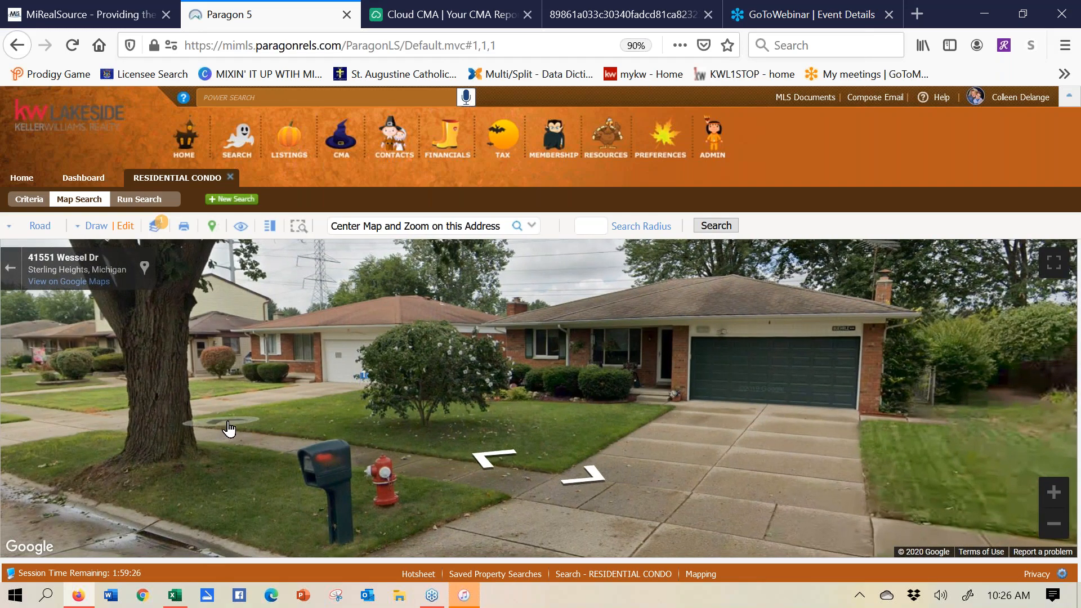
click(228, 429)
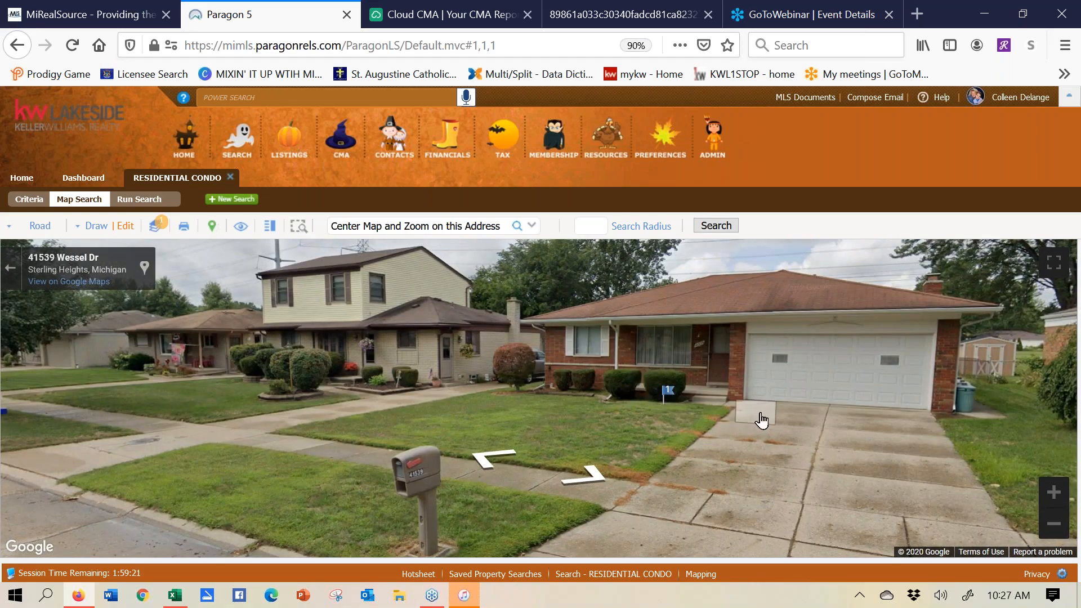
drag(732, 388, 485, 422)
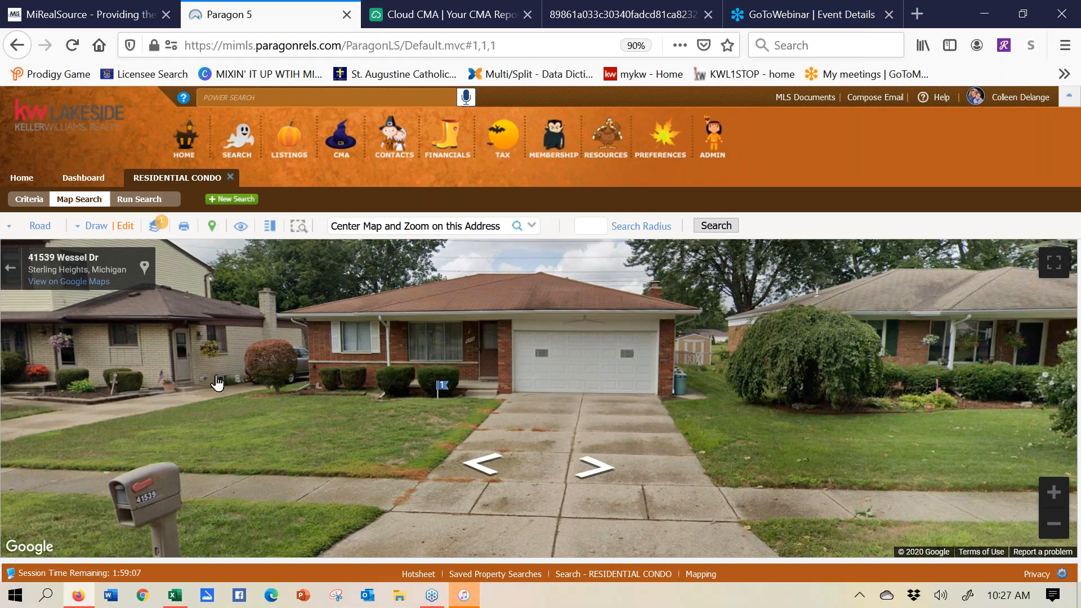
drag(621, 372, 79, 388)
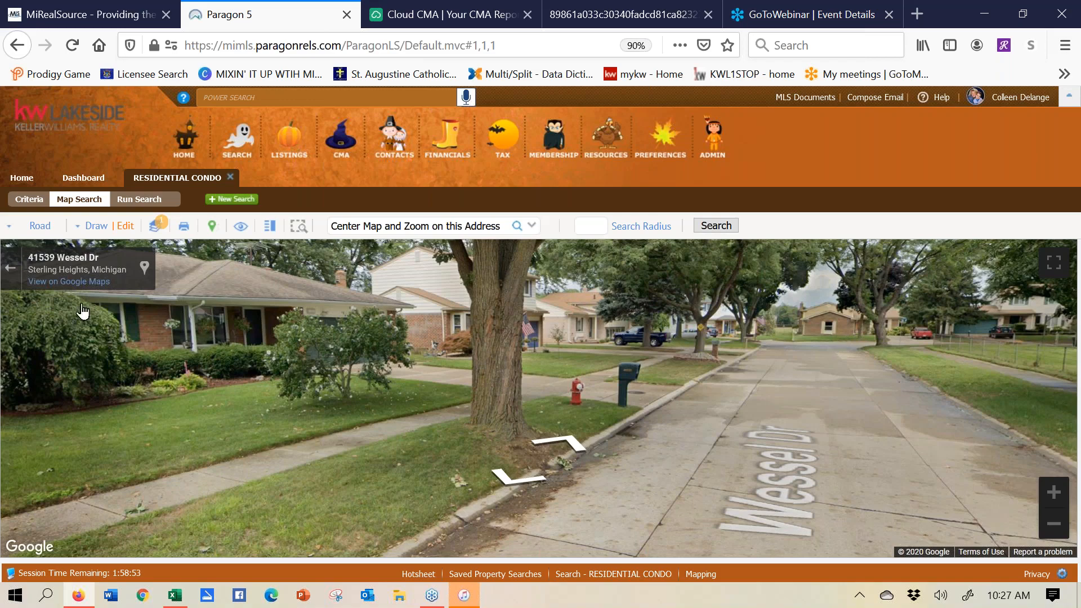
click(13, 271)
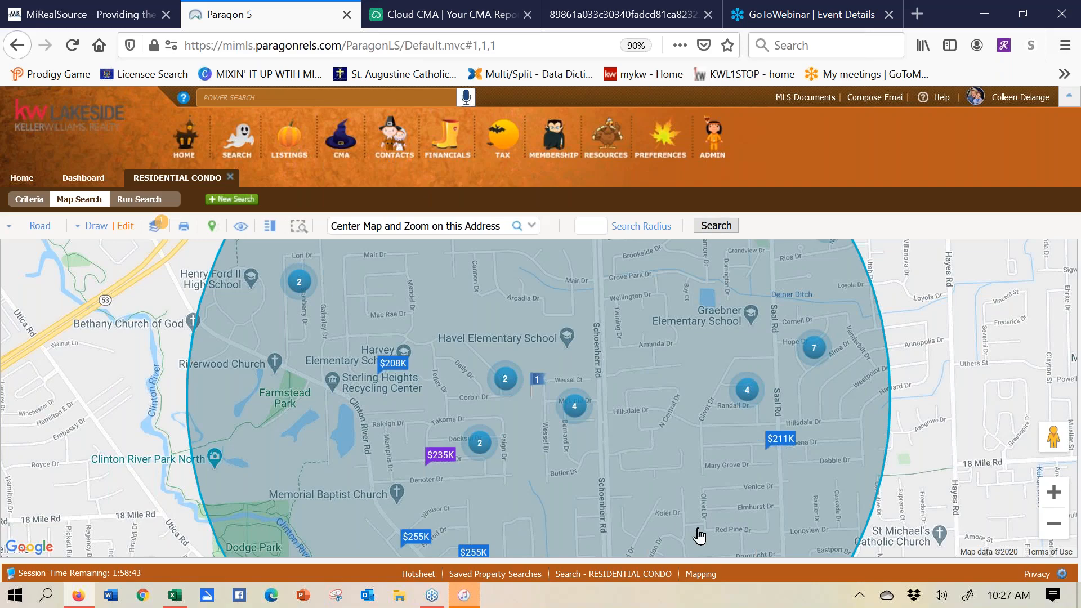
- Zoom the map out one level and show the Draw shapes: Polygon, Rubberband, Radius and Measure
click(1061, 535)
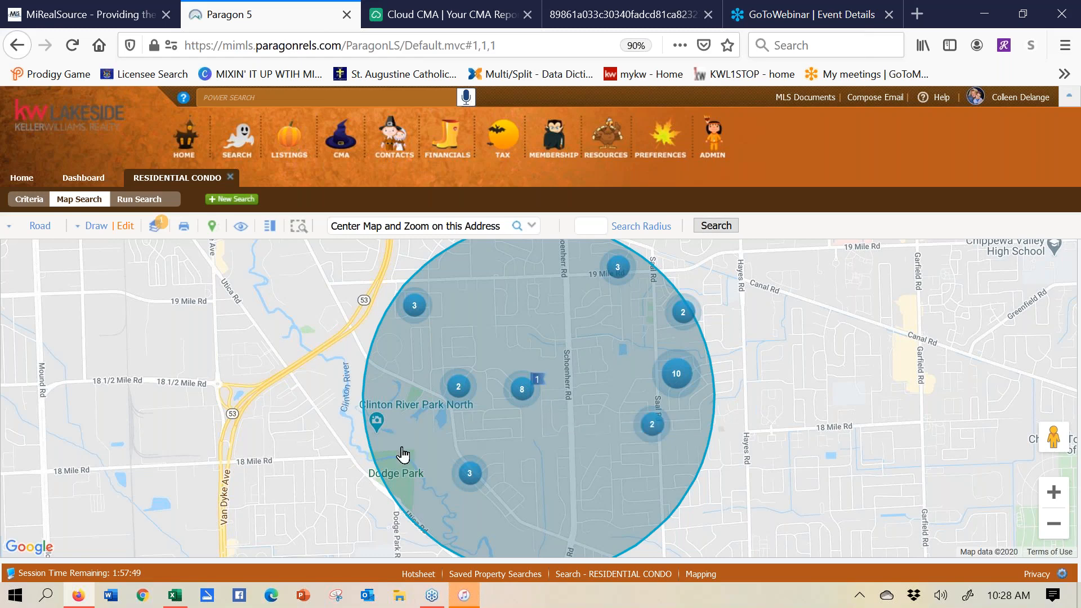
click(90, 228)
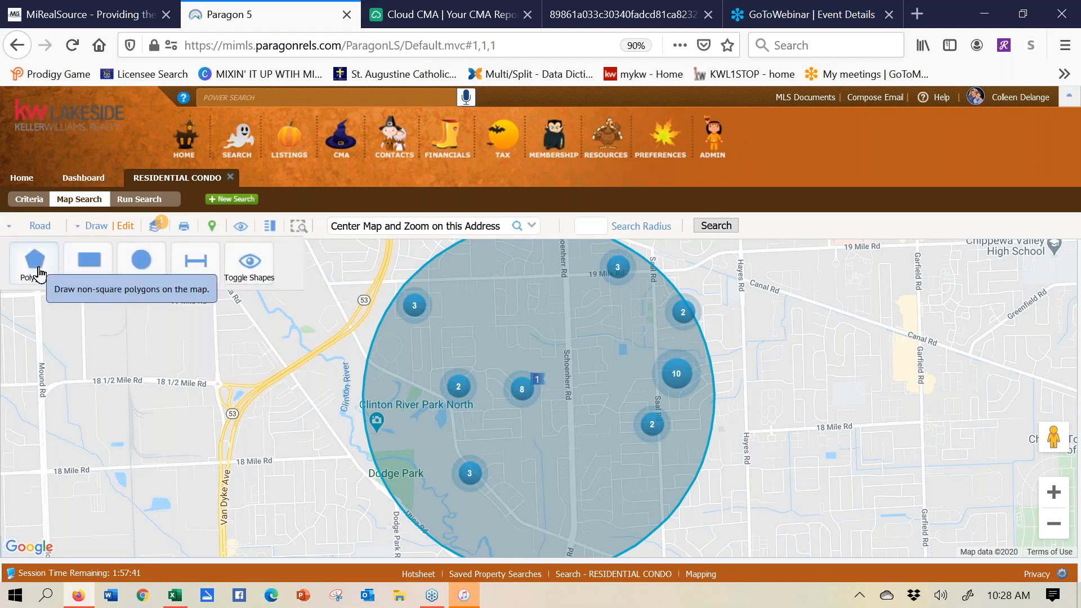
- Draw a five-corner polygon near Dodge Park in the circle's southwest, then list the map shapes
click(39, 274)
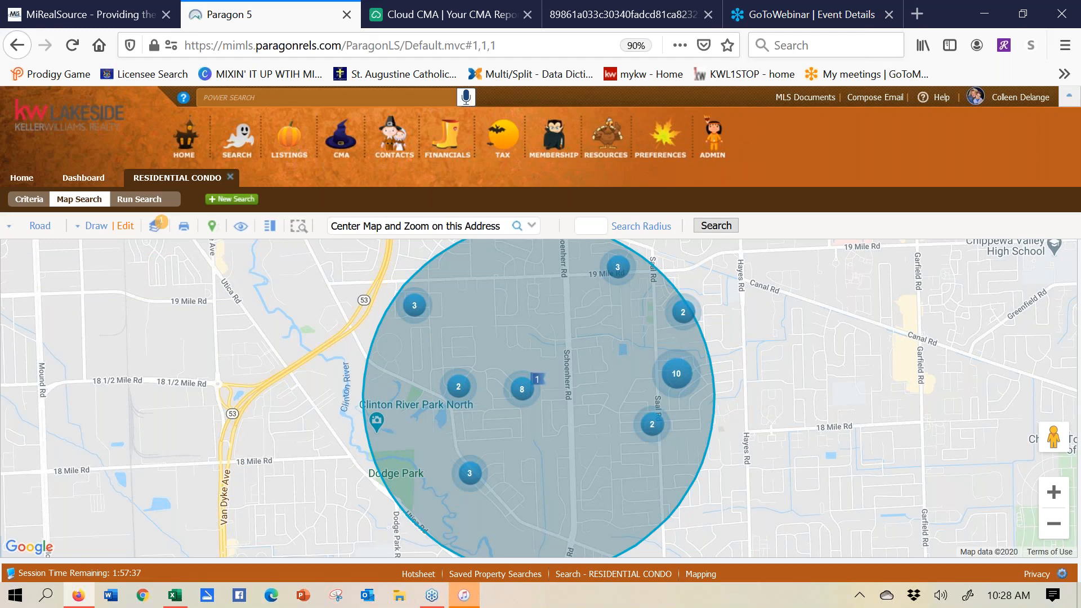
click(433, 444)
click(511, 456)
click(566, 540)
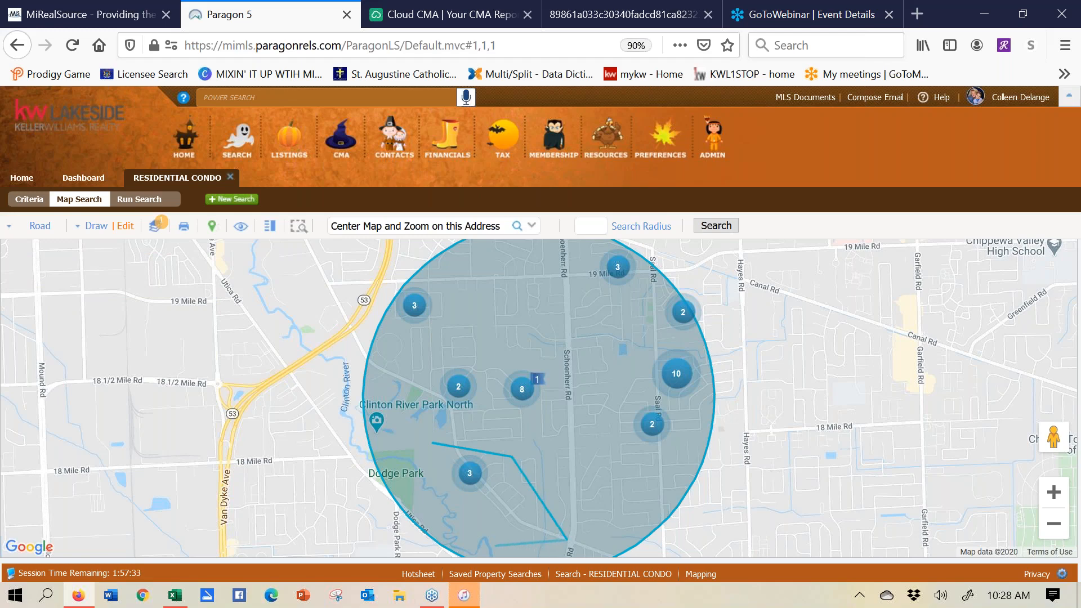
click(482, 548)
click(424, 498)
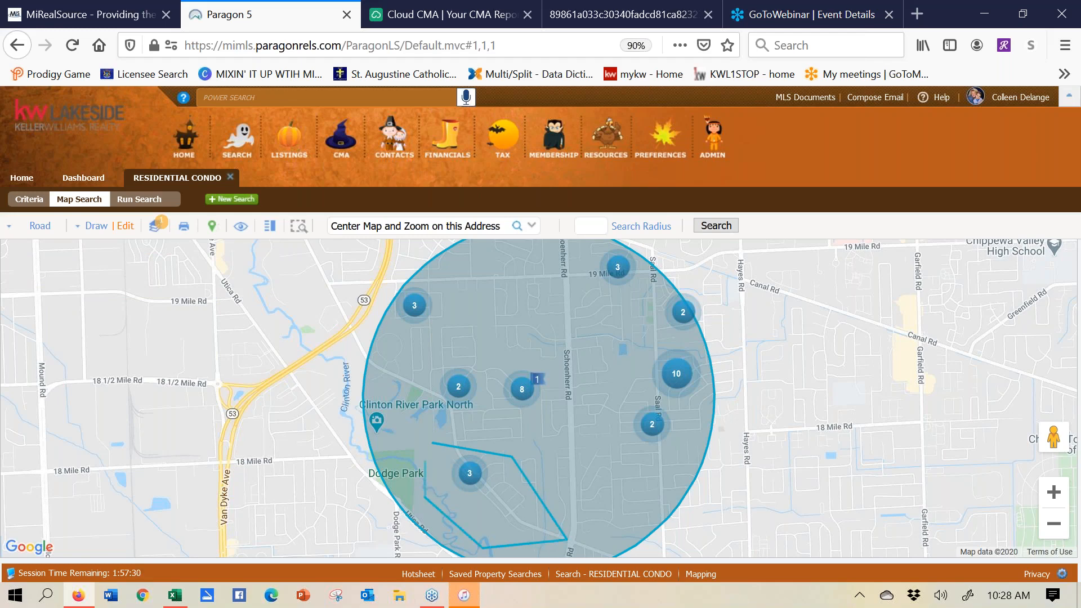
click(430, 446)
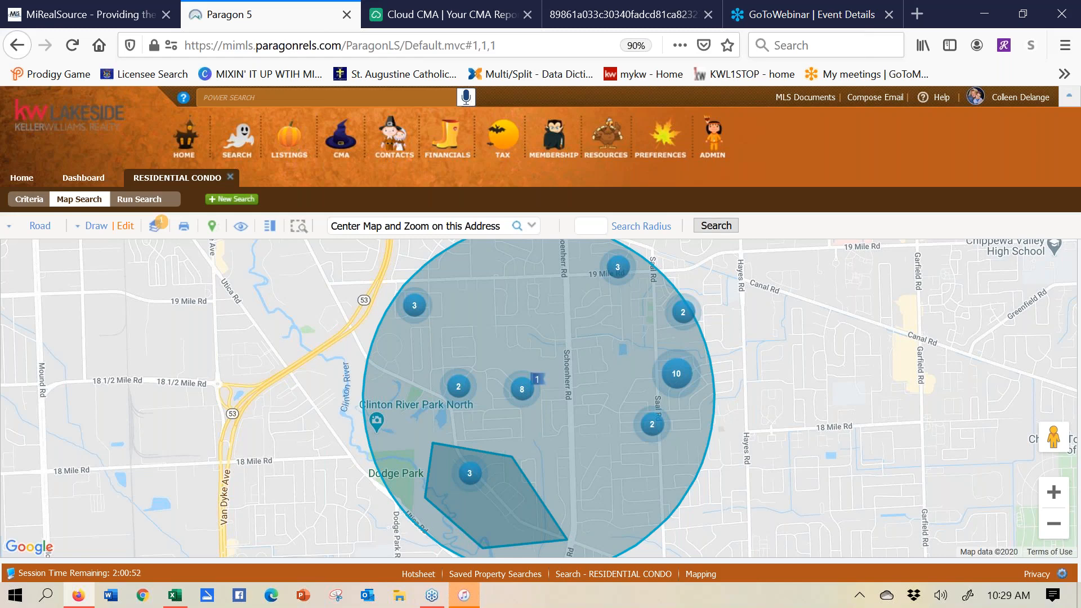
click(125, 226)
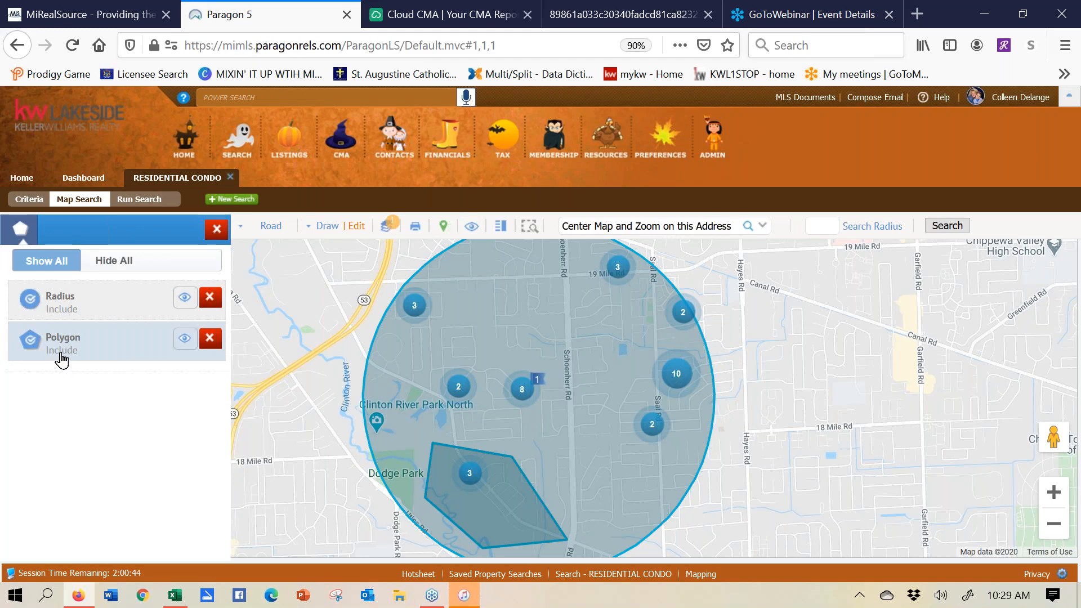
- Switch the drawn polygon to Exclude, delete it, and close the shapes list
click(31, 340)
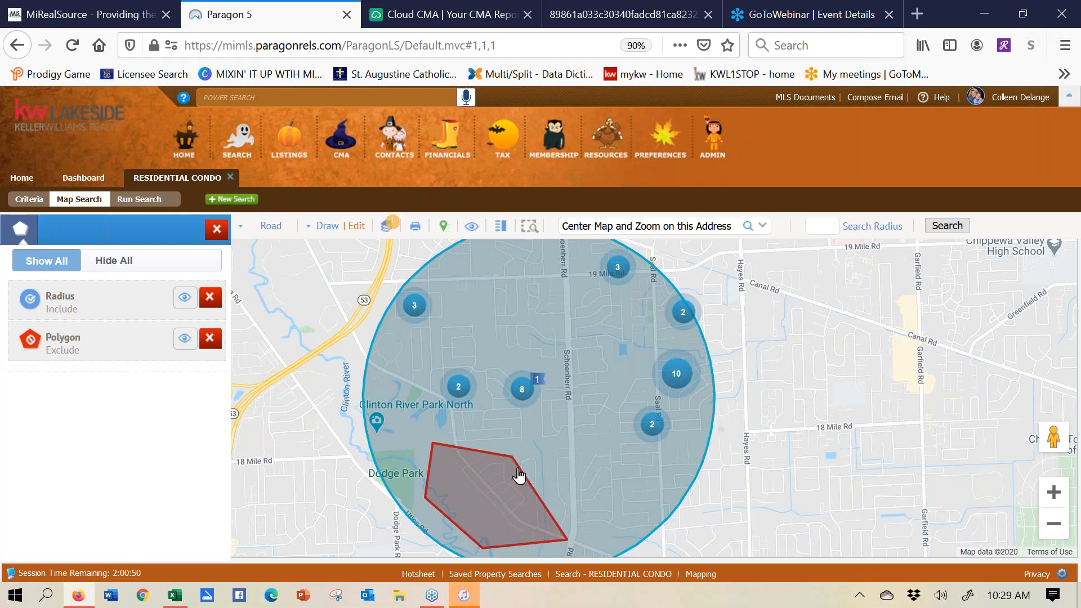
click(210, 338)
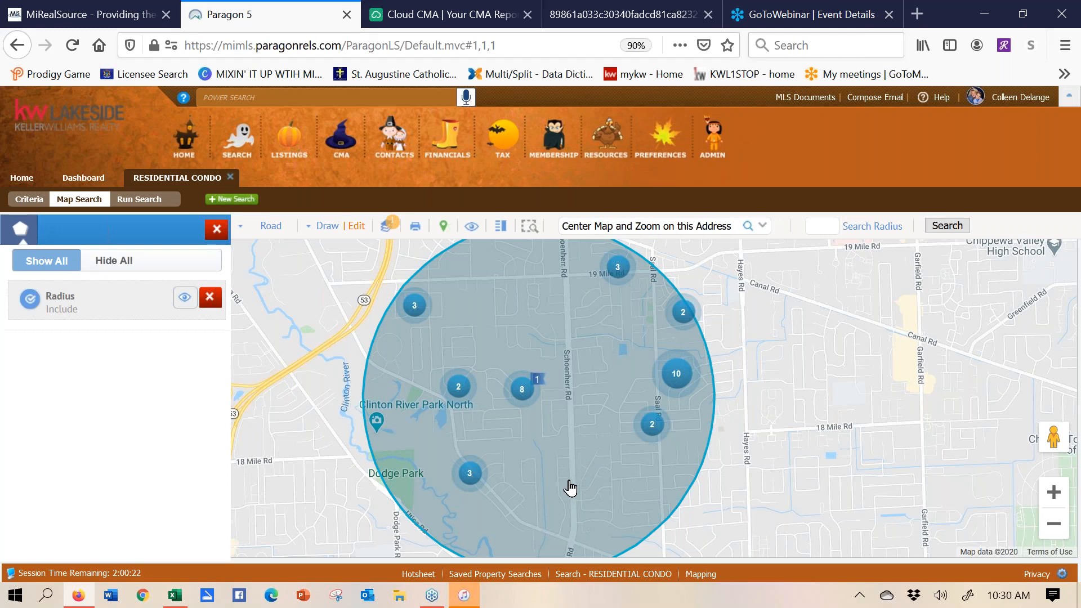
click(217, 231)
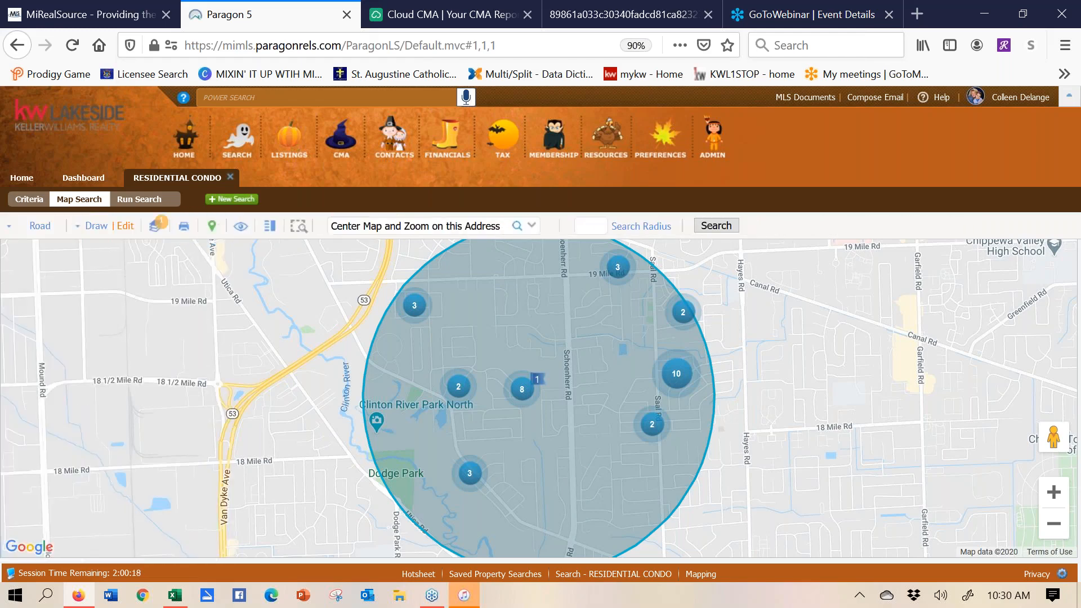
- Overlay the FLOOD PLAIN layer, zoom in and pan to inspect it, then turn it off and close the layers panel
click(159, 229)
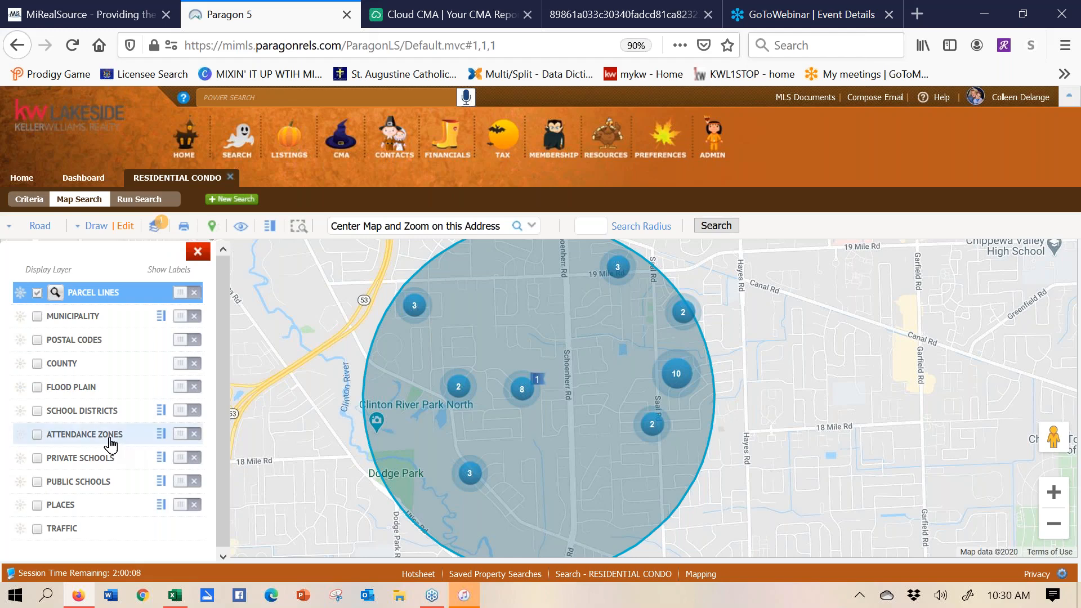
click(37, 387)
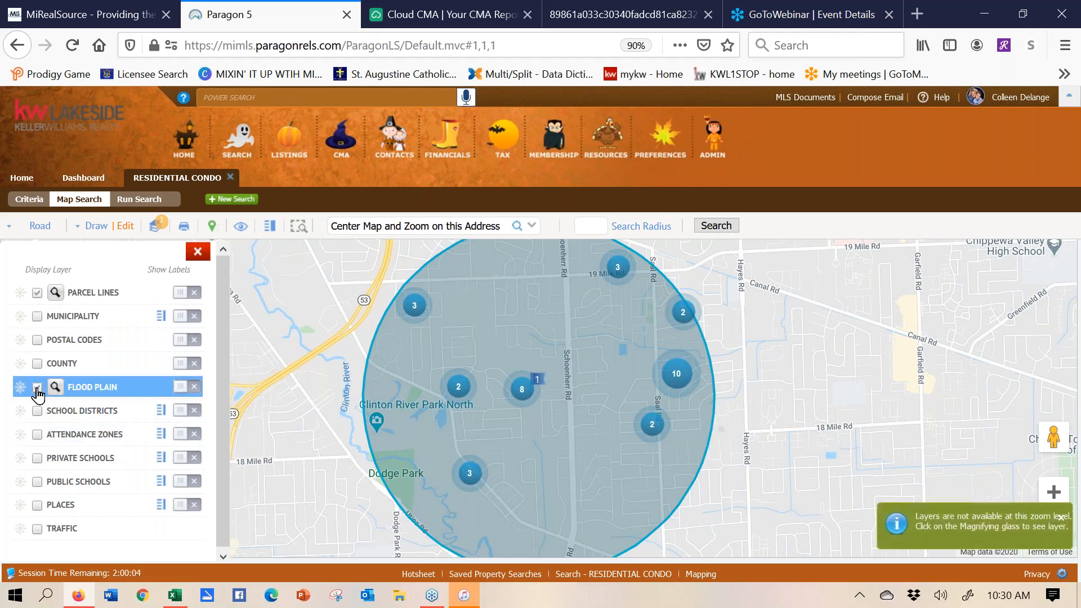
click(1051, 493)
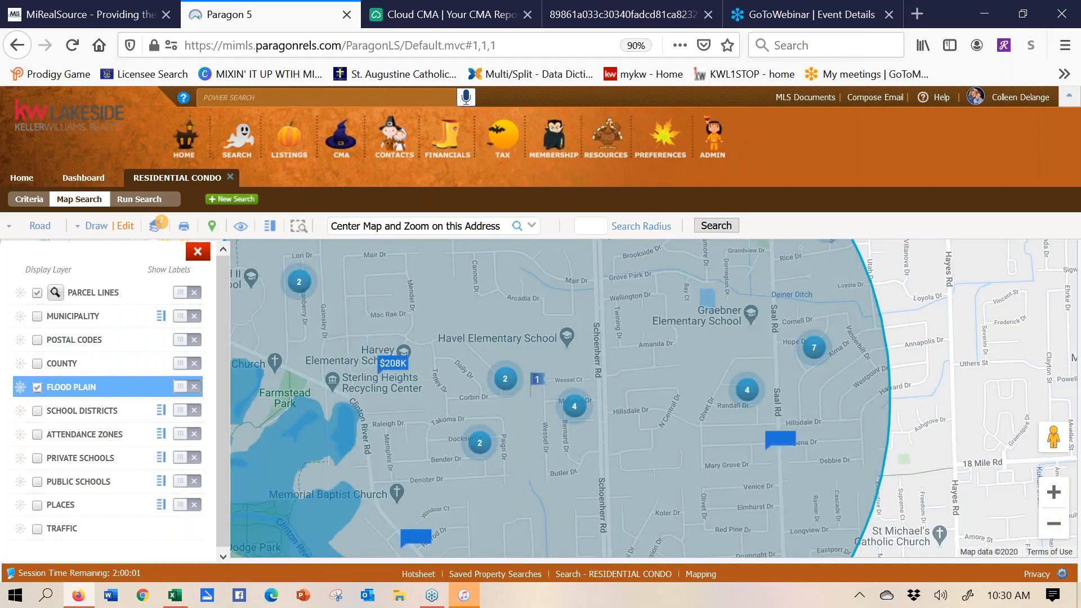
drag(816, 364, 874, 304)
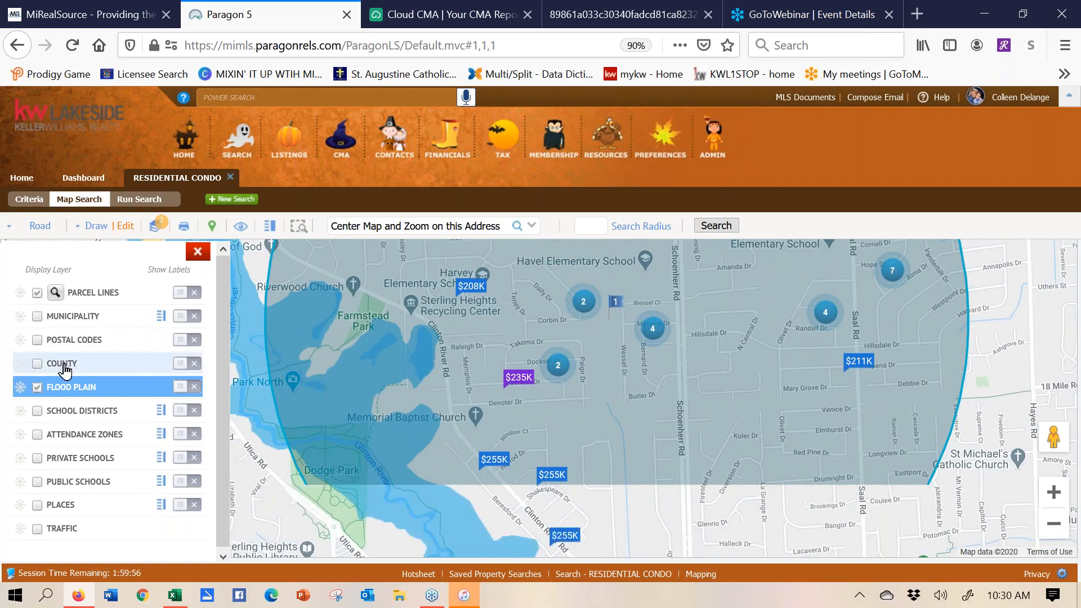
click(37, 388)
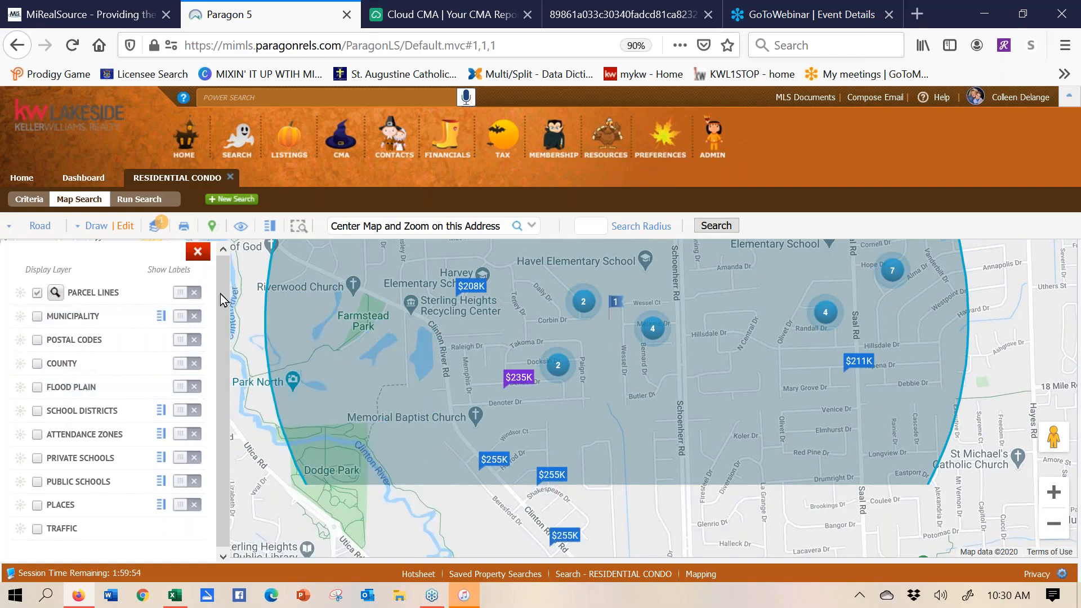
click(198, 251)
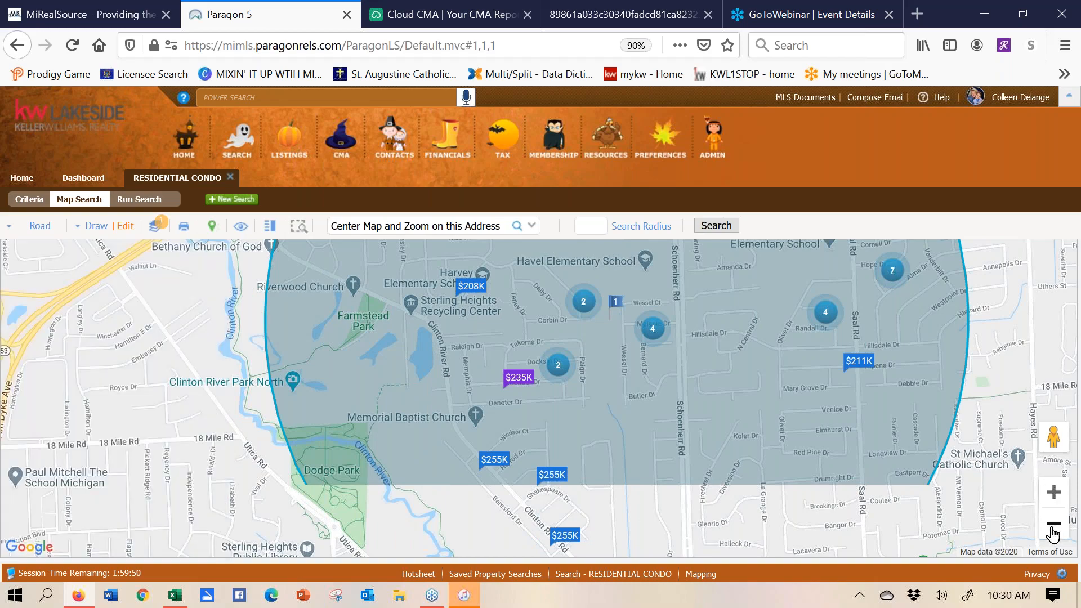
- Zoom out, then run the residential radius search from the Criteria tab, returning 34 listings
click(1053, 526)
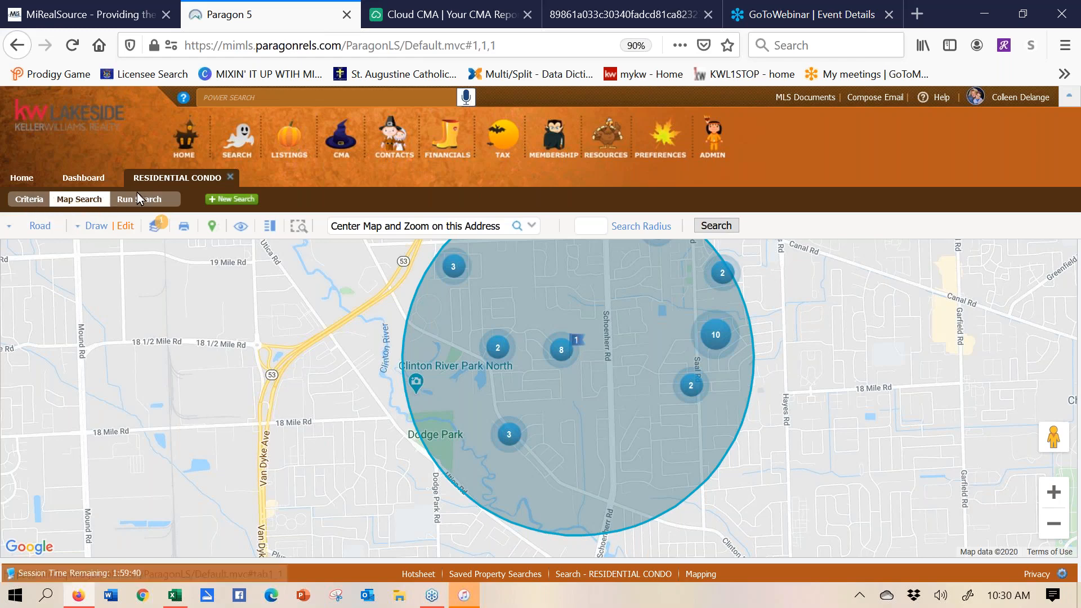
click(29, 203)
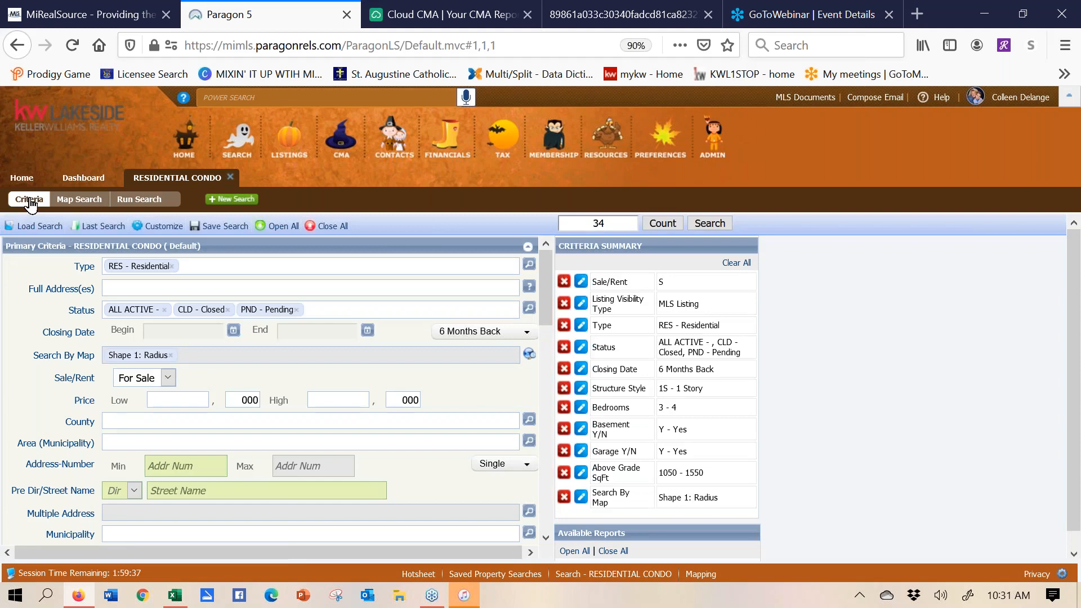
click(67, 203)
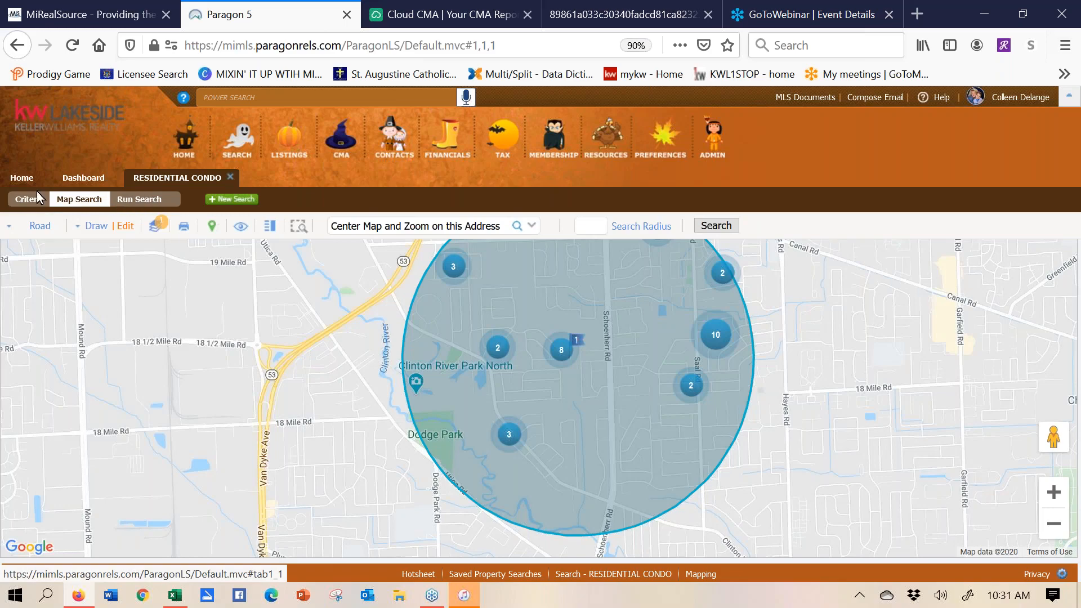
click(23, 203)
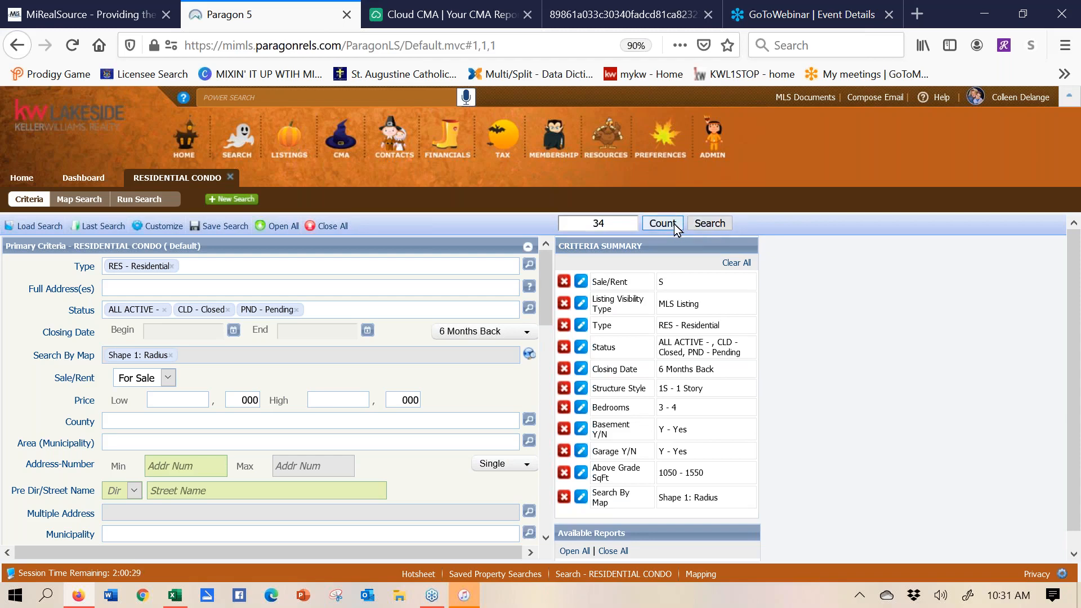
click(709, 224)
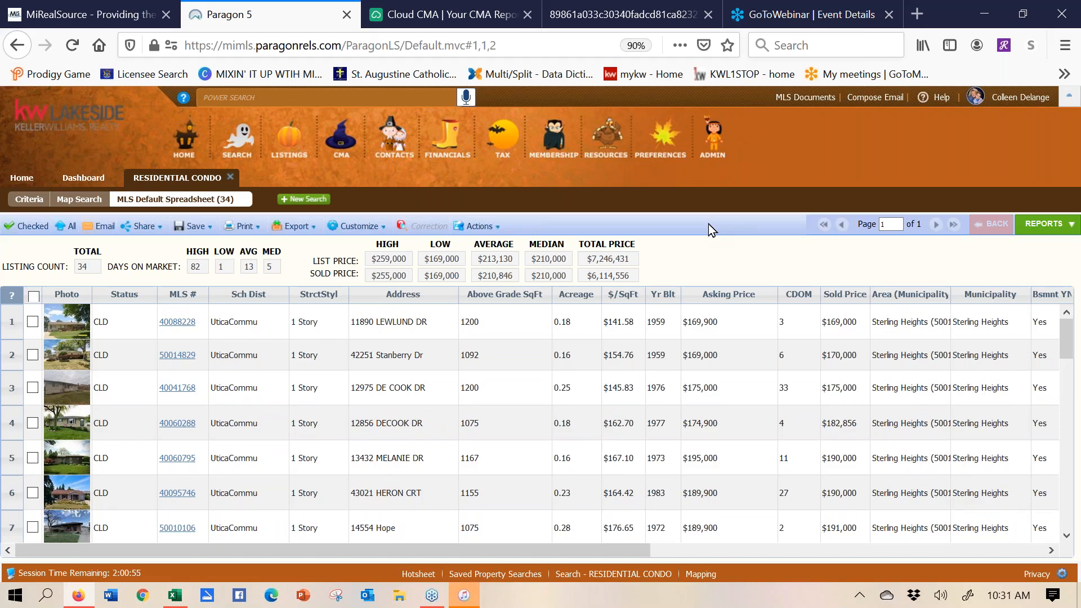
click(340, 420)
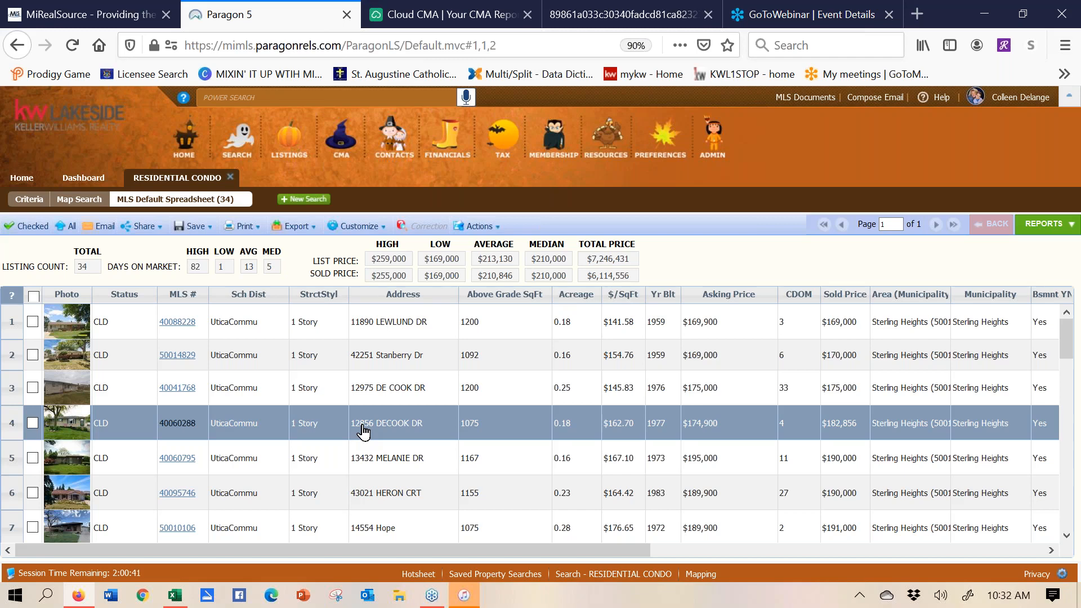
click(123, 302)
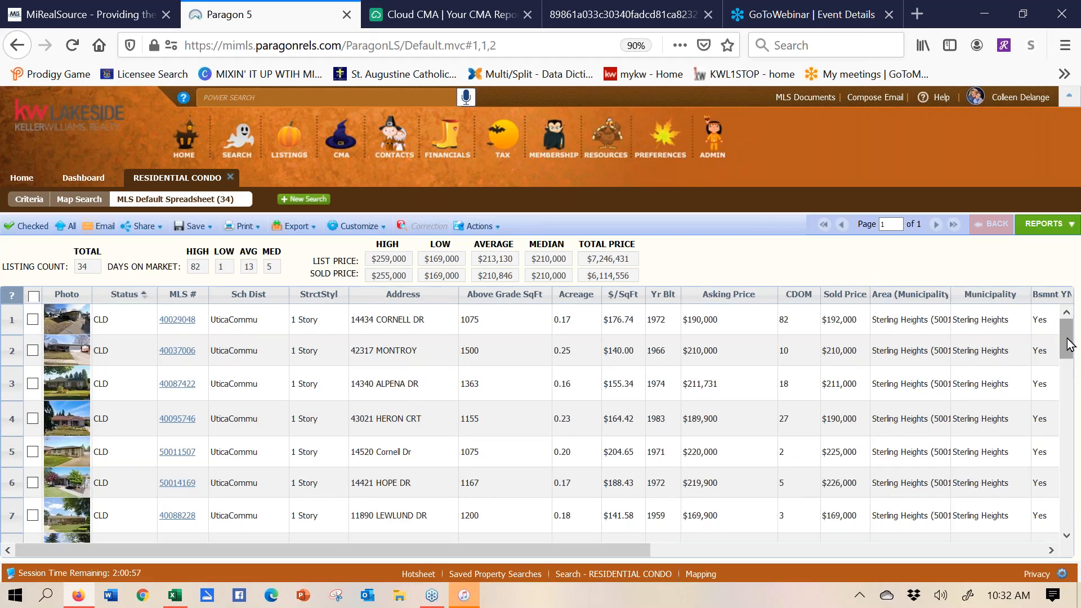
drag(1070, 345, 1042, 321)
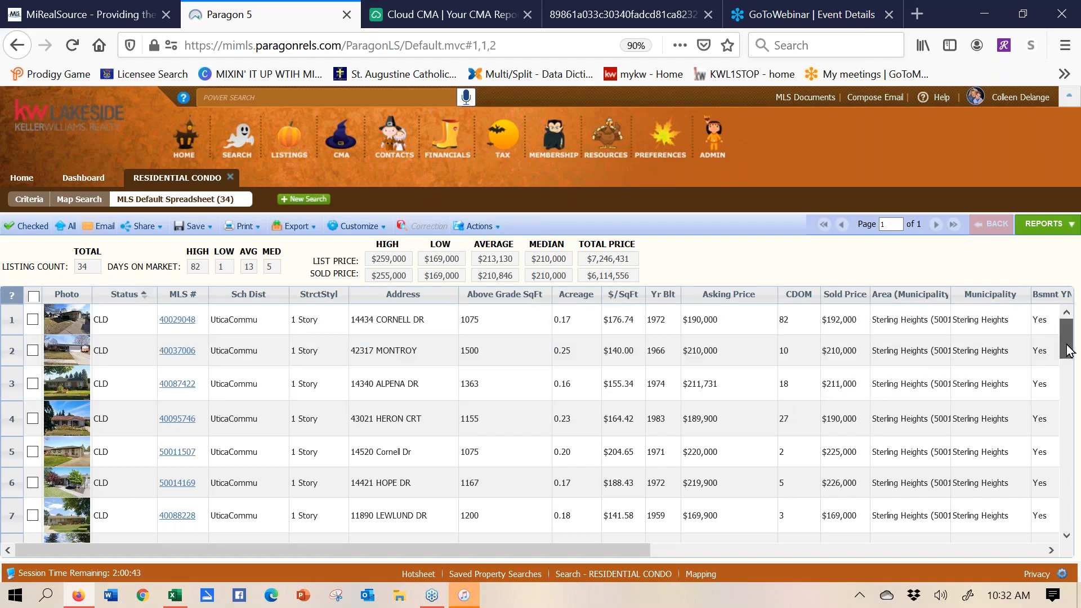
drag(1069, 350, 1066, 383)
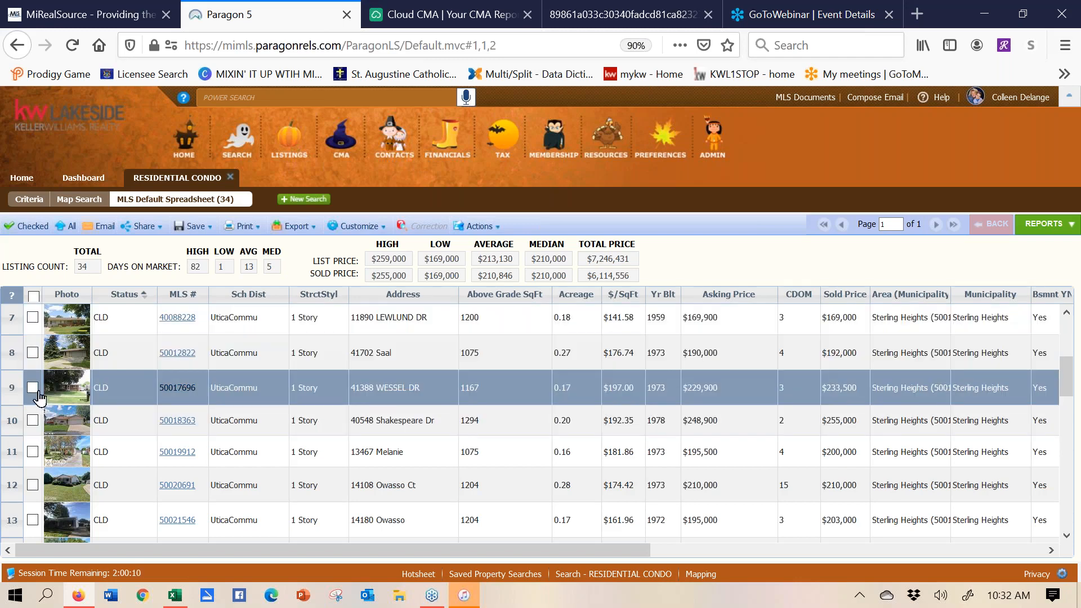
- Tick comparables WESSEL, Shakespeare, Owasso and DECOOK, and move Area (Municipality) beside Municipality
click(33, 388)
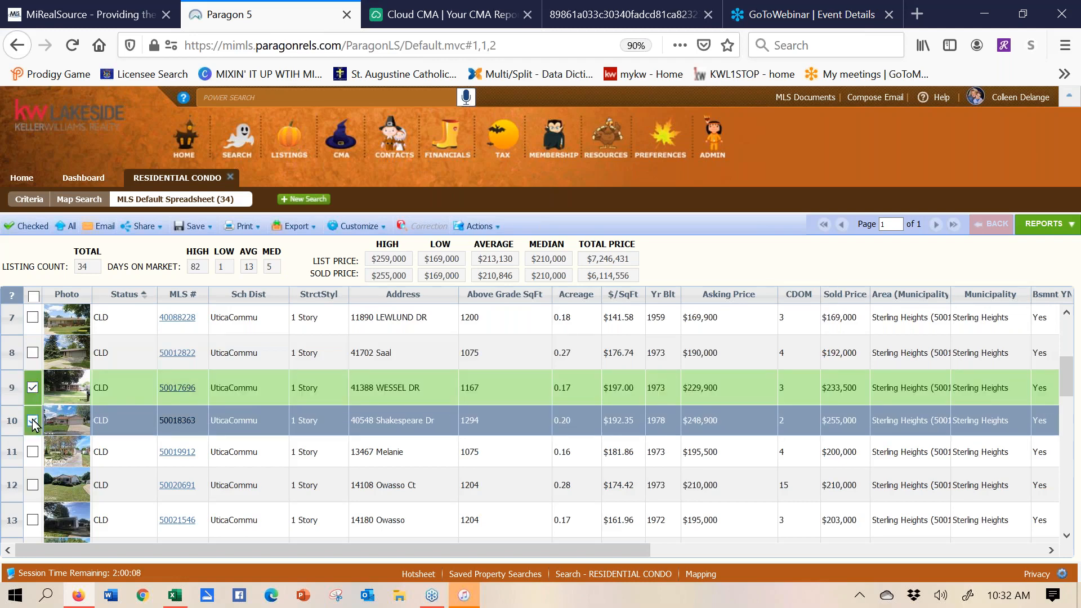
click(33, 420)
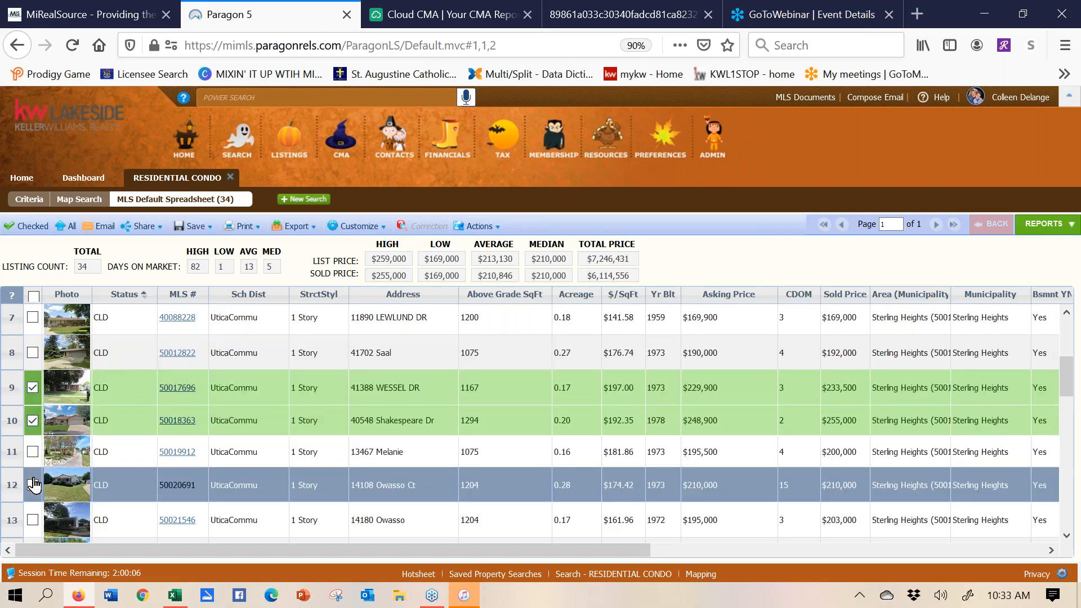
click(33, 485)
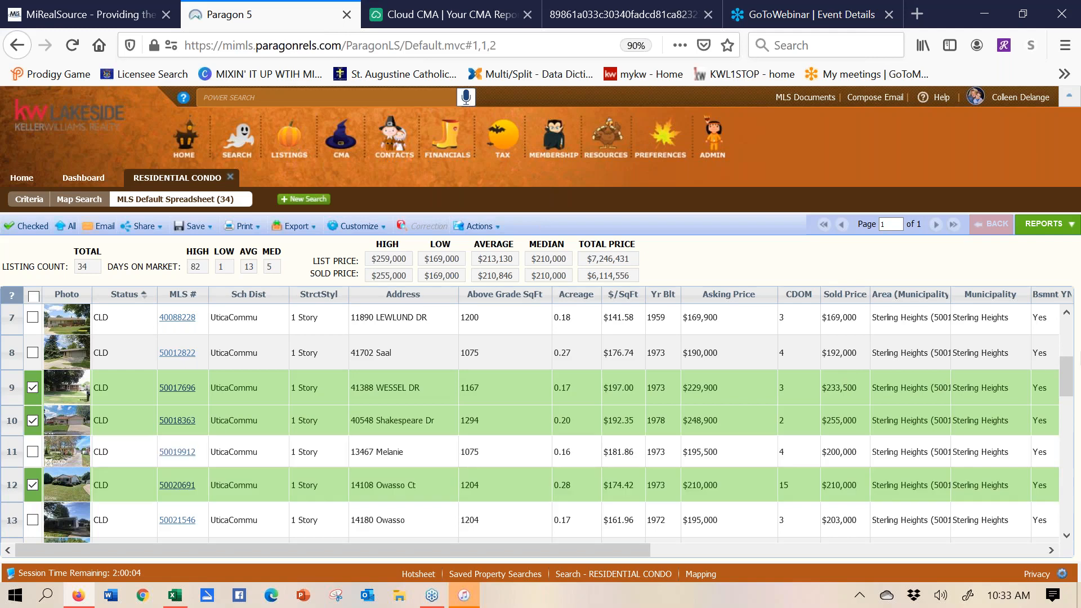
scroll(1069, 391, down, 3)
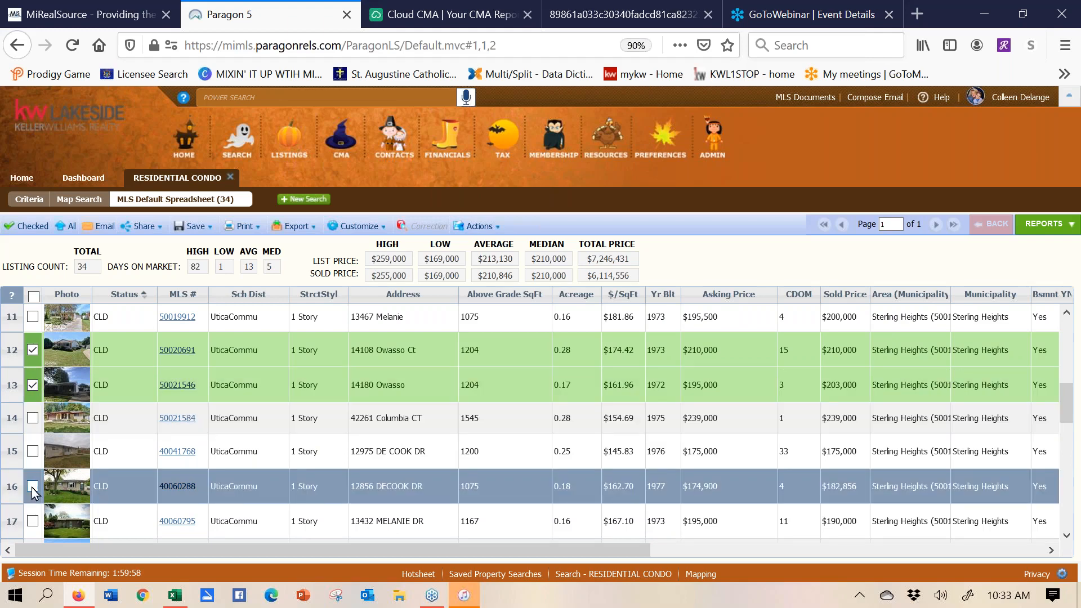
click(33, 486)
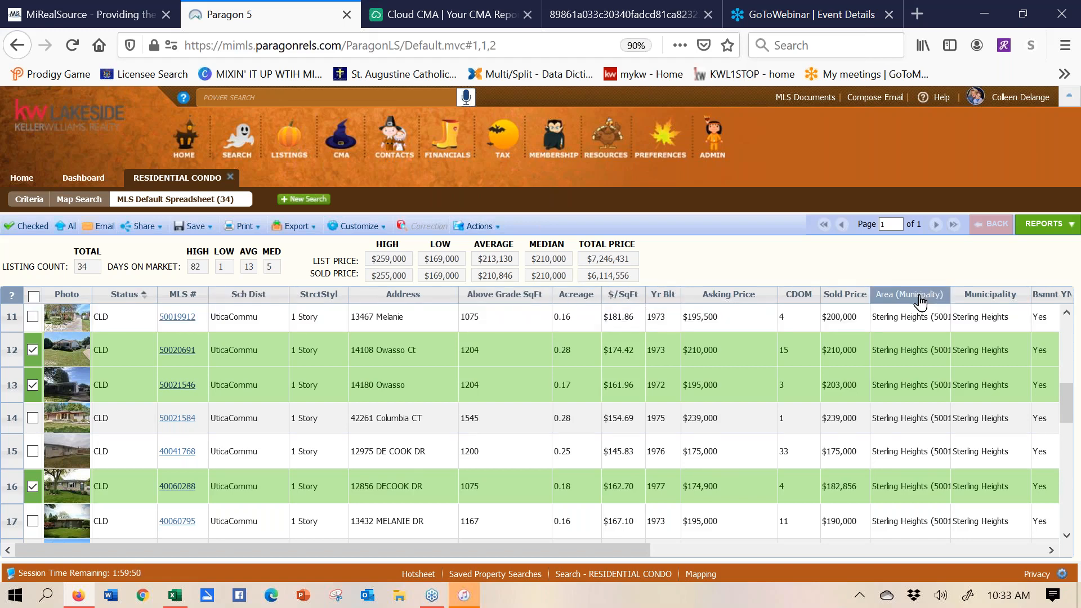
drag(888, 303, 828, 304)
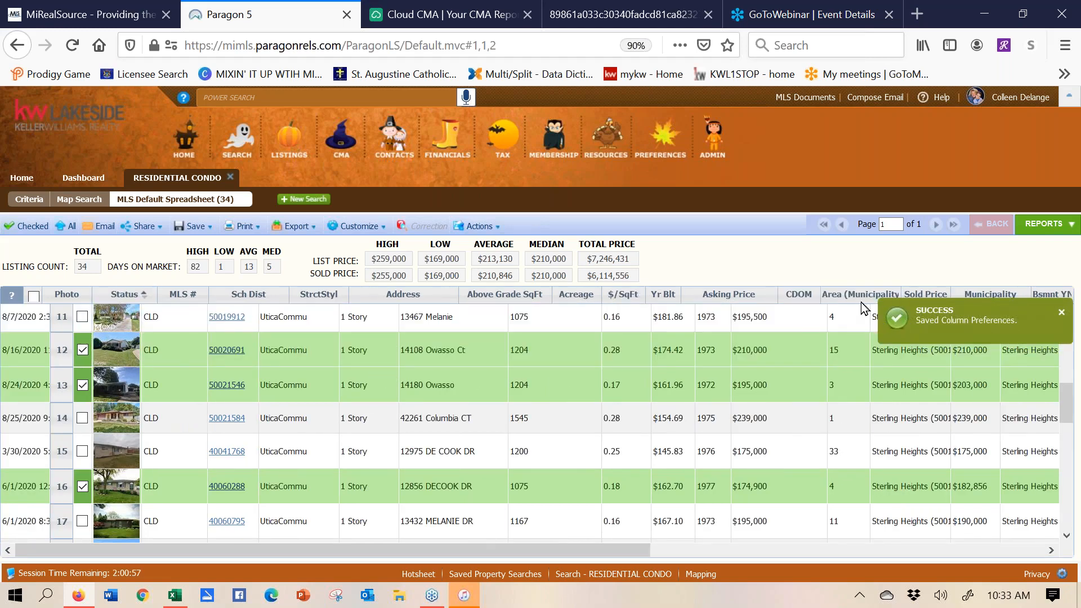
drag(897, 300, 983, 300)
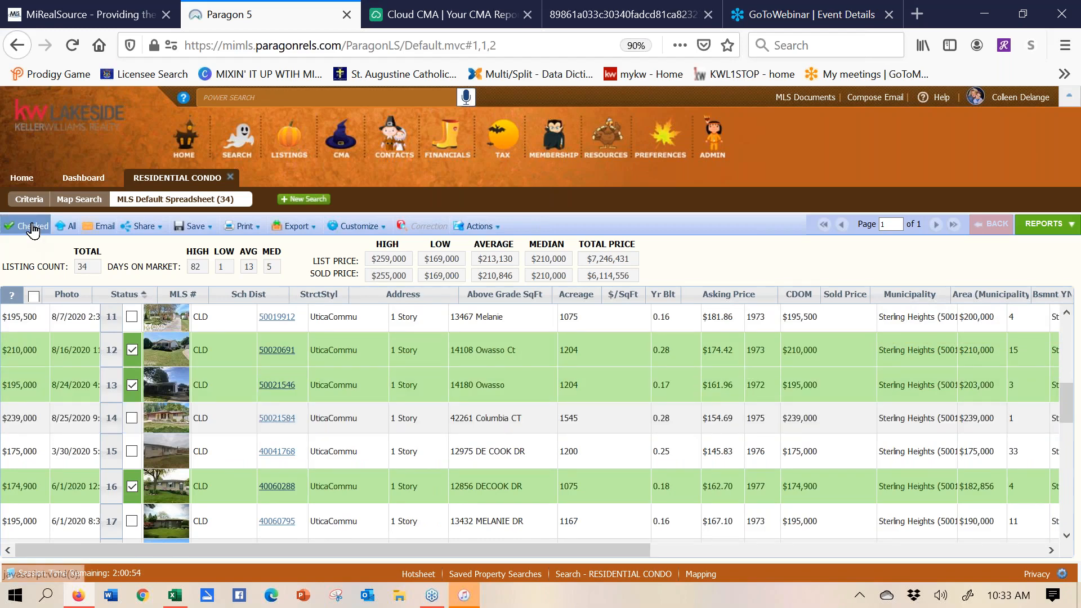
- Show only the 5 checked comparables out of the 34 results
click(32, 226)
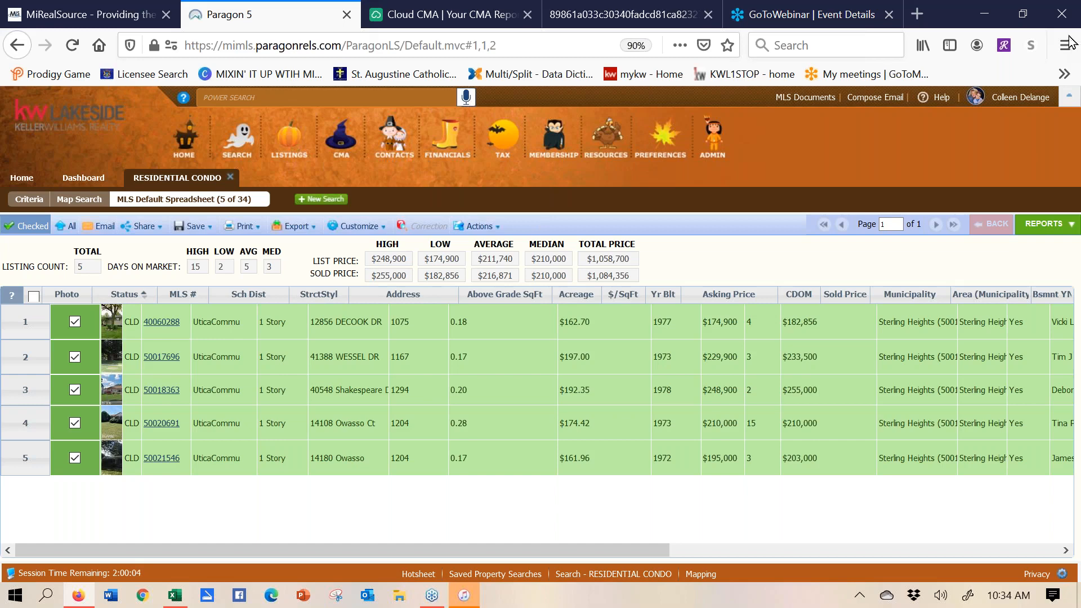
- Open the CMA Quick View report from the CMA group in the Reports list
click(1032, 234)
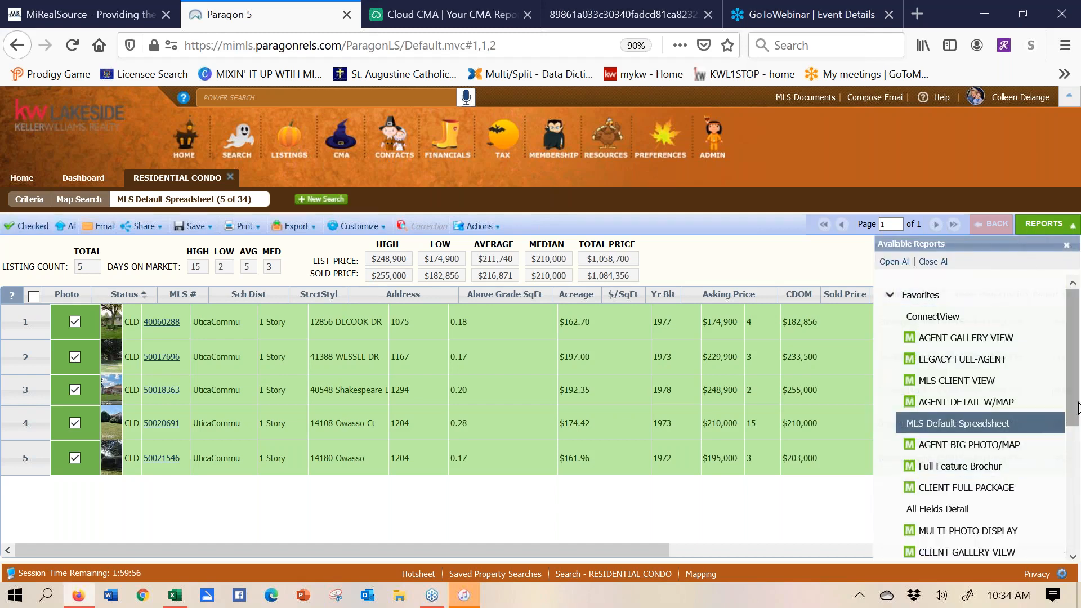
scroll(1076, 410, down, 5)
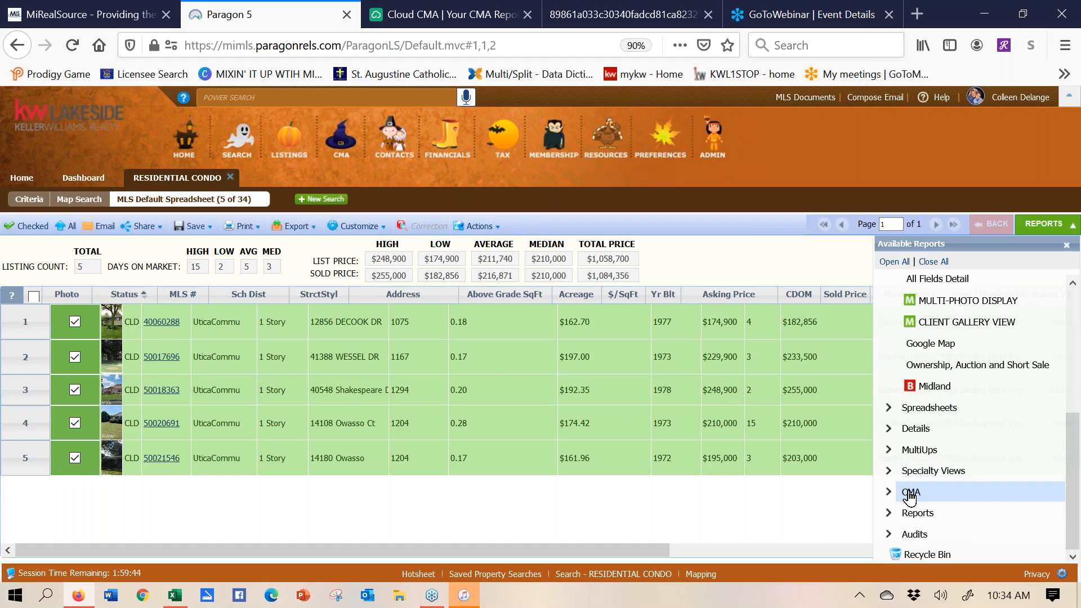
click(910, 494)
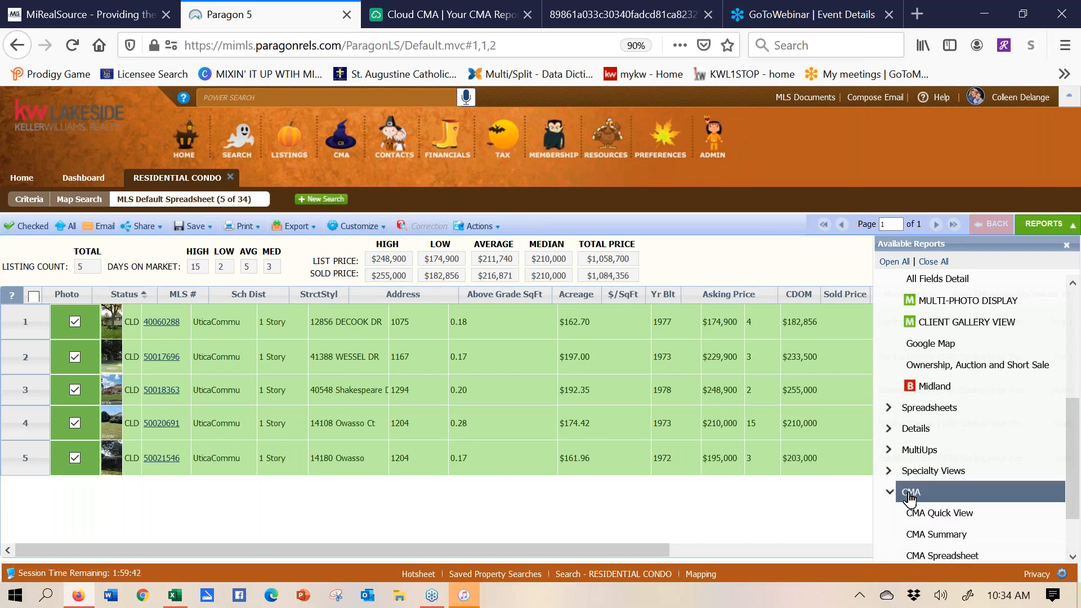
click(963, 516)
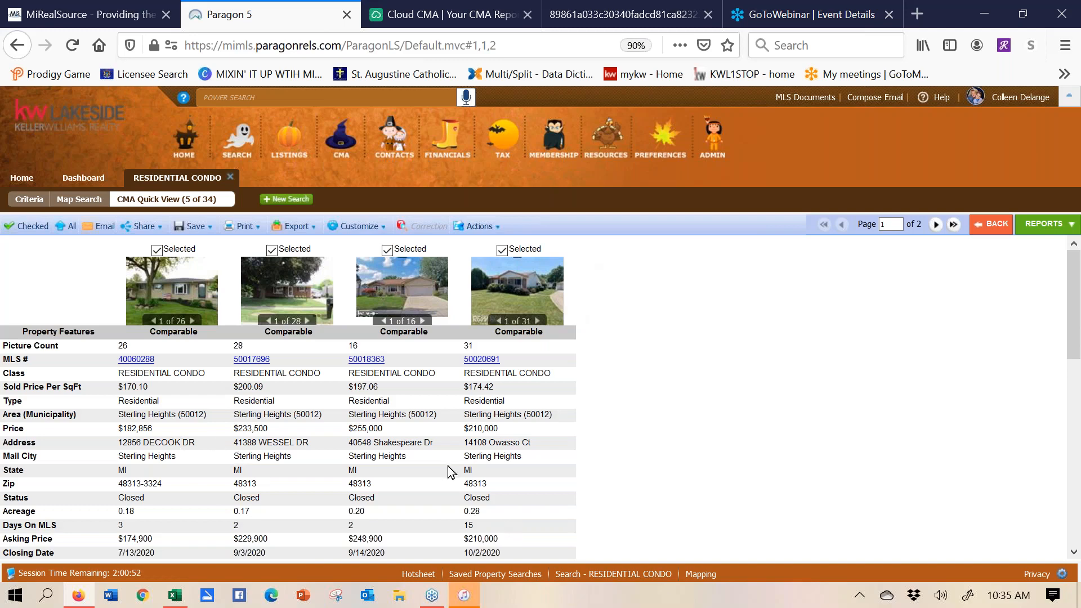
- Review the Customize and Save options, then bring up the Available Reports panel
click(367, 231)
click(191, 226)
click(1032, 231)
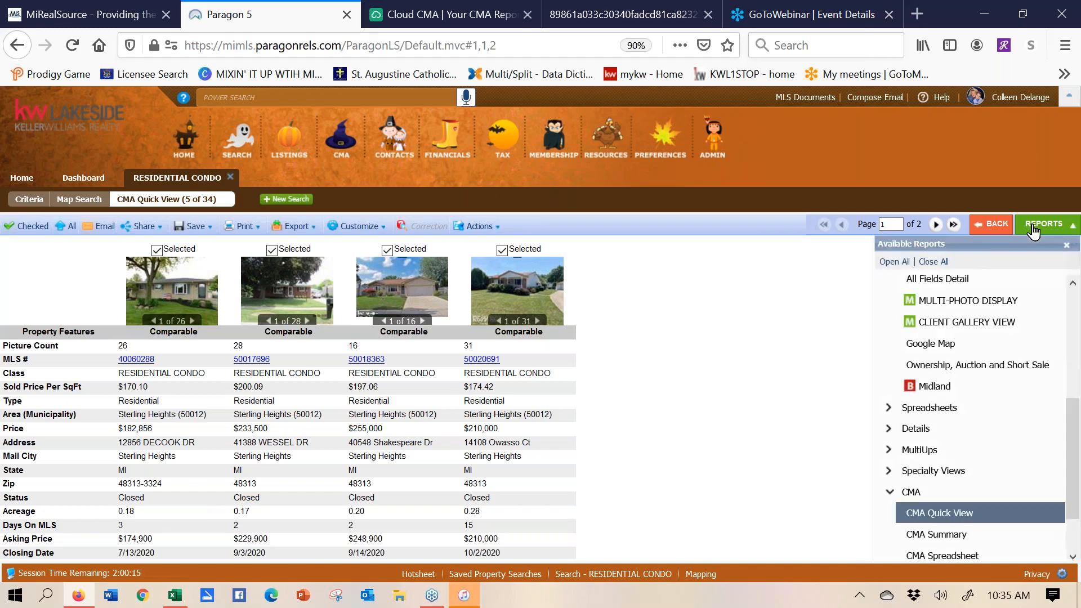
- Scroll through the CMA Summary statistics for the five sold condos, then return to CMA Quick View
click(957, 538)
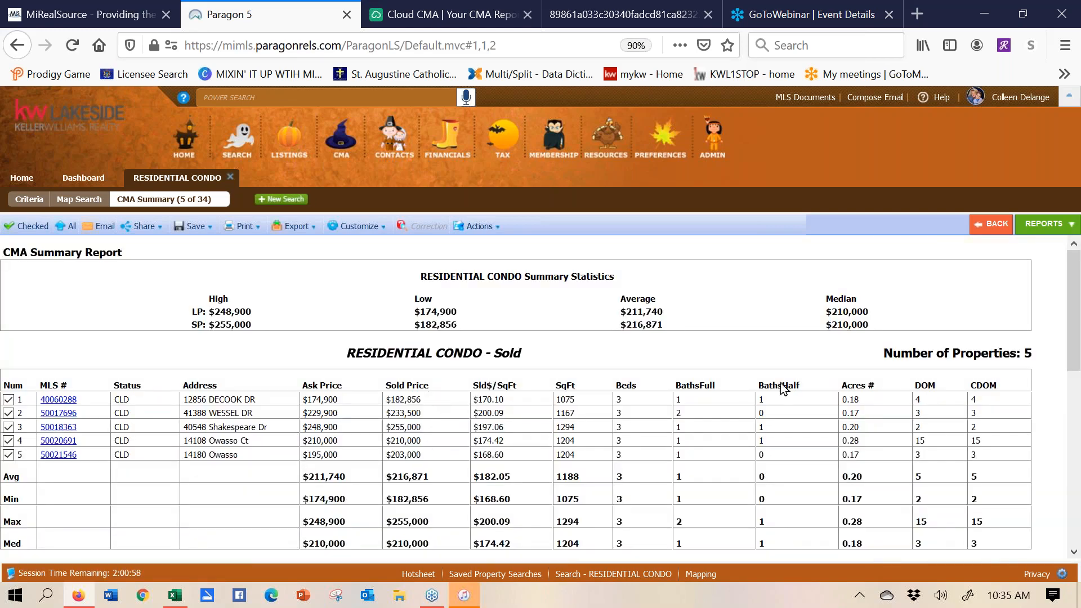
click(1074, 553)
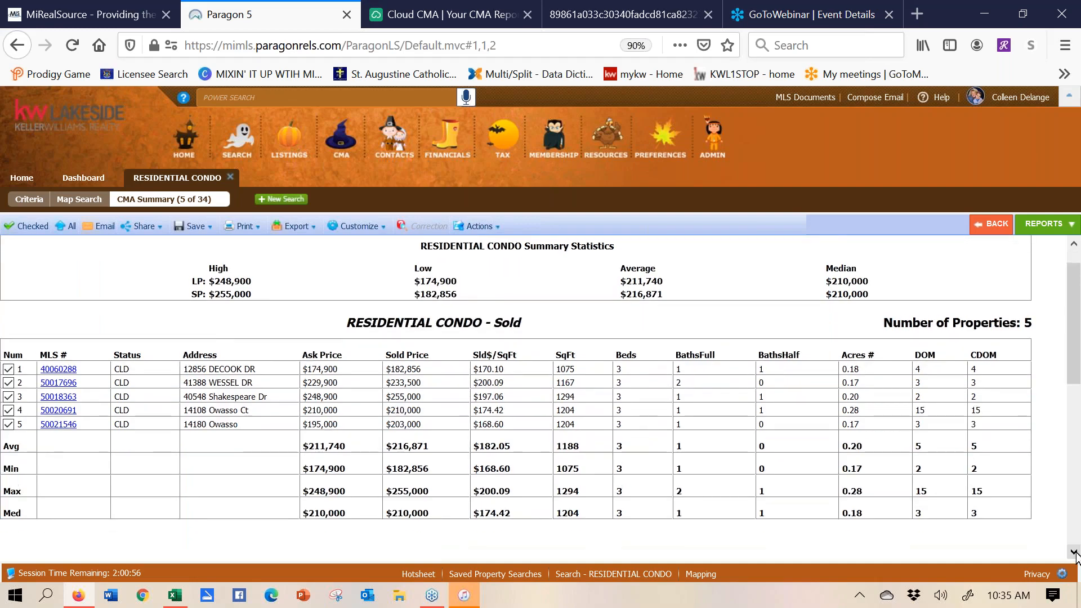
click(1074, 553)
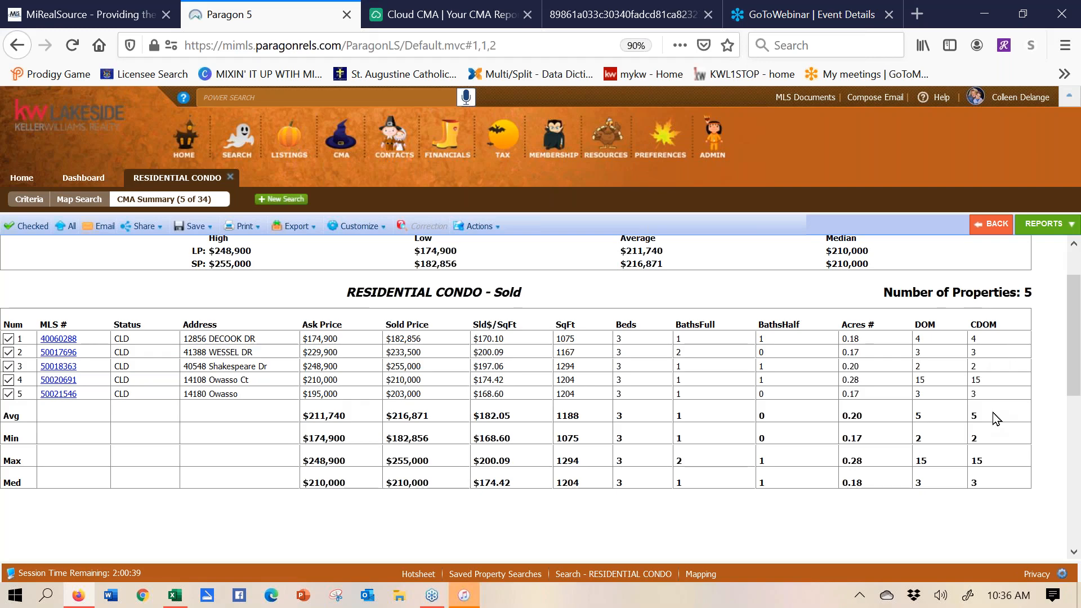
click(1034, 225)
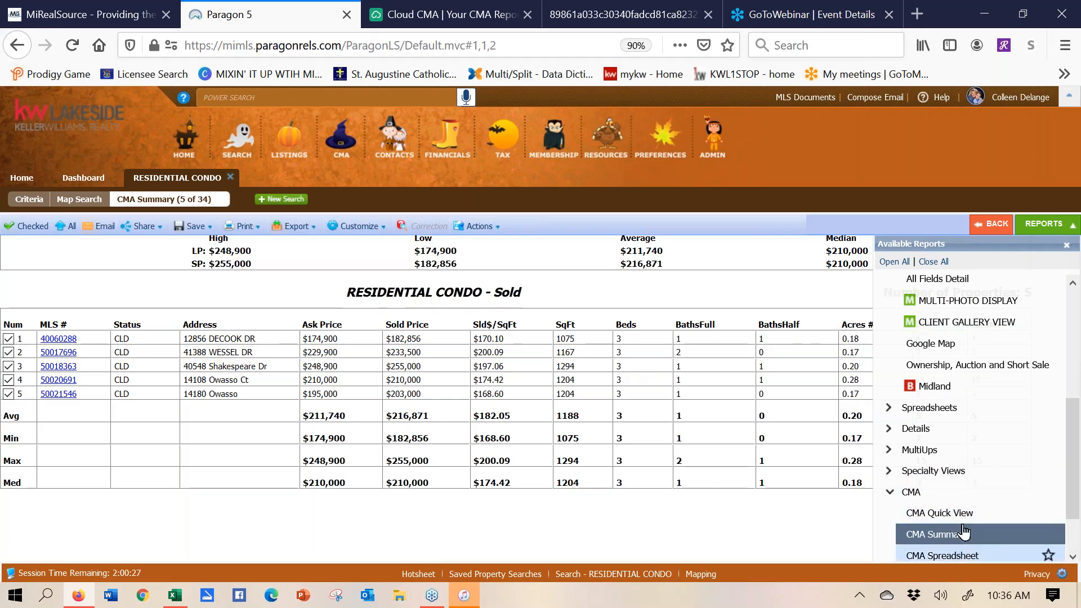
click(995, 229)
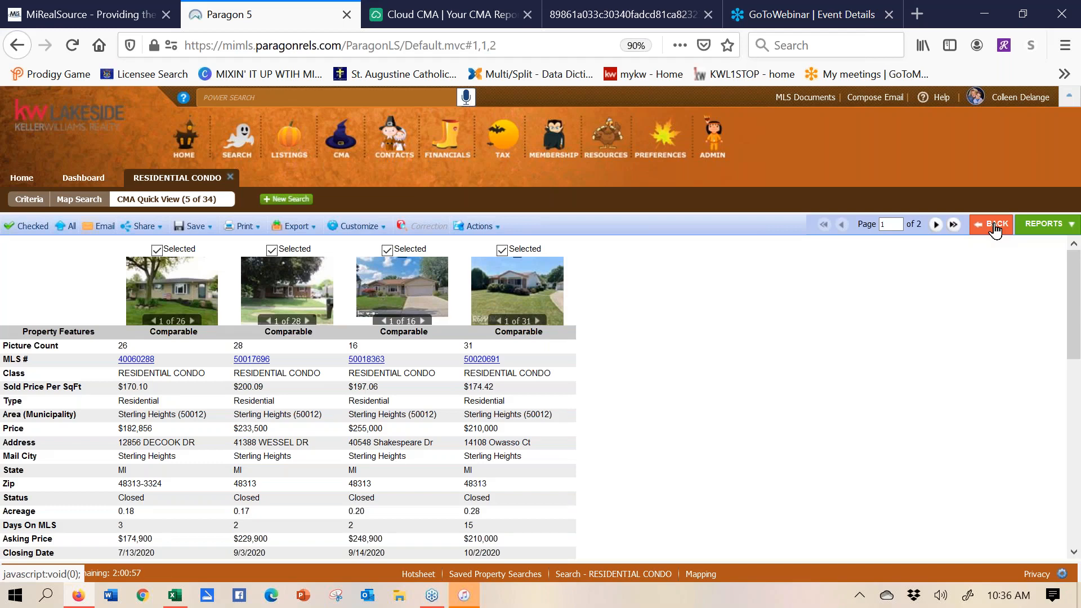
- Return to the comparables spreadsheet and send the five listings to a new Cloud CMA: CMA report
click(995, 228)
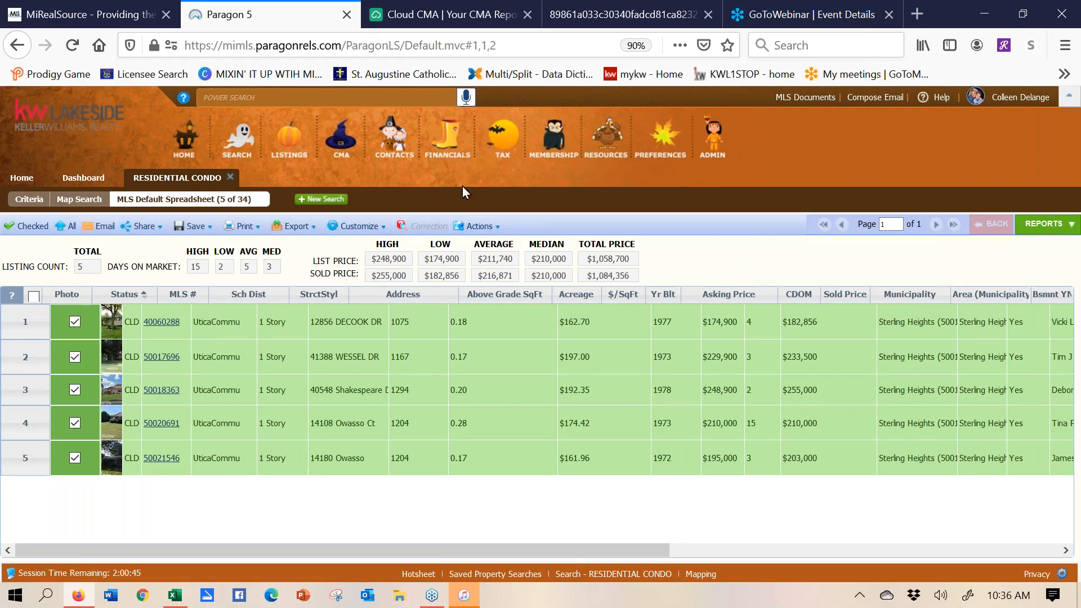
click(474, 226)
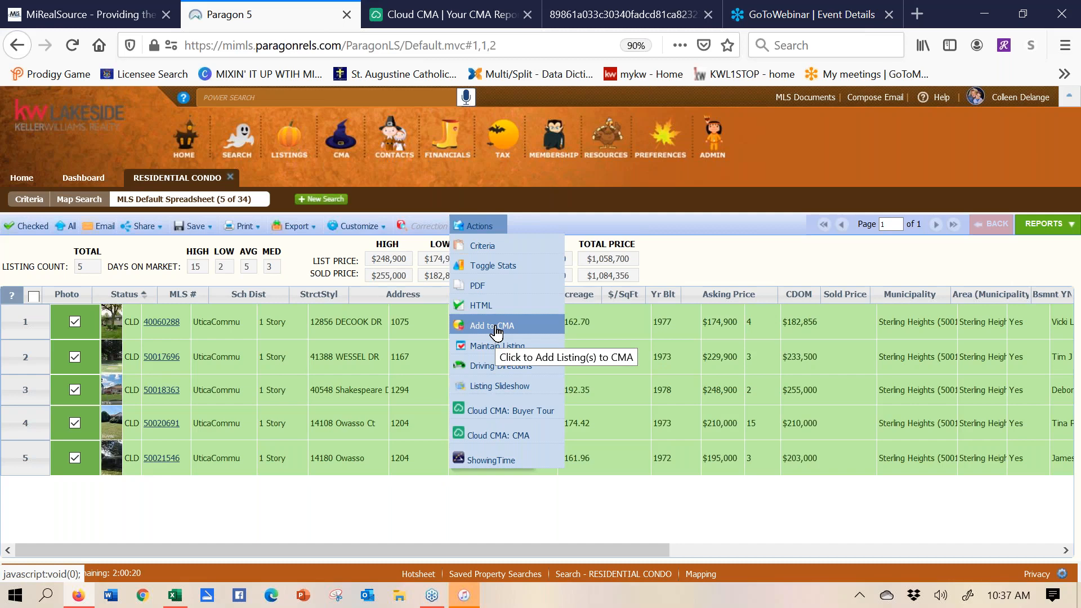
click(503, 440)
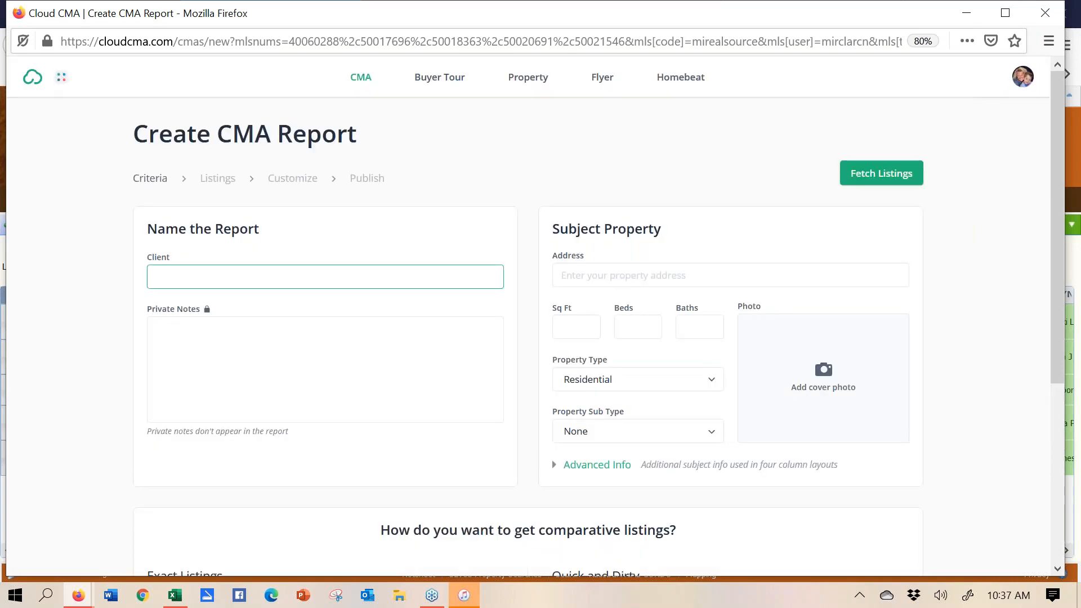
- Maximize and zoom out the Cloud CMA form, then enter the client's full name as Client
click(1012, 14)
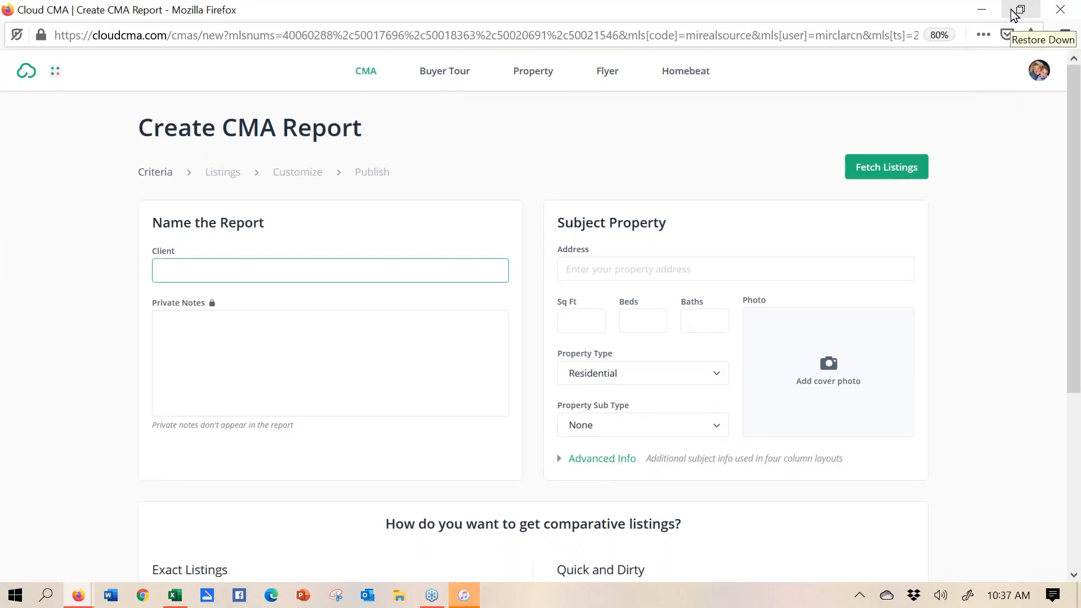
key(ctrl+minus)
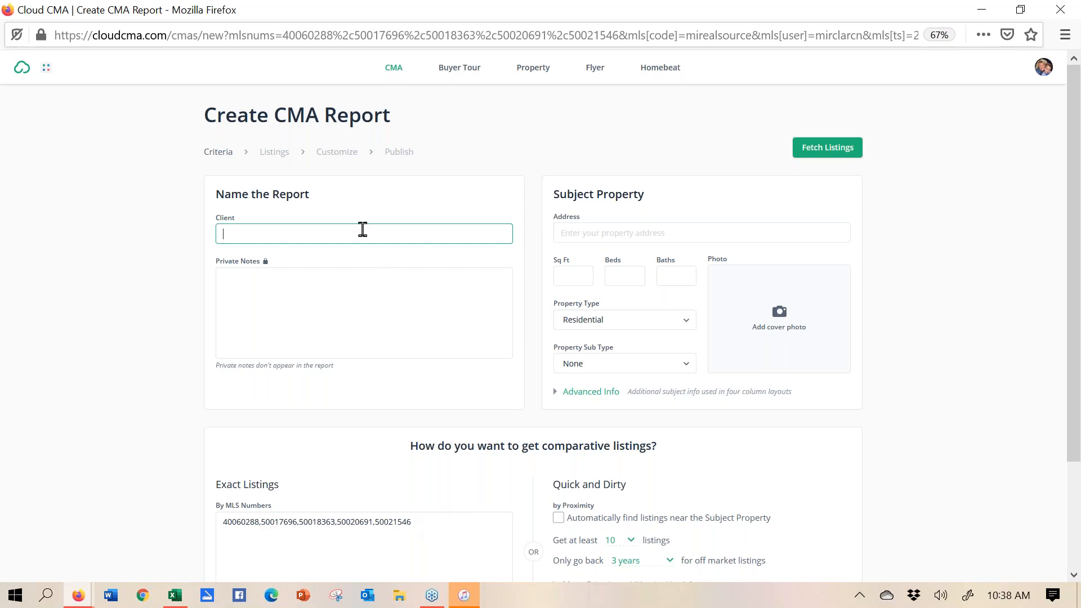
click(350, 285)
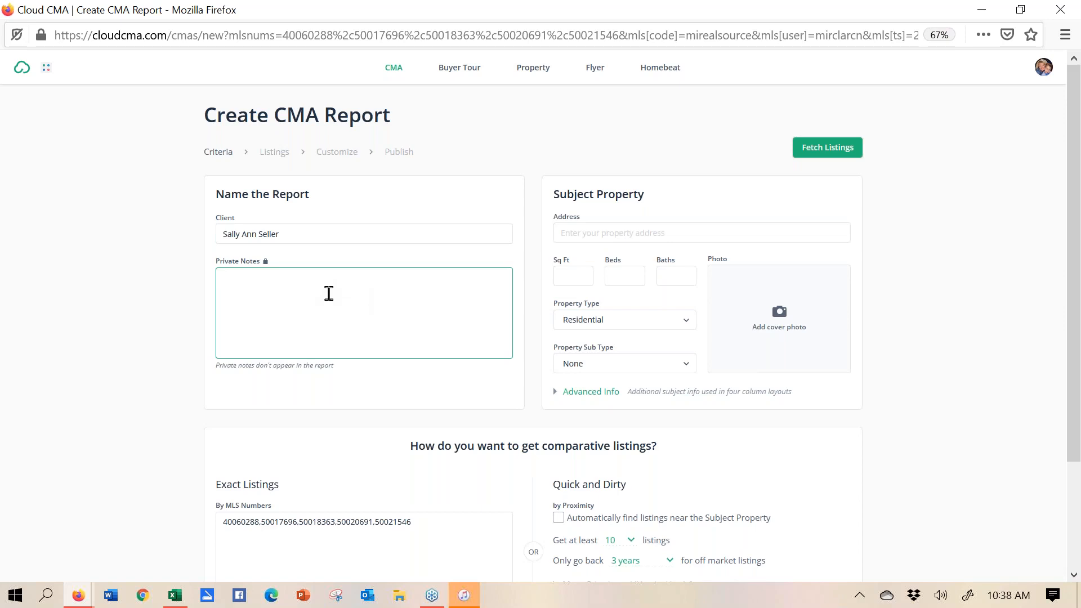
click(694, 236)
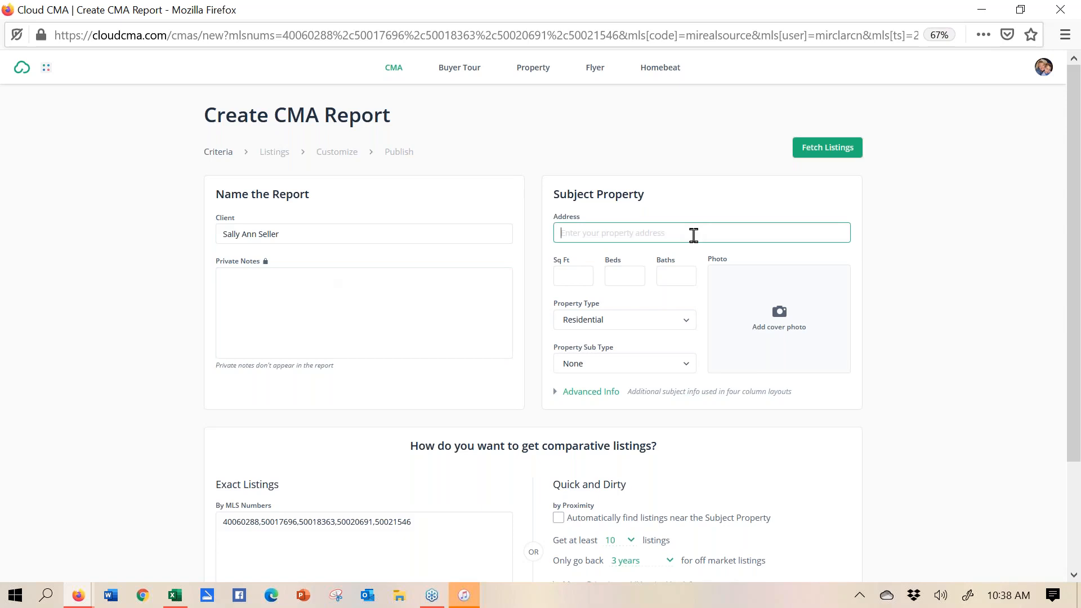
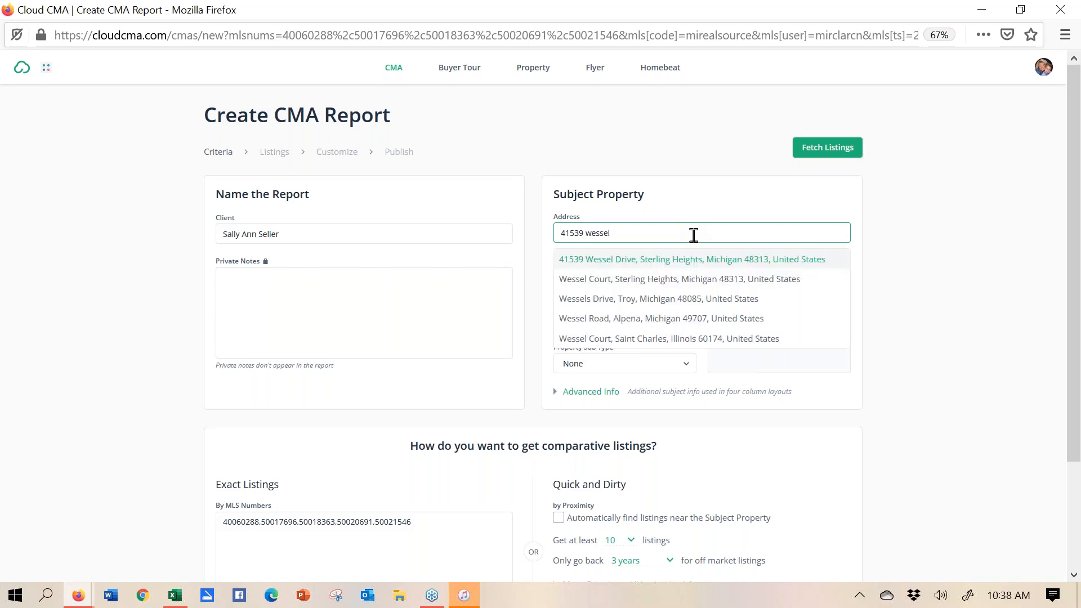
- Enter the subject property's street address without ', United States' and fetch the listings
click(694, 265)
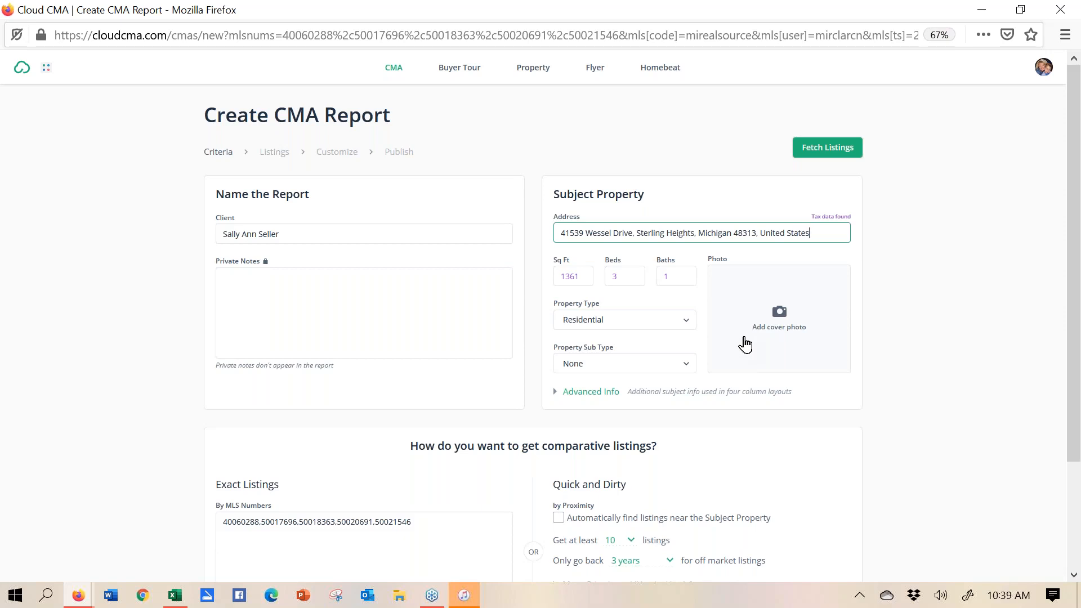
drag(823, 225, 755, 228)
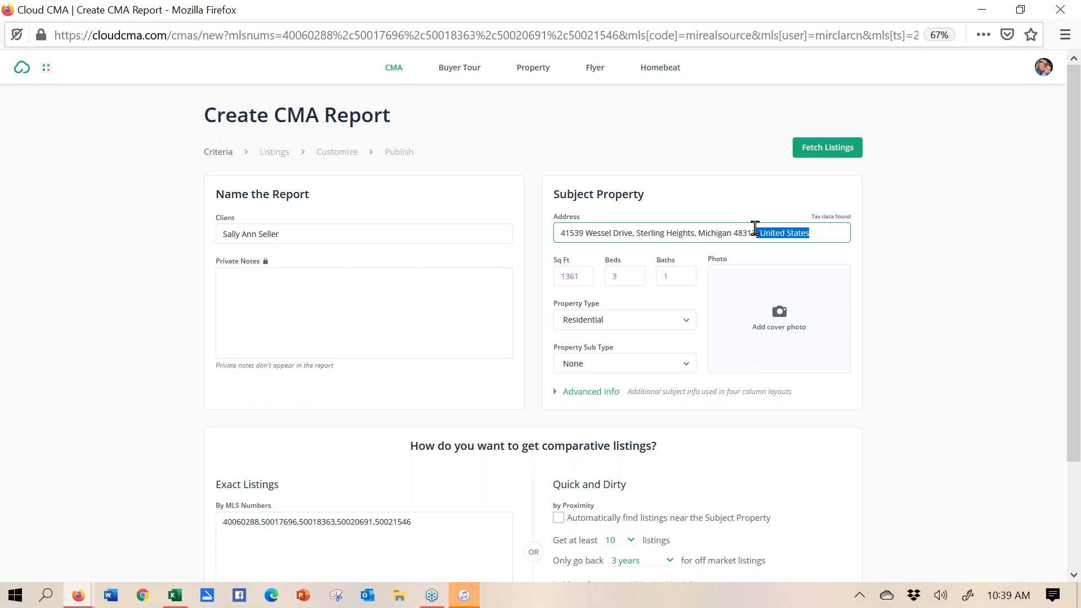
key(BackSpace)
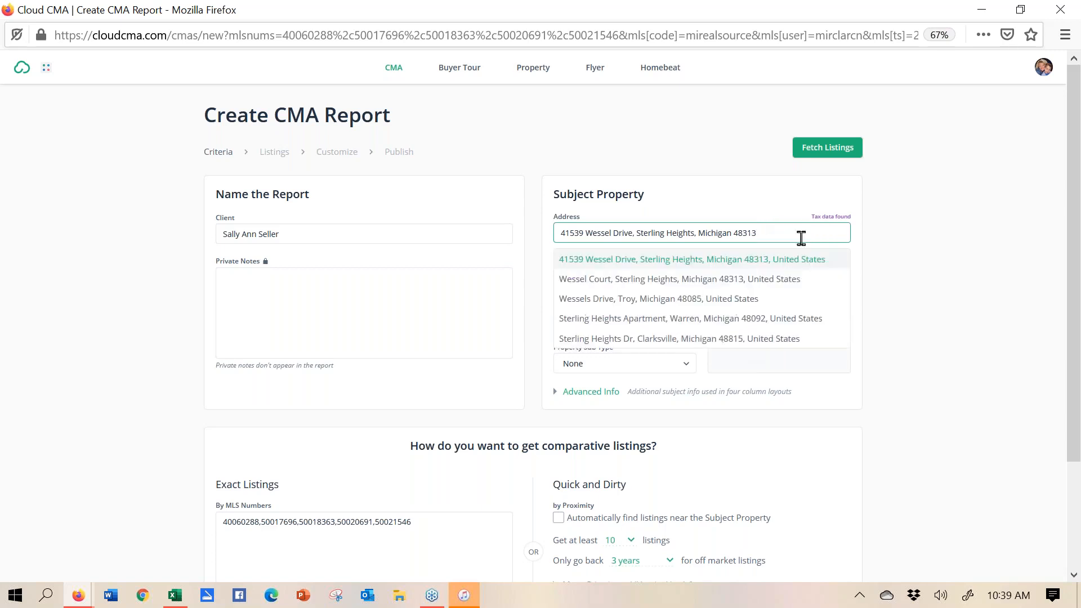
click(830, 155)
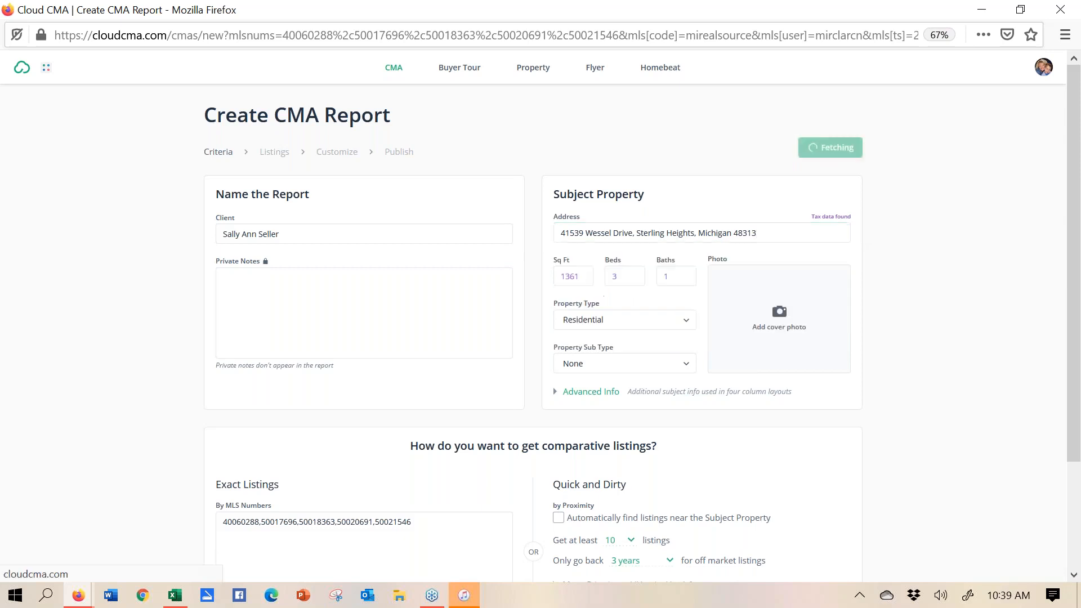
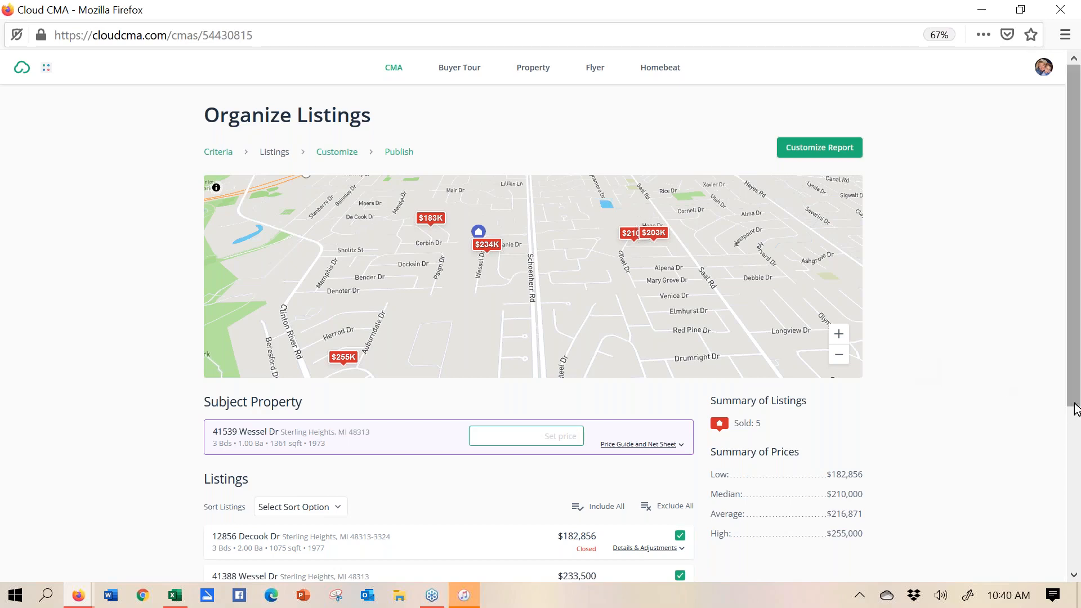
scroll(1074, 237, down, 2)
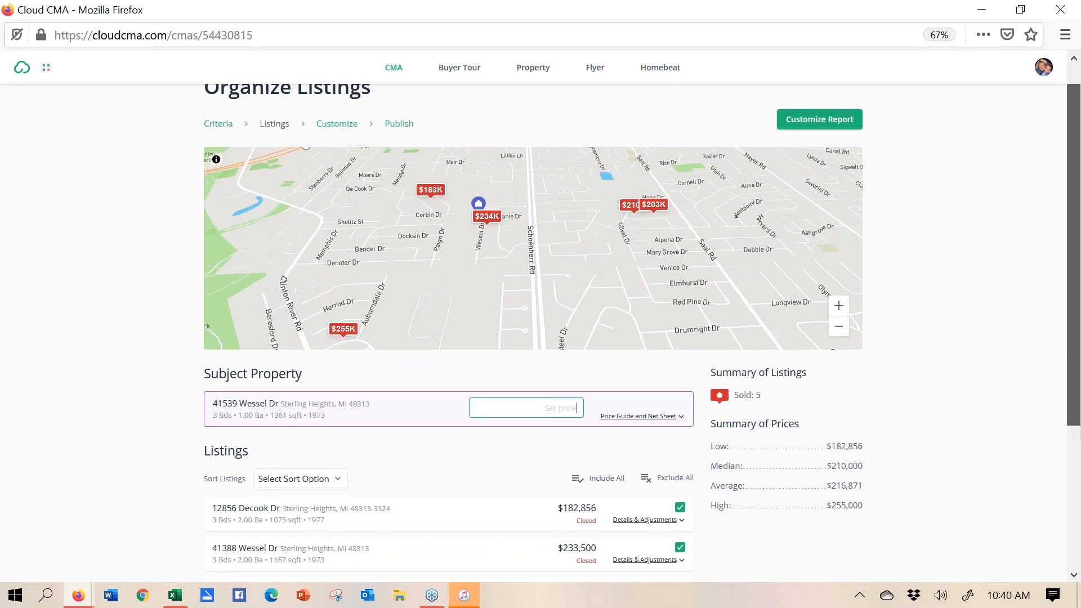
scroll(1076, 455, down, 1)
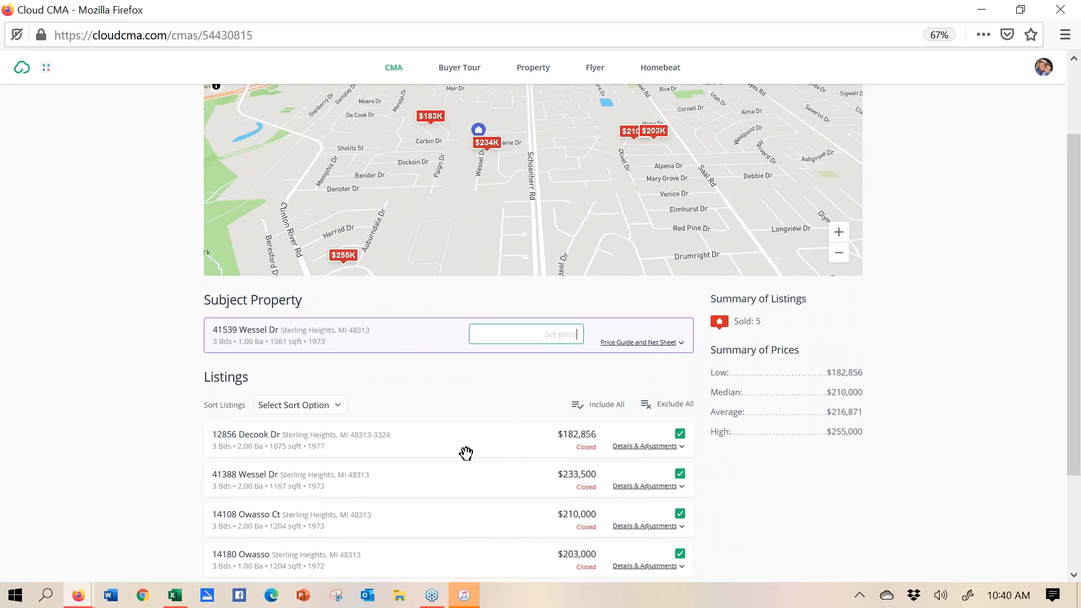
drag(466, 451, 459, 403)
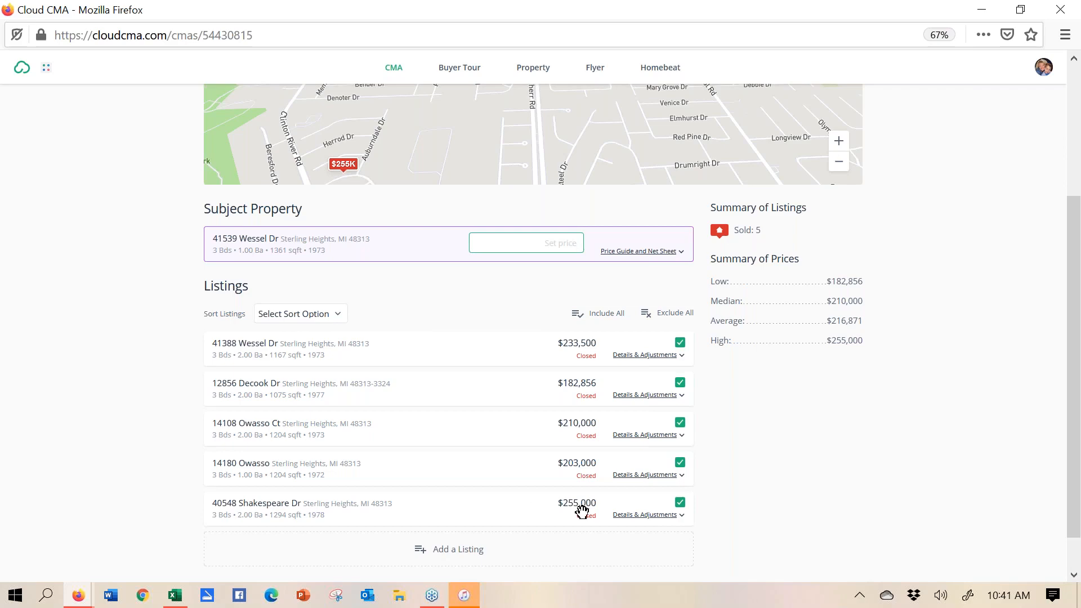
click(645, 515)
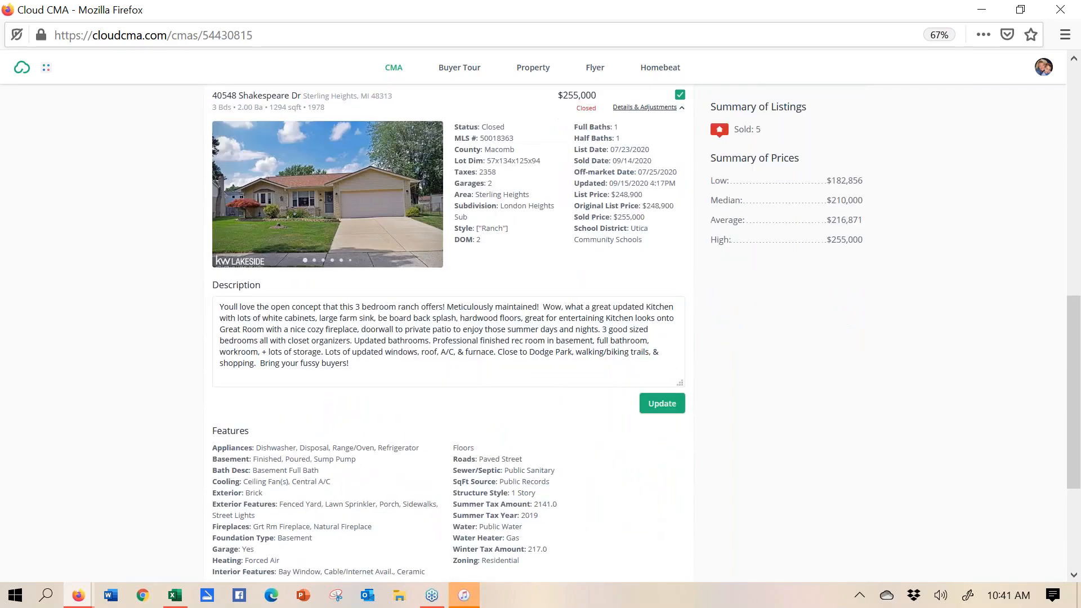
mouse_move(393, 244)
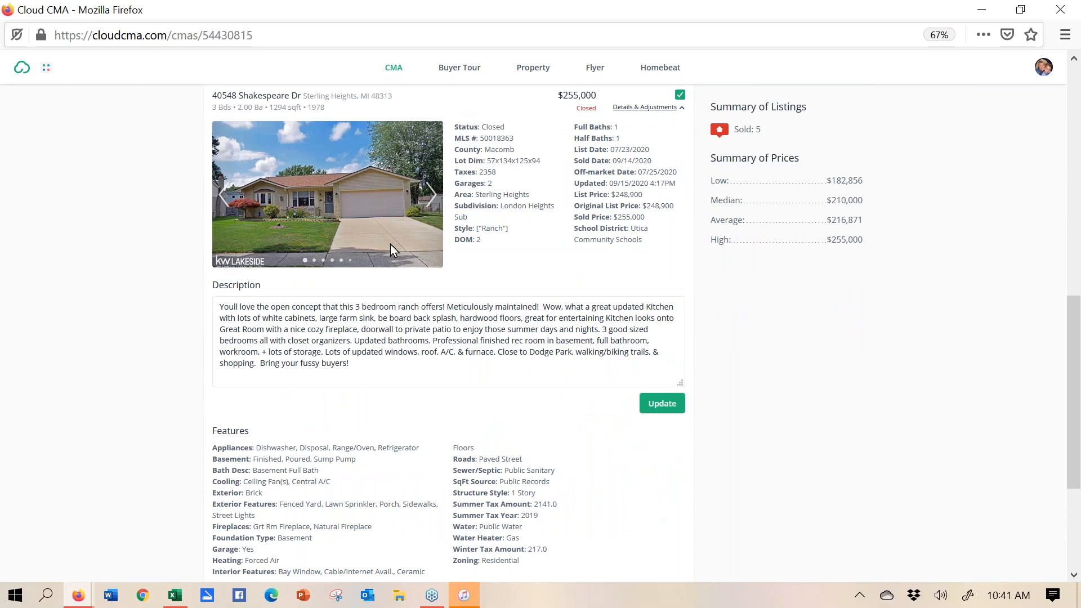
click(424, 198)
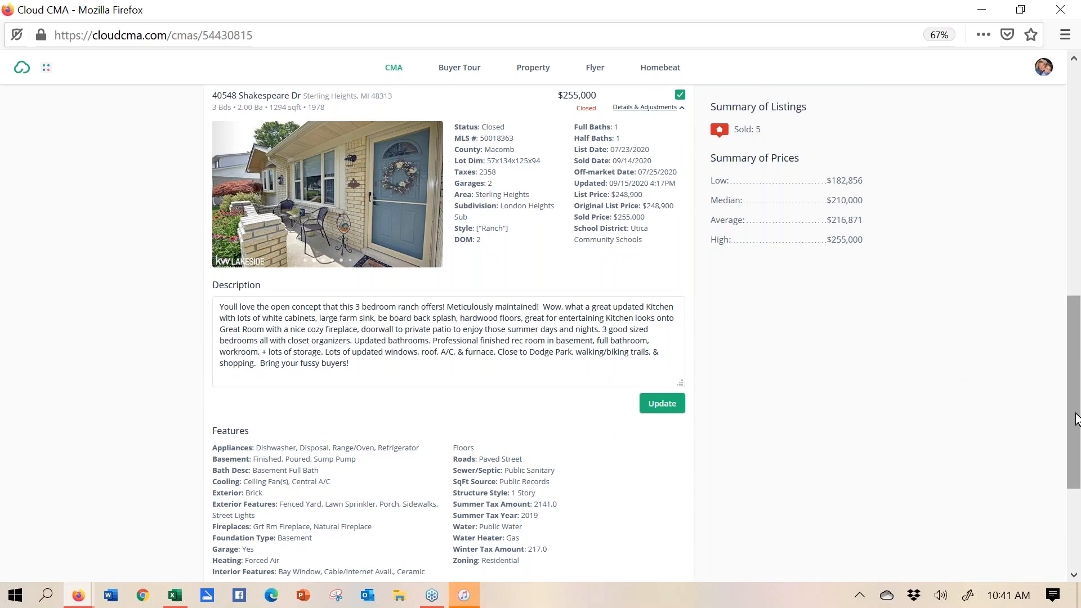
drag(1075, 419, 1075, 400)
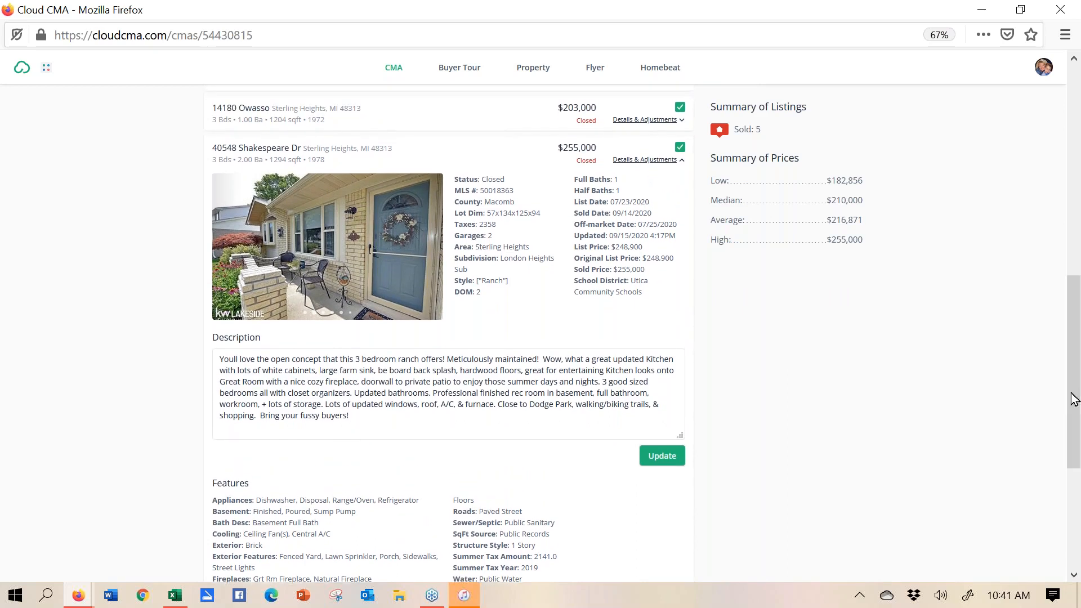
click(680, 148)
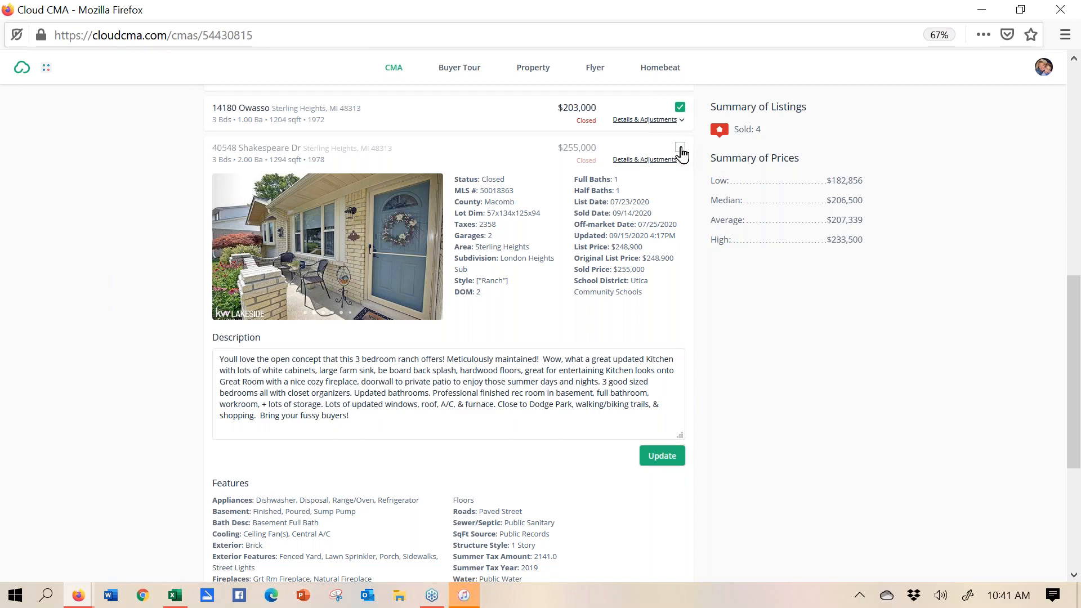
click(680, 148)
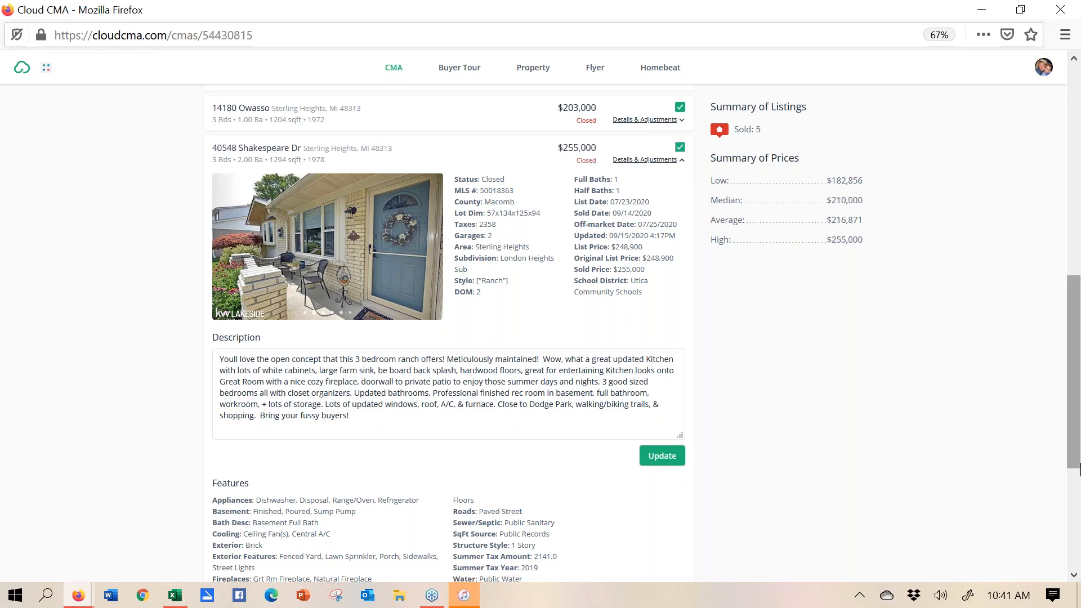
click(377, 411)
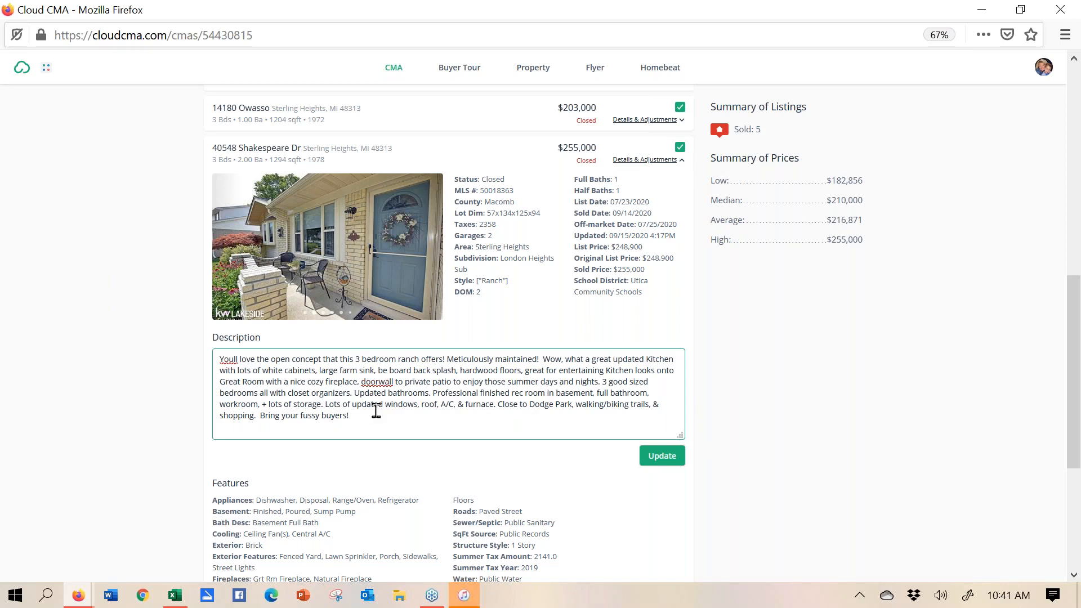
- Append a new line 'REMODELED KITCHEN' to the Shakespeare Dr listing description
key(Return)
key(Return)
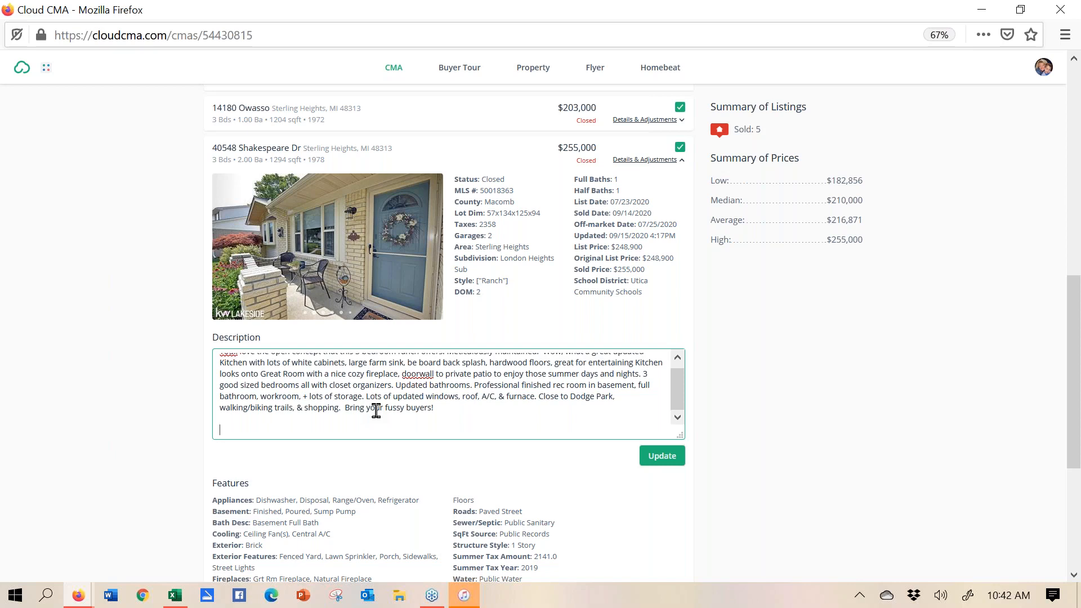
text(REMODELED KITCHEN)
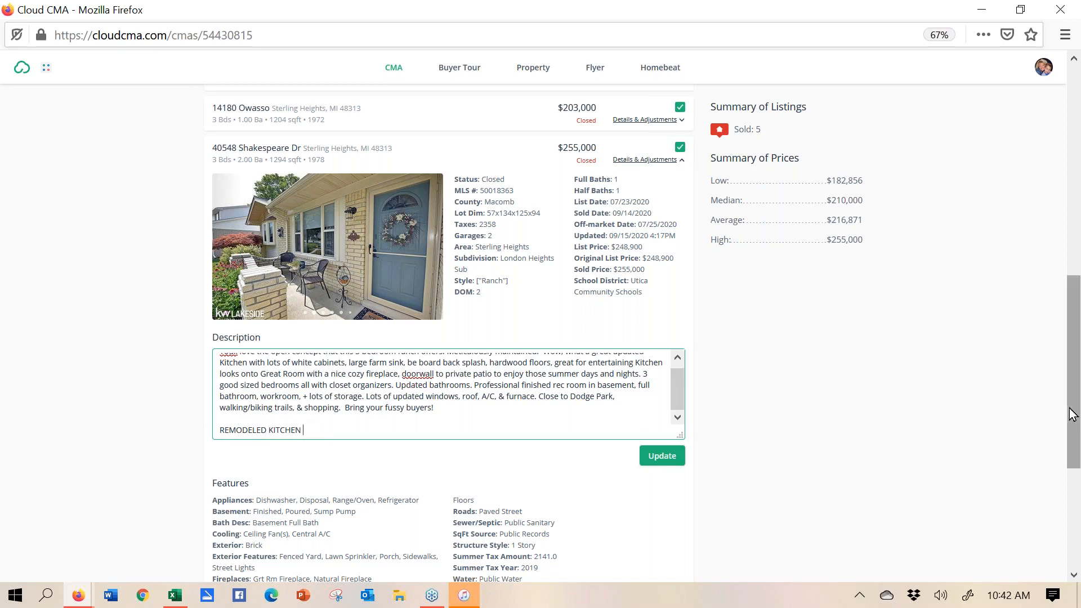
drag(1076, 412, 1077, 501)
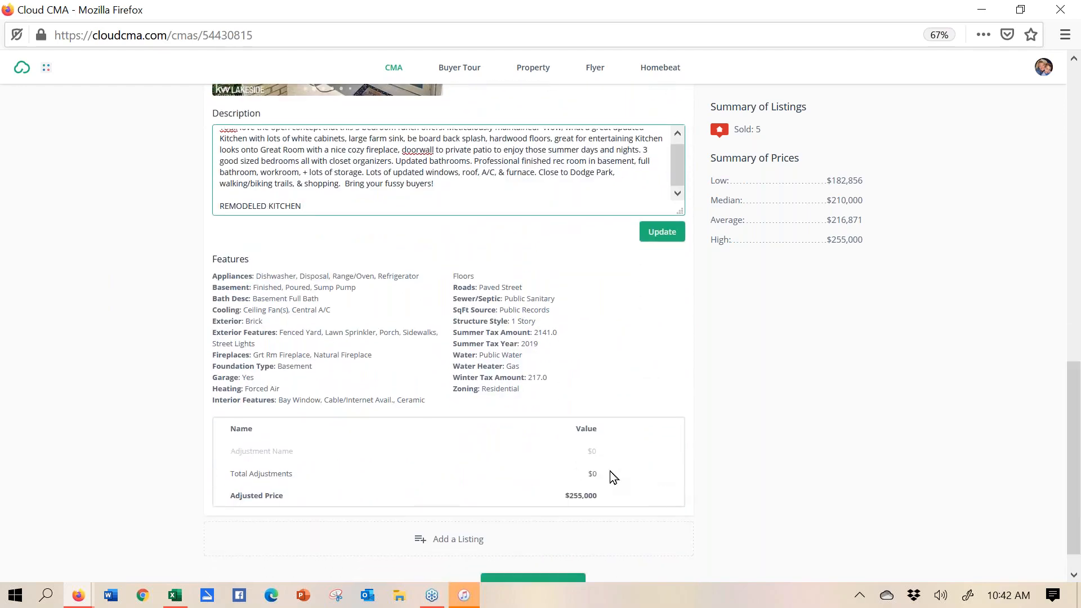
click(525, 454)
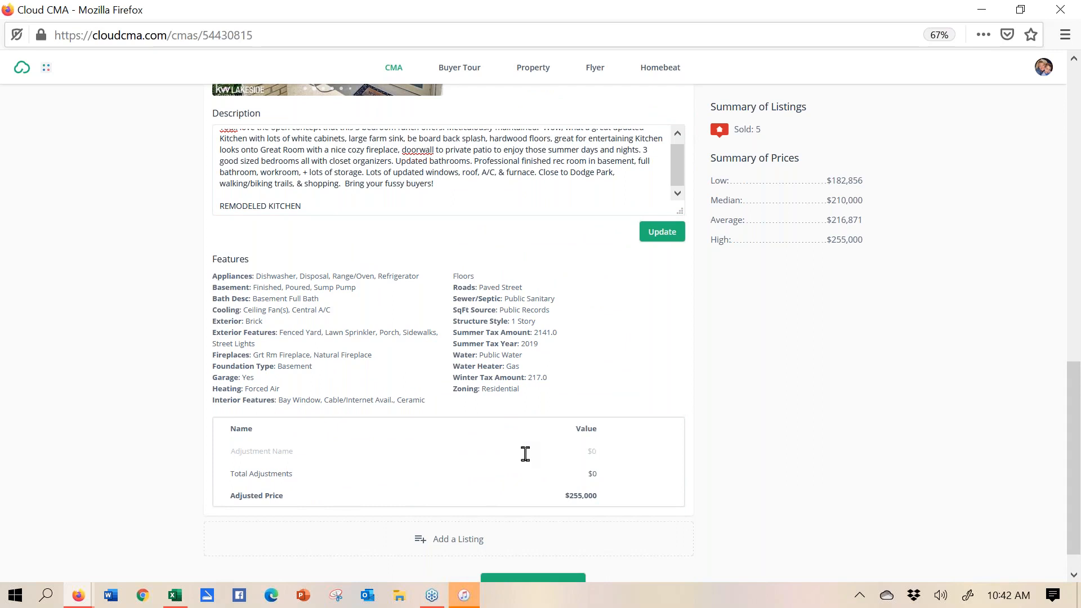
click(349, 449)
text(kITCHEN)
key(Tab)
text(3000)
click(657, 453)
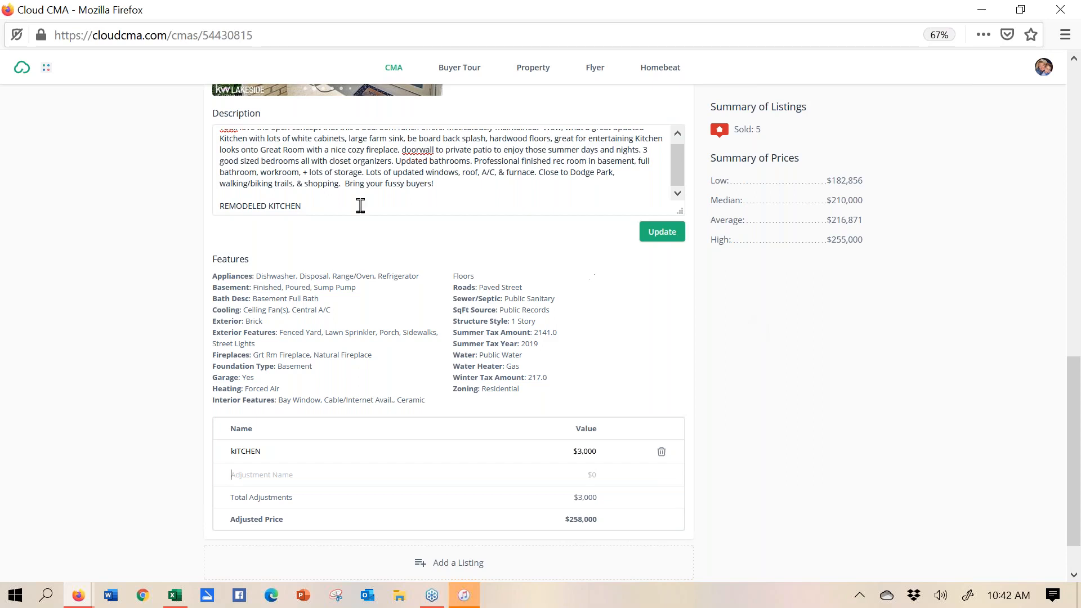
click(336, 210)
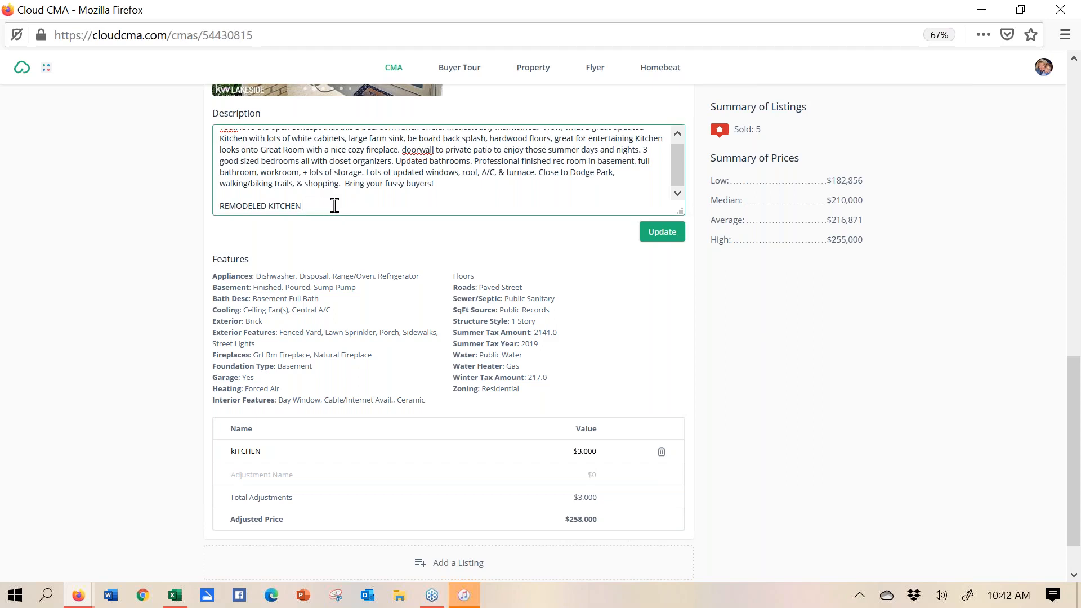
click(663, 459)
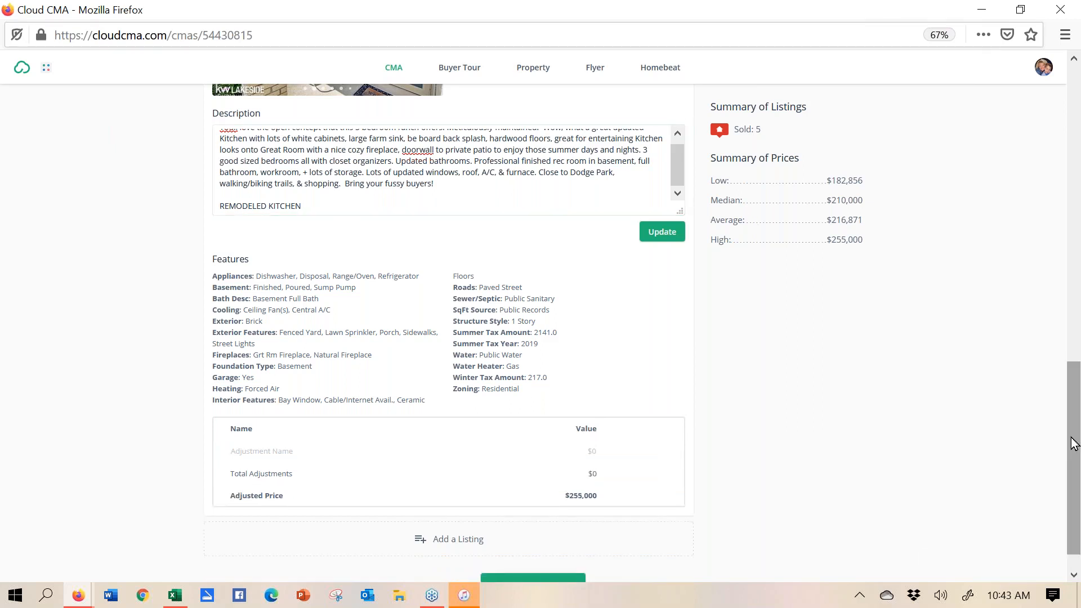
click(1064, 127)
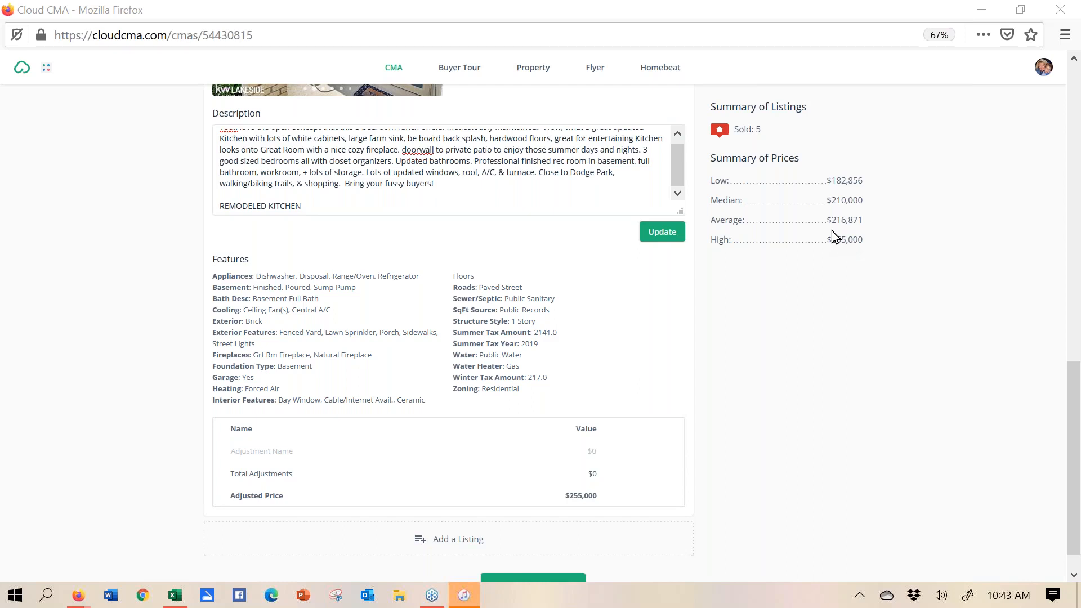
key(alt+Tab)
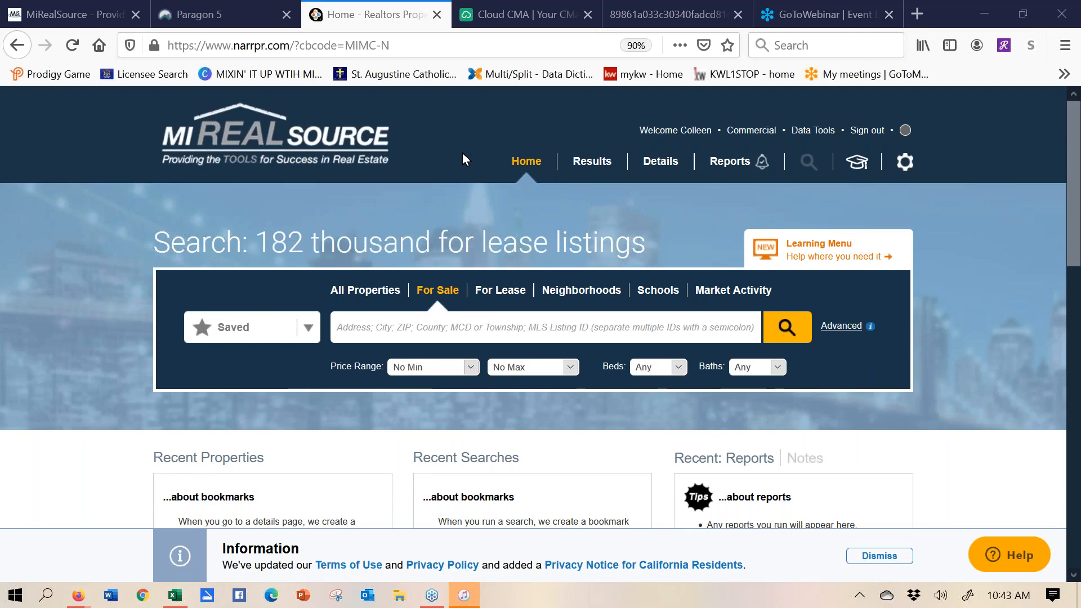
click(460, 333)
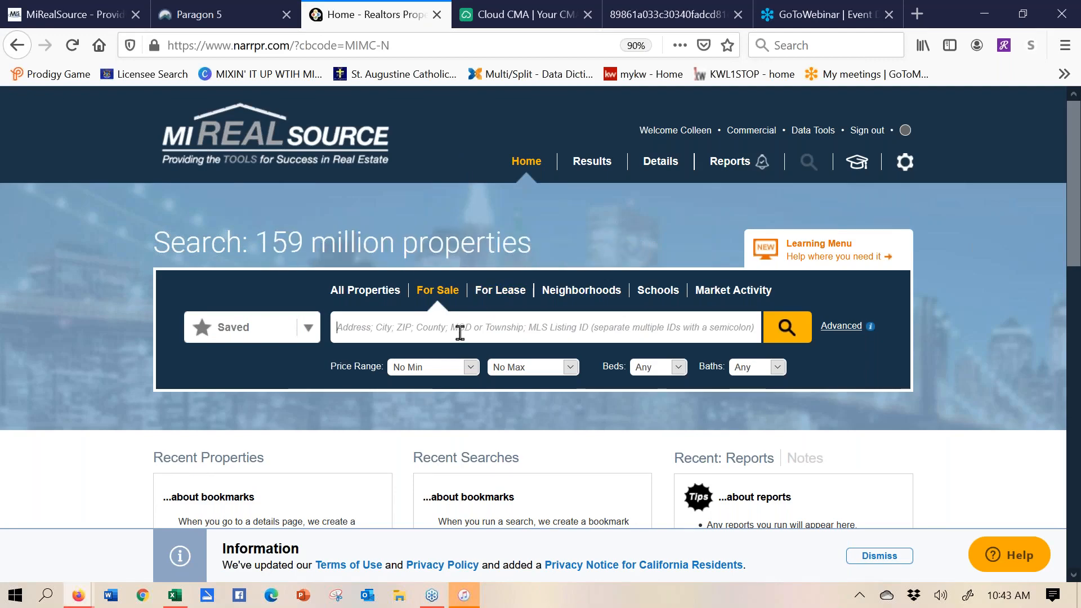
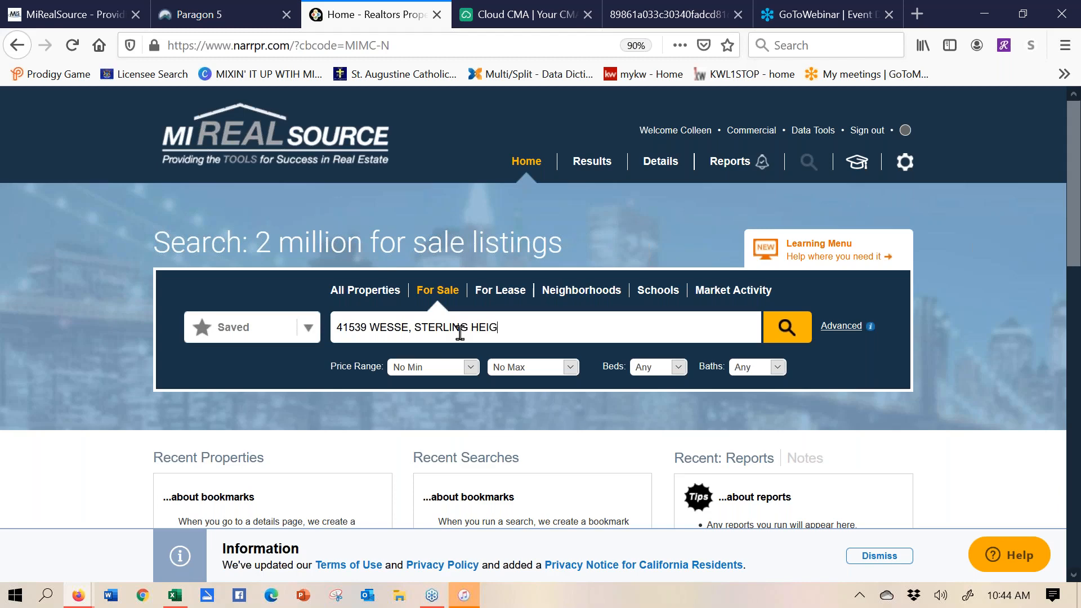
key(Return)
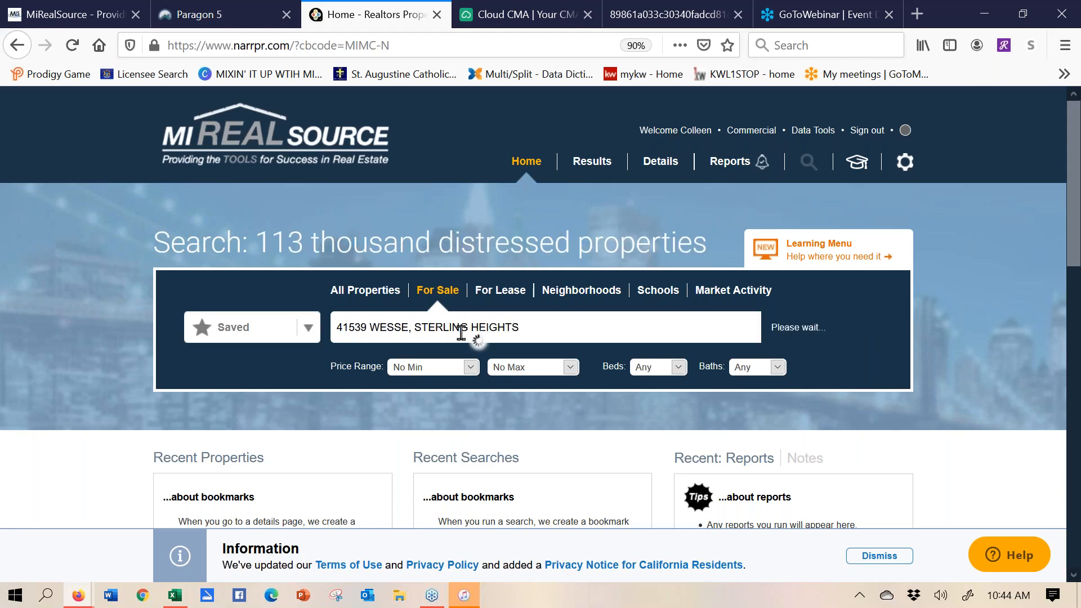
click(402, 327)
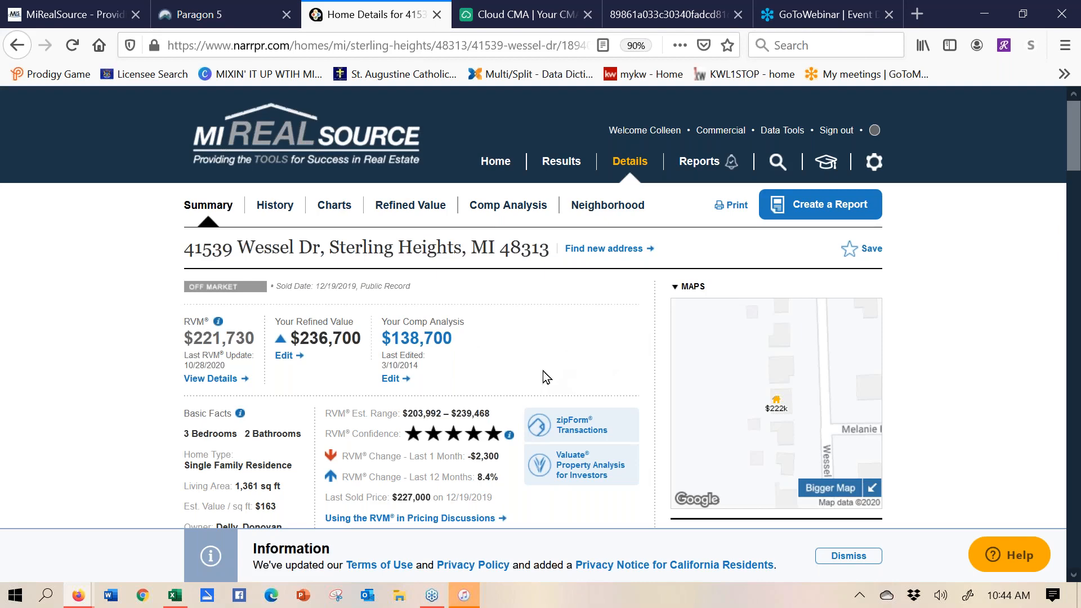
- Open the refined value estimate and choose Major Kitchen Remodel (Upscale) as the improvement
click(415, 215)
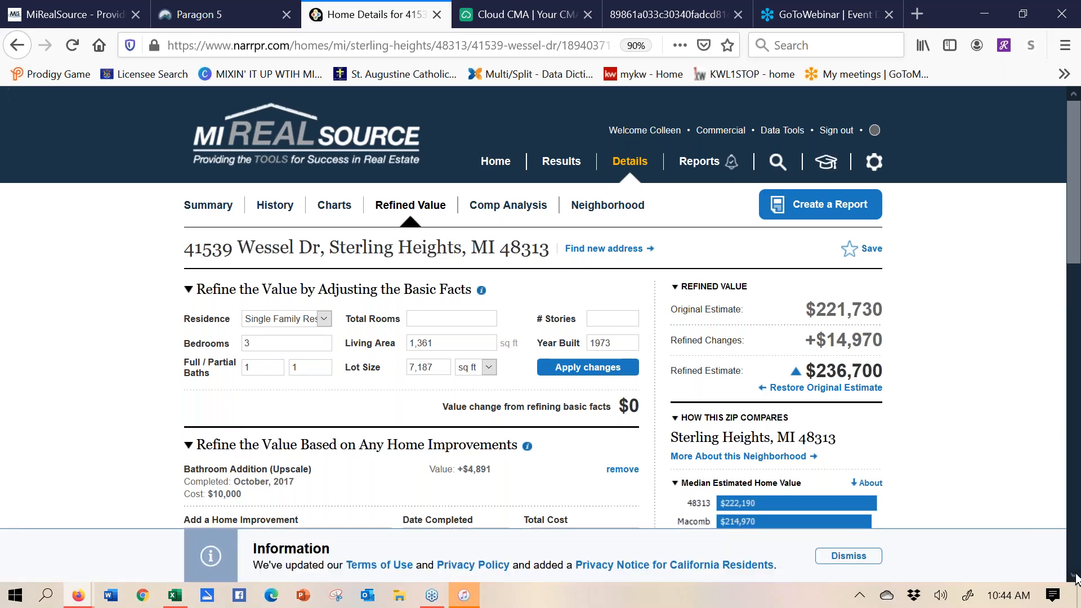
scroll(680, 439, down, 1)
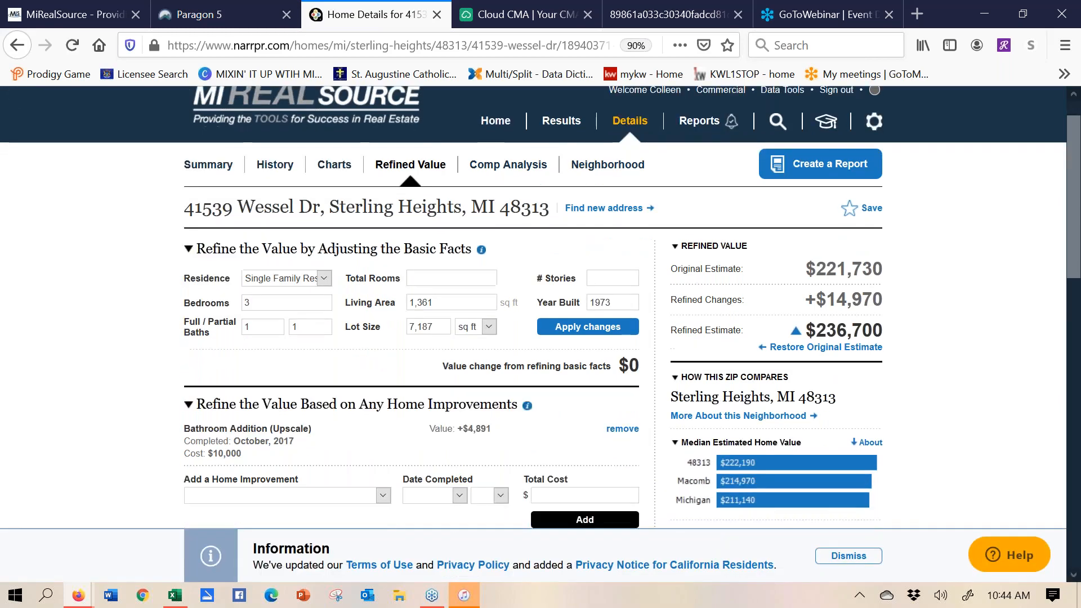
click(380, 495)
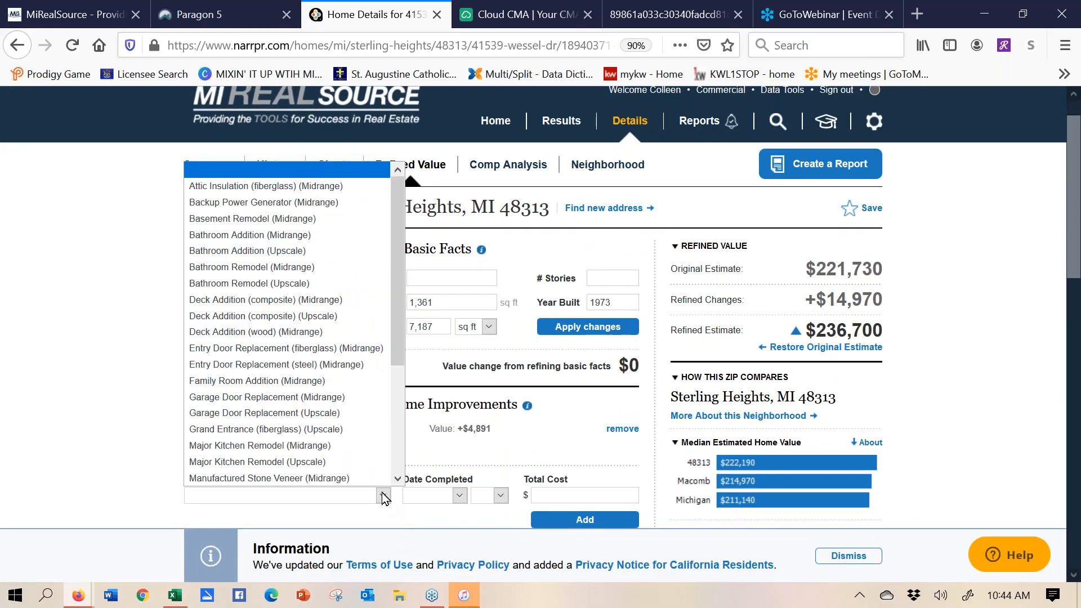
click(295, 462)
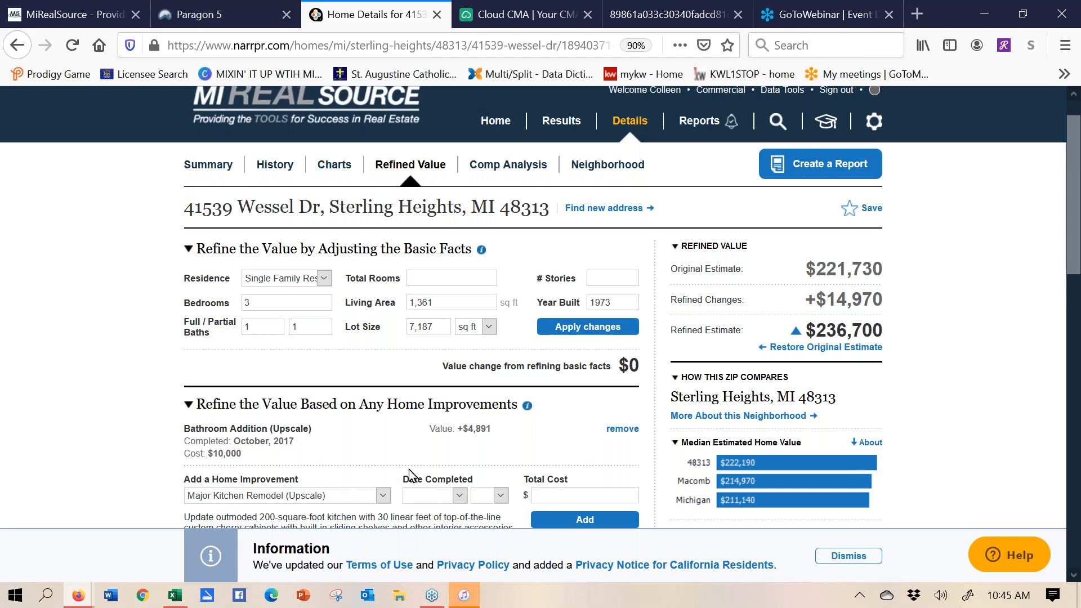
- Add the remodel, completed November 2019 with a total cost of 10,000
click(463, 496)
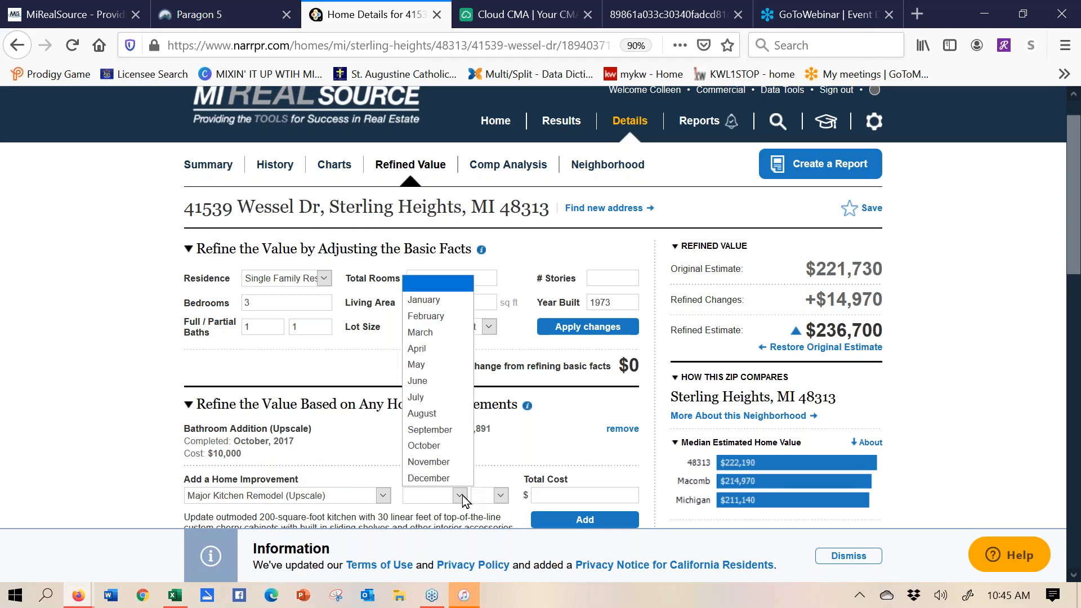
click(455, 461)
click(502, 496)
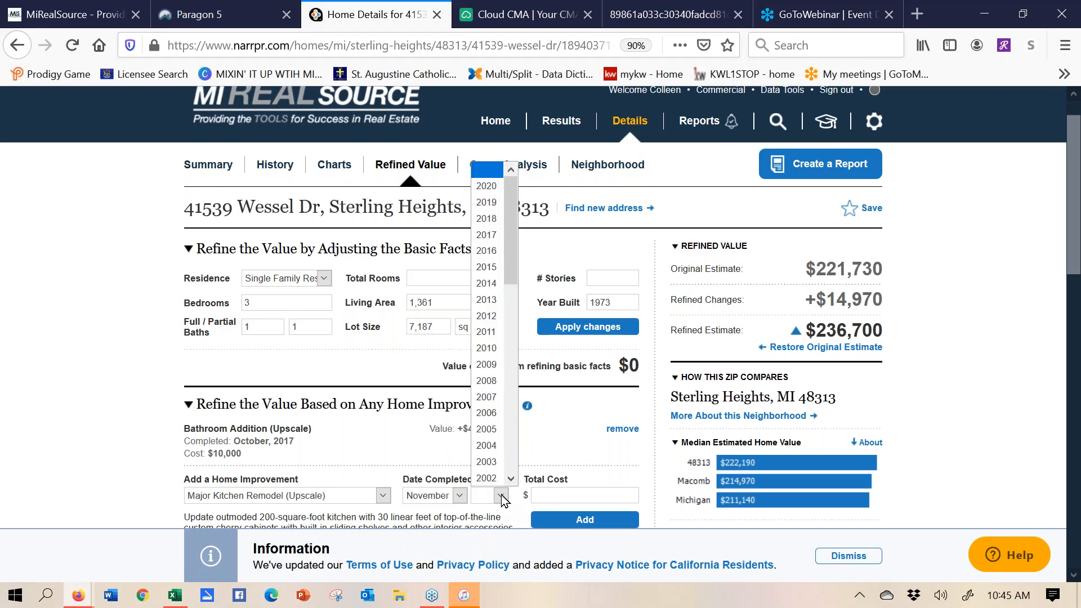
click(487, 202)
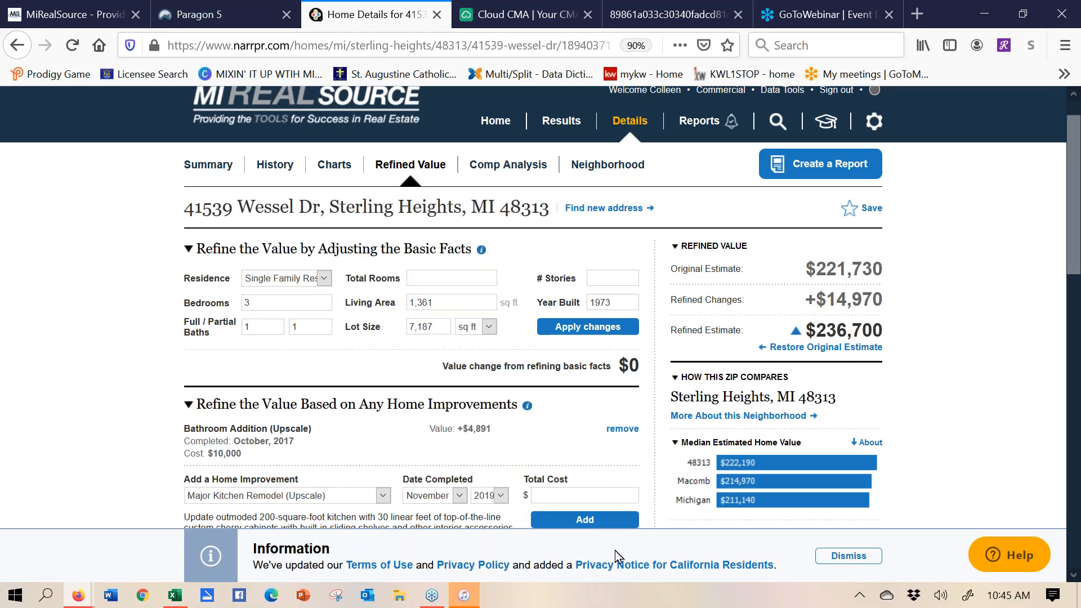
click(582, 489)
text(10,000)
click(638, 523)
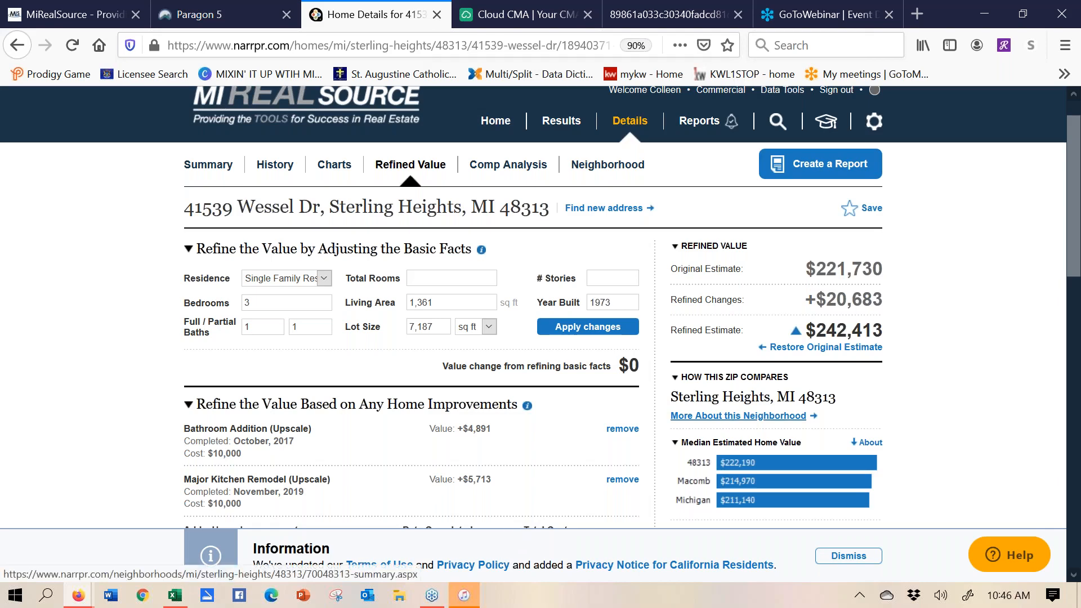
click(540, 14)
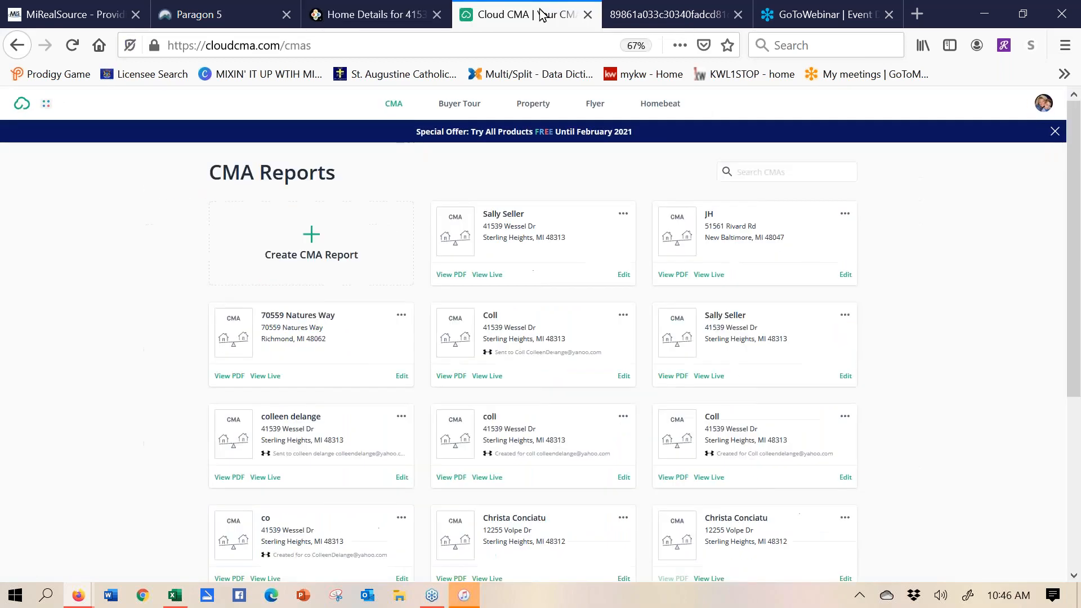
click(674, 16)
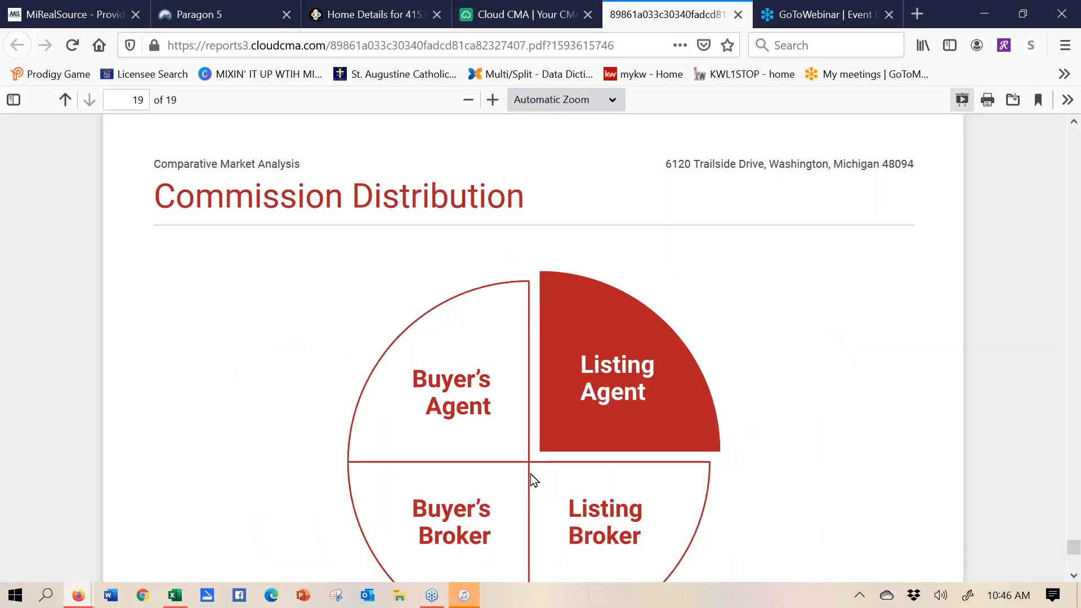
click(541, 17)
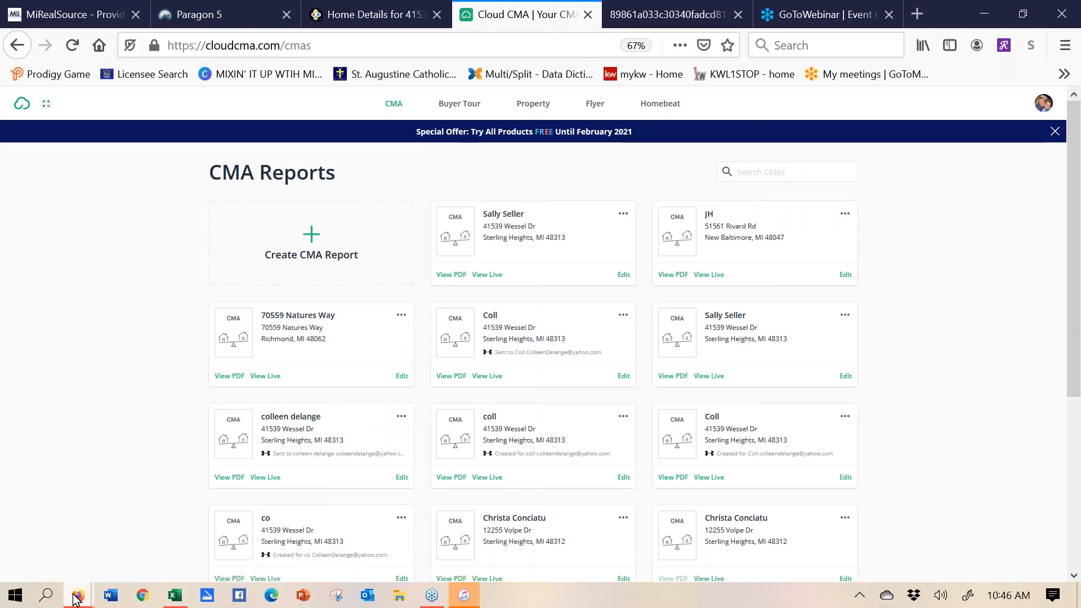
mouse_move(77, 598)
click(231, 526)
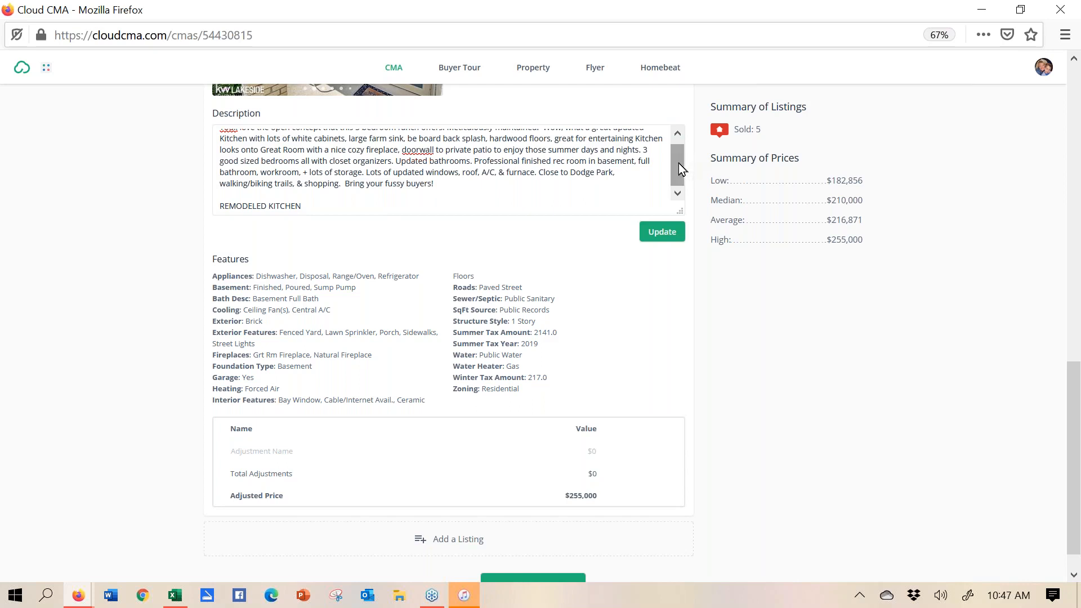
drag(678, 163, 678, 155)
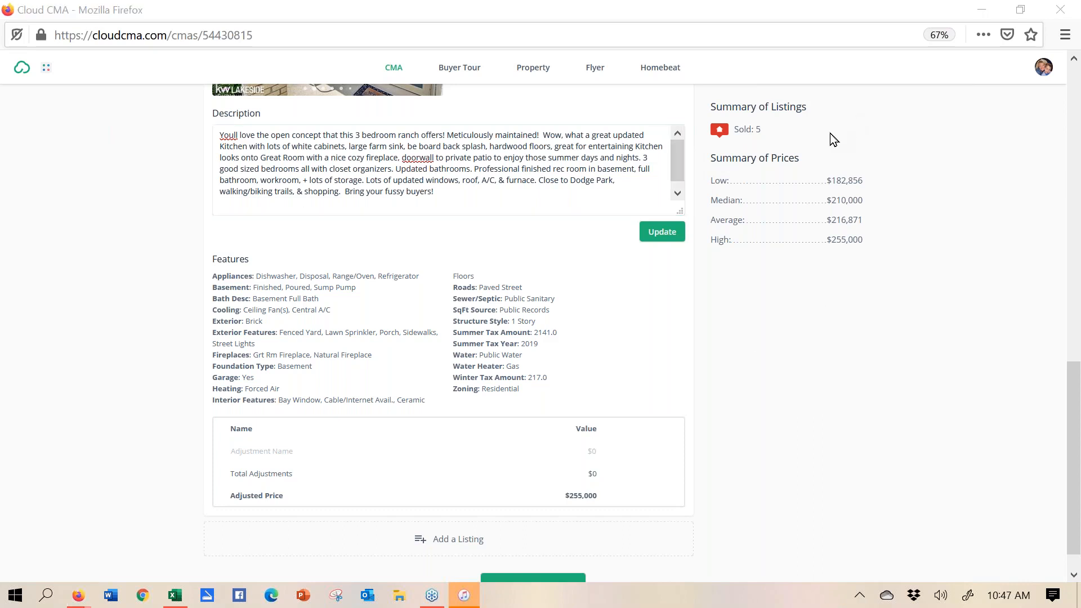
scroll(633, 437, up, 5)
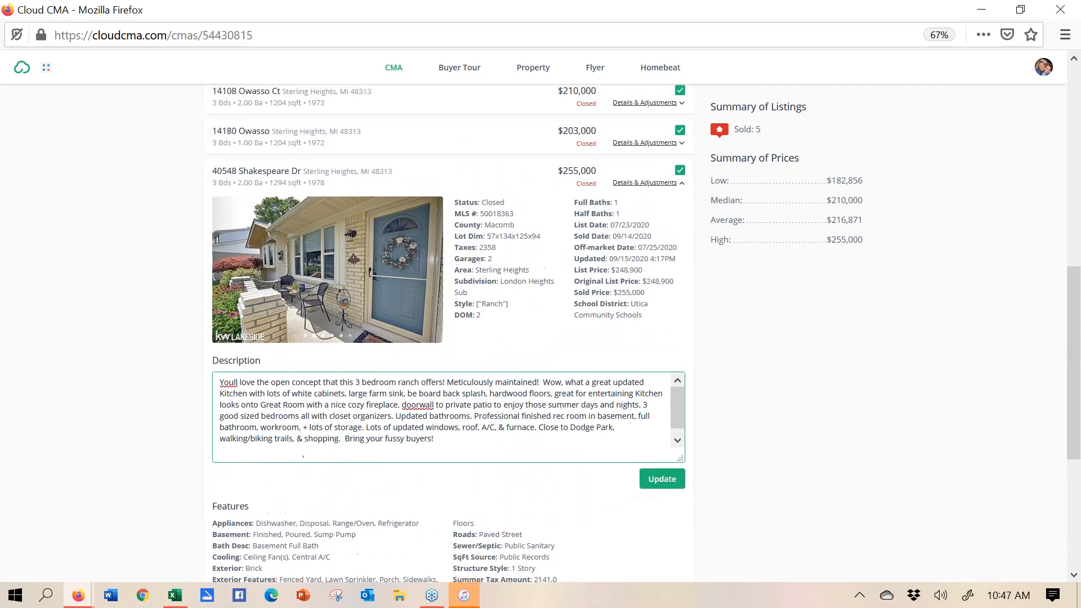
click(680, 184)
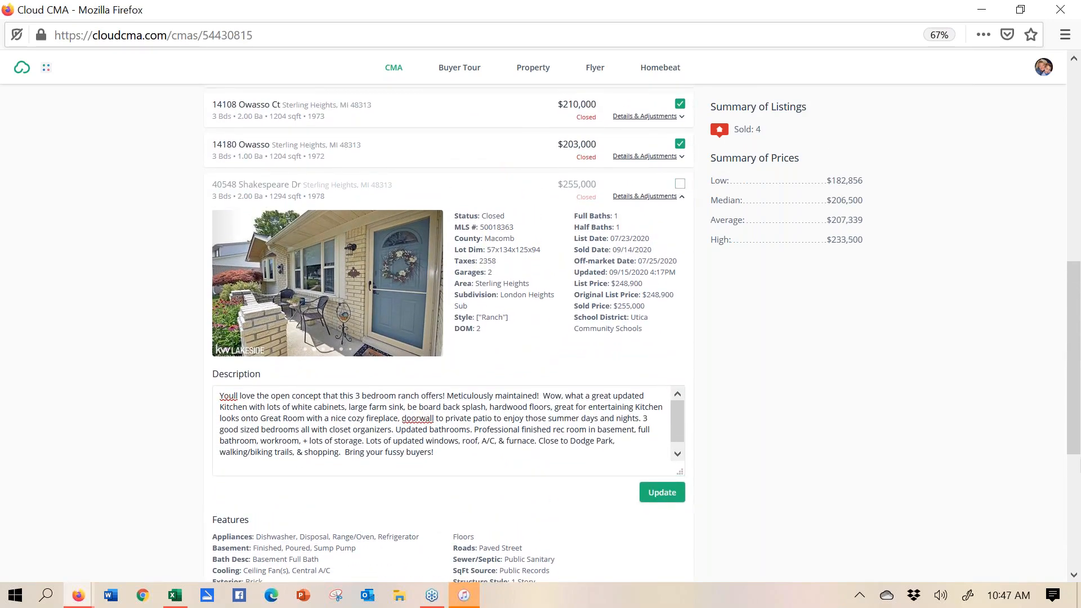
drag(1077, 433, 1066, 290)
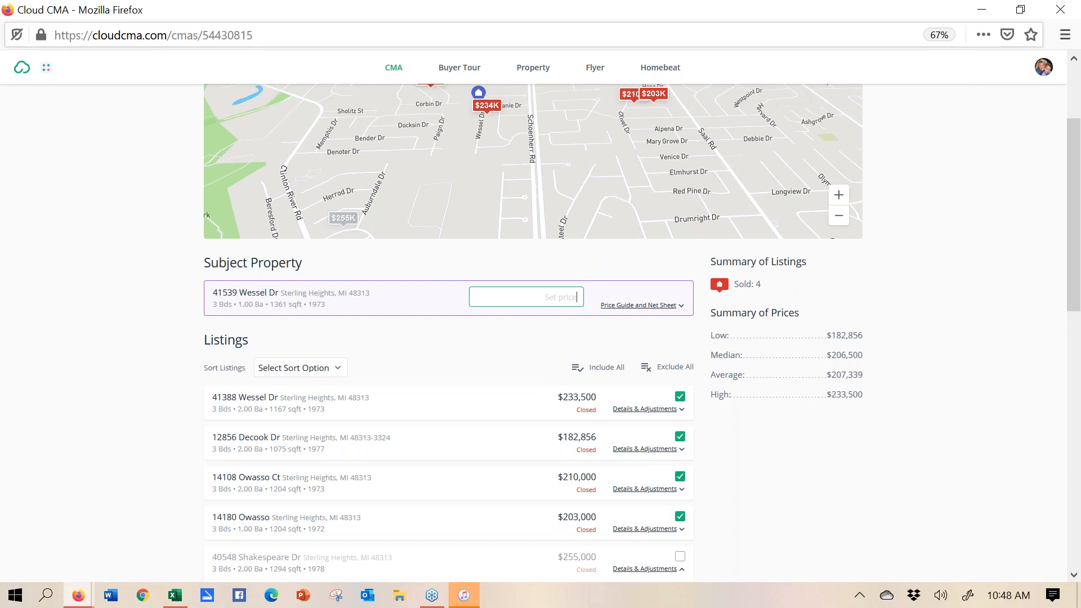
- Enter 200,000-210,000 as the subject property's set price
text(2)
key(BackSpace)
text(200,000-210,)
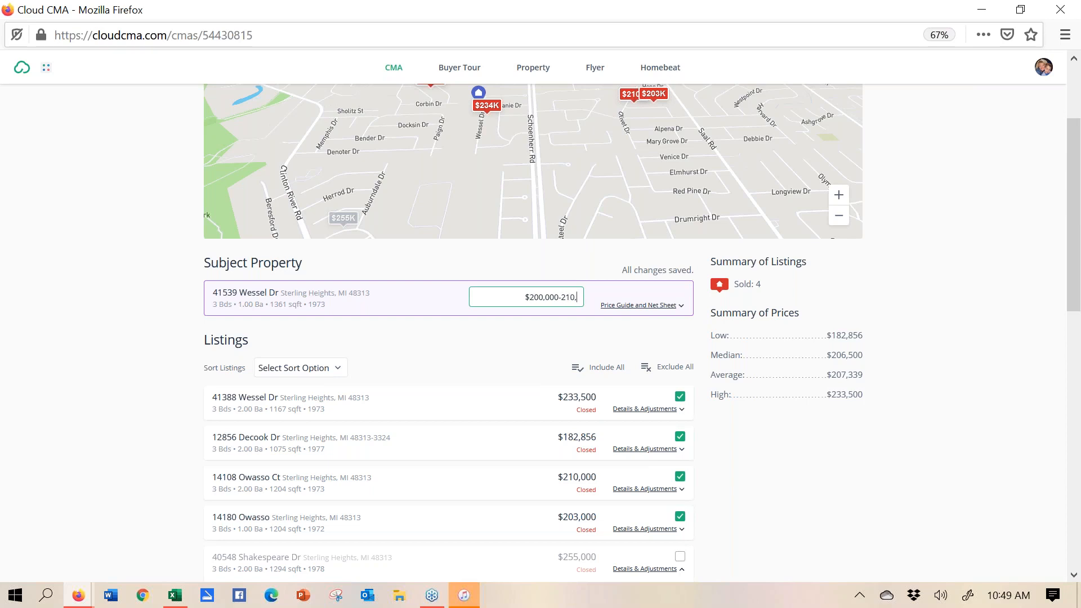
text(000)
- Review the subject property's price guide and net sheet, then collapse it
click(643, 305)
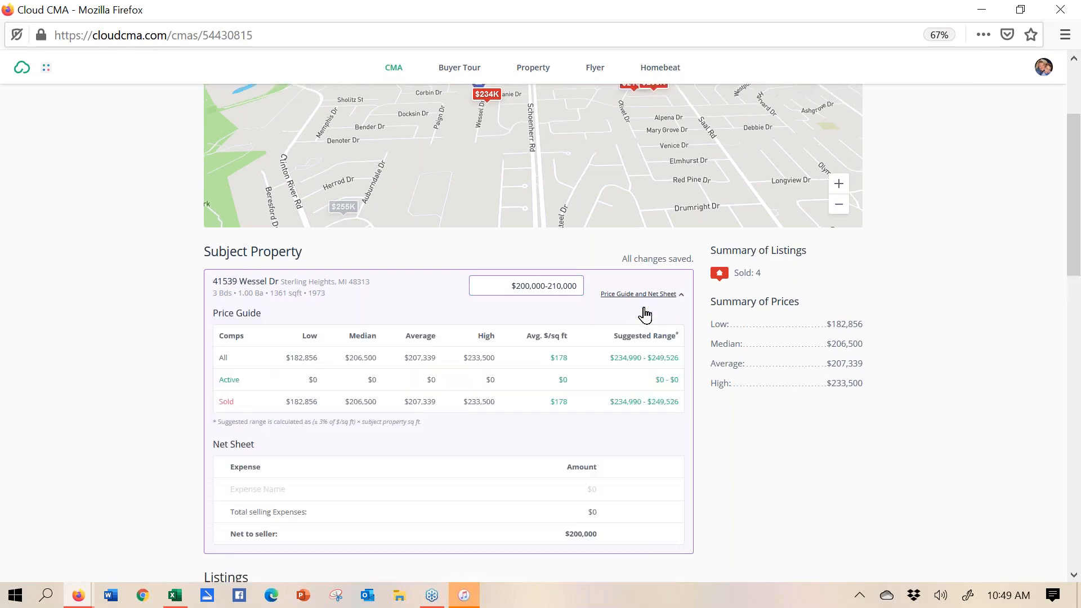
scroll(646, 316, down, 3)
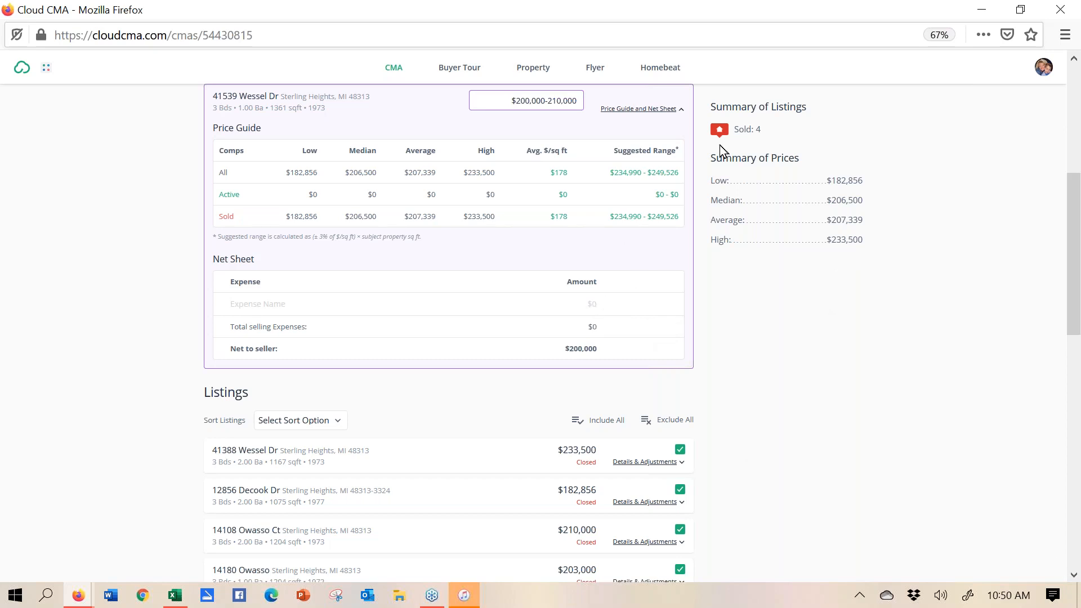
click(656, 111)
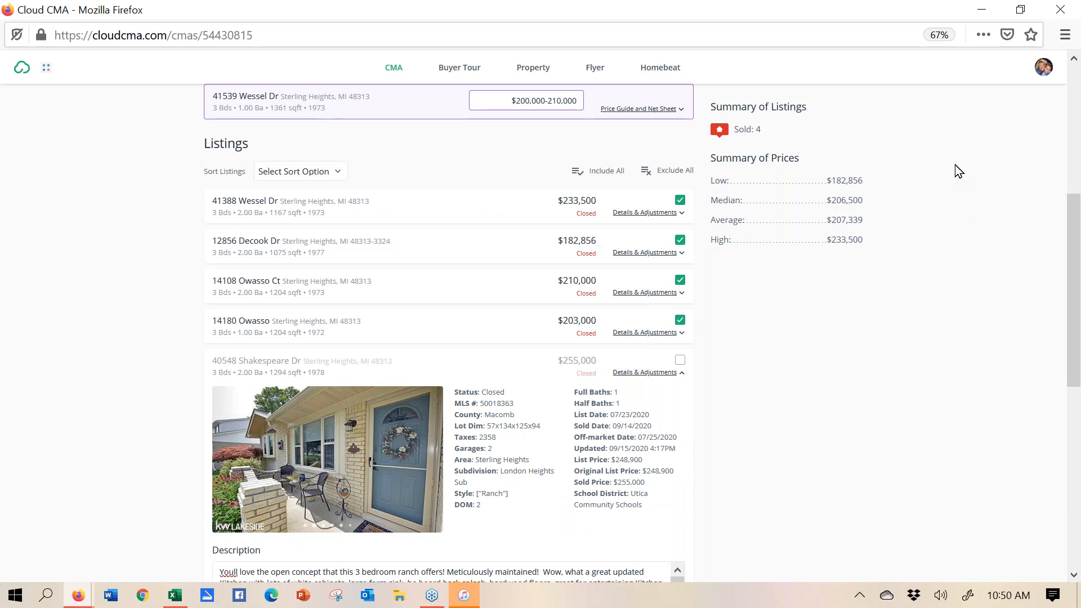
click(1074, 60)
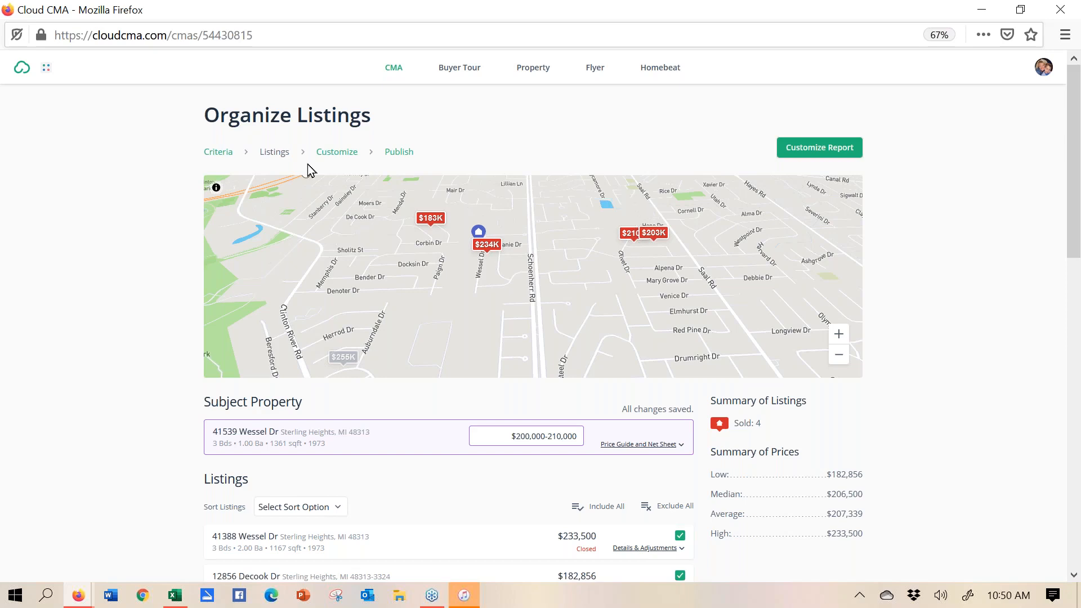
- Go to the Customize stage of the CMA report
click(333, 160)
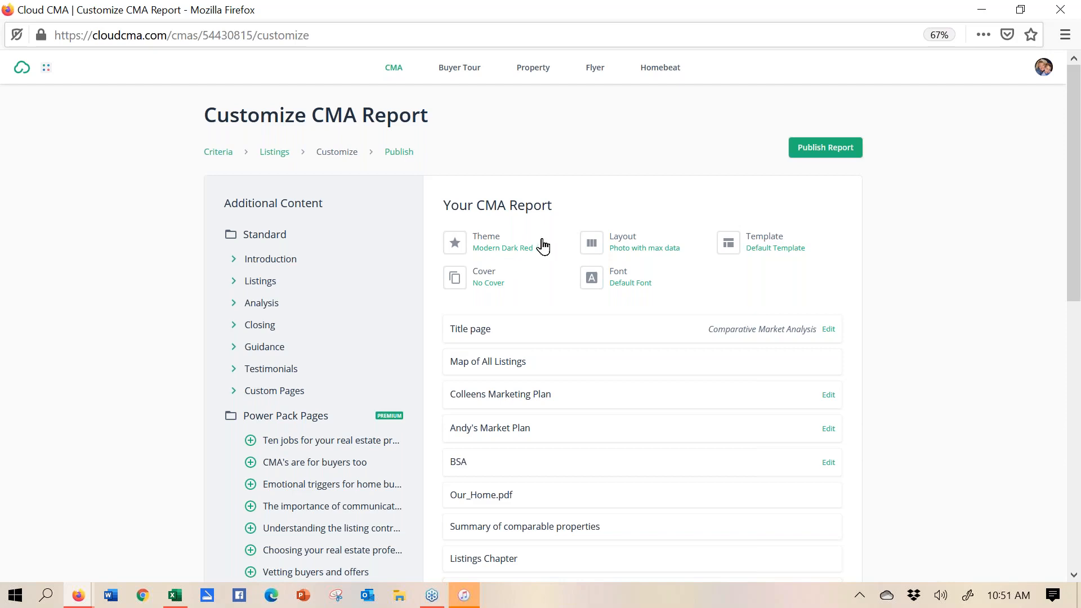
- Reapply the Modern Dark Red theme to the CMA report from the Theme settings
click(499, 249)
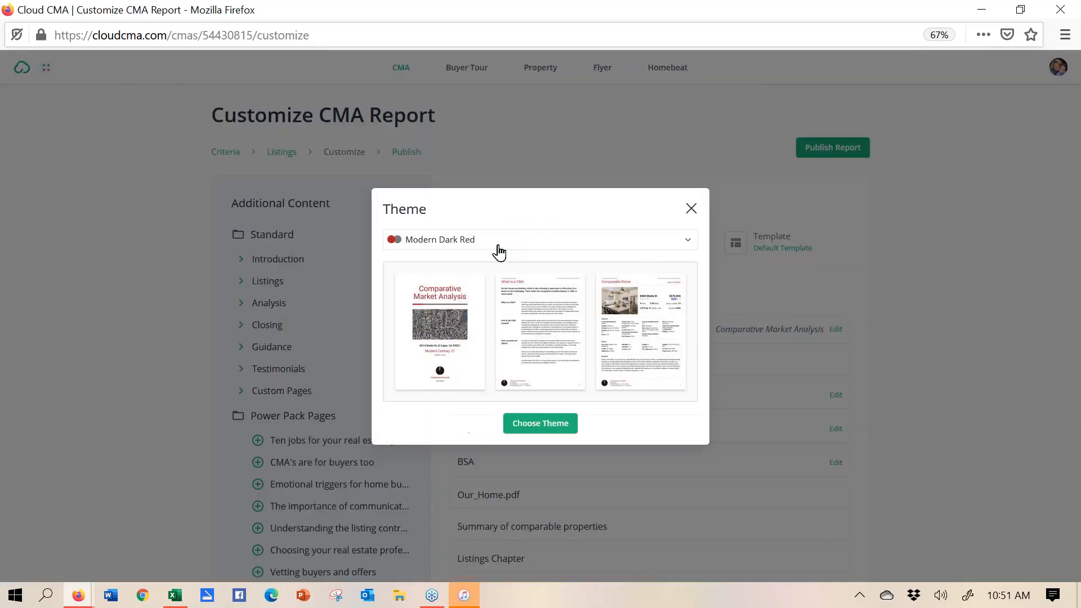
click(616, 246)
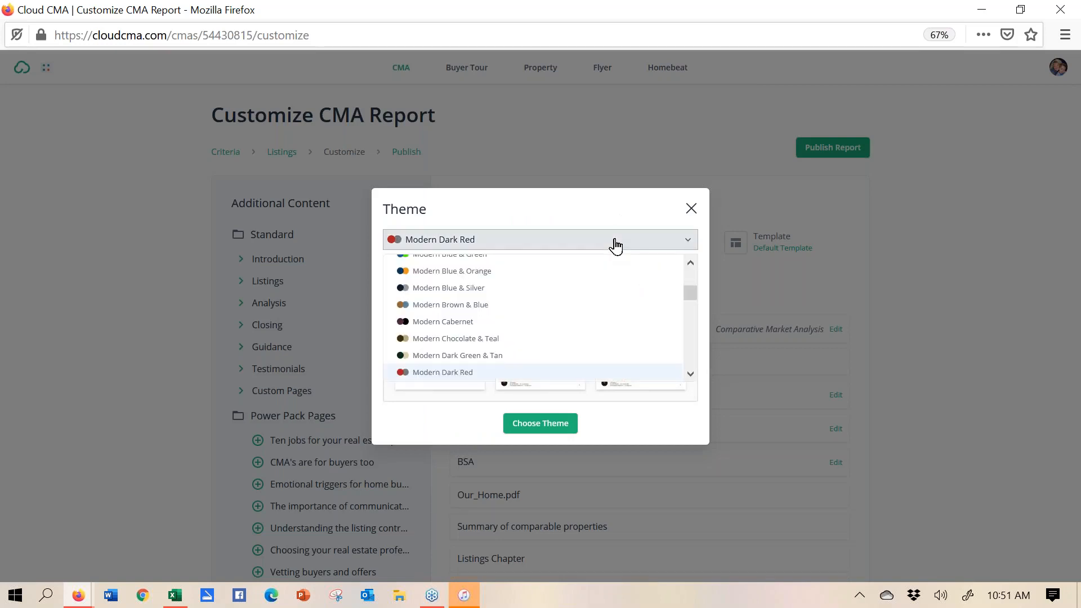
click(476, 373)
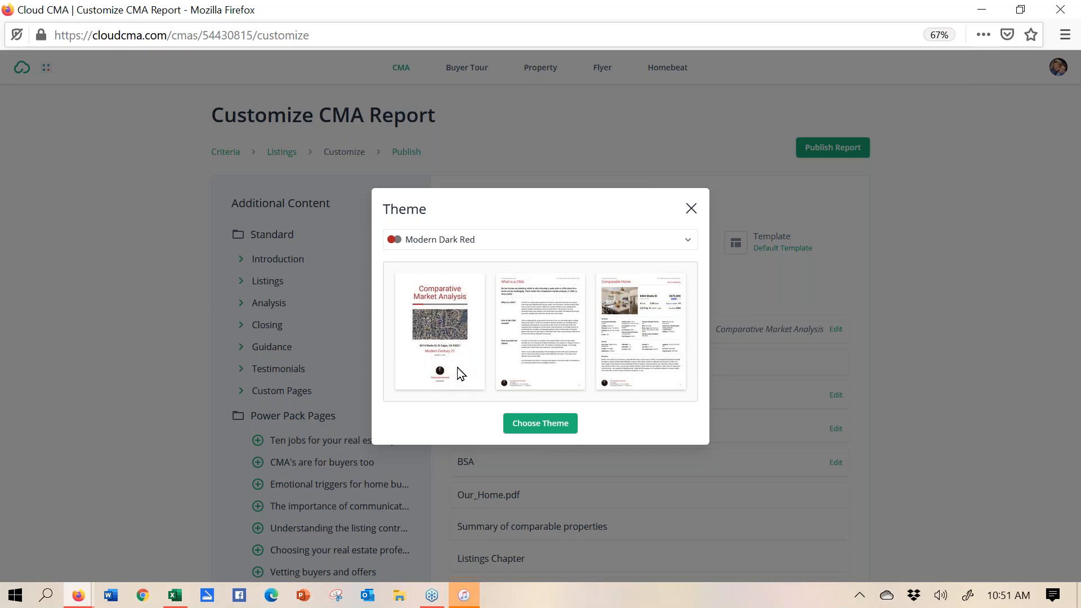
click(541, 424)
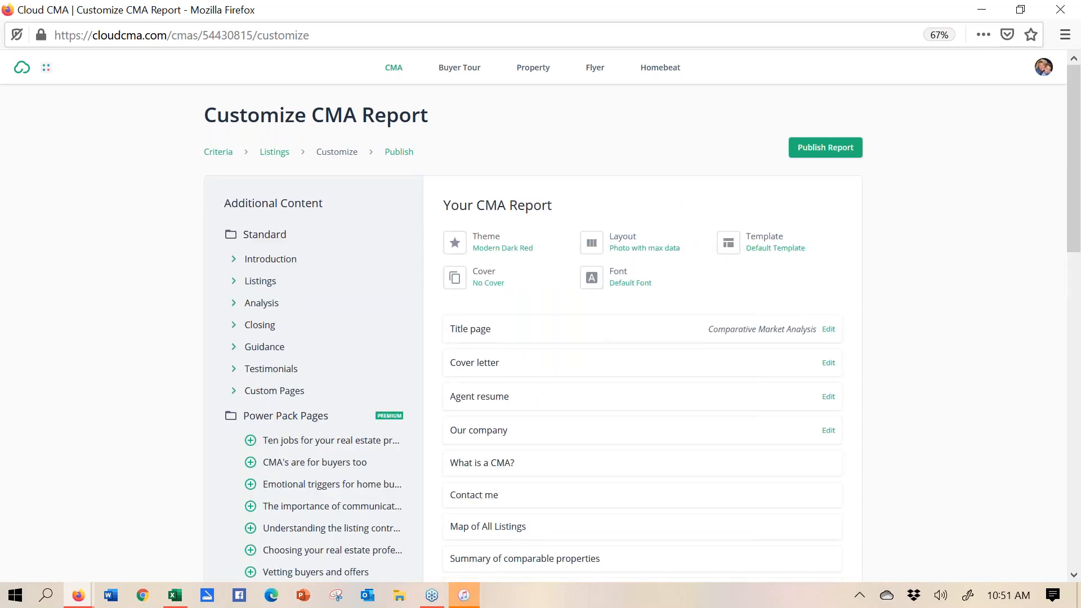
click(629, 253)
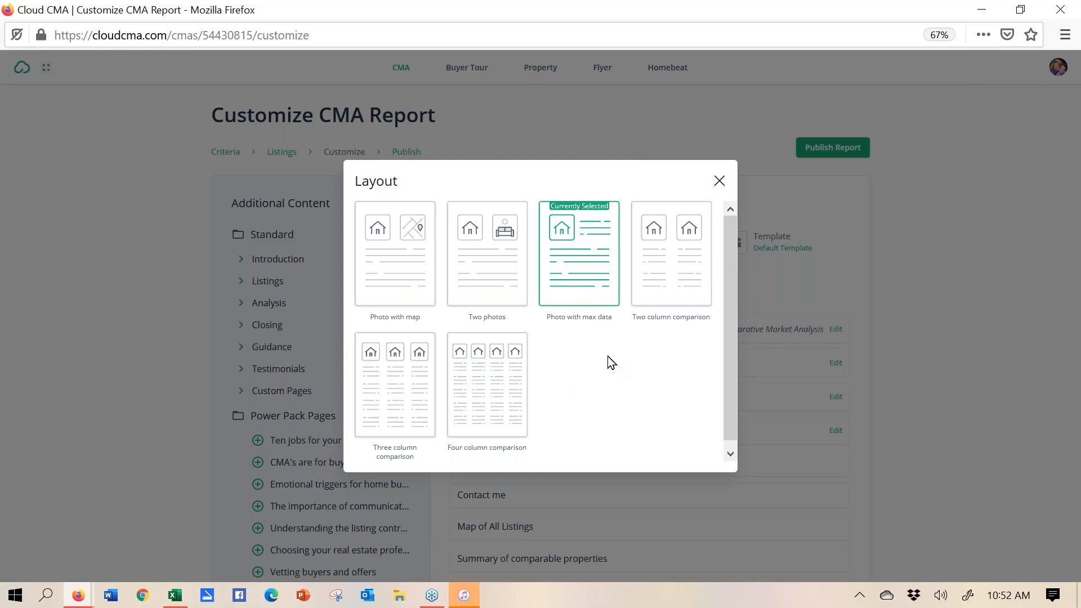
click(590, 288)
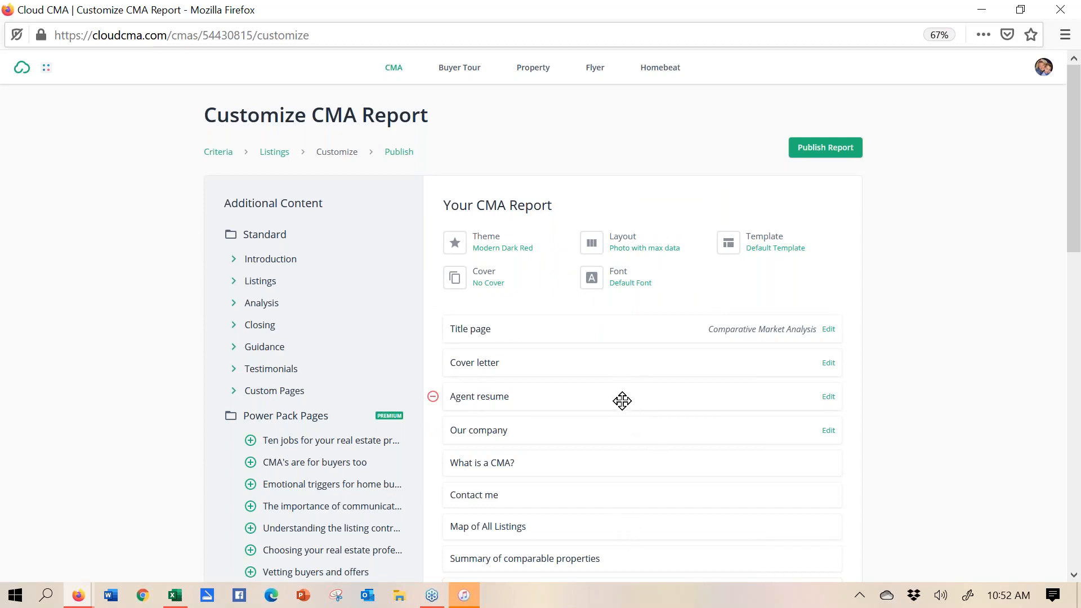
- Move the Agent resume page so it follows Our company in the report order
drag(626, 438, 621, 386)
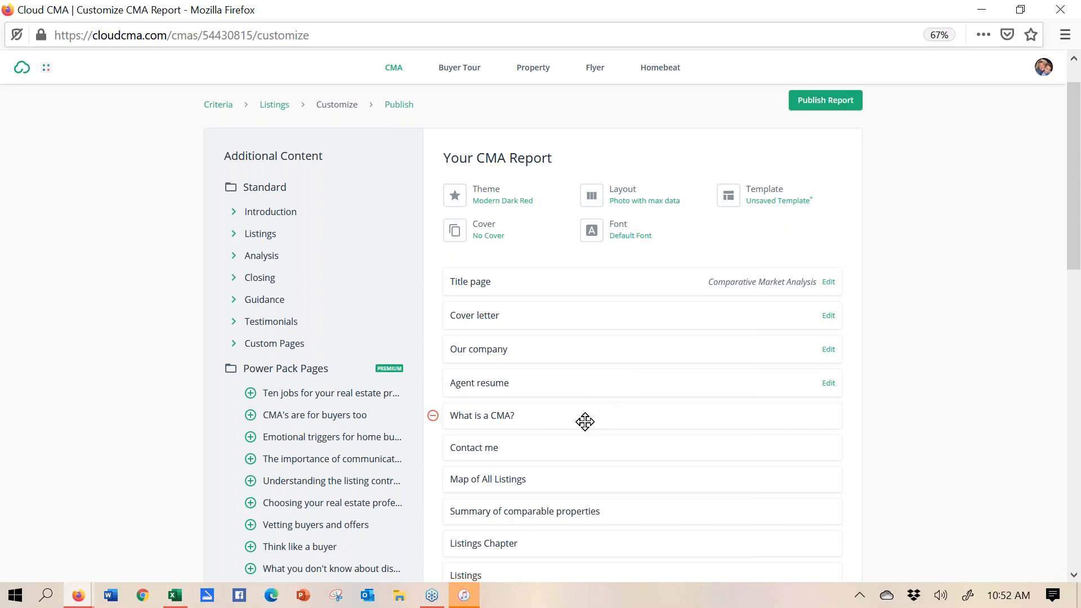
- Preview the Contact me page as a PDF, scroll through it, then close the preview
click(472, 449)
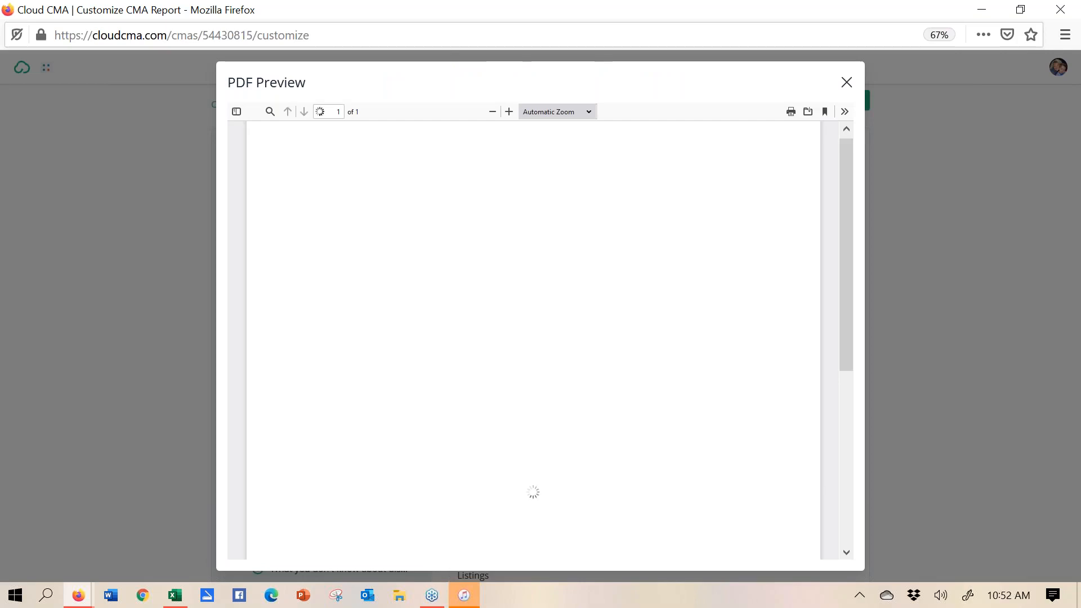
mouse_move(846, 181)
mouse_down()
mouse_move(868, 360)
mouse_move(851, 164)
mouse_up()
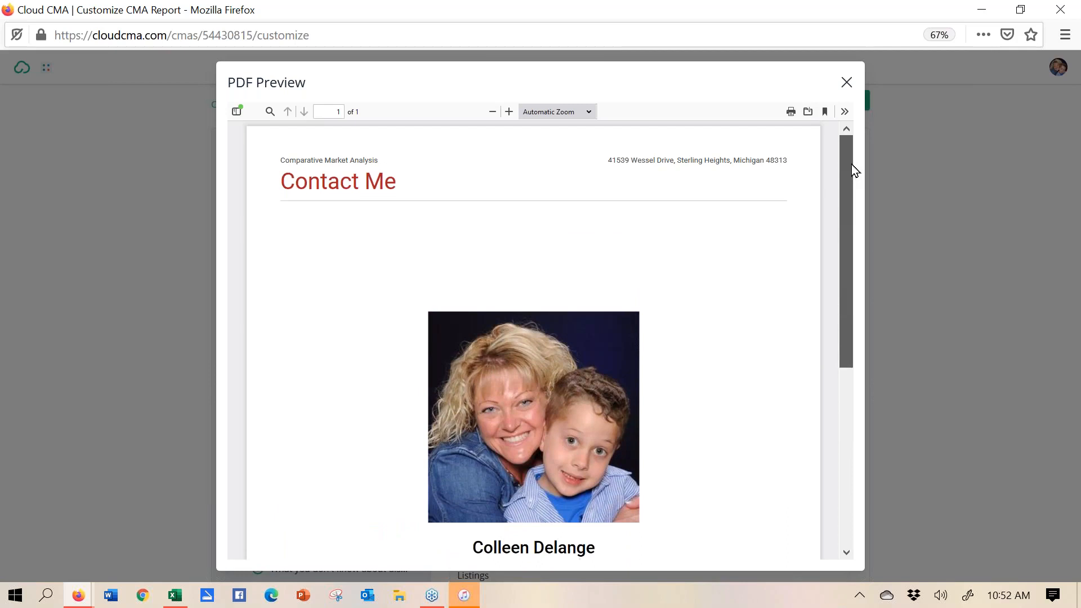
click(846, 83)
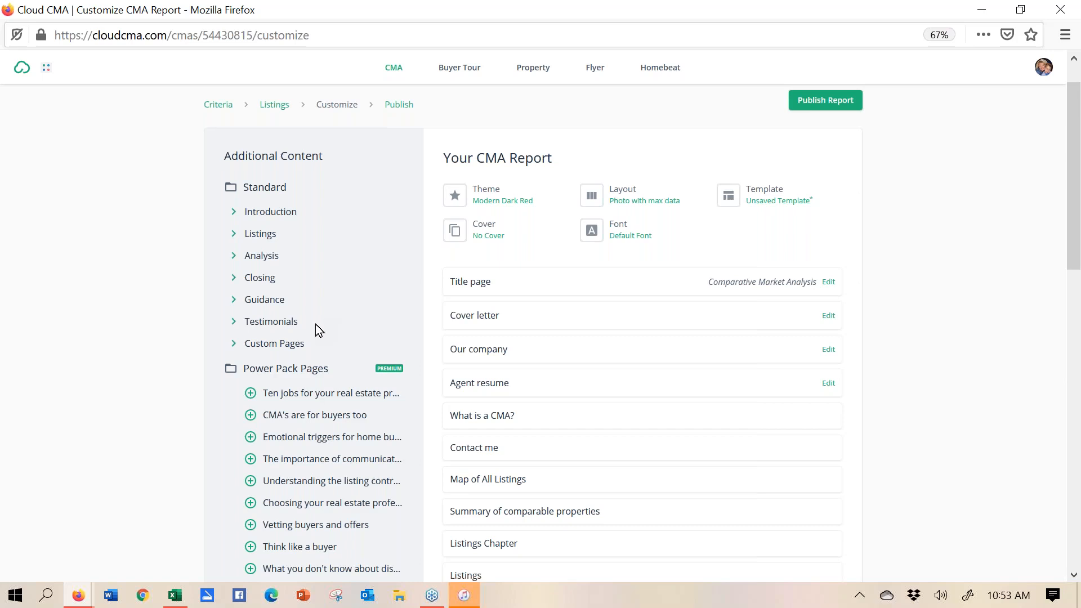
- Switch to the Firefox window showing the Paragon 5 spreadsheet of five Residential Condo listings
mouse_move(77, 600)
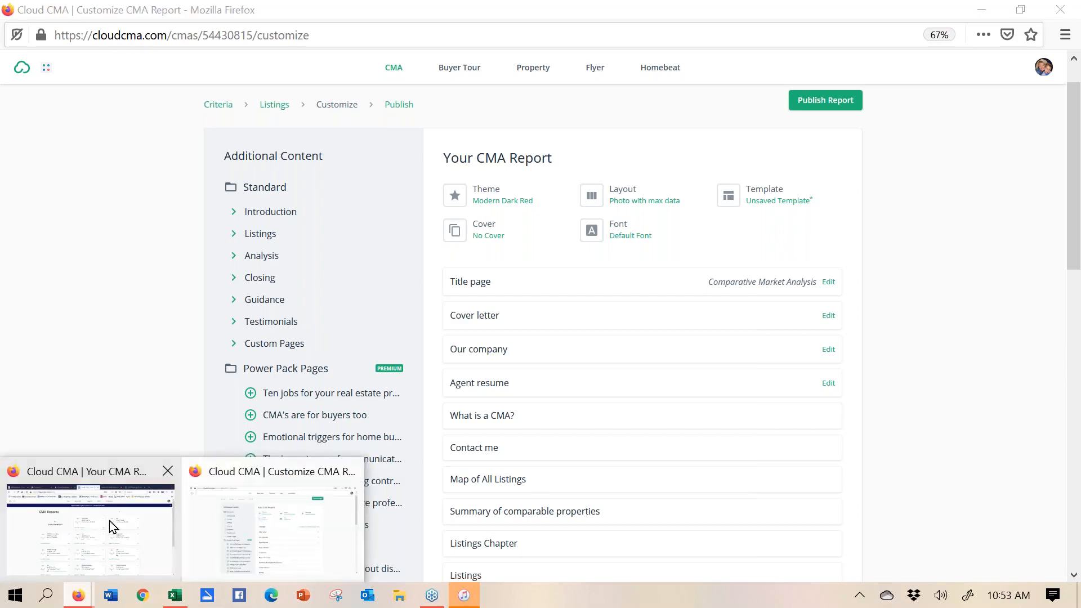
mouse_move(91, 496)
click(66, 495)
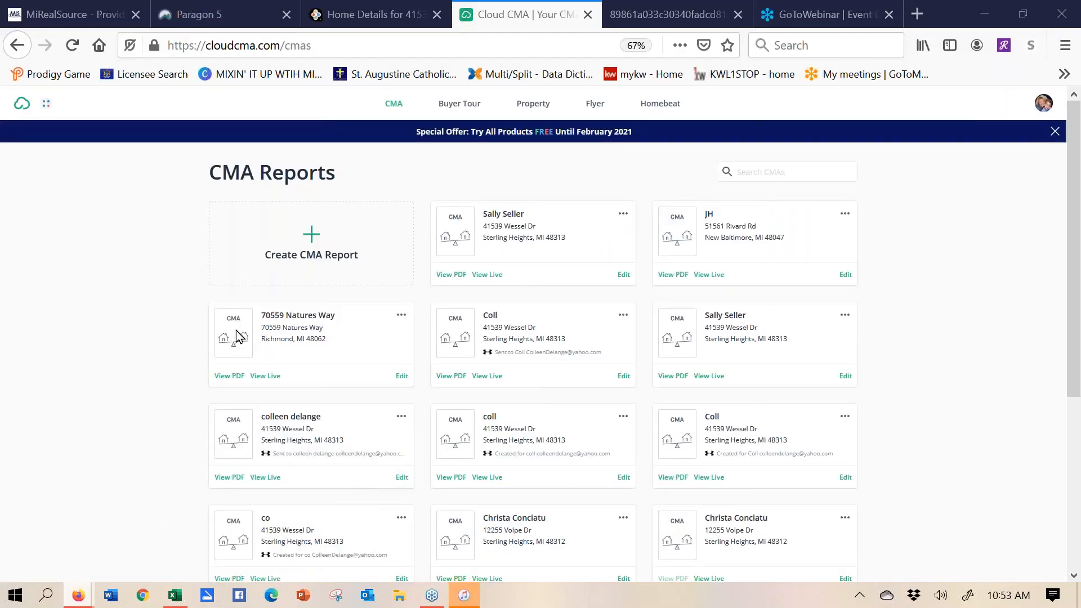
click(246, 18)
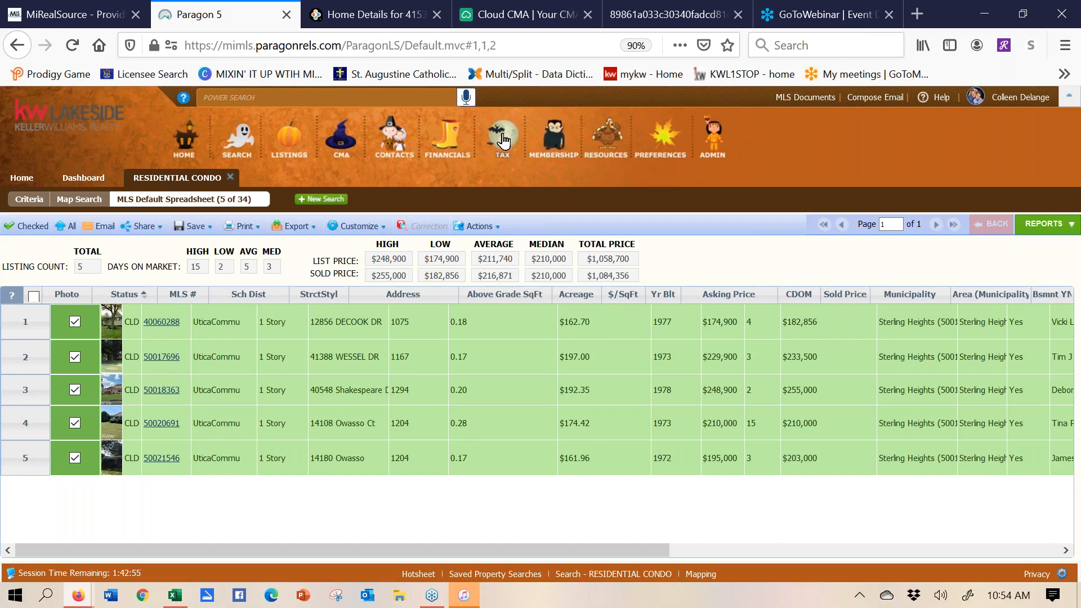
- Launch Realist – Tax Search from Paragon's Tax Data menu in a new tab
mouse_move(503, 139)
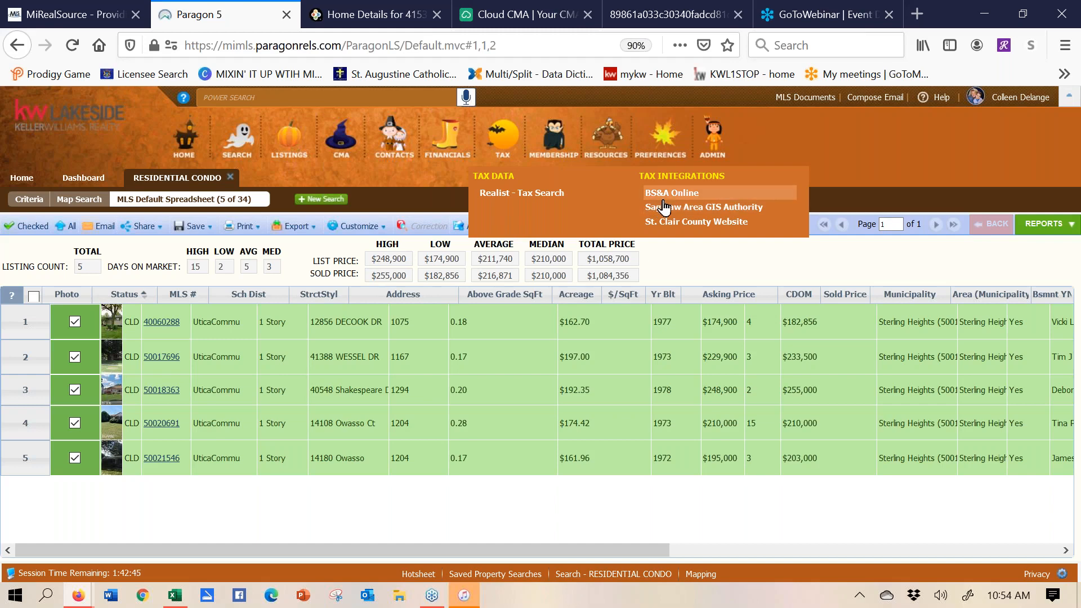
click(500, 201)
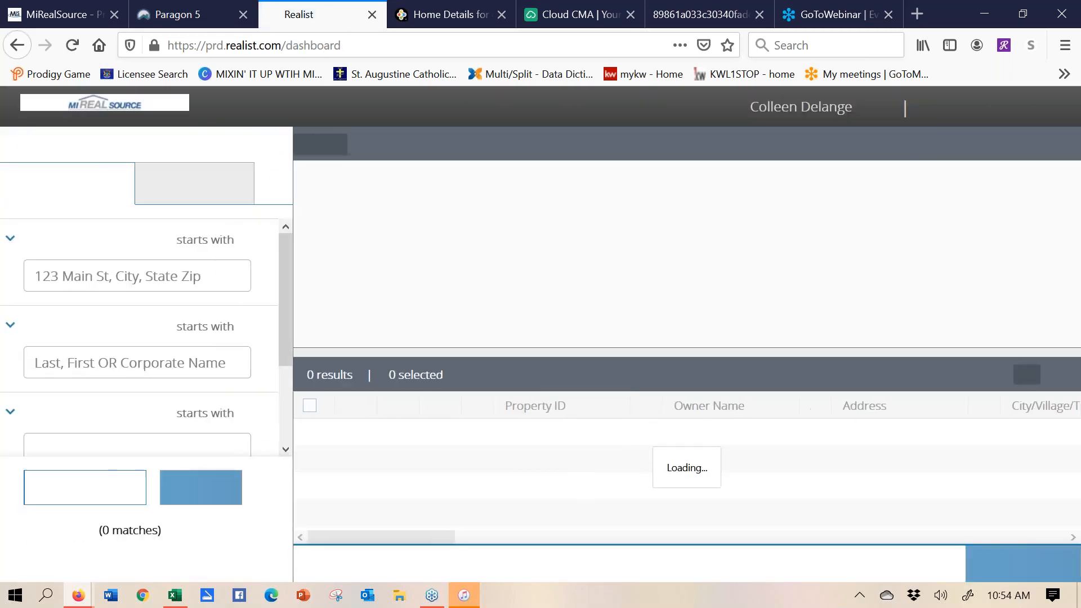
click(157, 282)
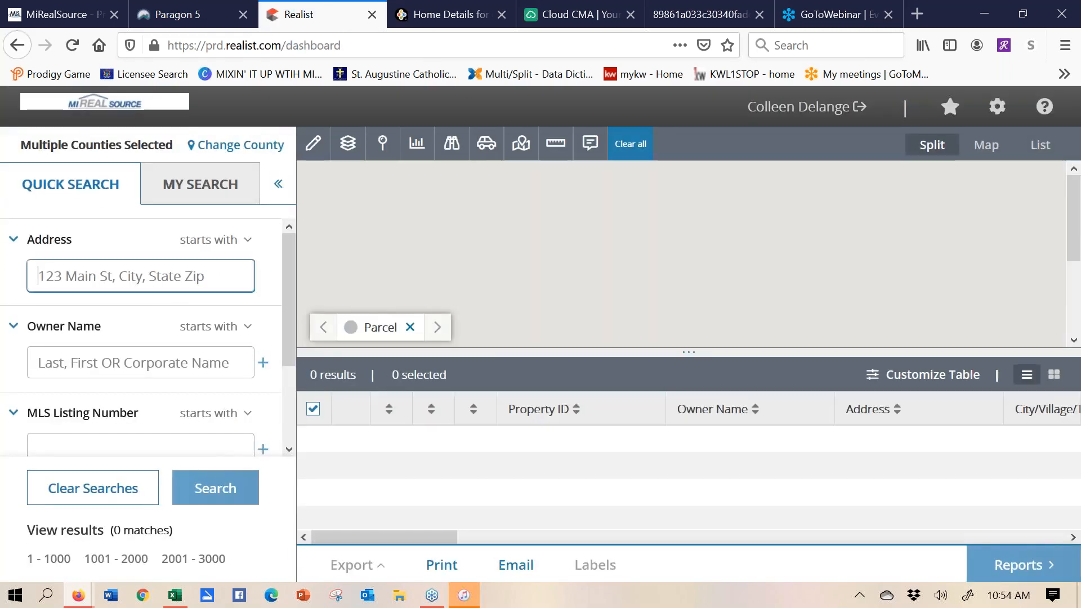
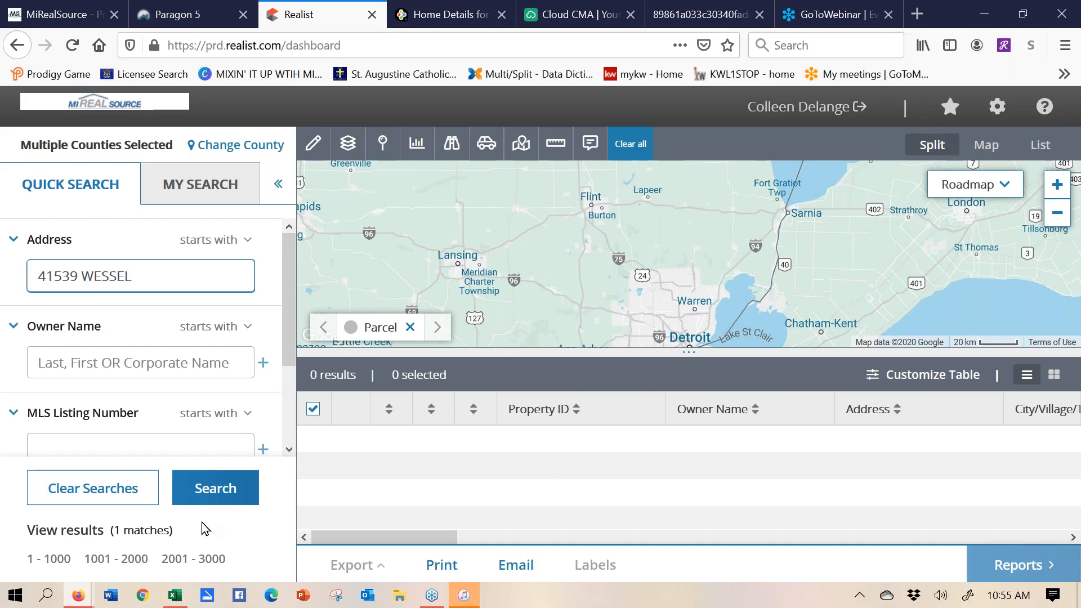
click(218, 494)
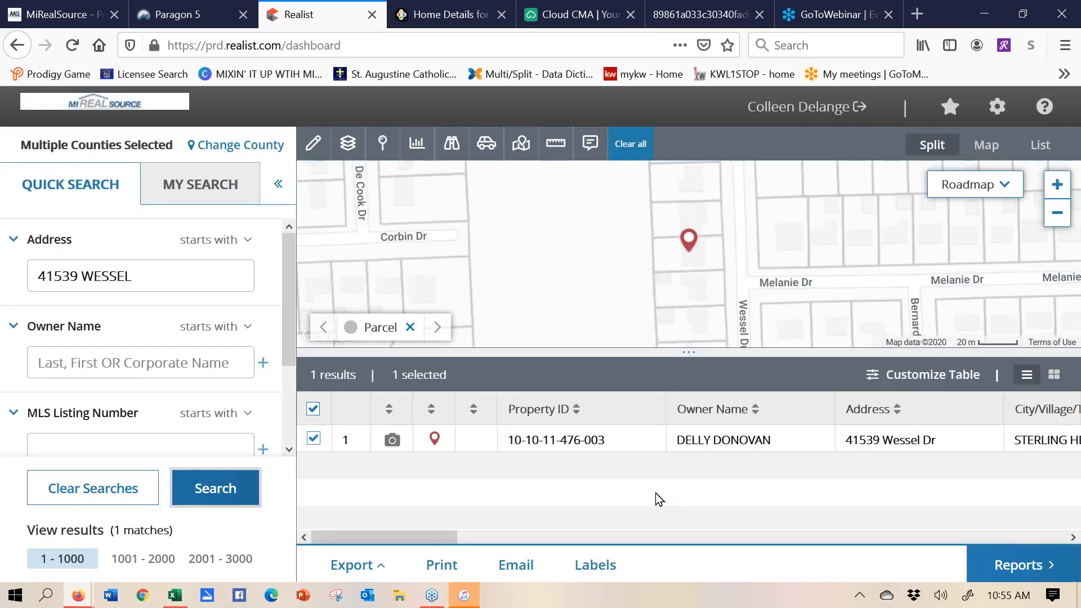
click(900, 444)
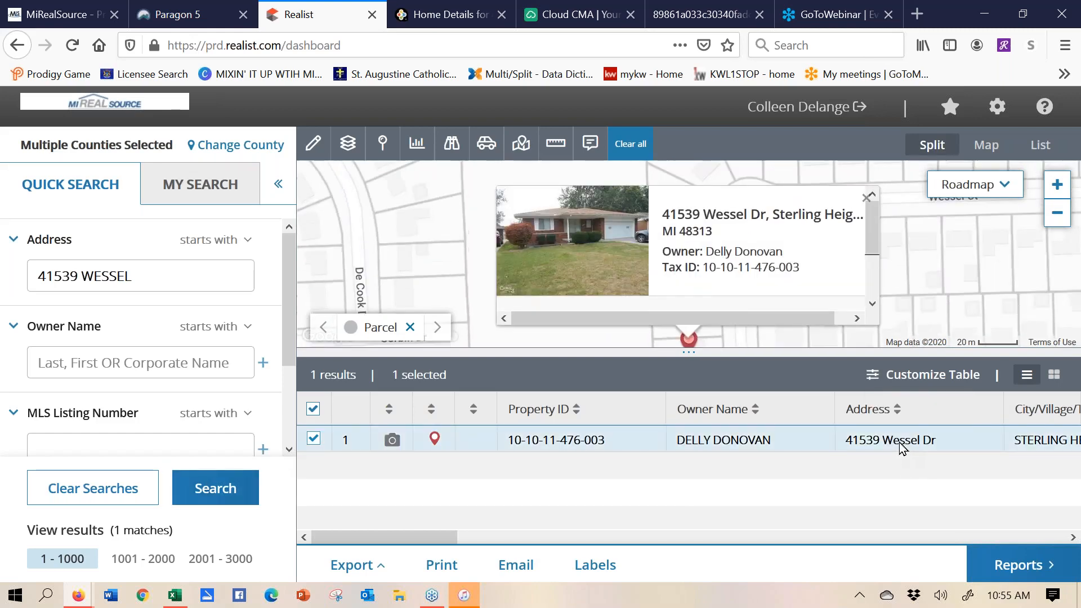
click(900, 445)
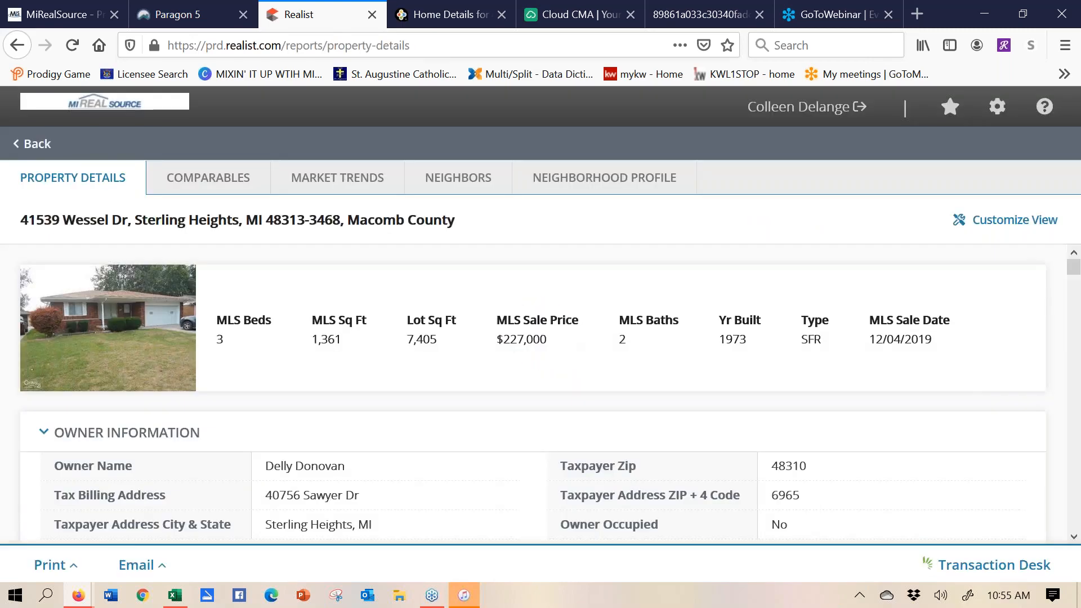
click(1073, 537)
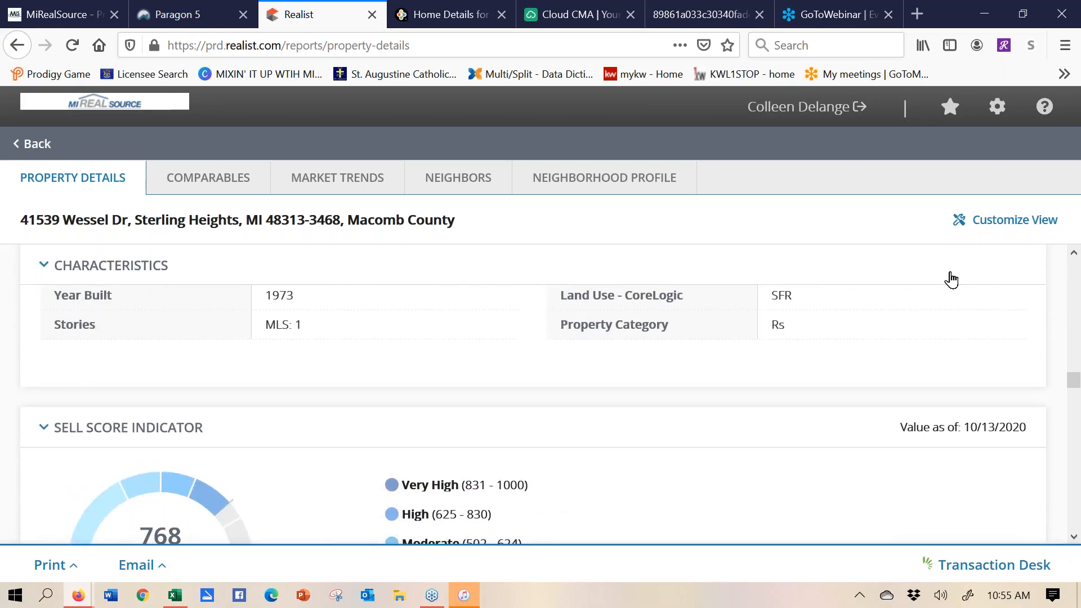
scroll(479, 524, up, 10)
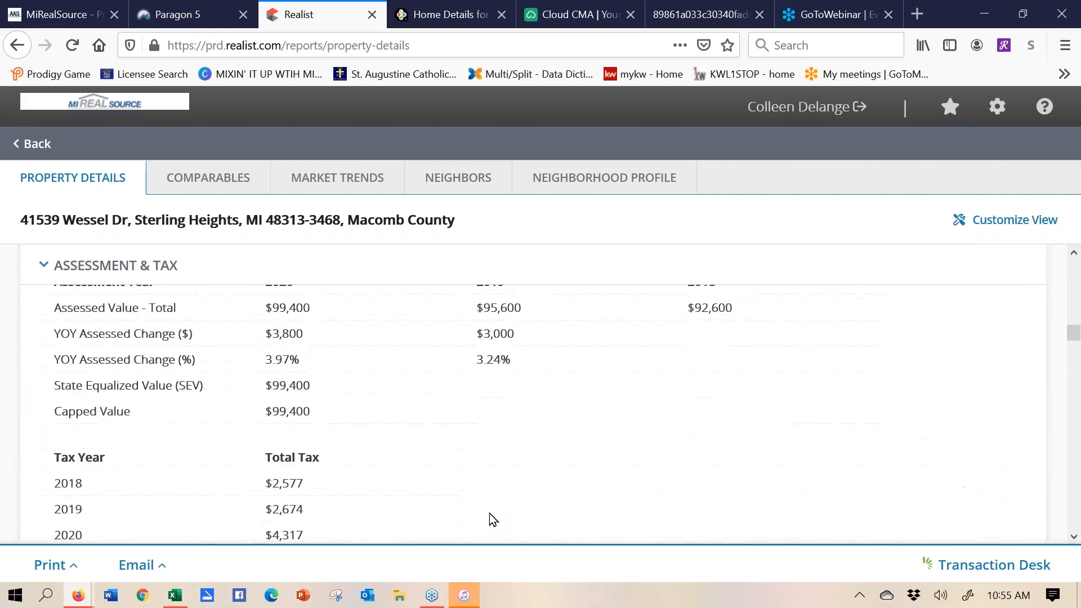
scroll(488, 517, up, 10)
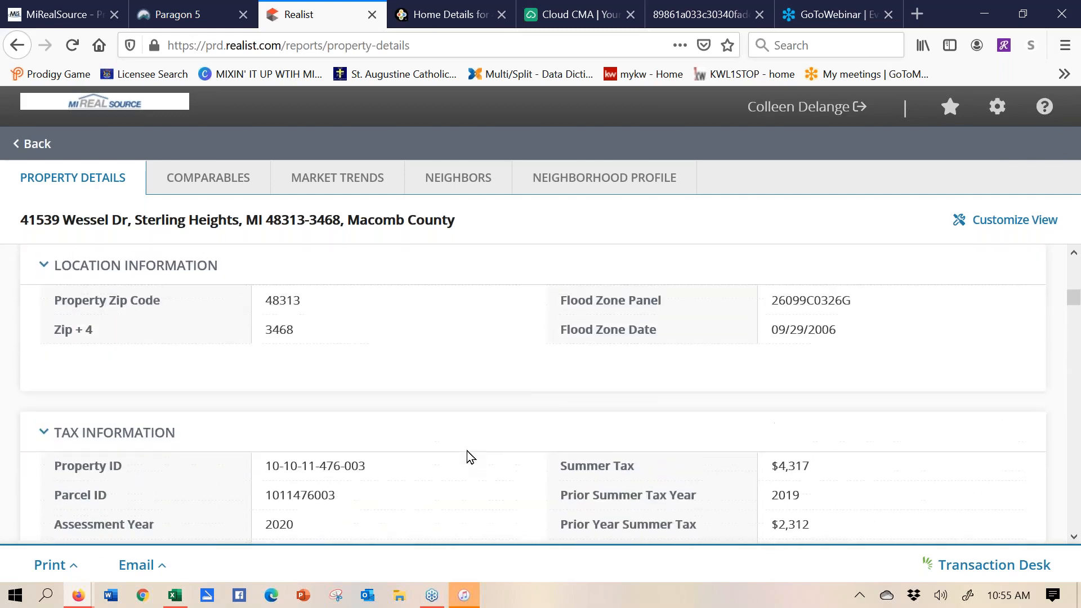
scroll(468, 455, up, 3)
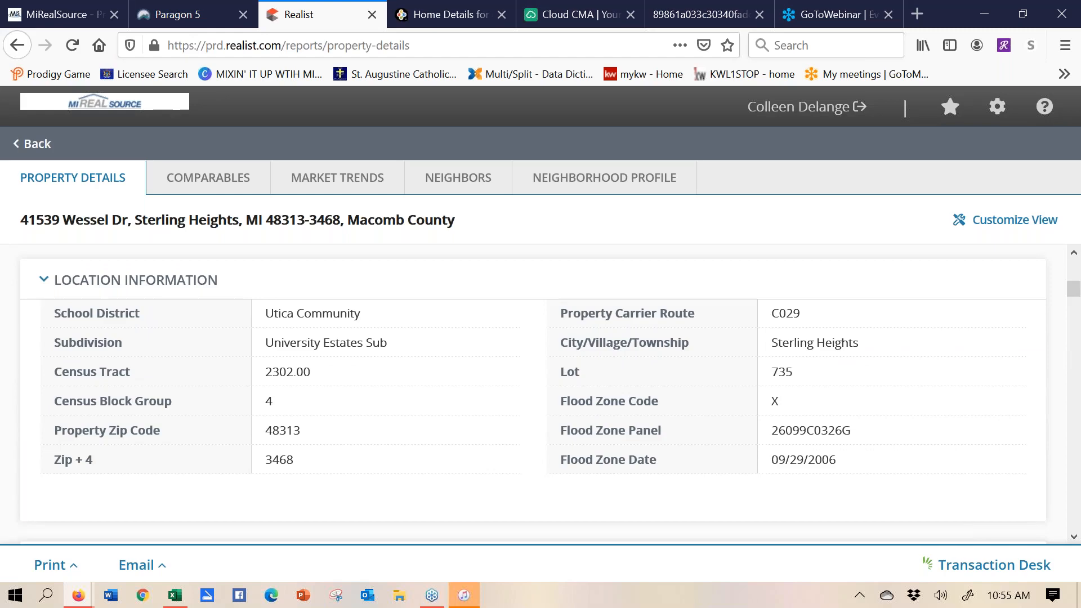
scroll(447, 476, up, 6)
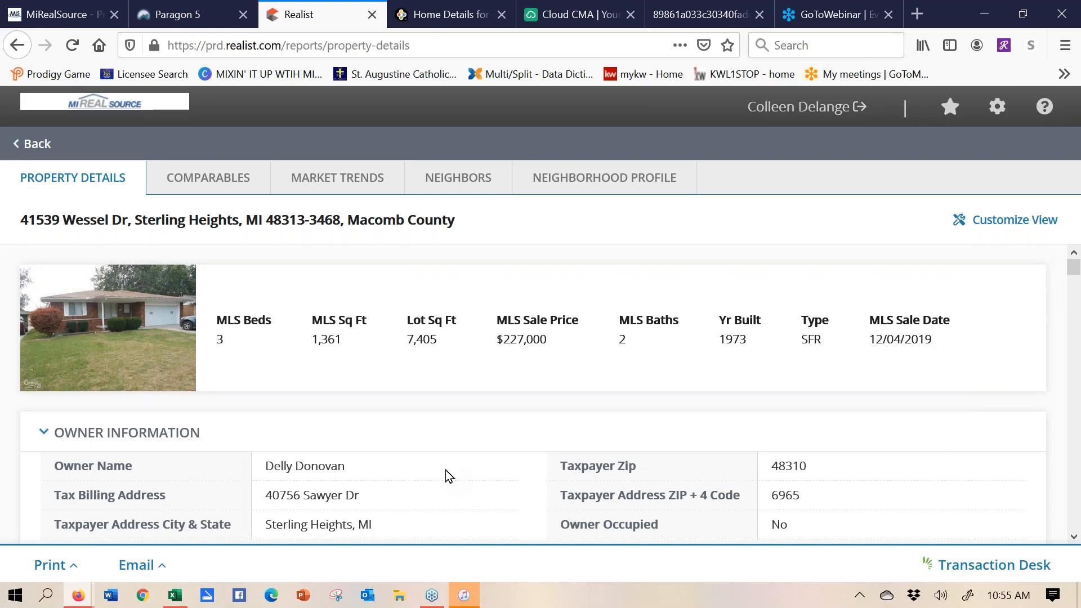
scroll(496, 363, down, 10)
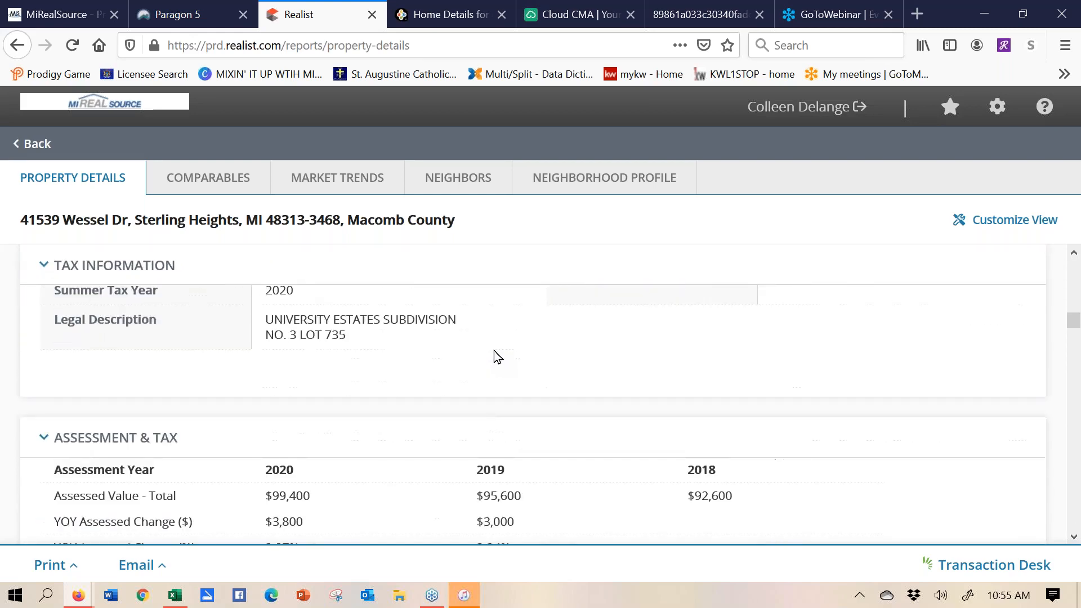
scroll(495, 355, down, 10)
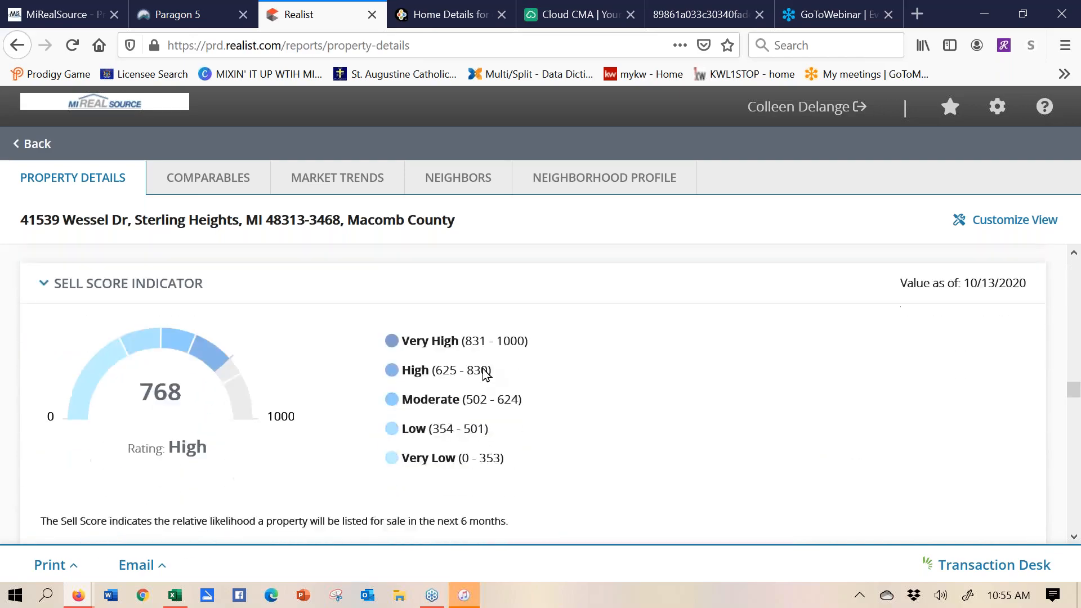
scroll(487, 374, down, 10)
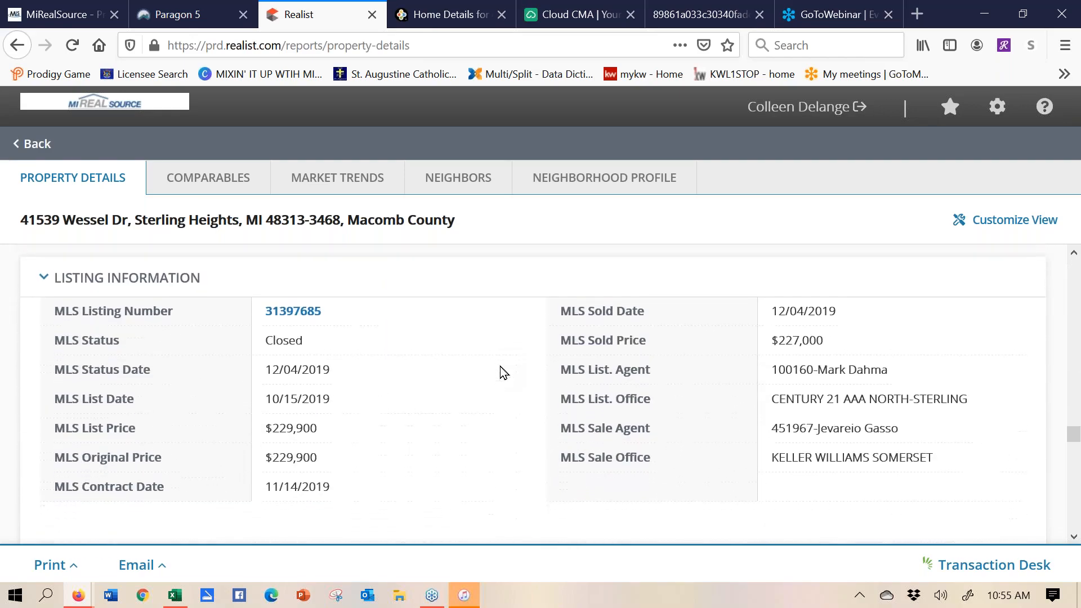
scroll(504, 373, down, 5)
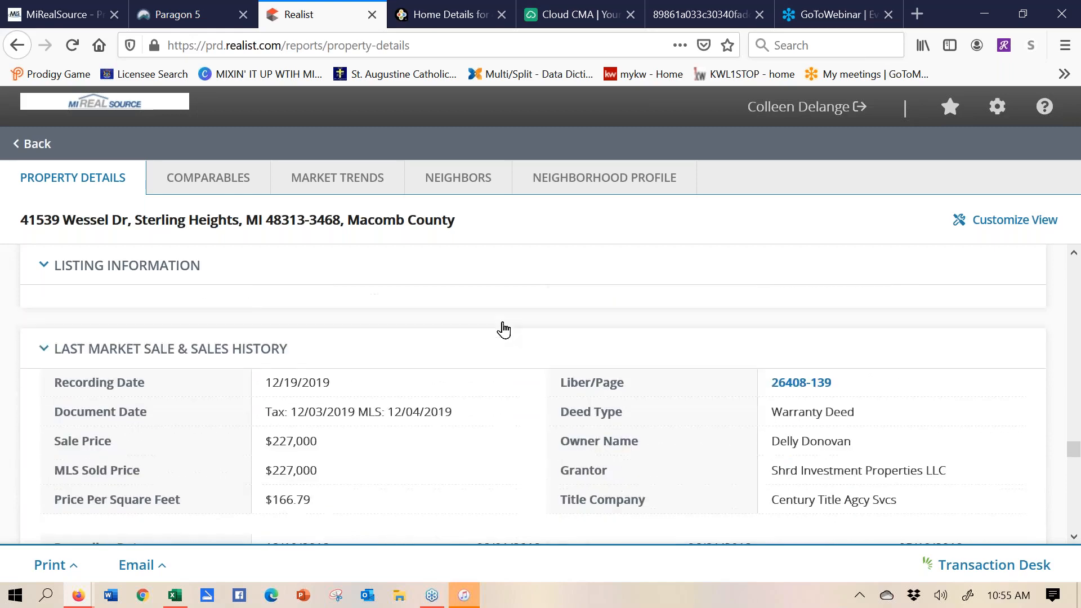
scroll(504, 330, down, 10)
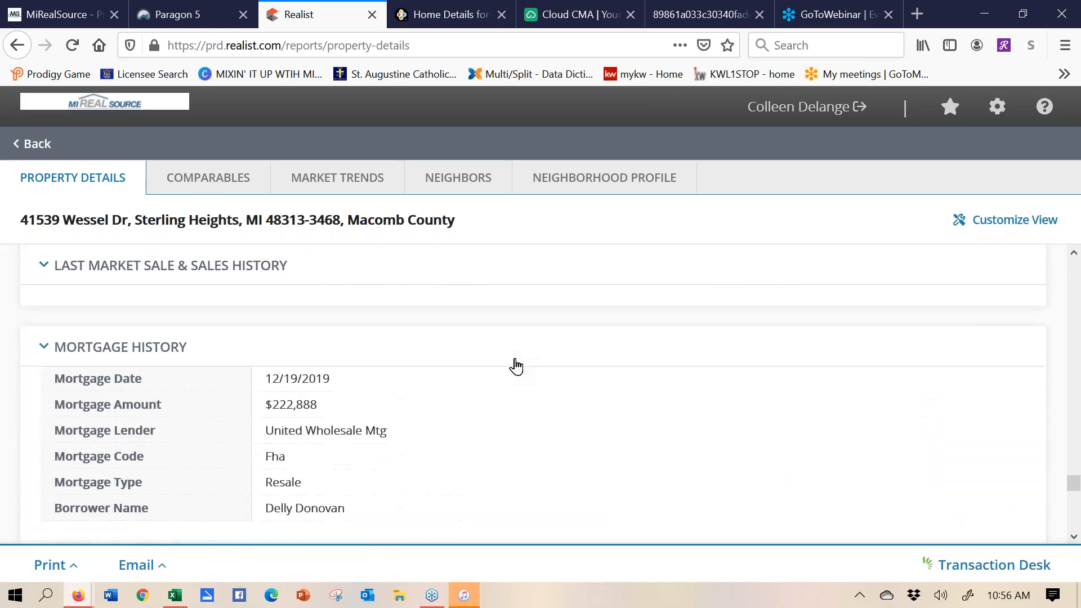
scroll(515, 366, down, 1)
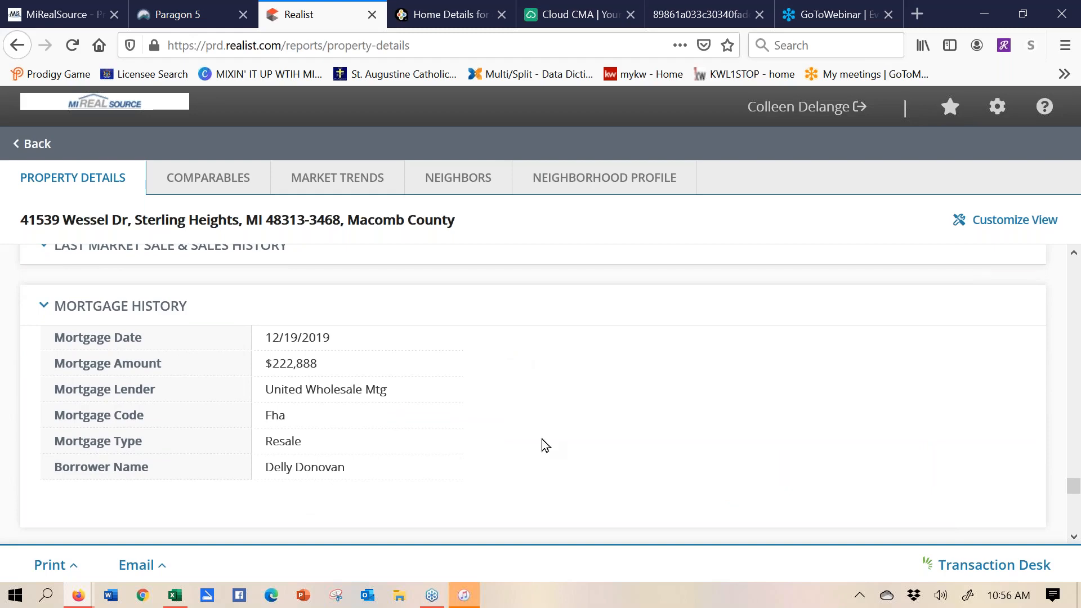
scroll(543, 444, down, 3)
scroll(555, 389, down, 5)
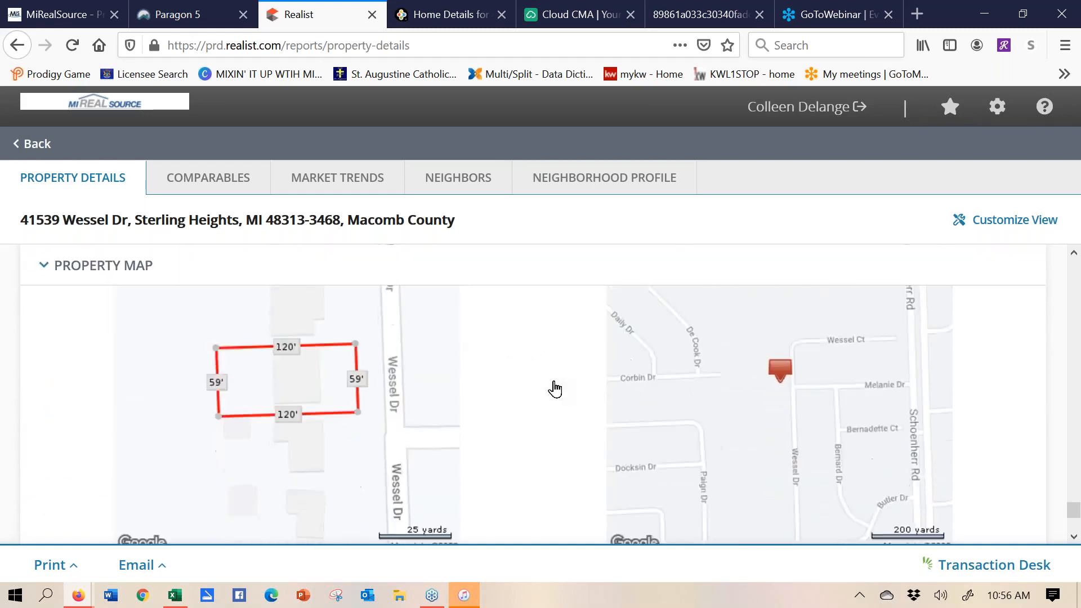
scroll(577, 340, up, 1)
scroll(592, 459, up, 10)
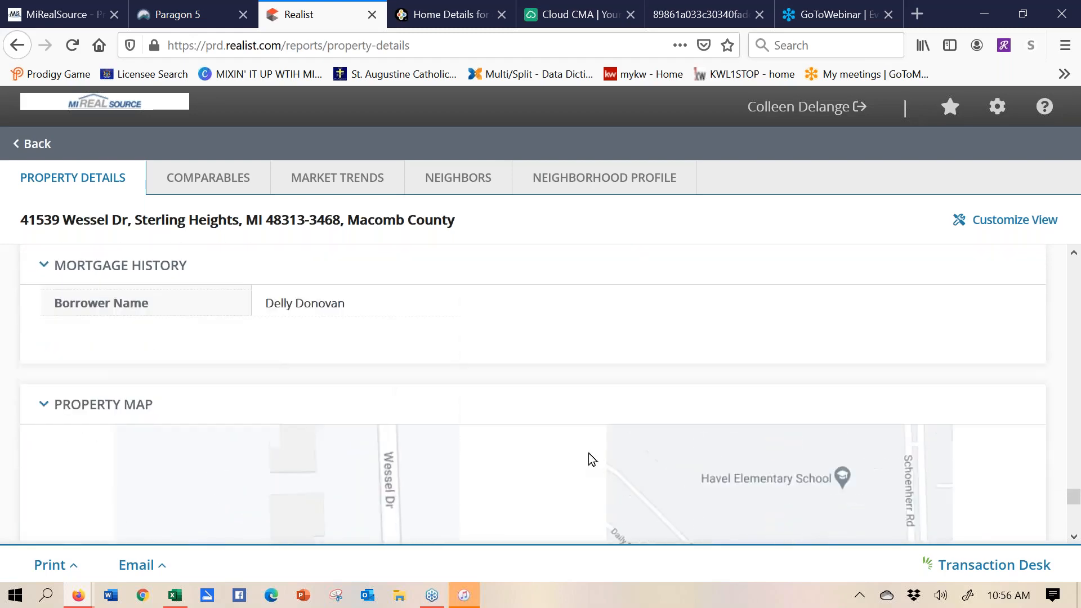
scroll(598, 490, up, 1)
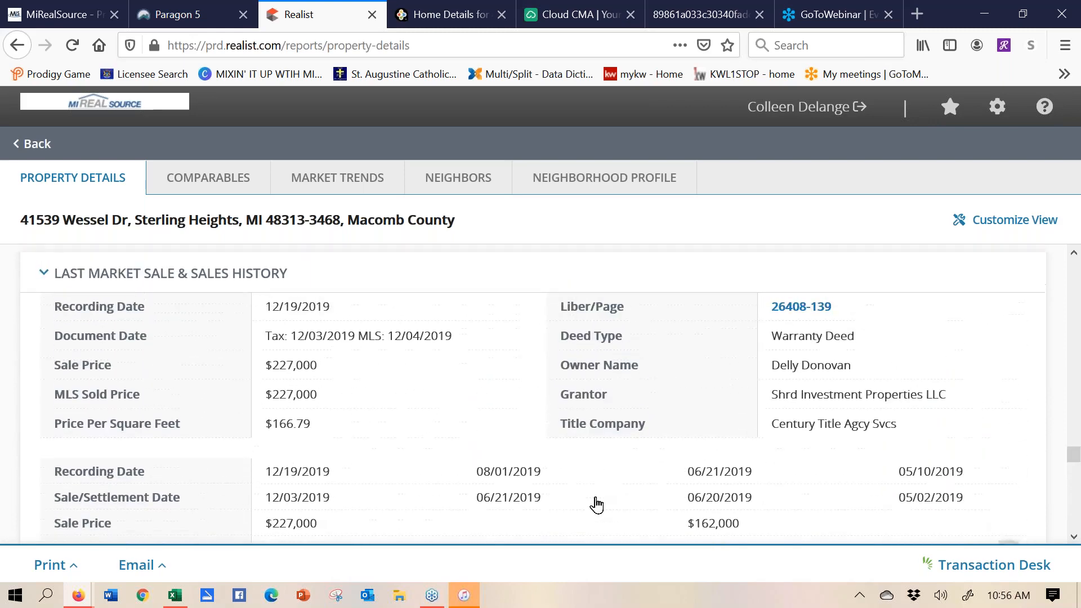
scroll(490, 337, down, 2)
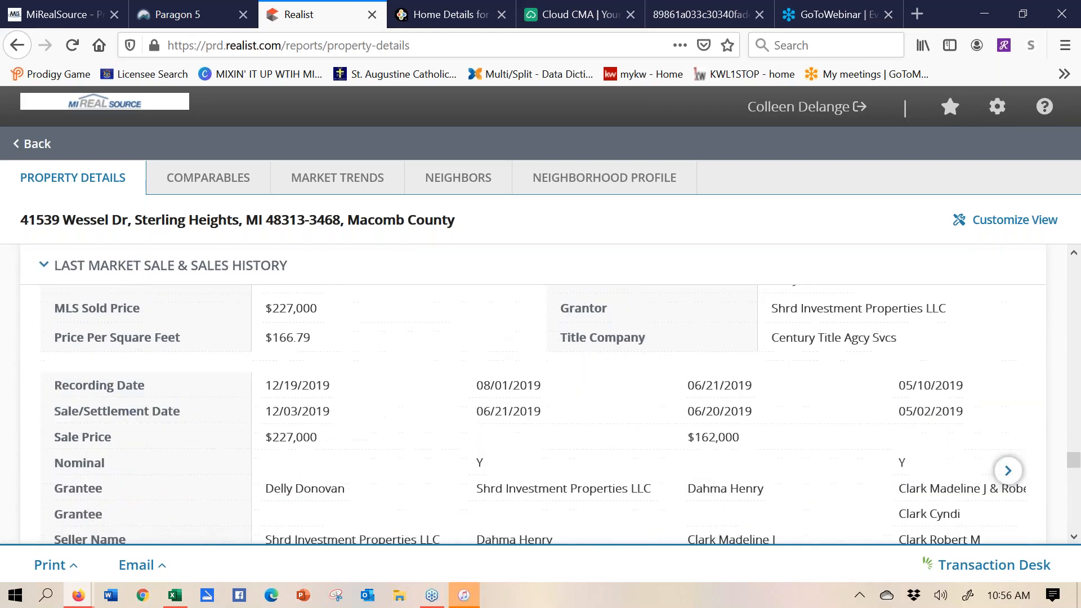
scroll(461, 456, up, 1)
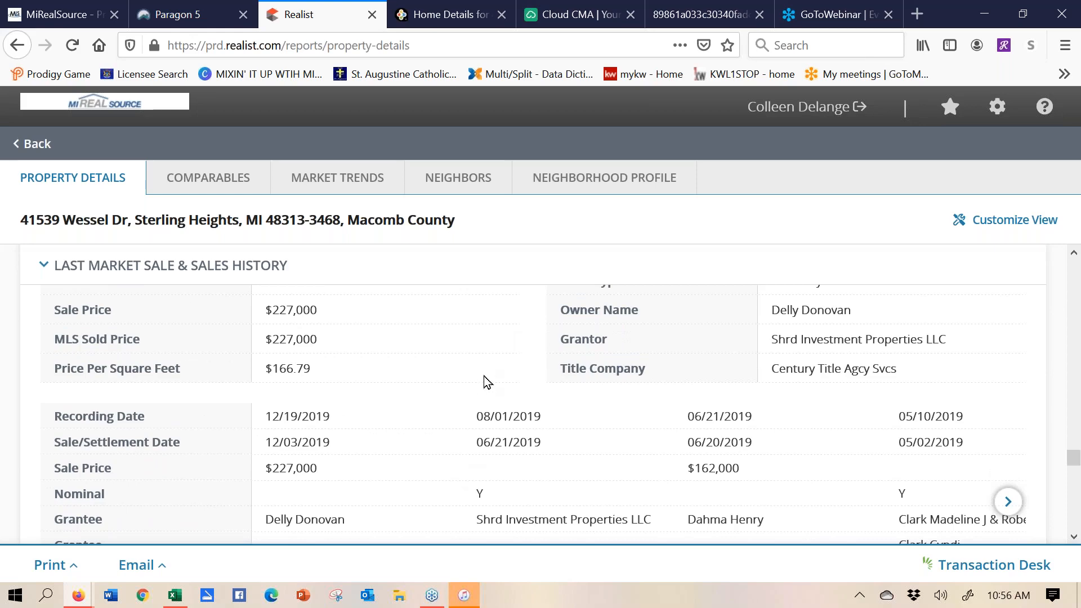
scroll(482, 379, up, 1)
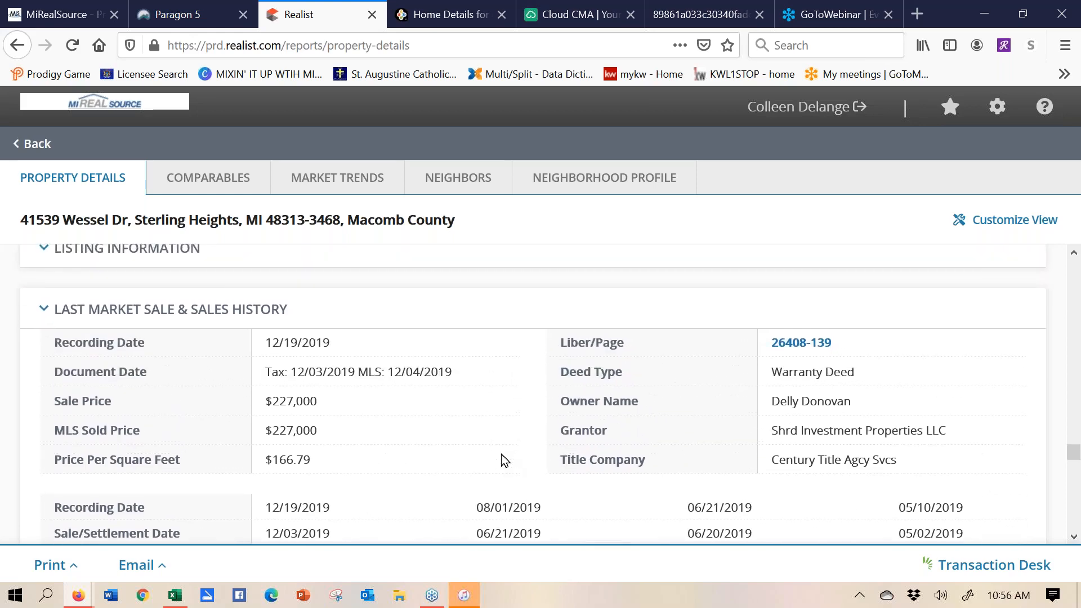
scroll(490, 440, up, 1)
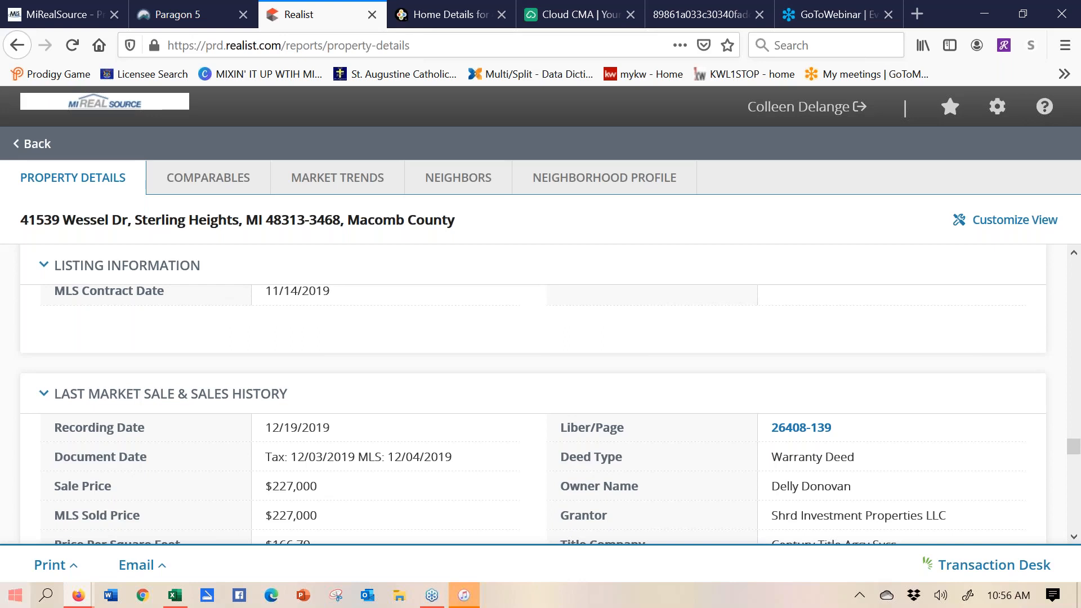
click(75, 566)
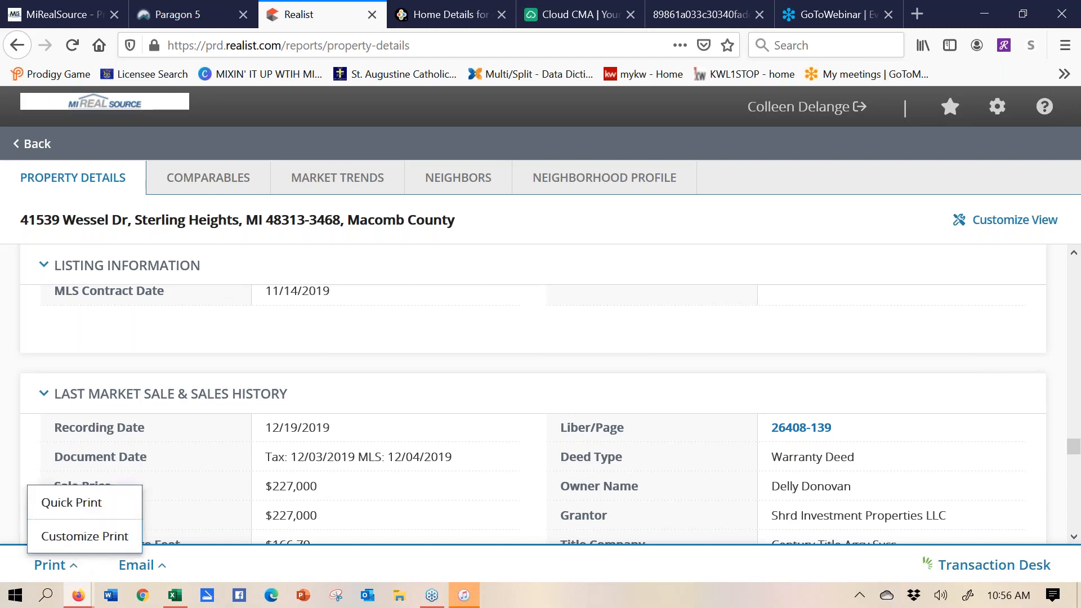
click(83, 505)
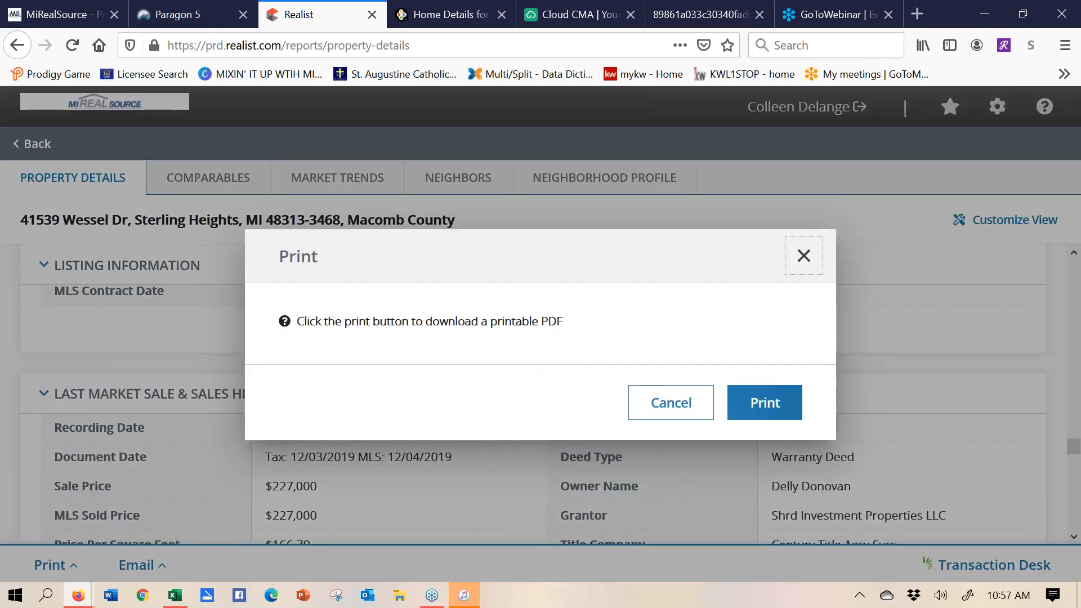
click(765, 414)
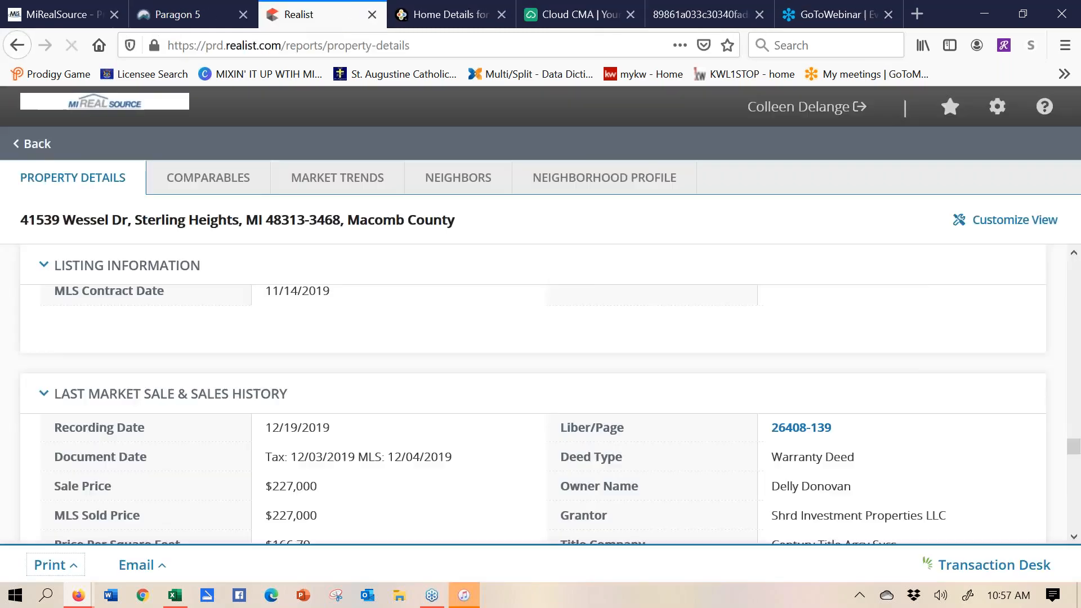
click(608, 394)
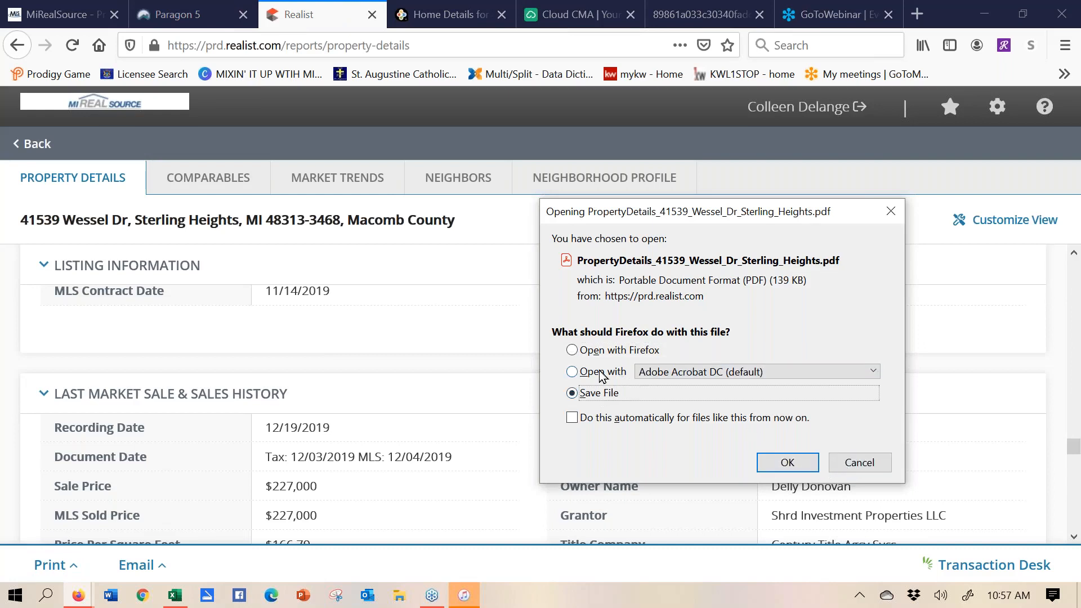
click(788, 465)
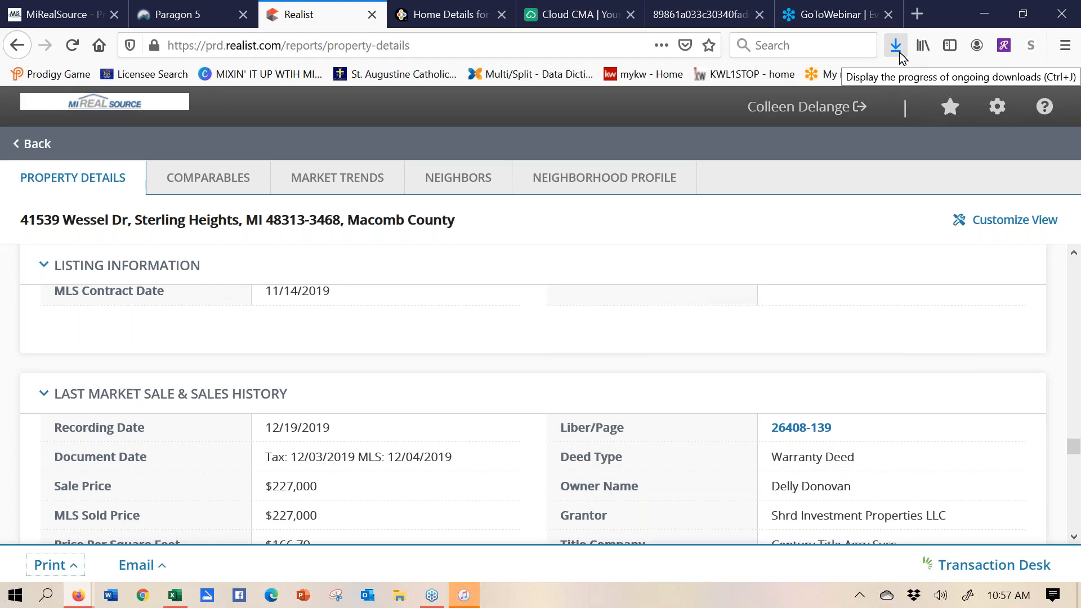
- Return to Cloud CMA's Customize CMA Report window, which still shows the unsaved template
click(584, 19)
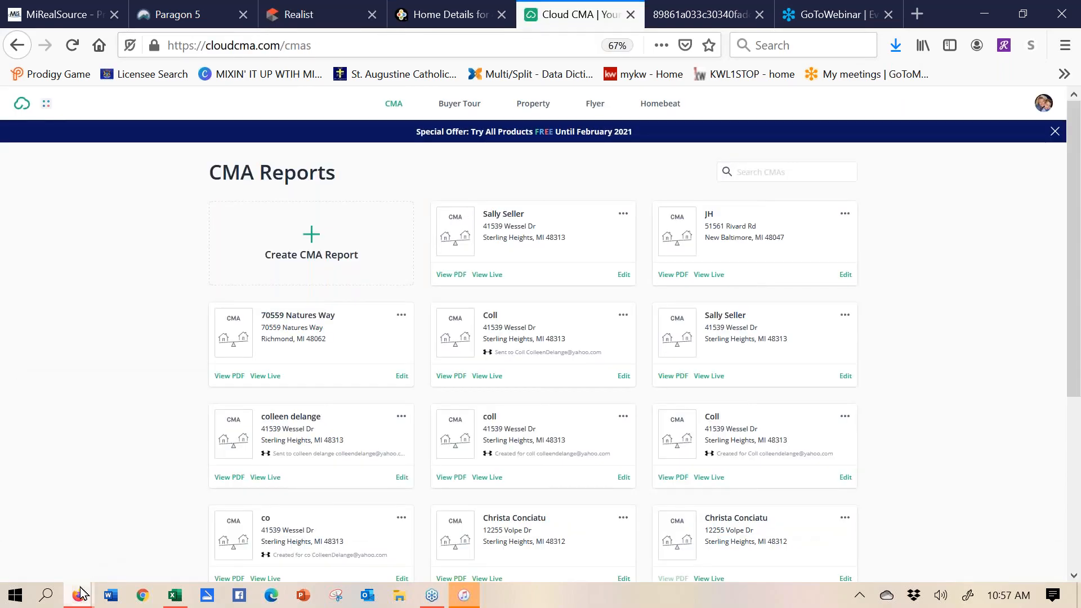
mouse_move(80, 593)
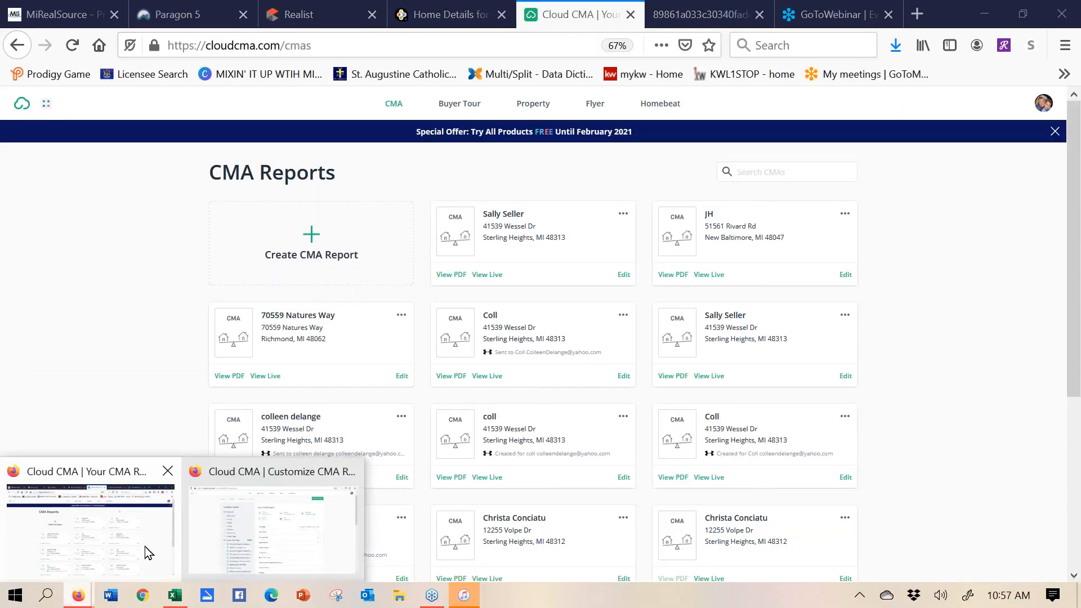
click(164, 503)
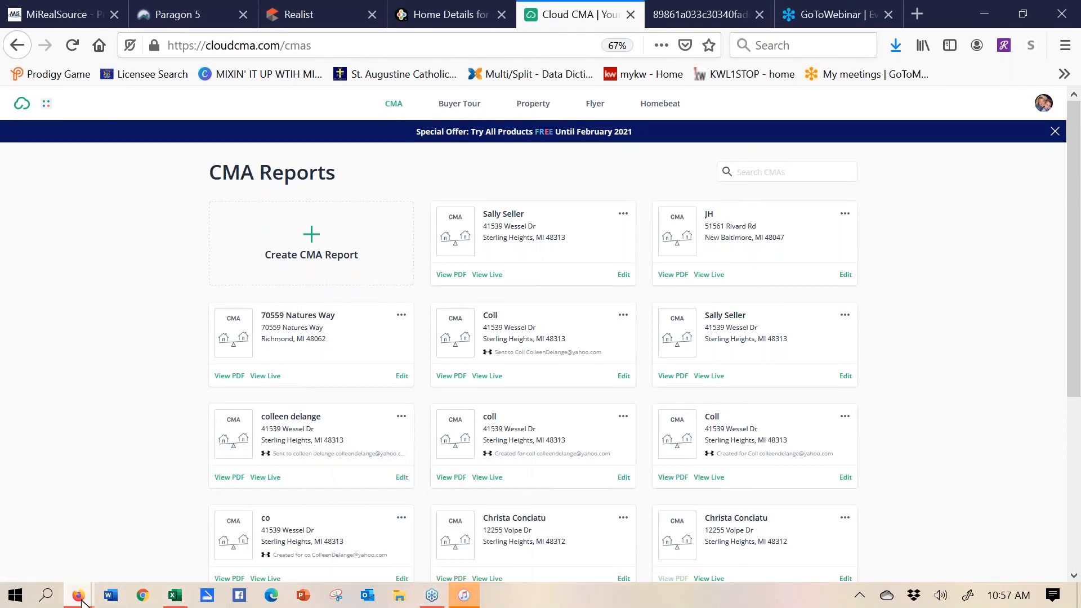
mouse_move(81, 600)
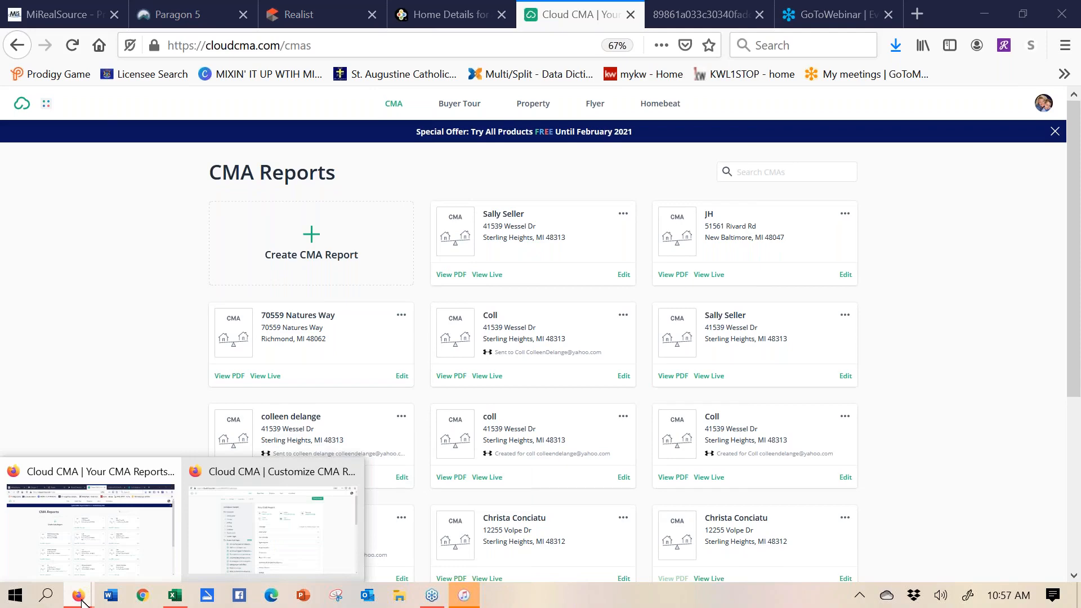
click(336, 570)
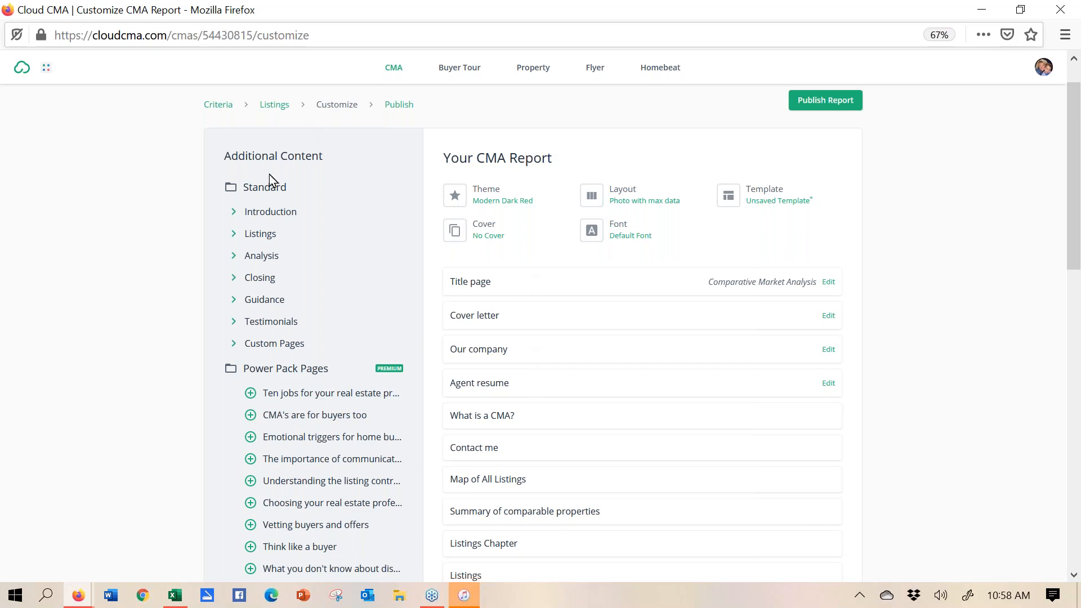
- Expand Introduction and Listings and add the More photos (all the rest) page
click(235, 213)
click(235, 258)
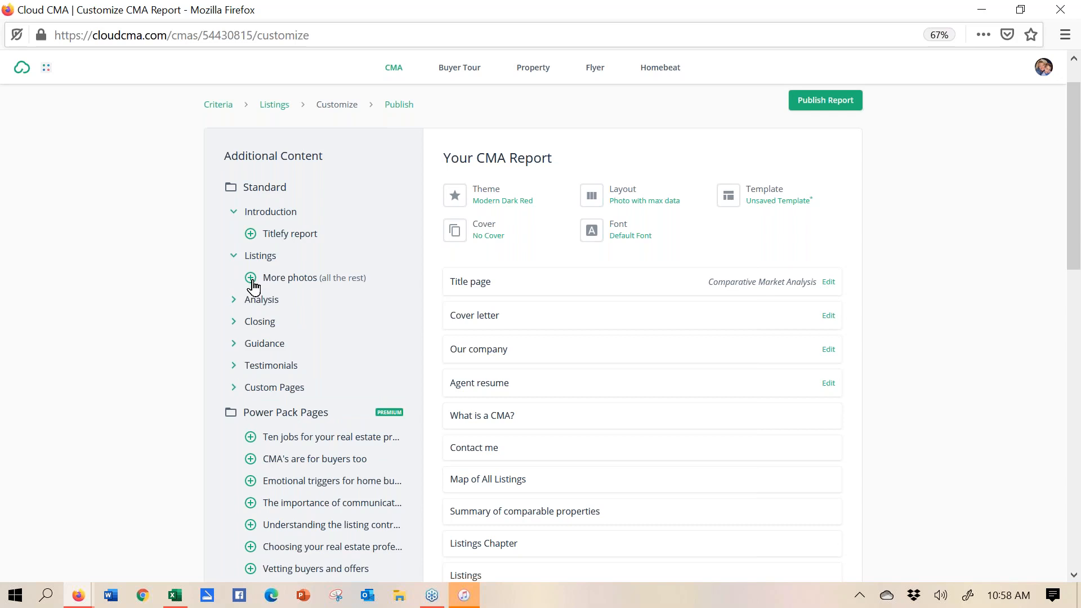
click(252, 280)
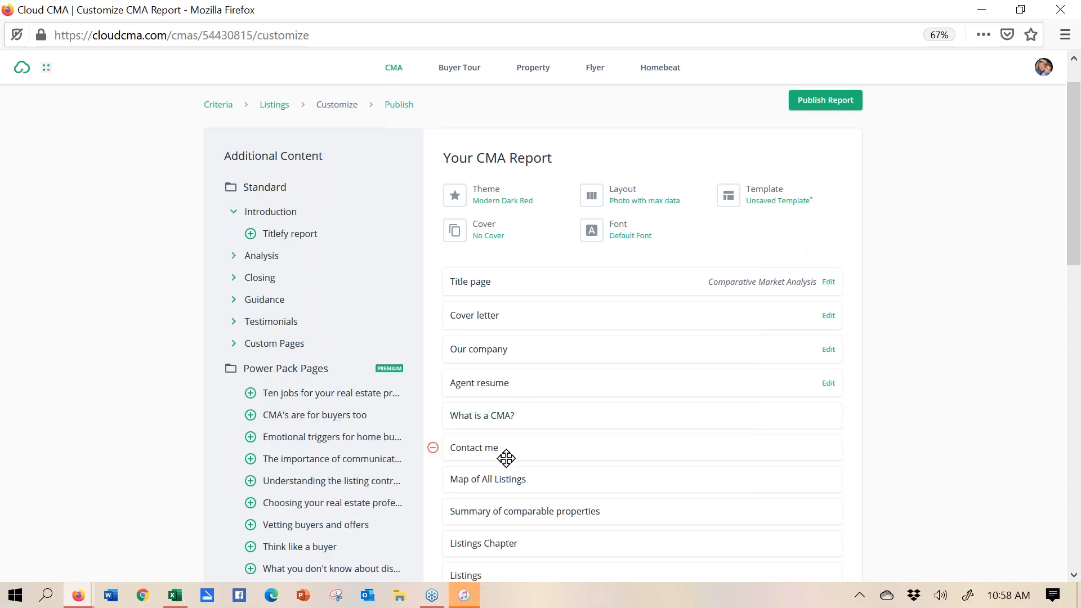
- Expand Closing and preview the Features that sell page as a PDF, then close it
click(235, 280)
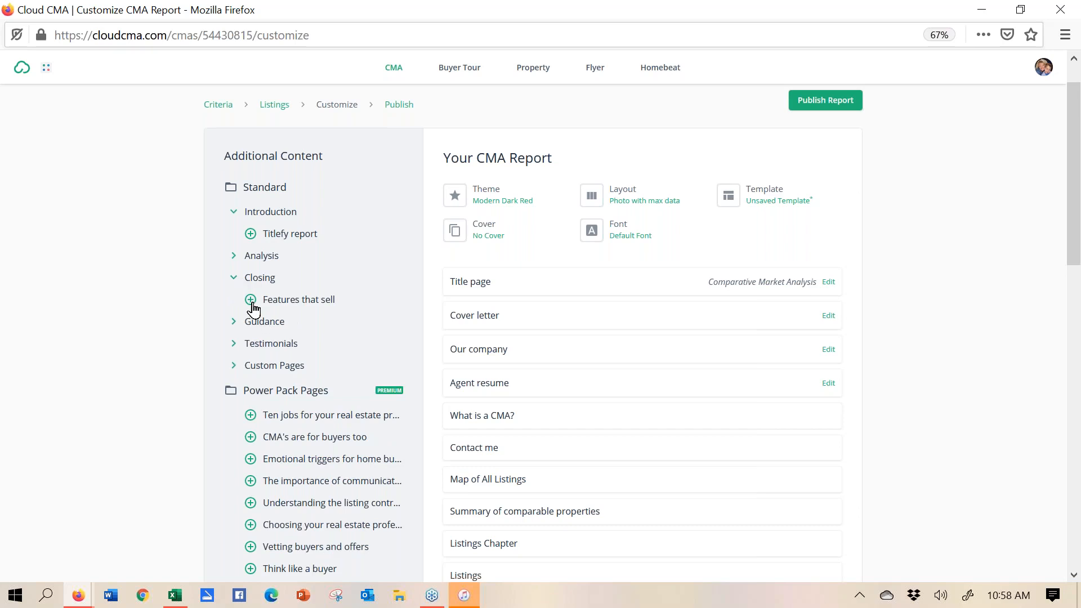
click(287, 302)
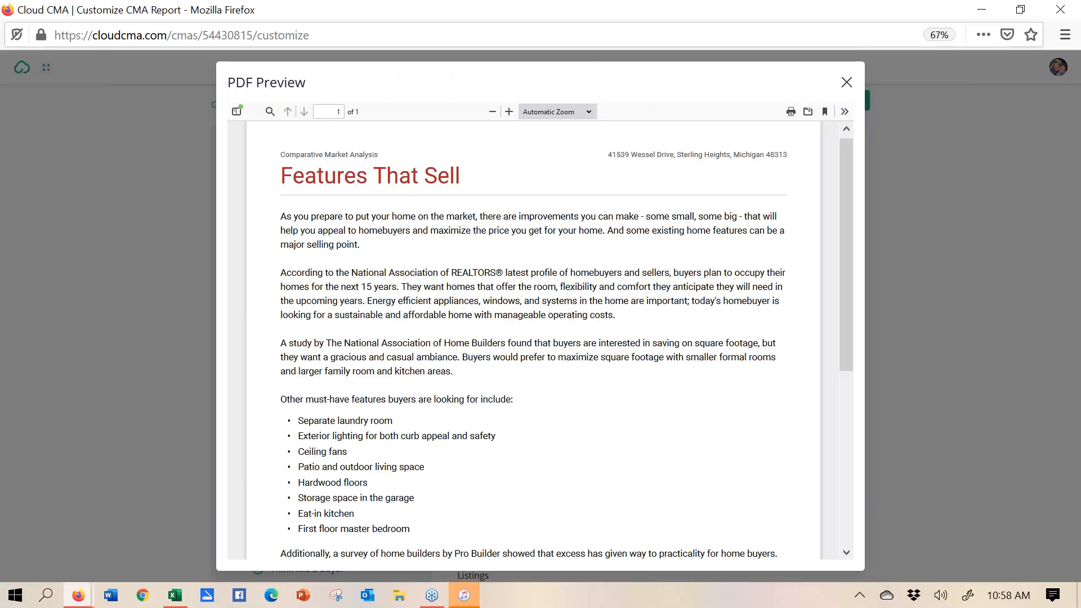
click(847, 83)
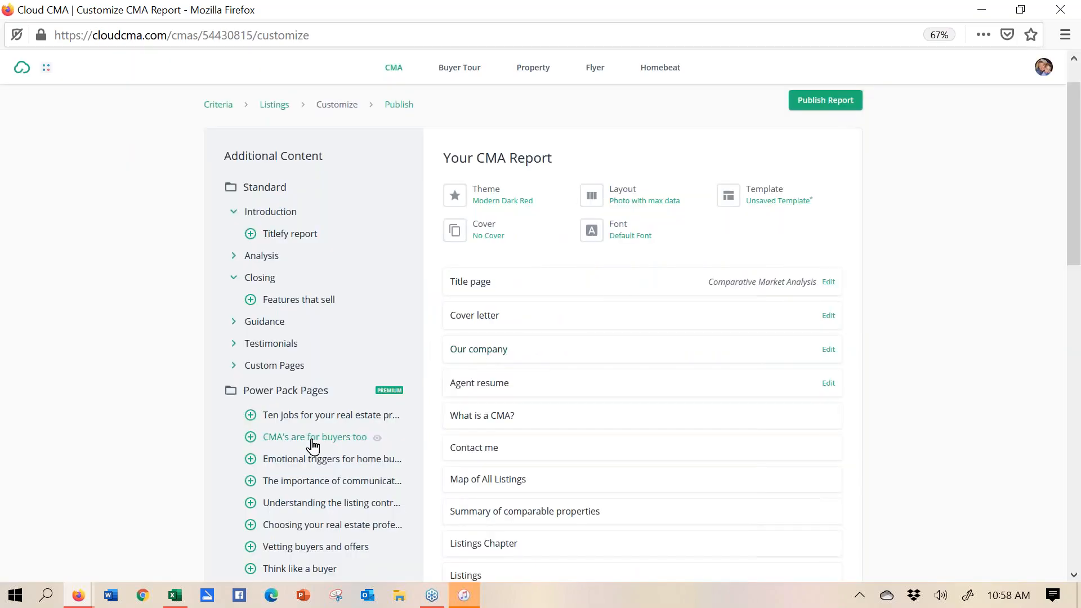
- Add the Features that sell page, then remove Sellers net sheet and Closing Chapter
click(251, 300)
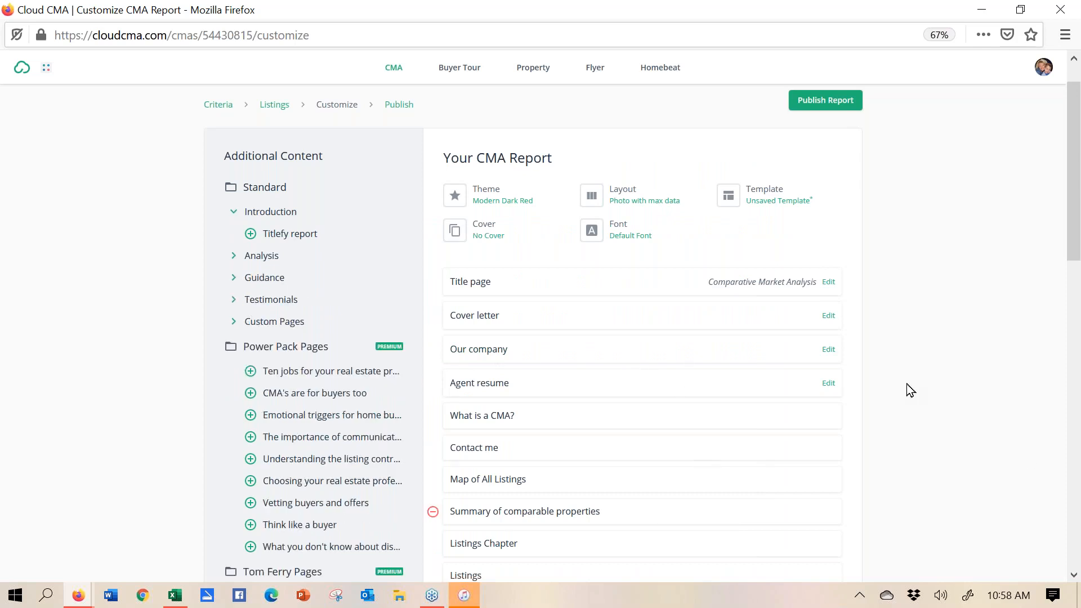
drag(1075, 578, 1074, 580)
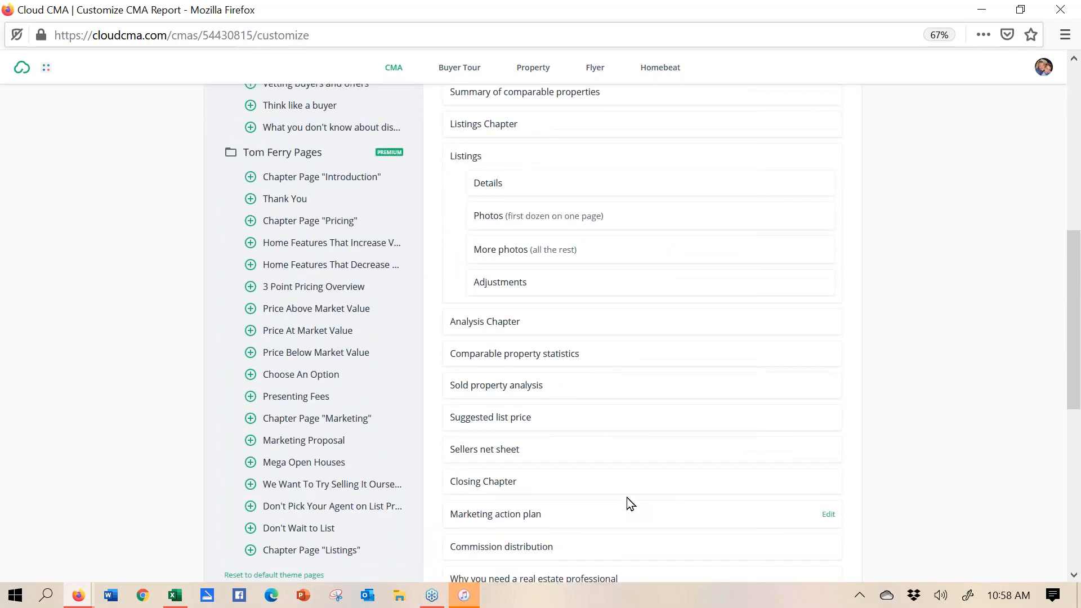
mouse_move(440, 448)
click(432, 450)
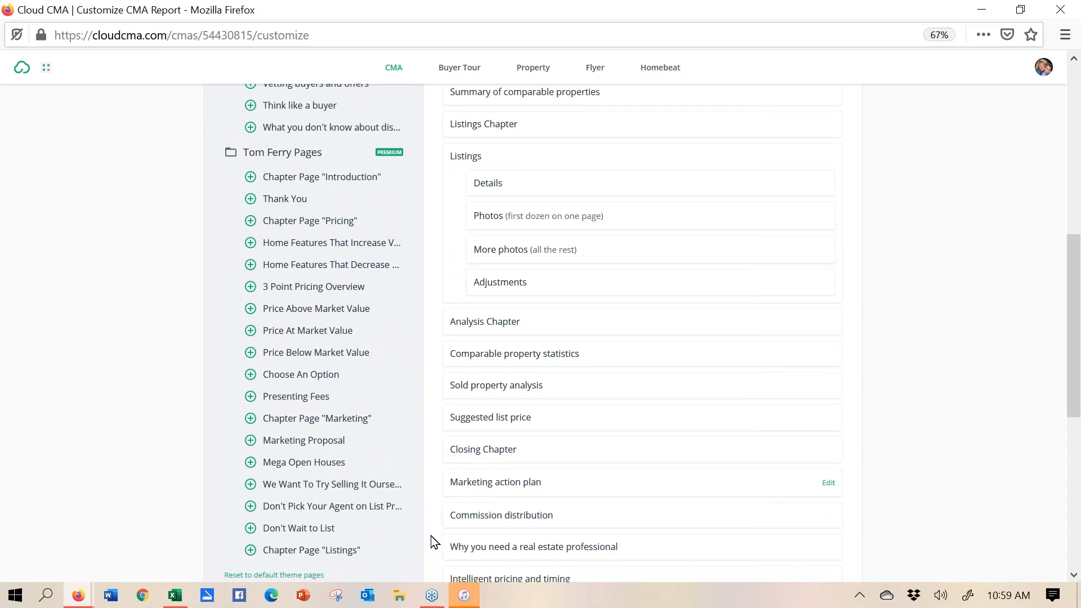
click(432, 451)
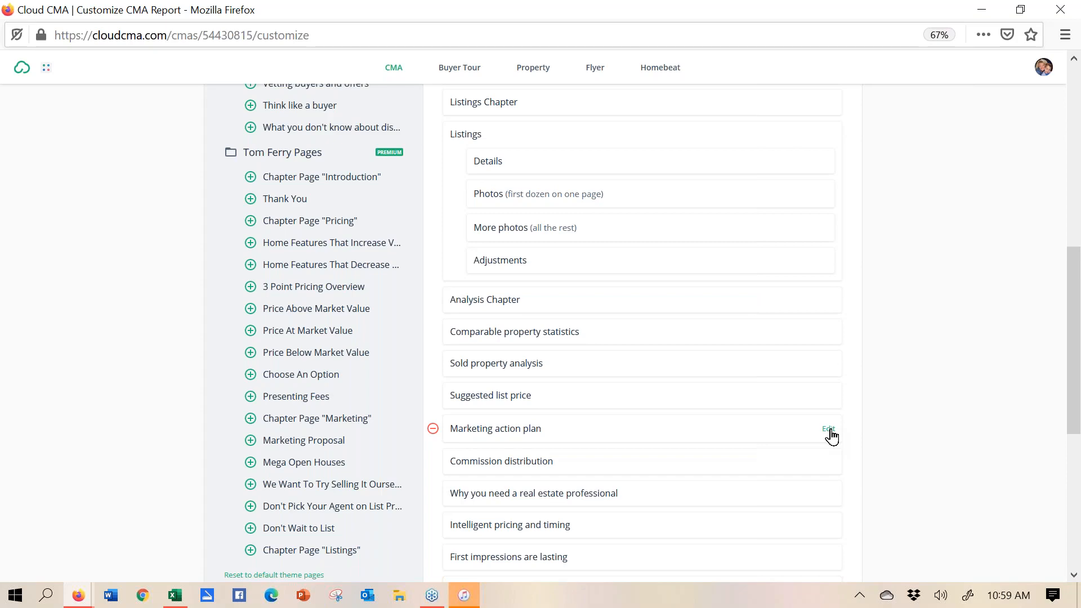
drag(1070, 405, 1013, 192)
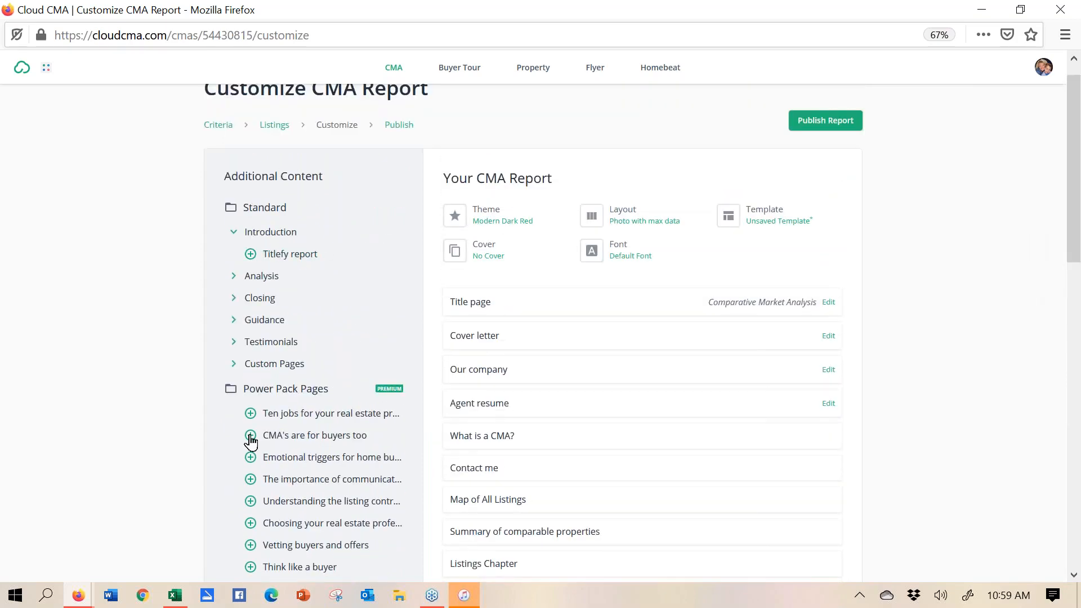
- Add Andy's Market Plan, BSA, Condition_of_Property.pdf, Market_Condition.pdf and Our Home from Custom Pages
click(238, 370)
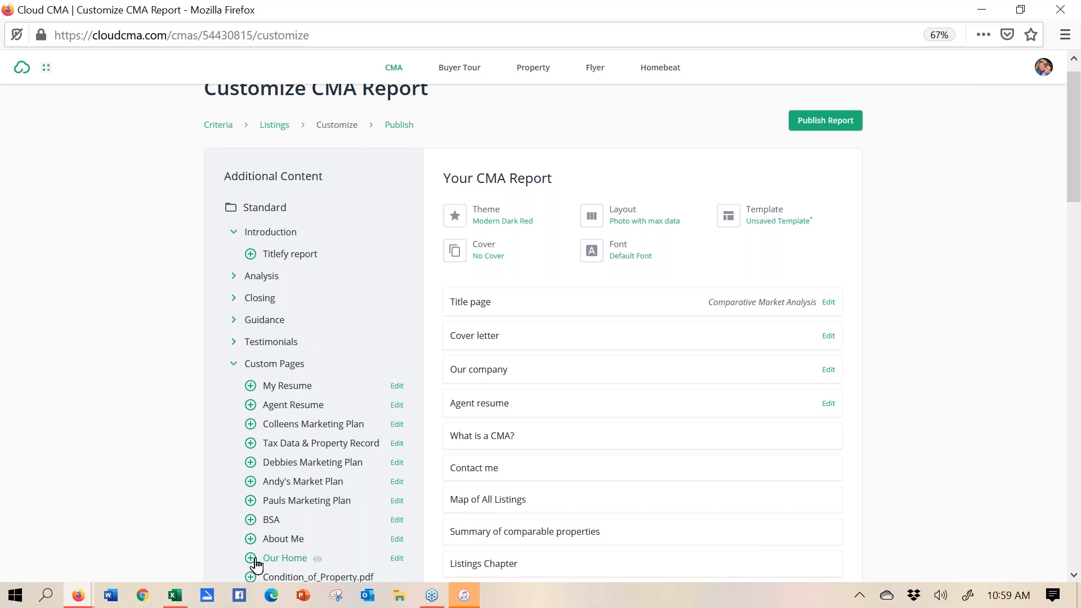
click(250, 482)
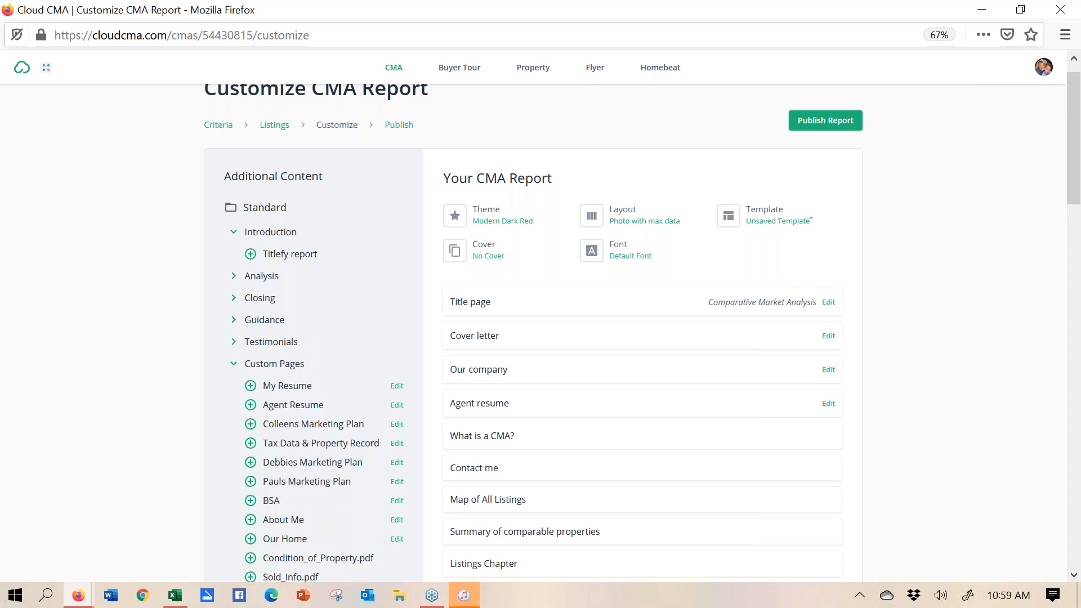
click(251, 501)
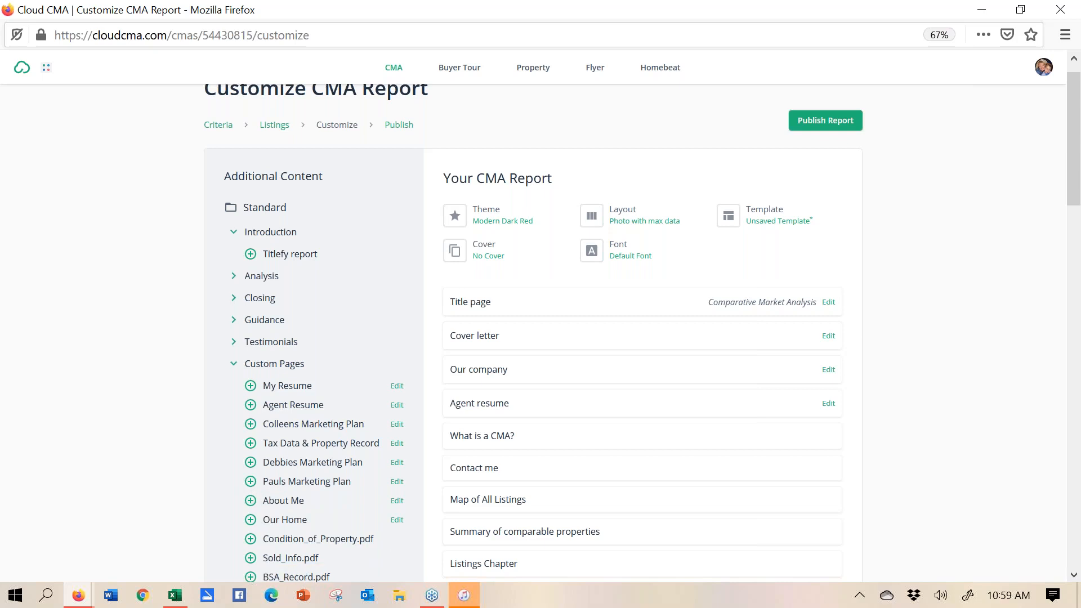
click(250, 540)
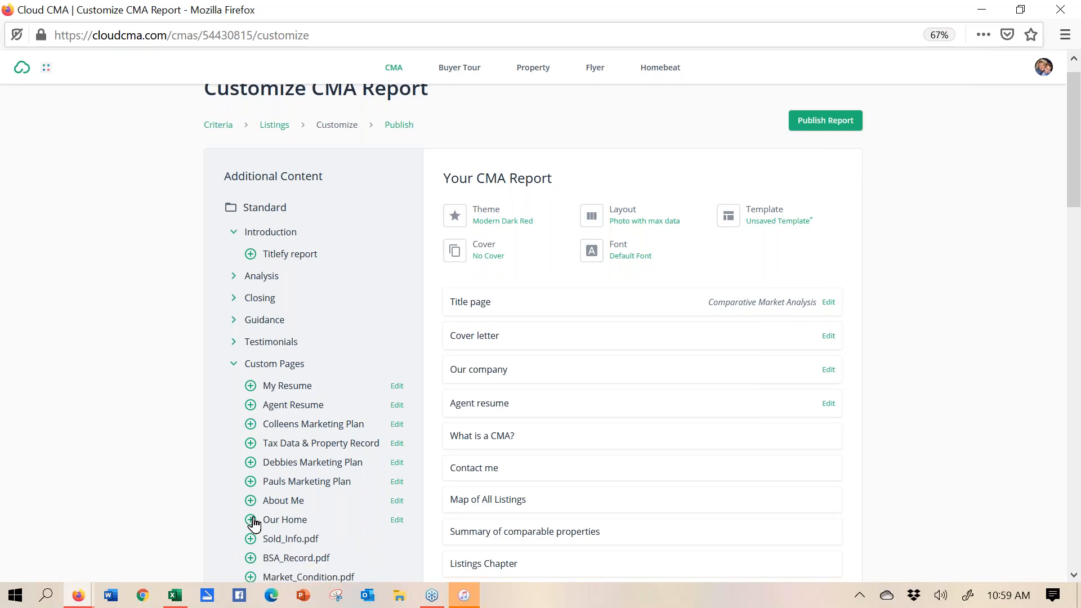
click(250, 578)
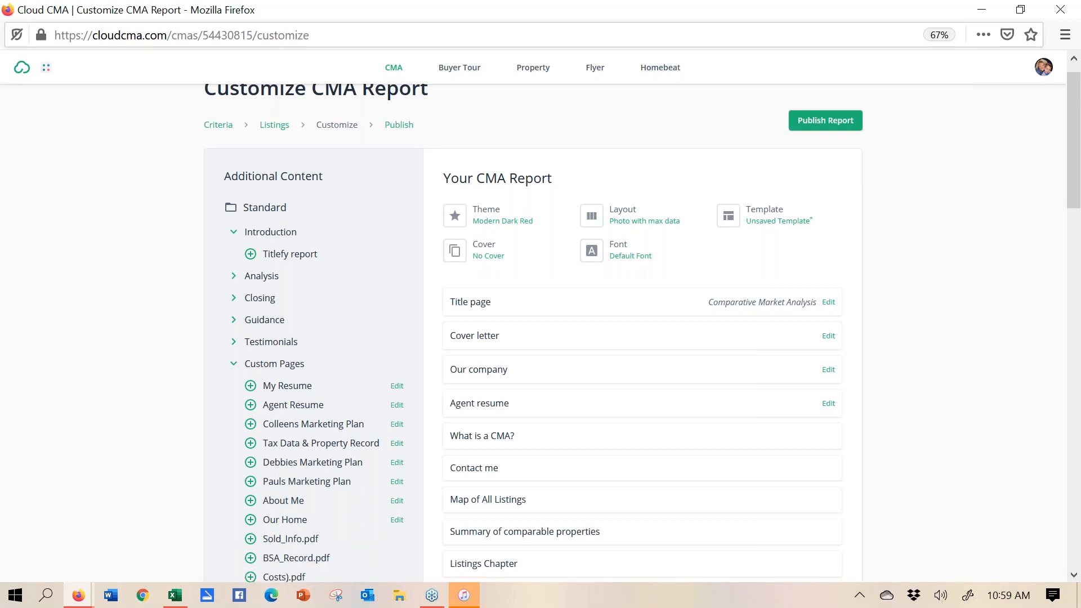
click(249, 523)
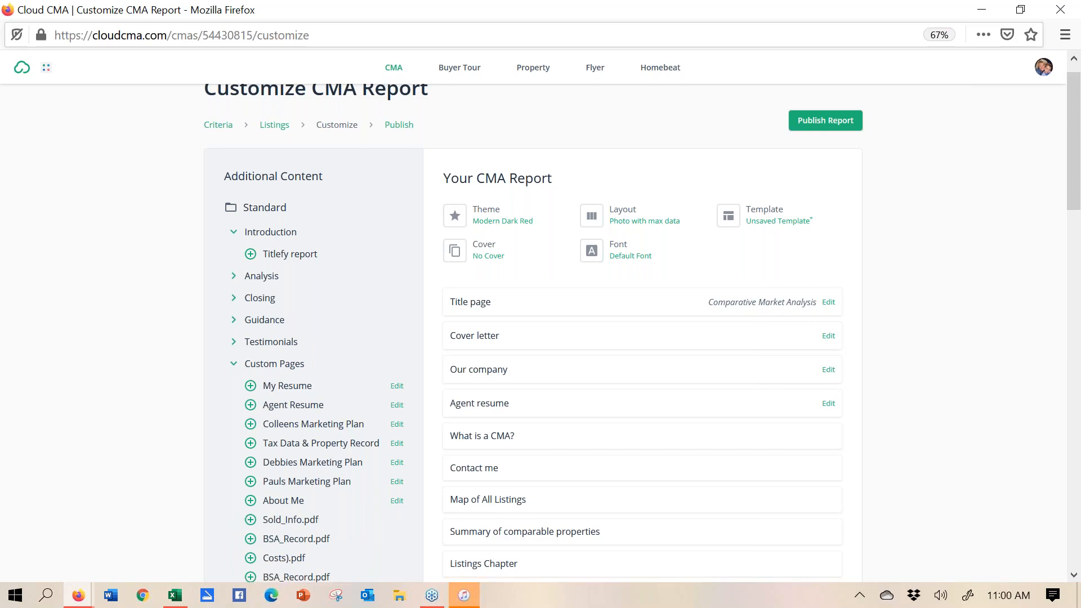
- Add the Costs PDF, BSA_Record.pdf, the Realist report PDF and BSA.pdf to the report
click(250, 558)
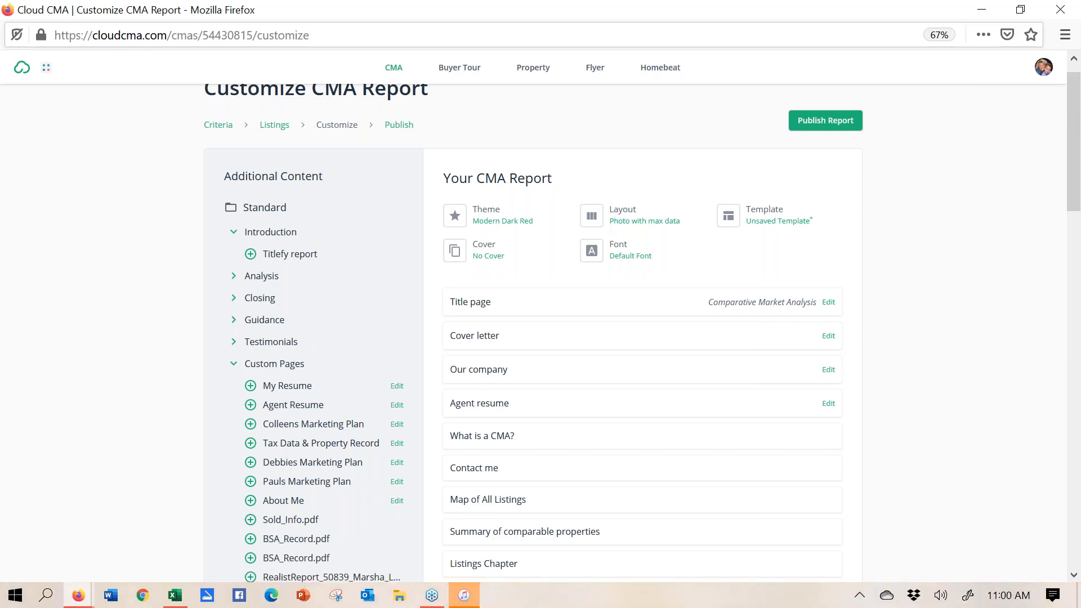
click(250, 558)
click(250, 558)
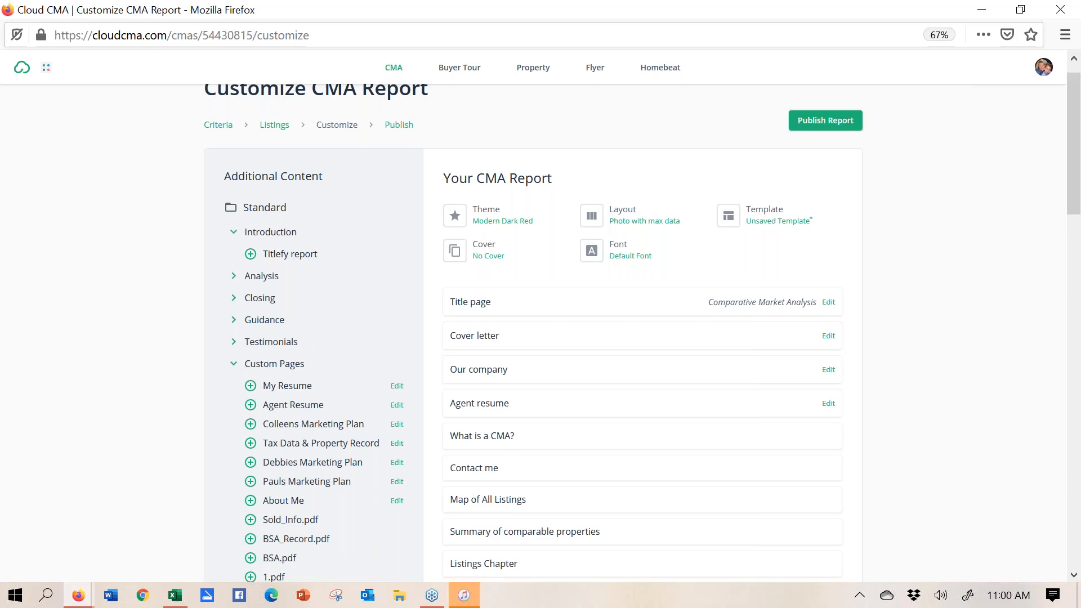
click(250, 558)
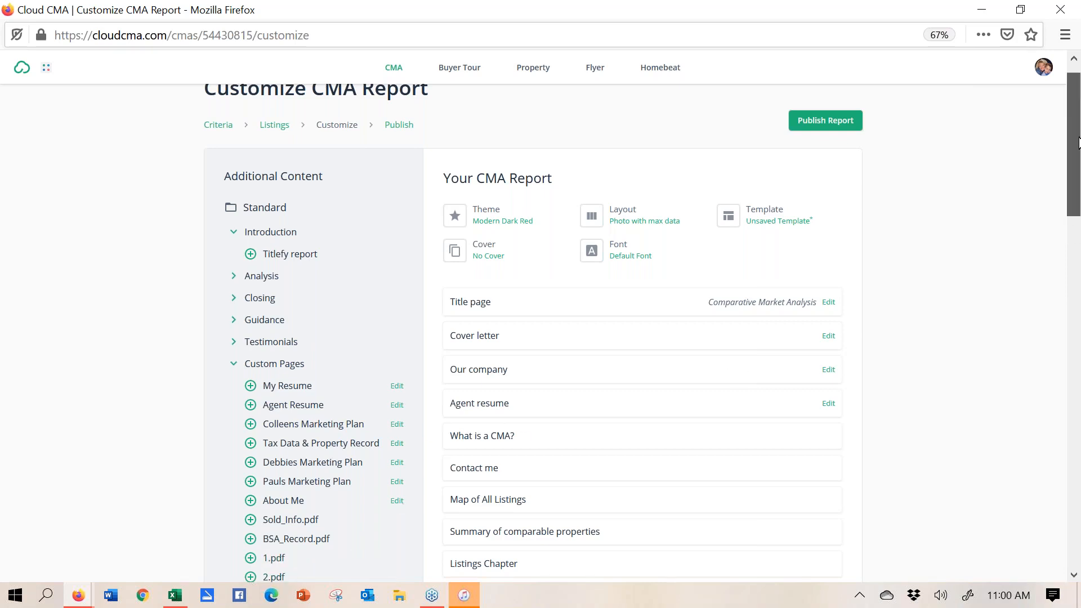
scroll(1073, 176, down, 5)
drag(1076, 181, 1078, 385)
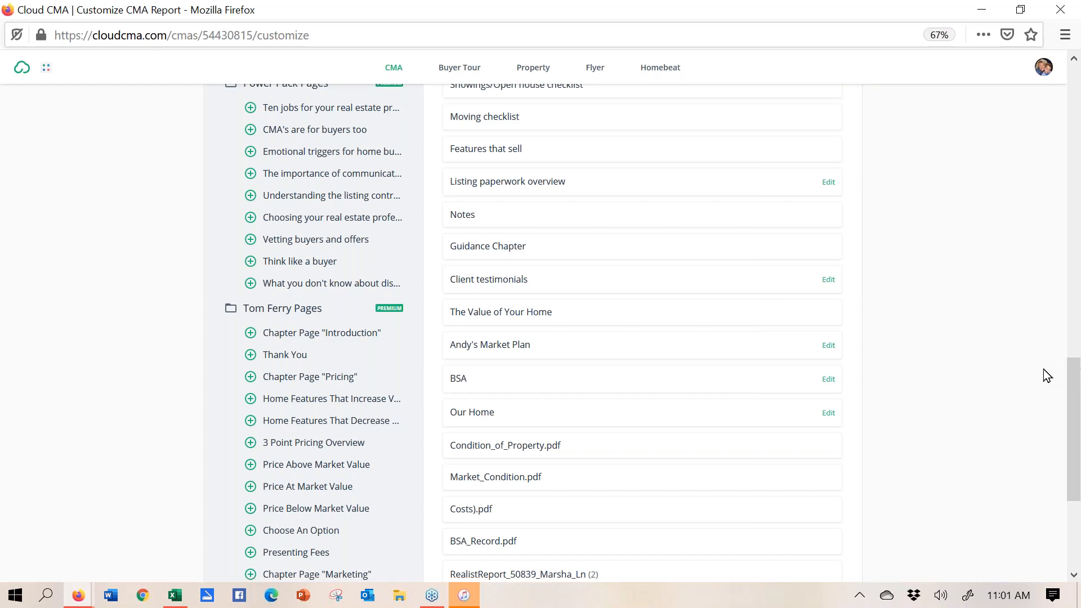
- Preview the 10-page Condition_of_Property.pdf, scroll through its pages, then close the preview
click(504, 448)
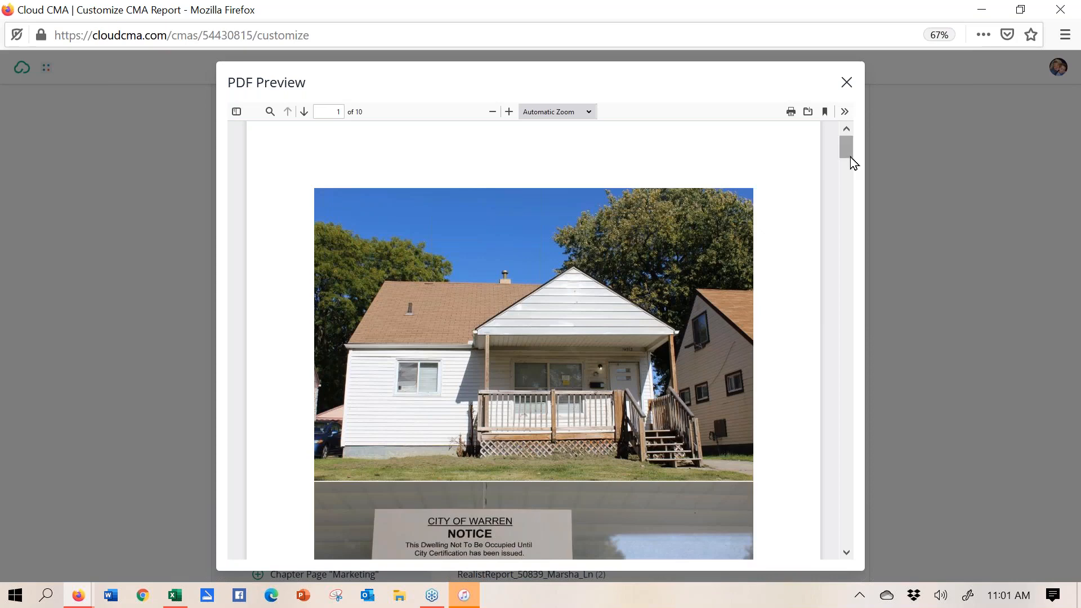
drag(850, 154, 851, 178)
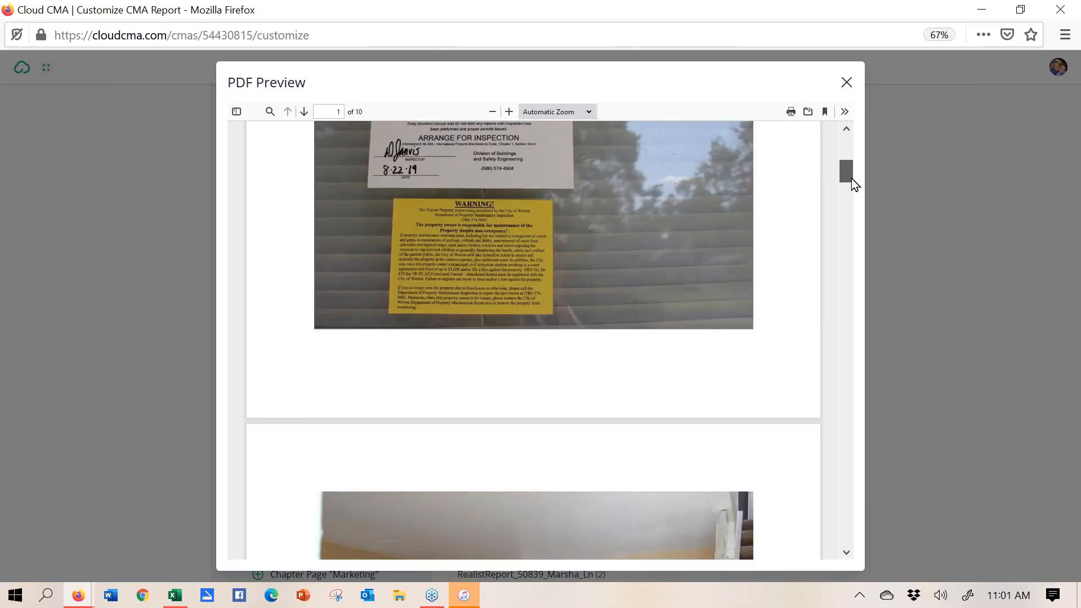
drag(851, 178, 876, 316)
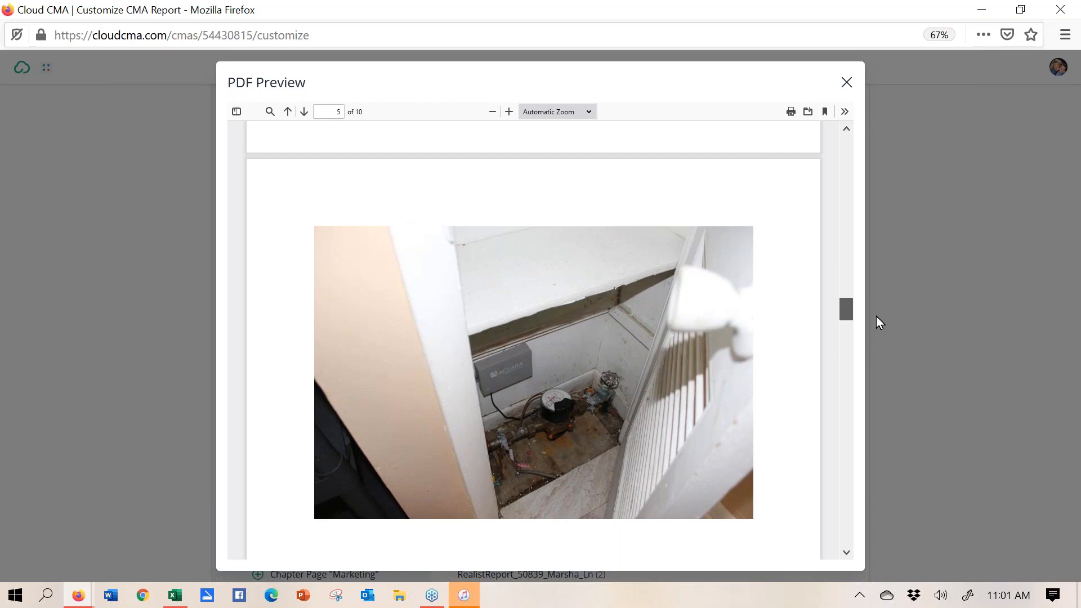
drag(876, 316, 837, 138)
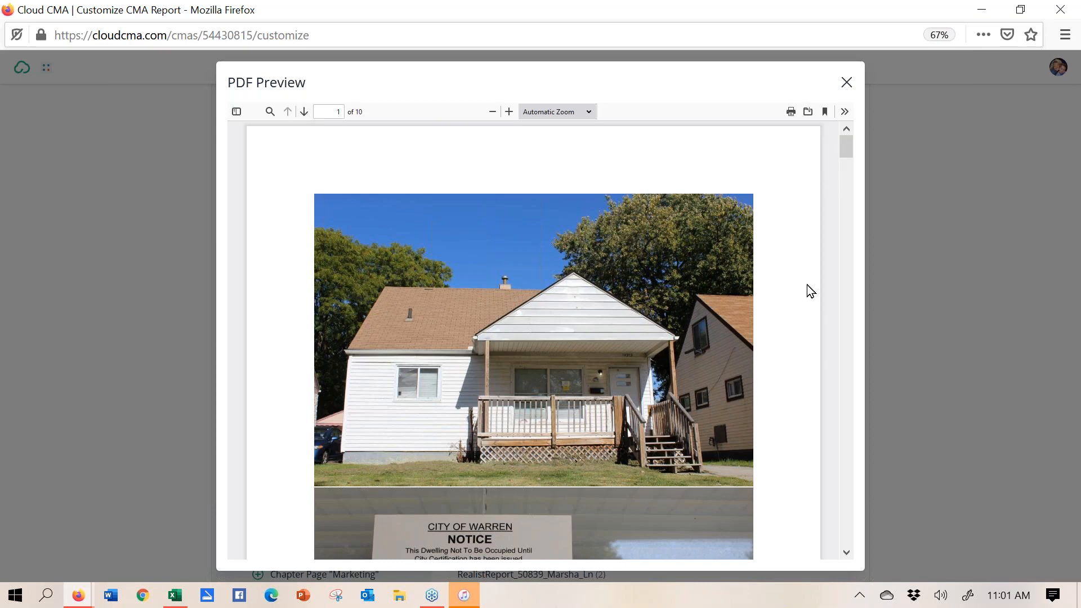
click(847, 83)
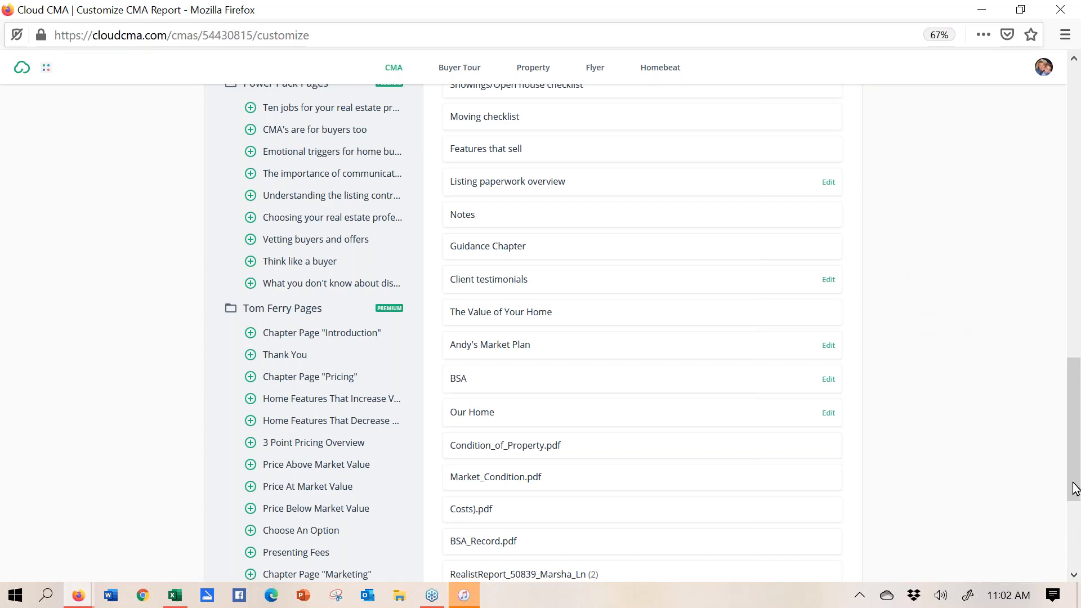
- Add Sites.pdf after BSA.pdf as the final page of the report
drag(1075, 491, 1044, 323)
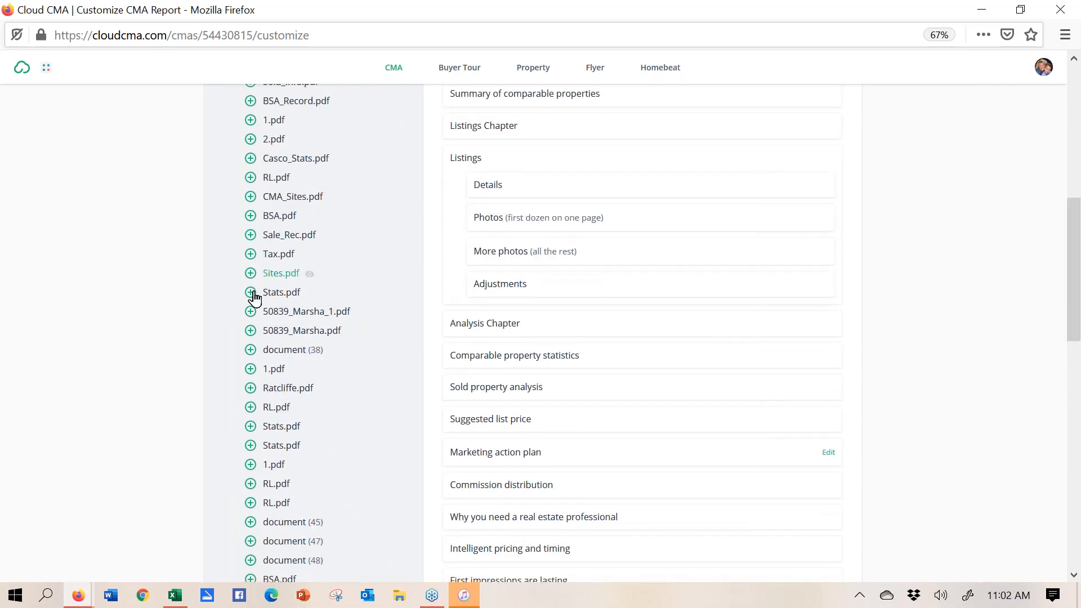
click(250, 274)
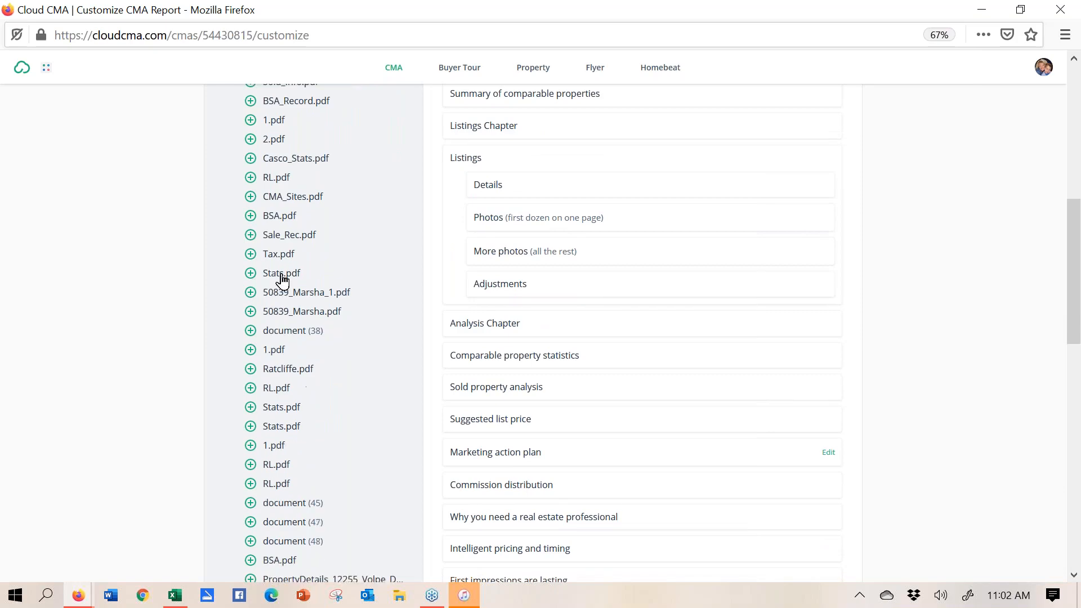
drag(1076, 577, 1076, 577)
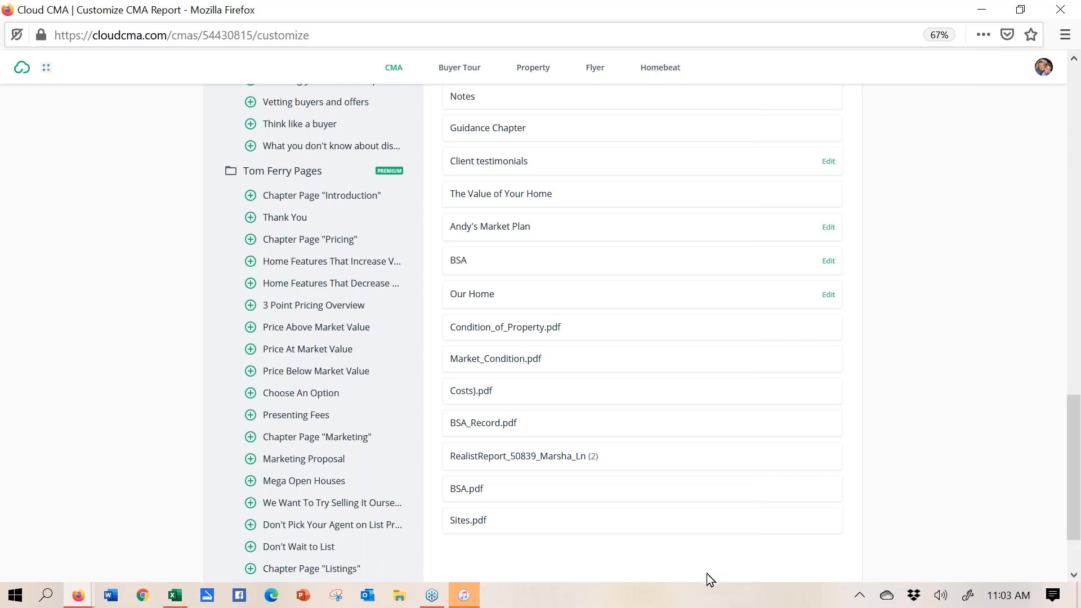
click(456, 525)
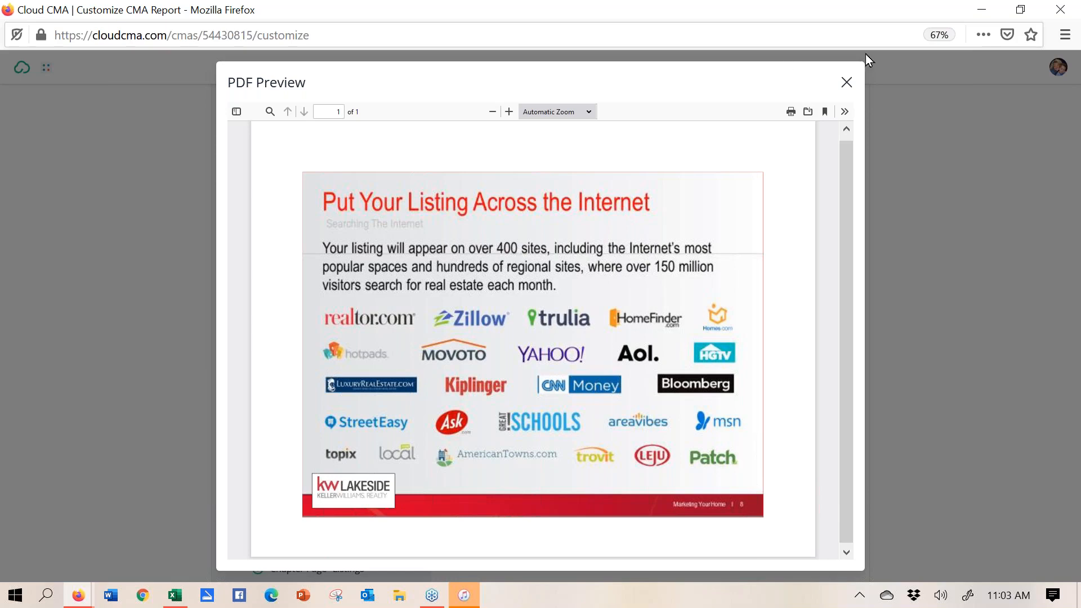
click(846, 85)
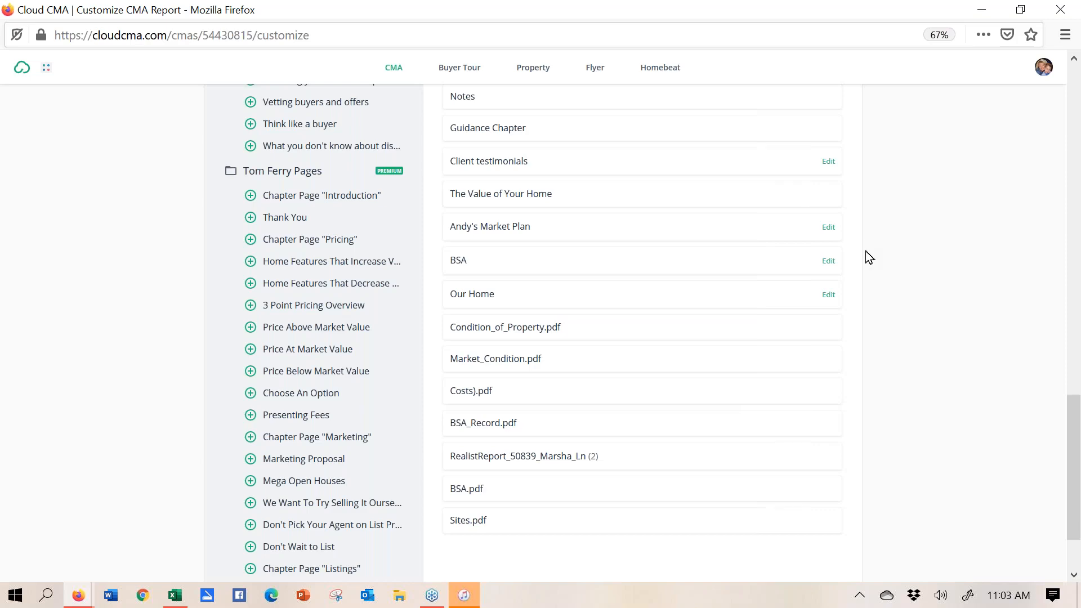
- Publish the customized CMA report from the top of the Customize page
drag(1078, 468, 1077, 526)
scroll(1038, 306, up, 15)
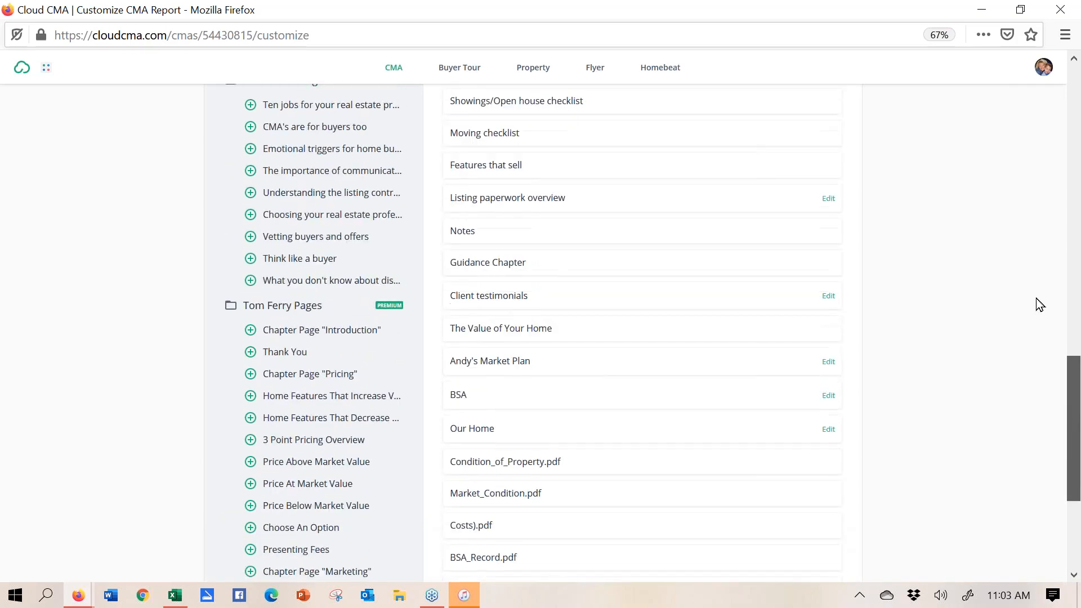
scroll(1008, 128, up, 2)
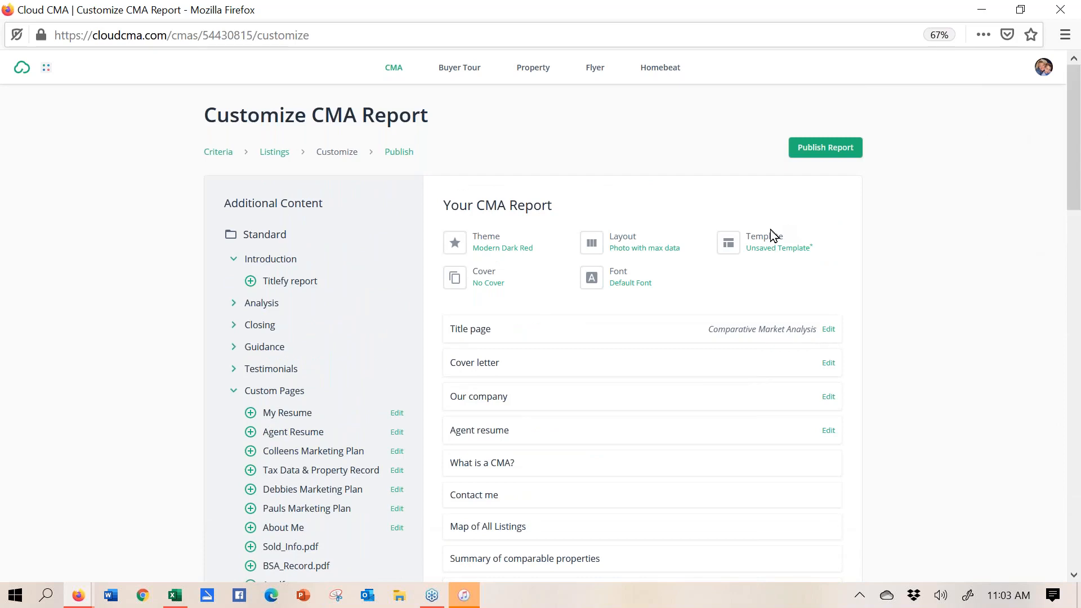
click(819, 151)
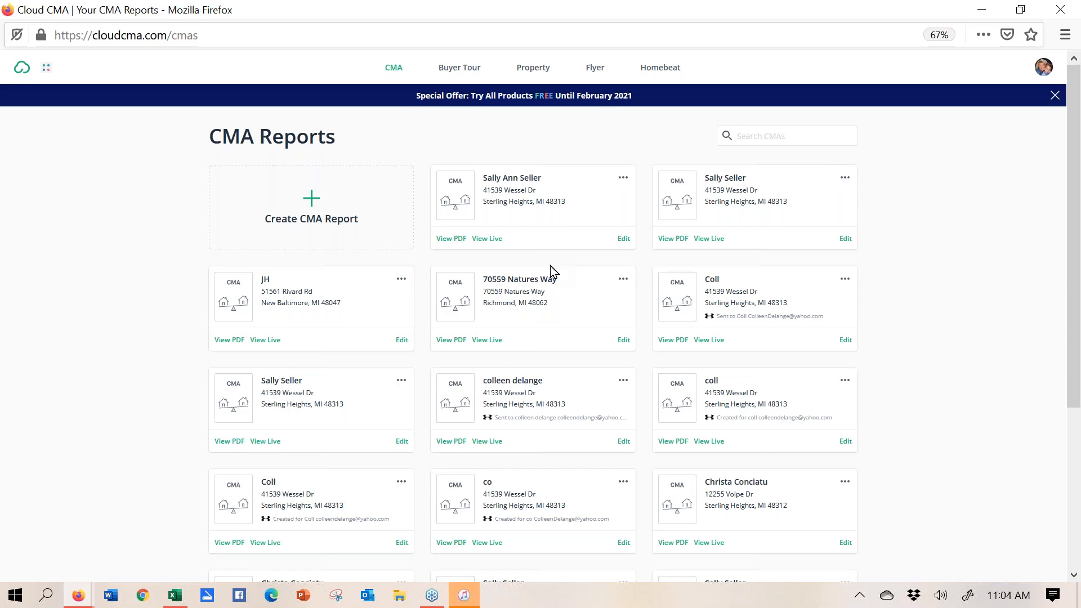
- Open the published report PDF in presentation mode and advance to the Contact Me page
click(456, 242)
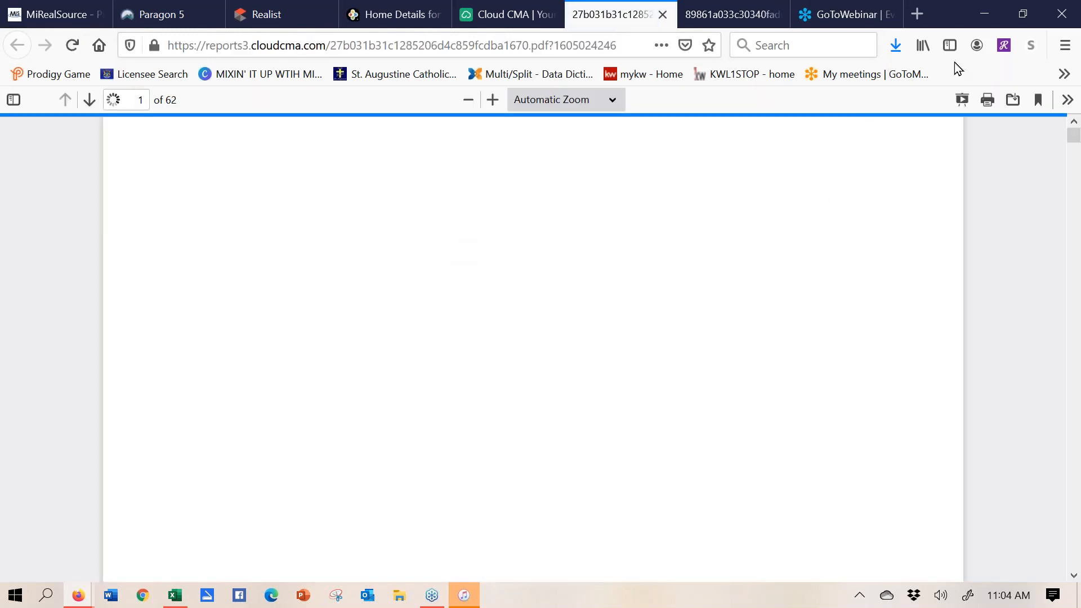
click(963, 100)
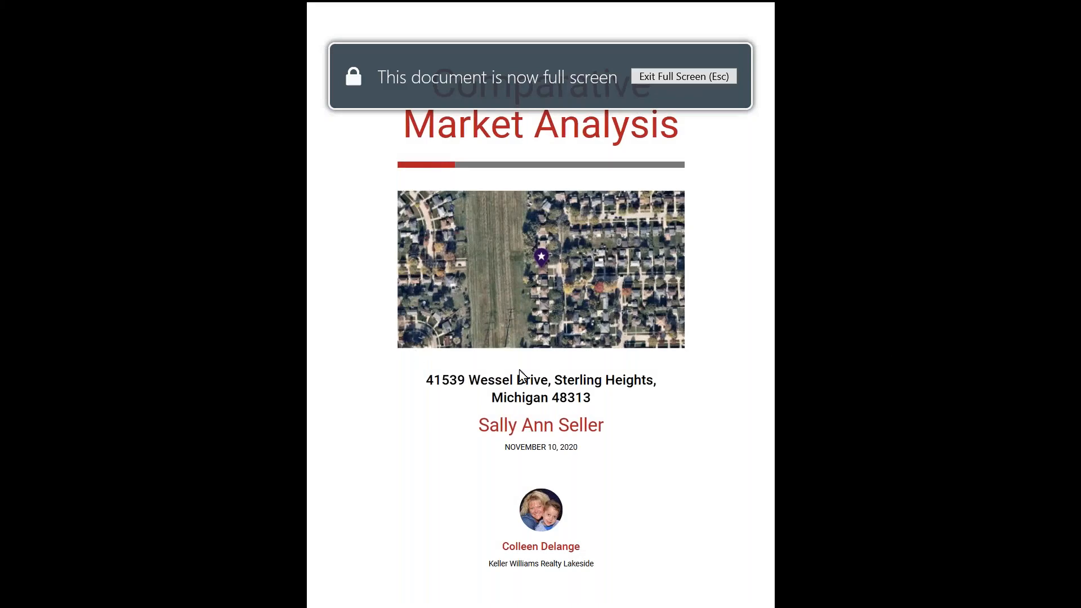
click(574, 223)
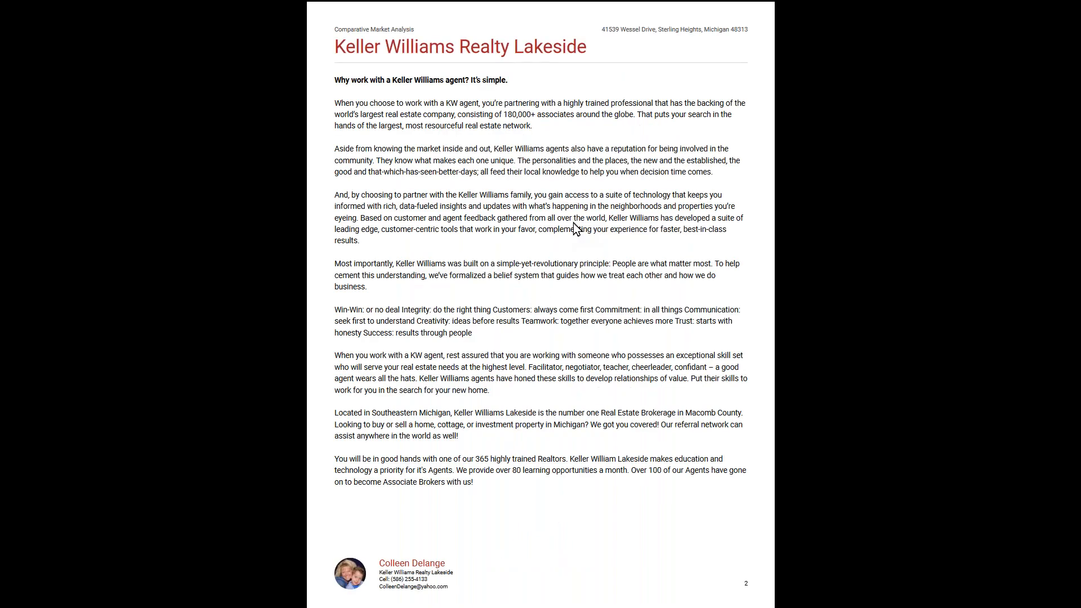
click(573, 223)
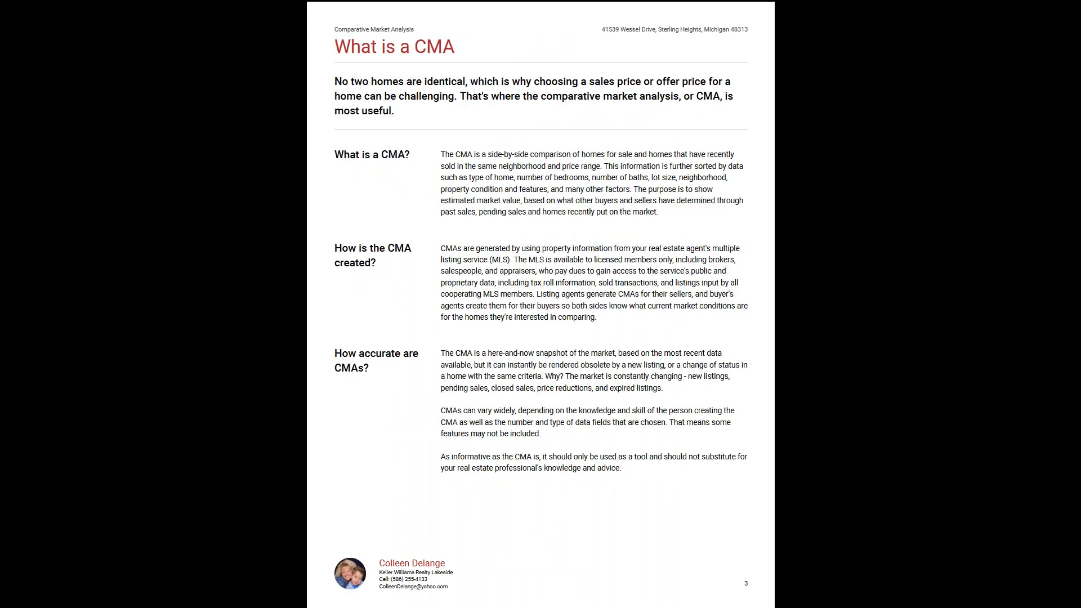
click(574, 223)
- Page through the comparable listings map and the first two comparable homes
key(Right)
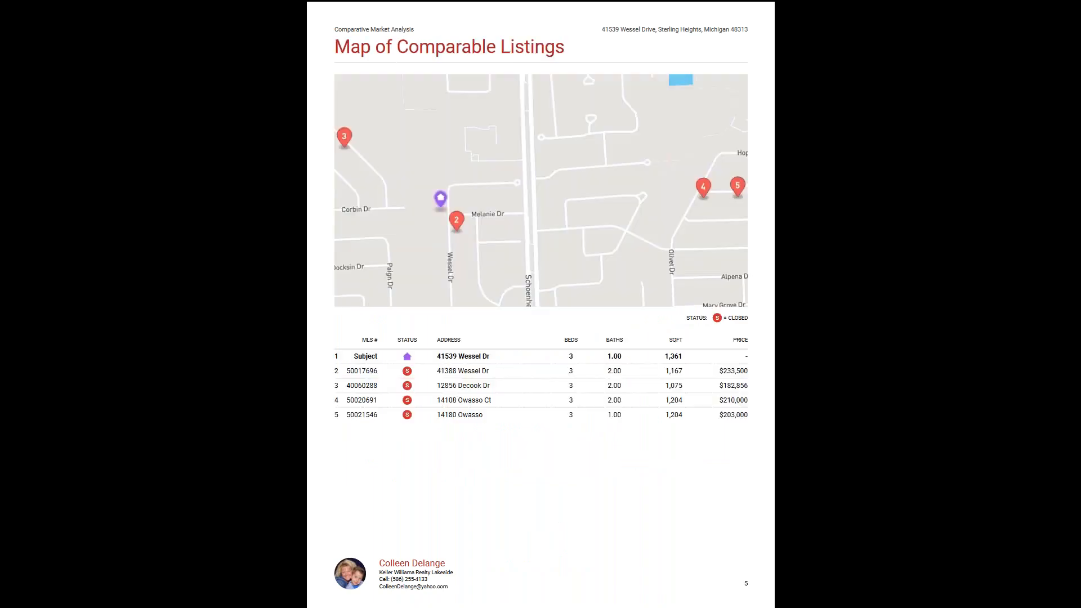
key(Right)
key(Right)
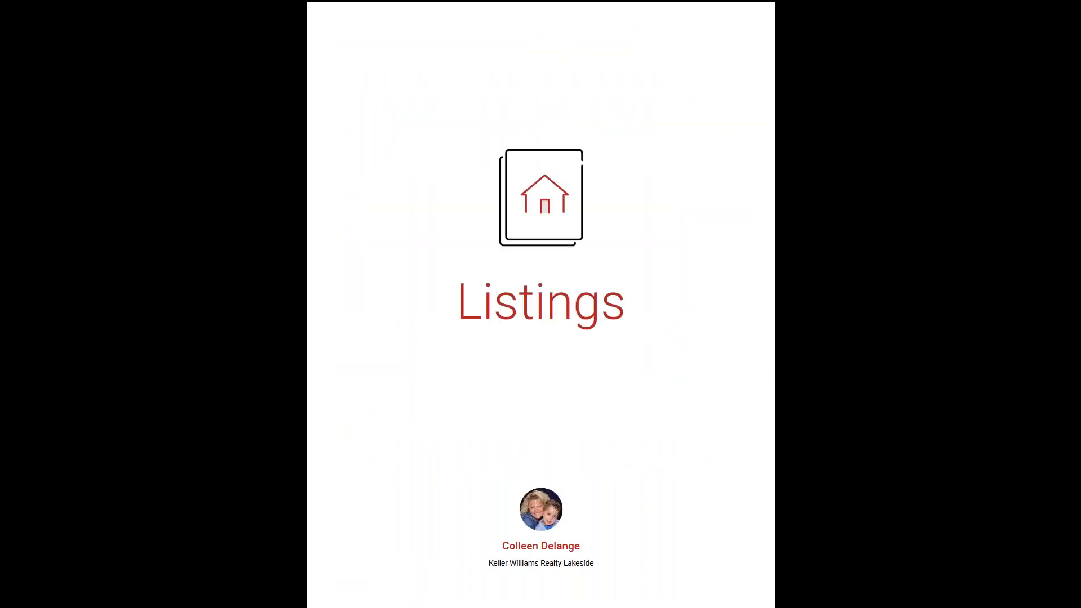
key(Right)
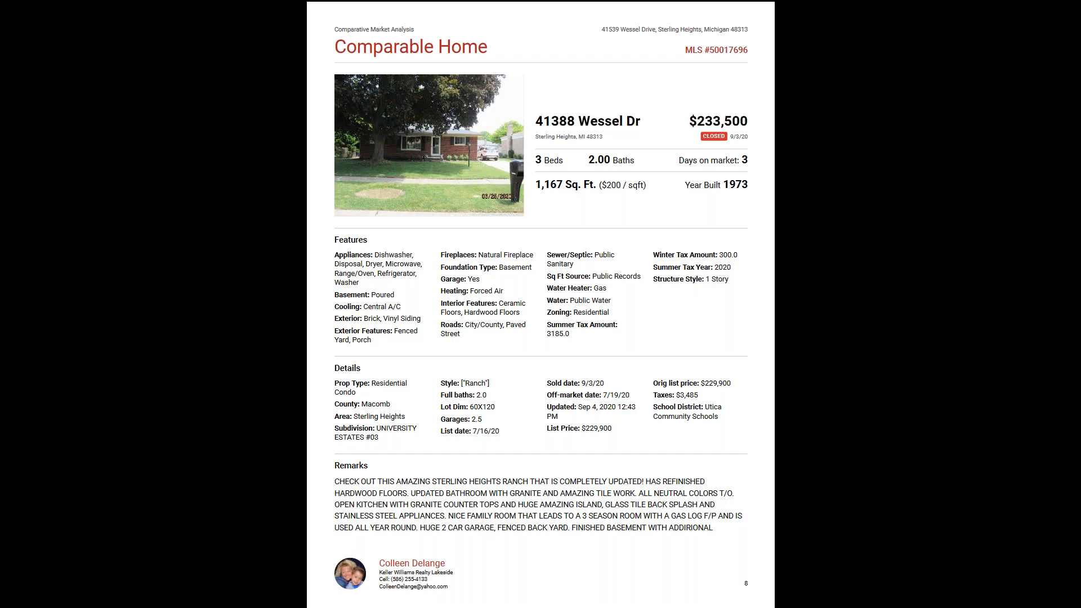
key(Right)
key(Right)
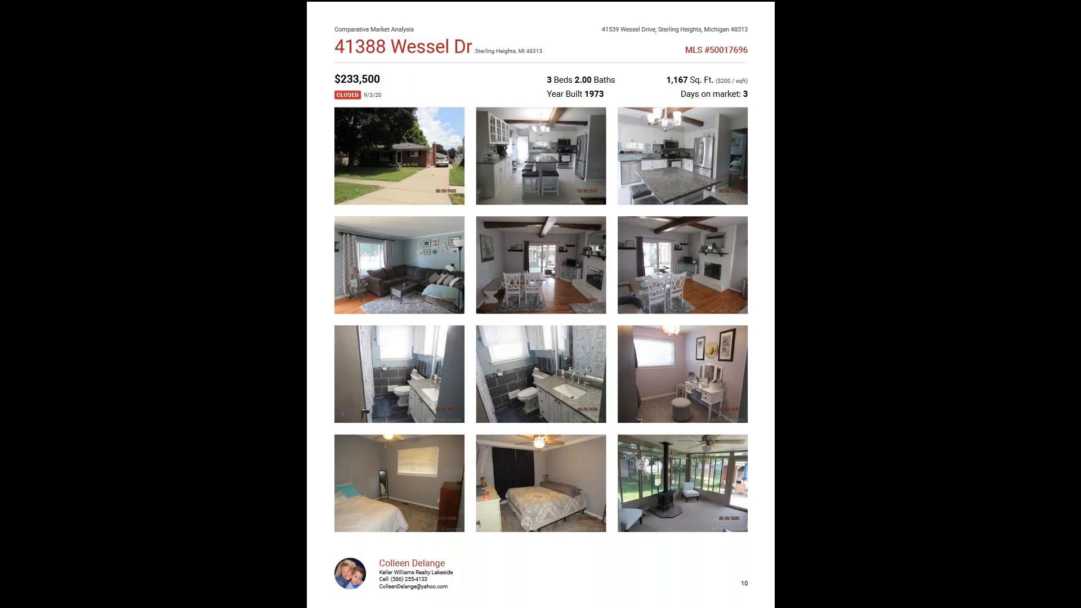
key(Right)
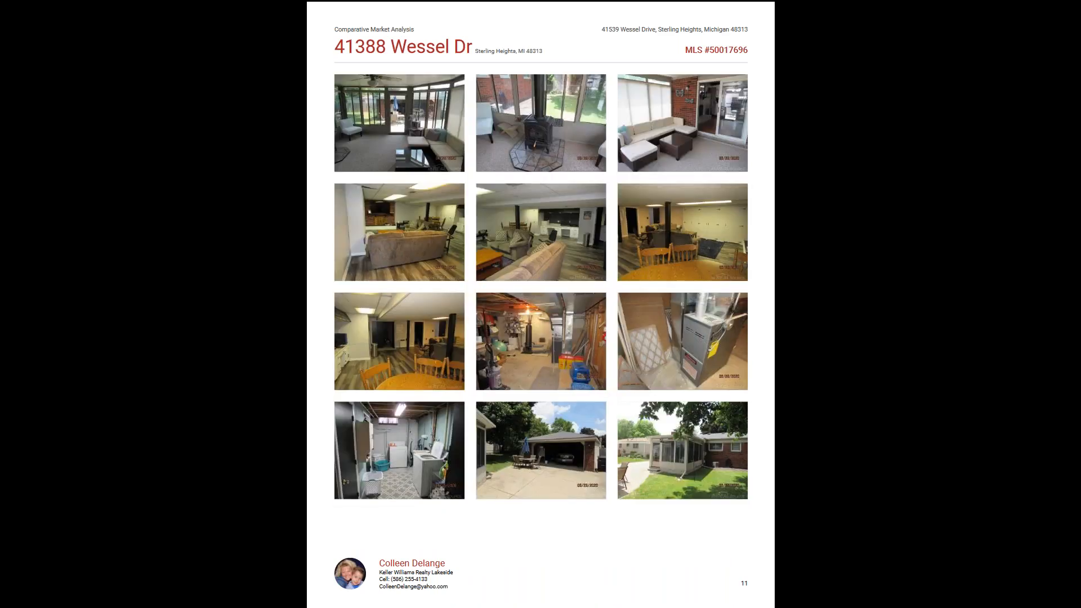
key(Right)
key(Right)
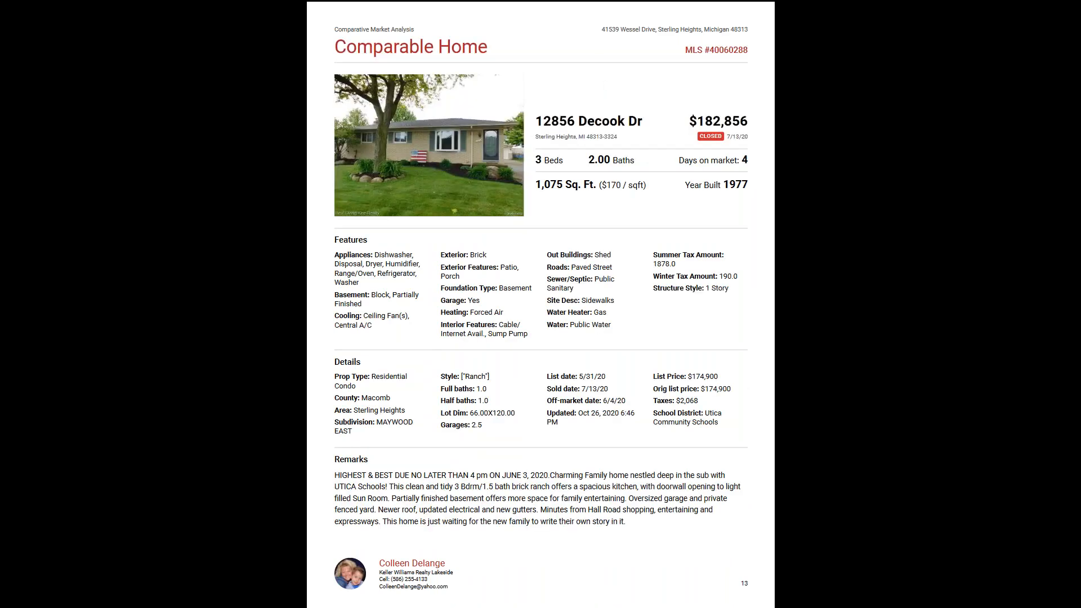
key(Right)
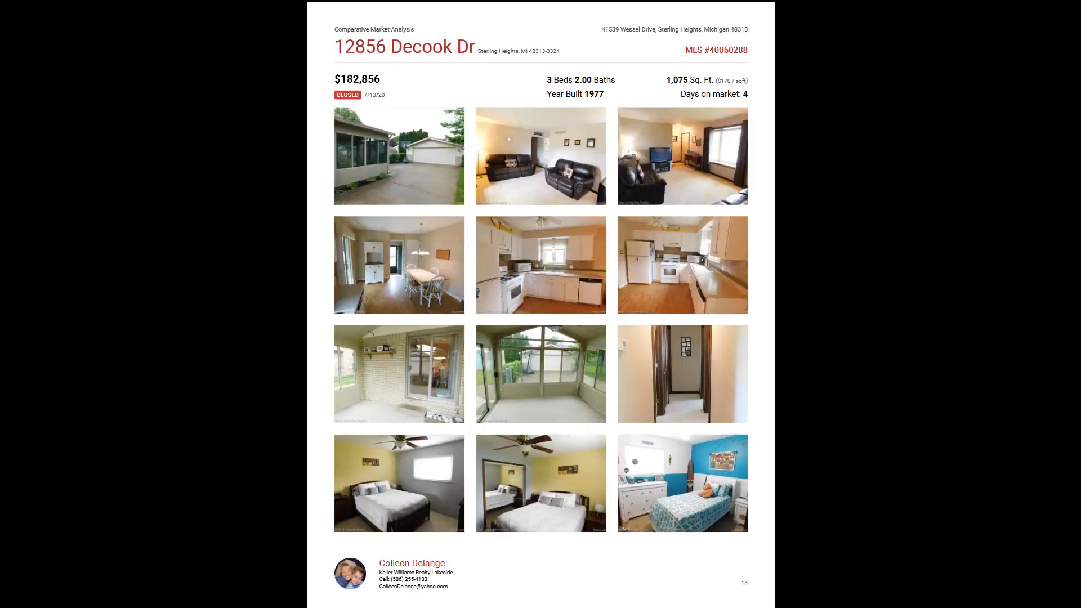
key(Right)
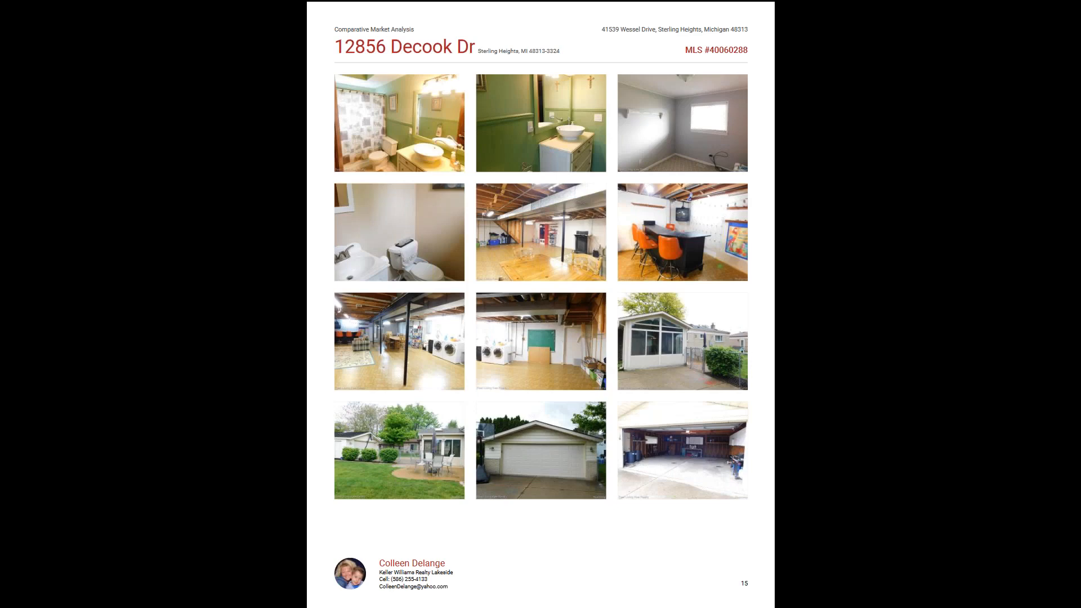
- Page through the third comparable home to the Sold Property Analysis: 102.4% of list, 6 days
key(Right)
key(Right)
key(Right)
key(Right)
key(Right)
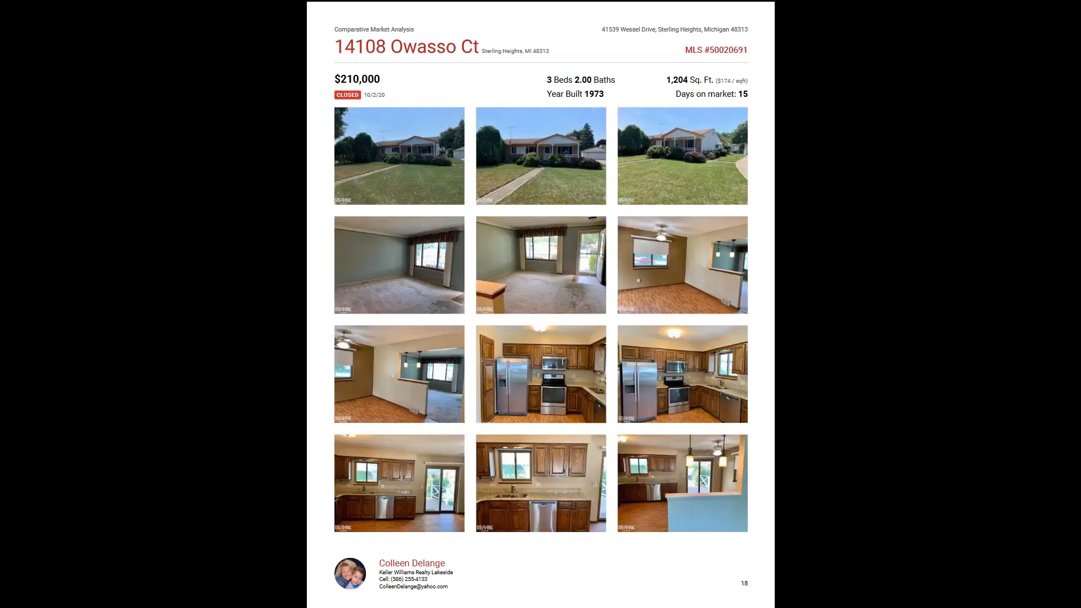
key(Right)
key(Right)
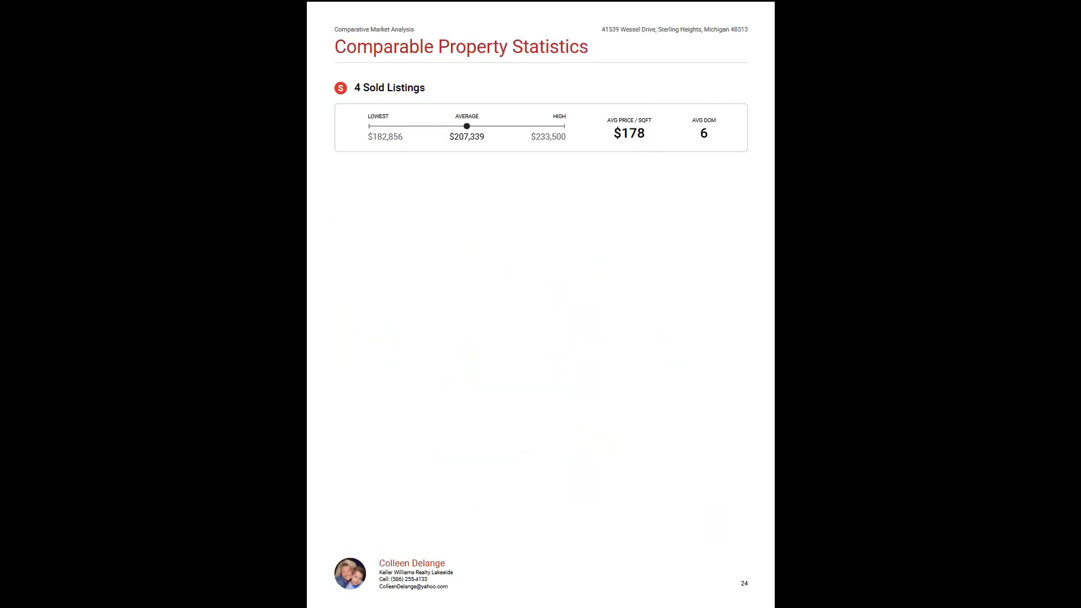
key(Right)
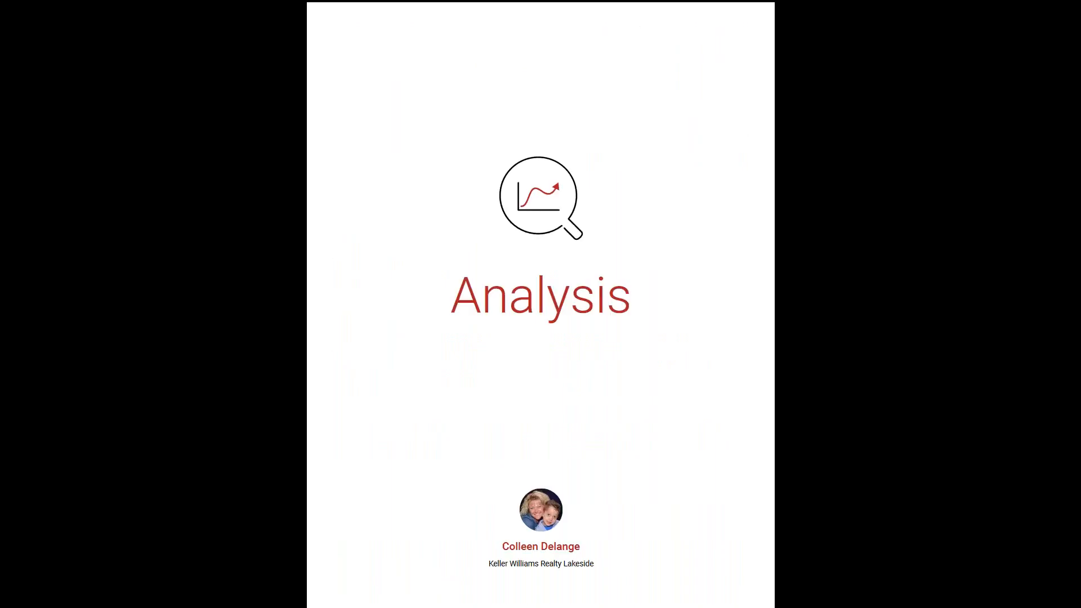
key(Right)
key(Left)
key(Left)
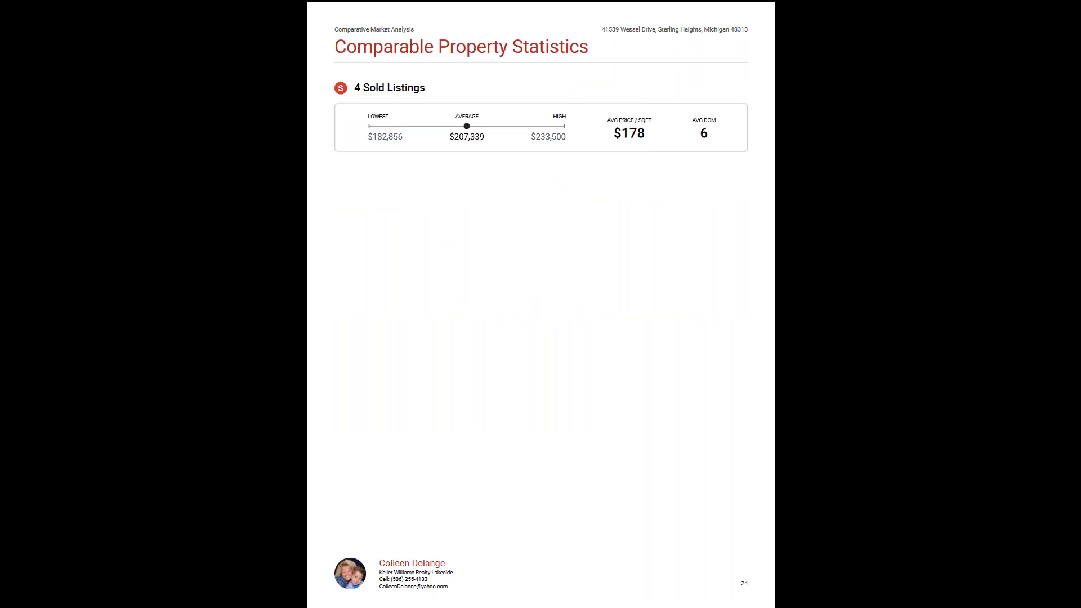
key(Right)
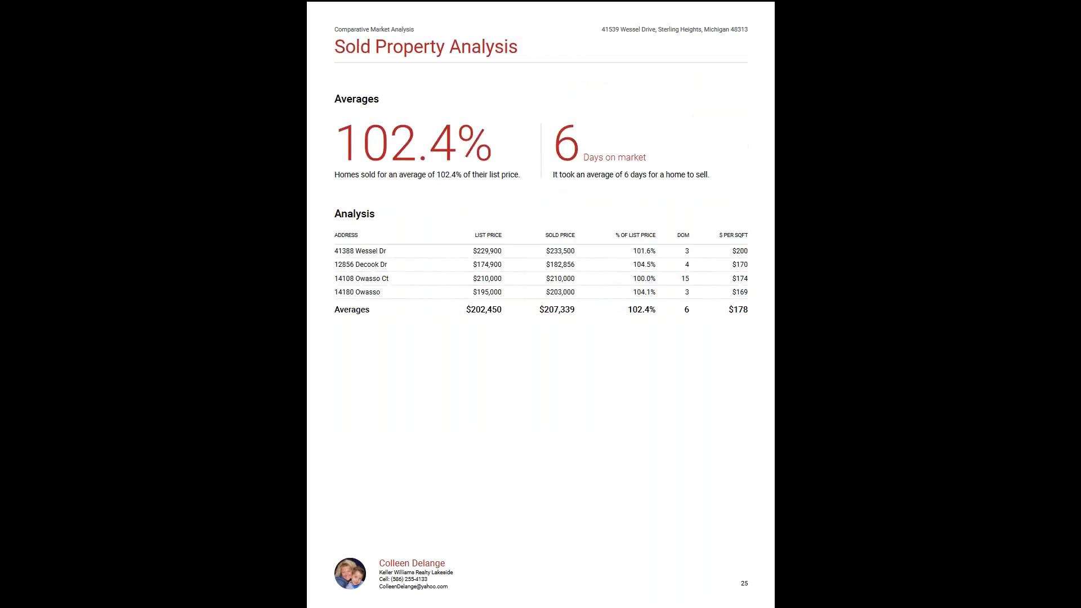
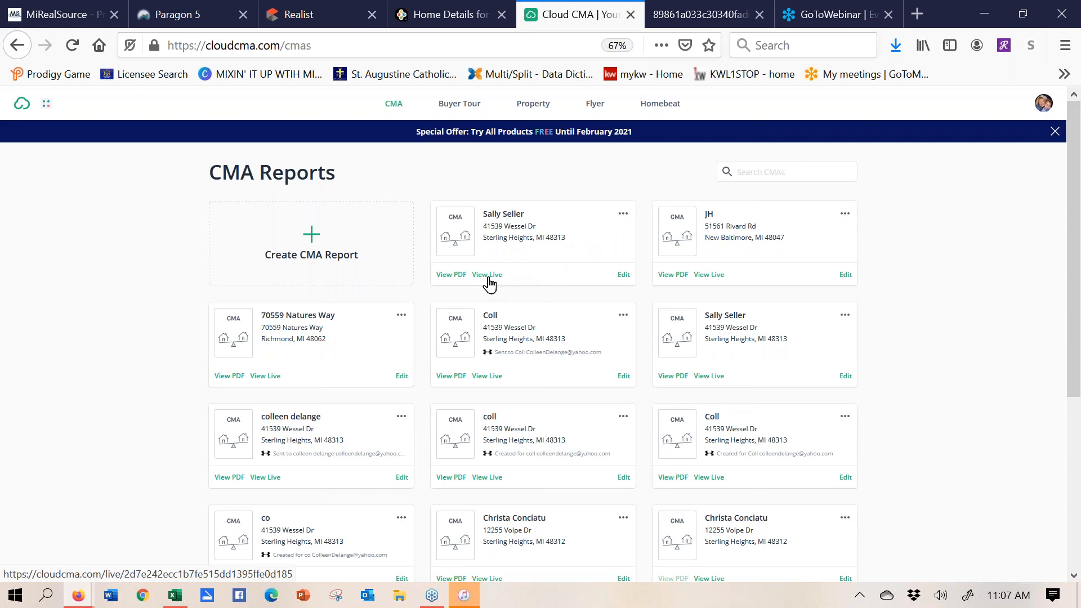
- Launch the first report live, view the virtual meeting service choices, and go to About Me
click(487, 275)
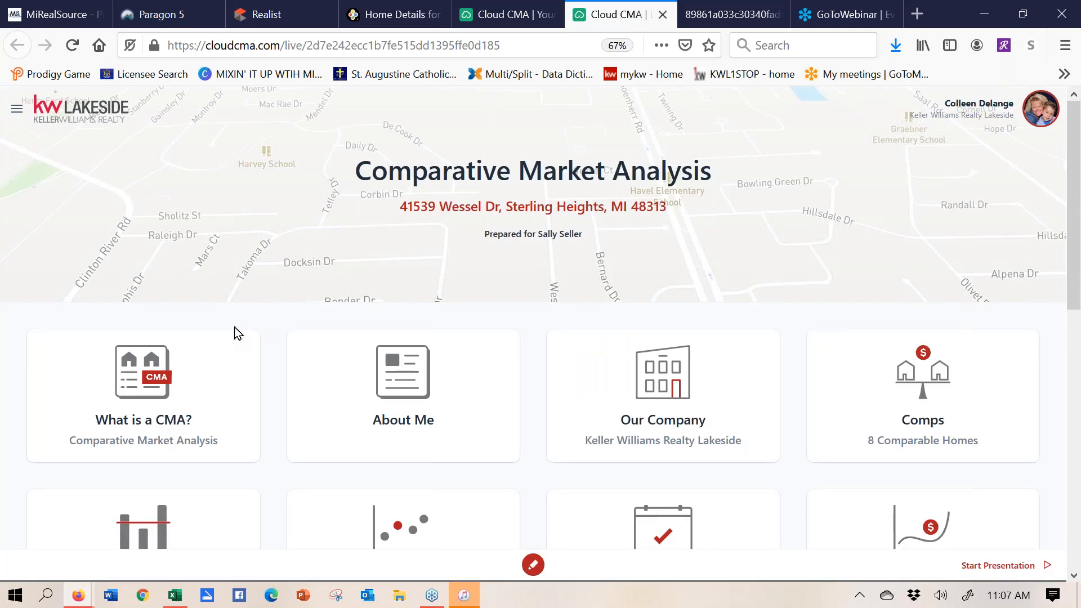
click(17, 109)
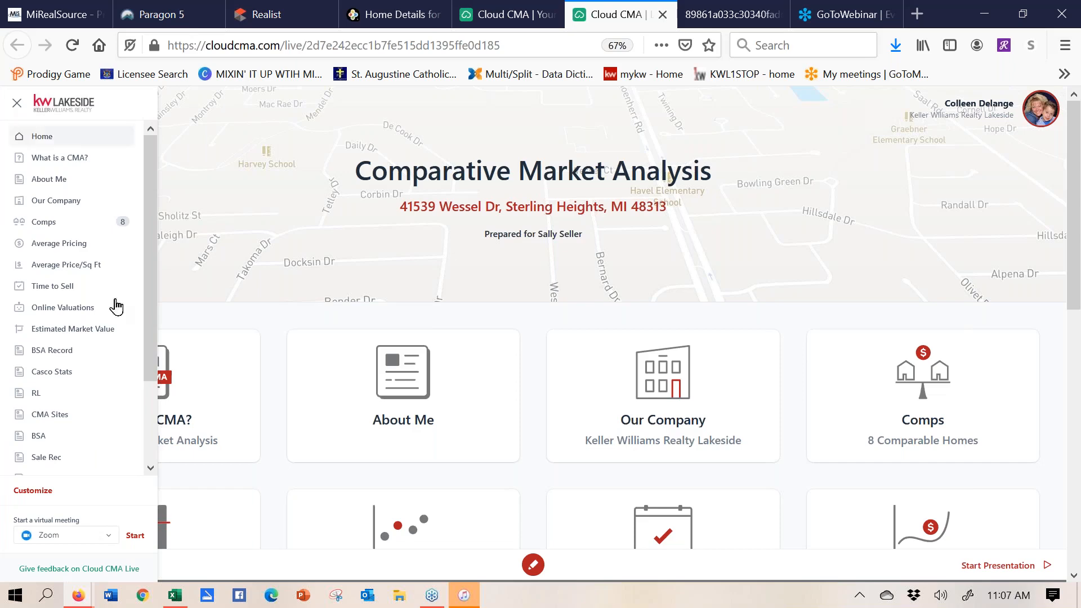
click(110, 539)
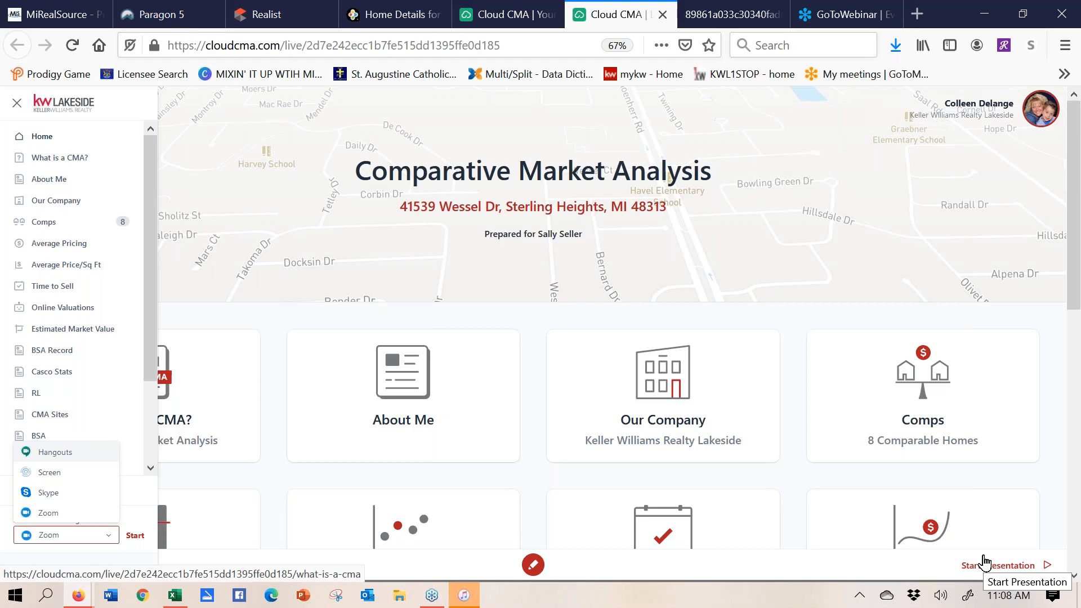
click(62, 179)
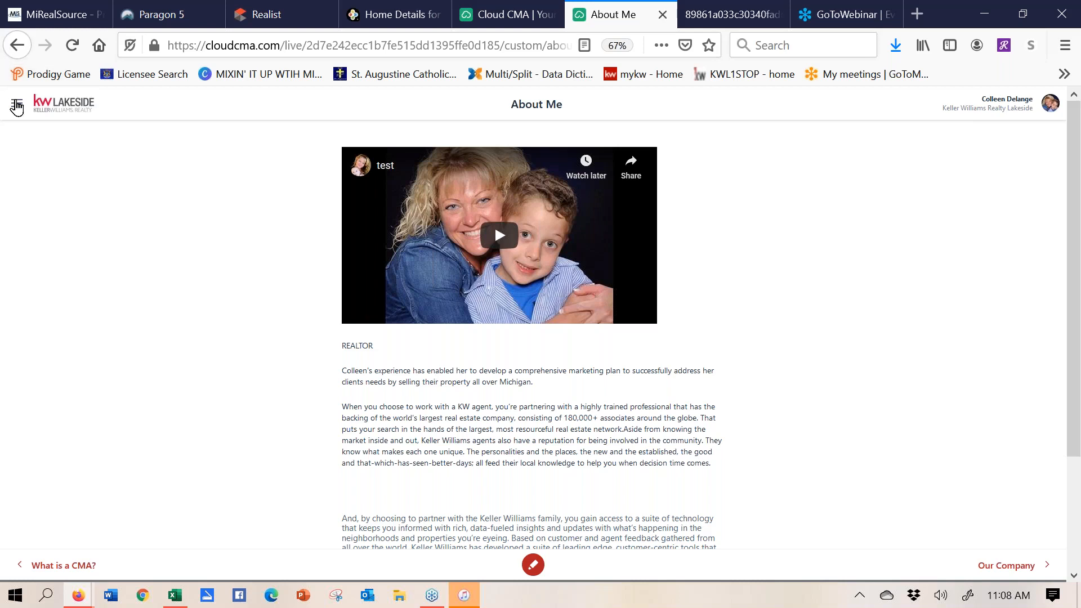
- Visit the Our Company page, then the Comps page comparing the 8 comparable homes
click(17, 104)
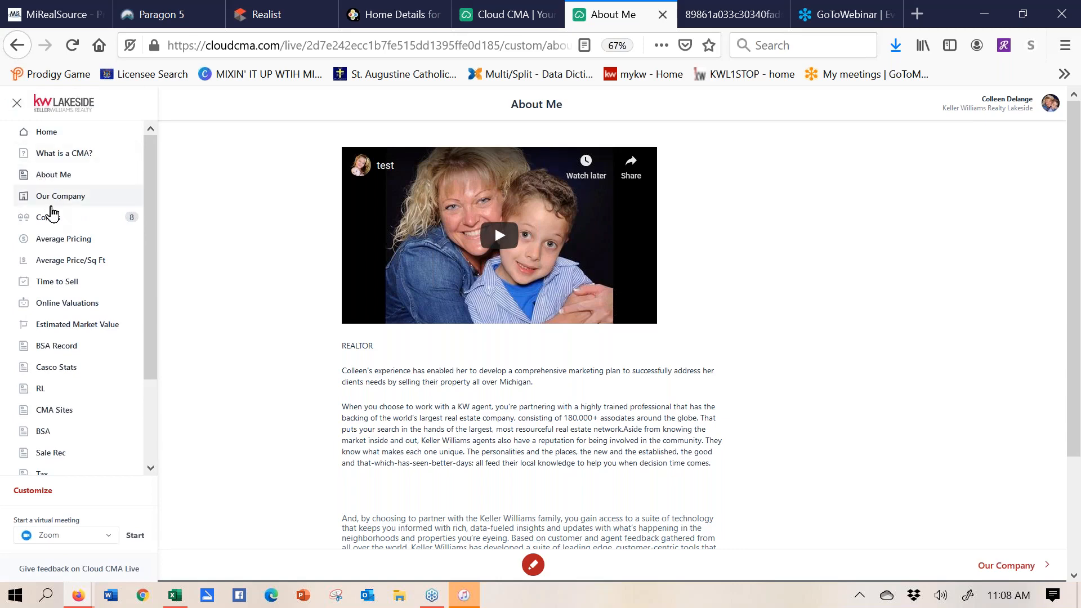
click(50, 209)
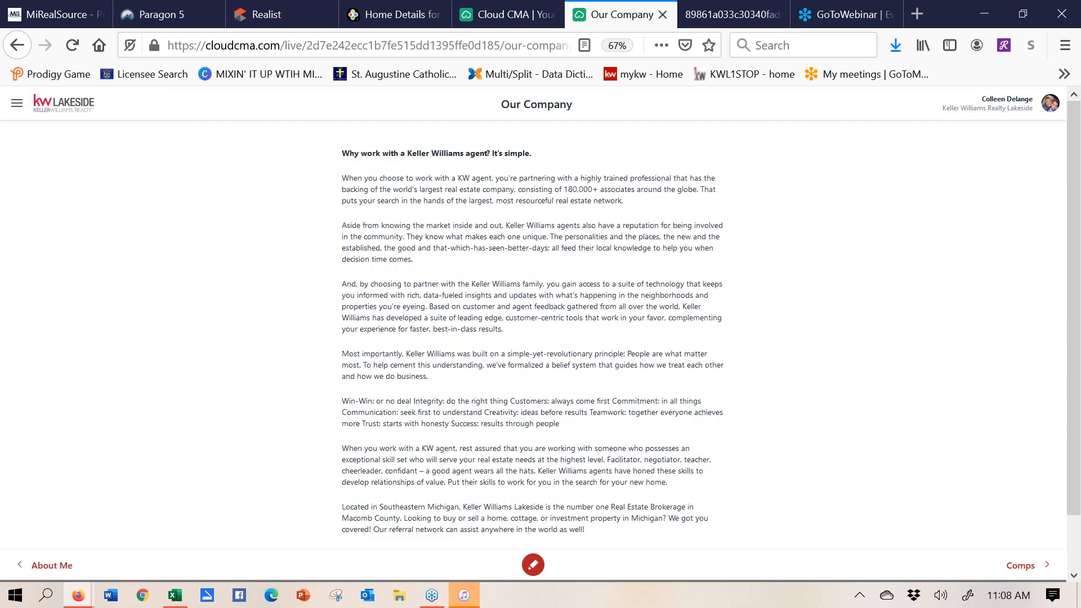
click(17, 103)
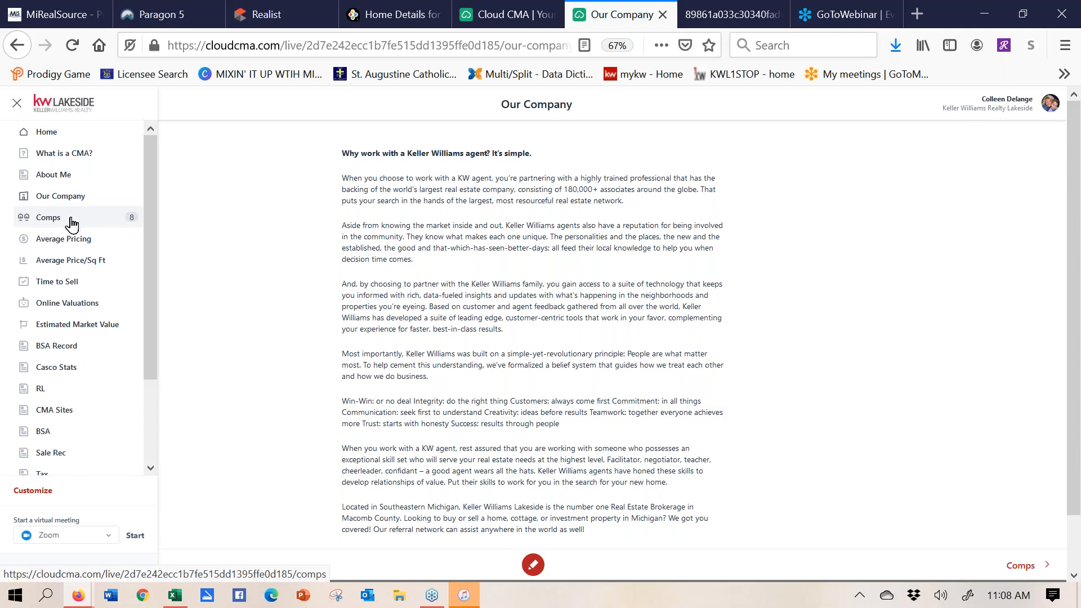
click(50, 218)
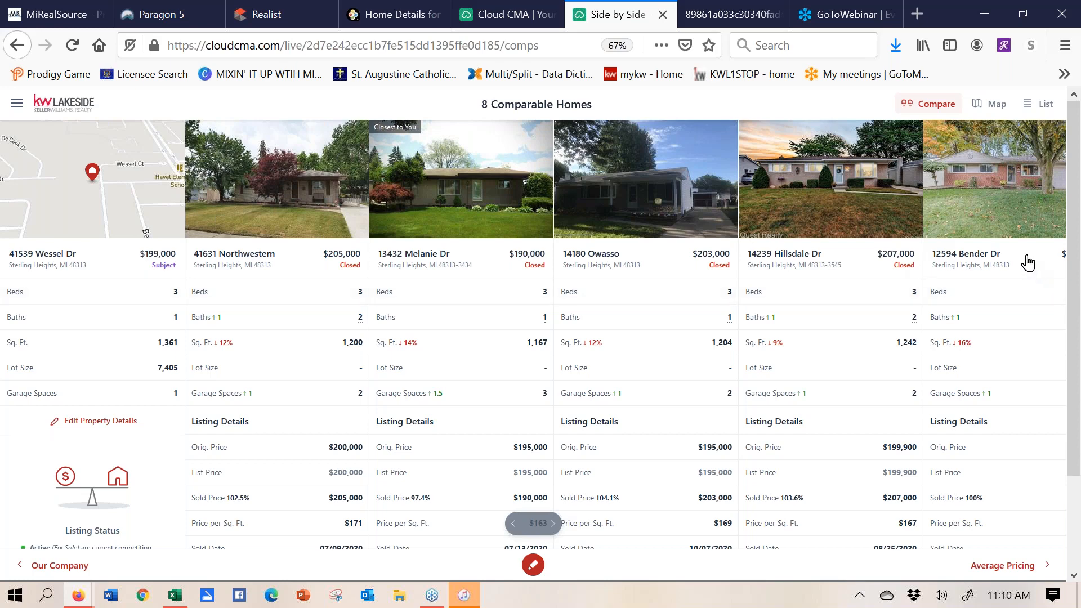
- On the comps map, include the nearby $222,000 sold home as a comp, then remove it
click(990, 112)
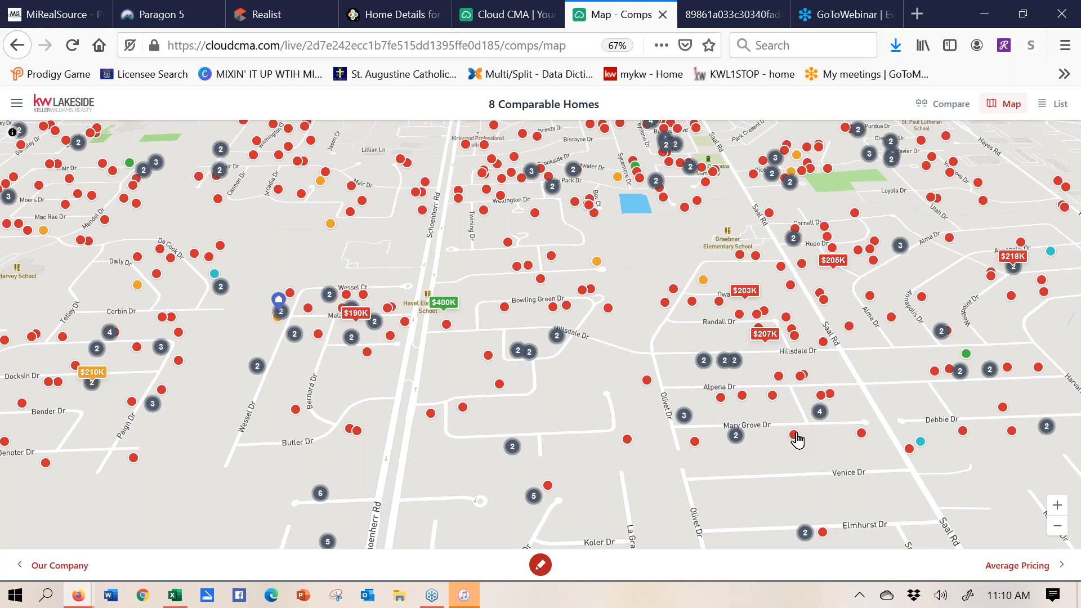
click(795, 435)
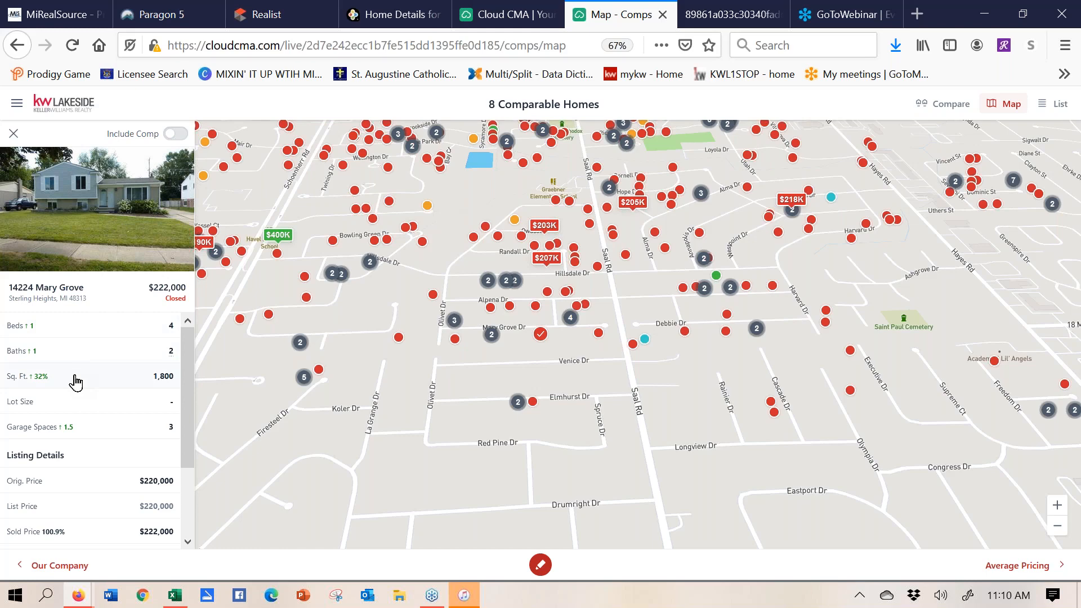
click(176, 135)
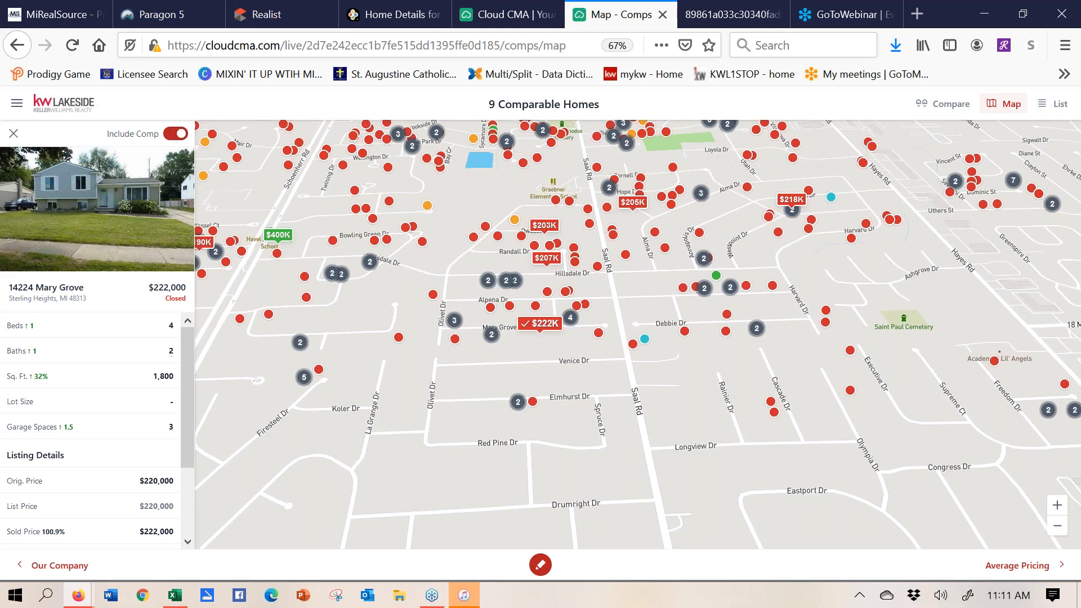
click(175, 134)
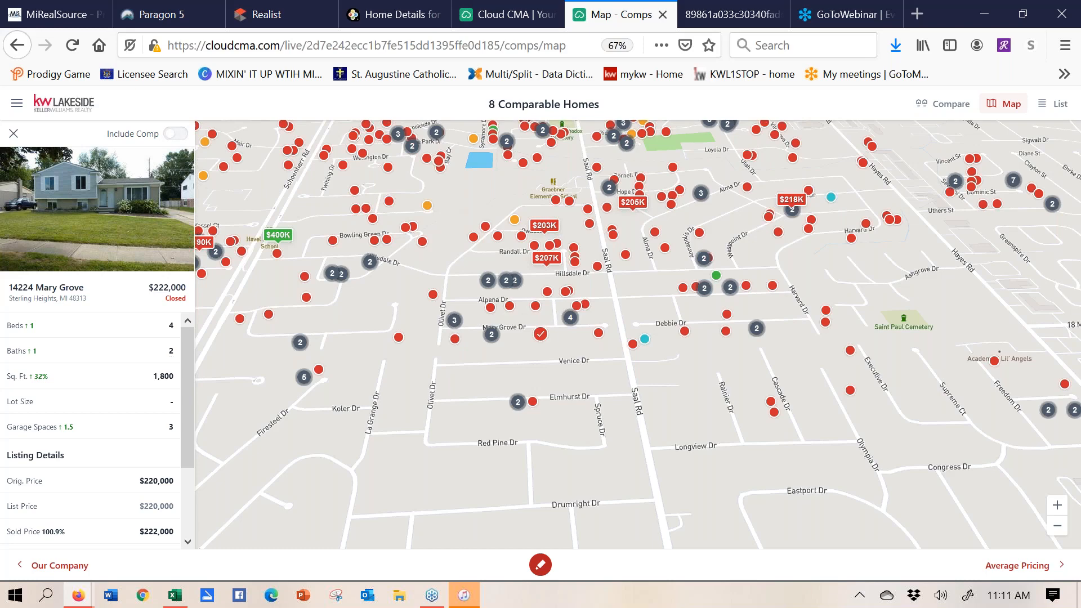
- Close the property details and return to the CMA Reports list
click(13, 134)
mouse_move(14, 135)
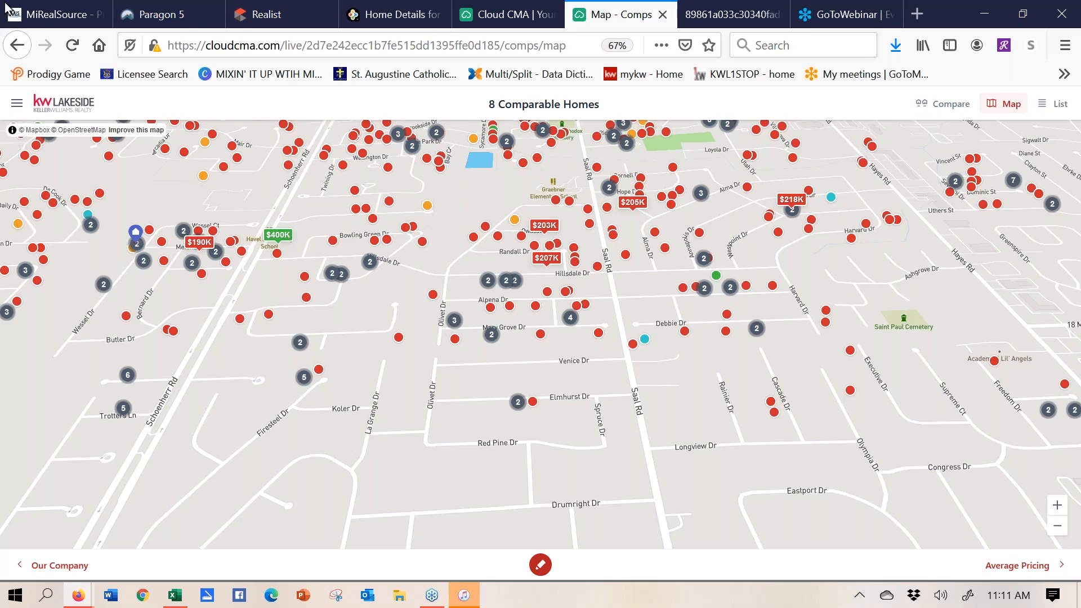
click(498, 20)
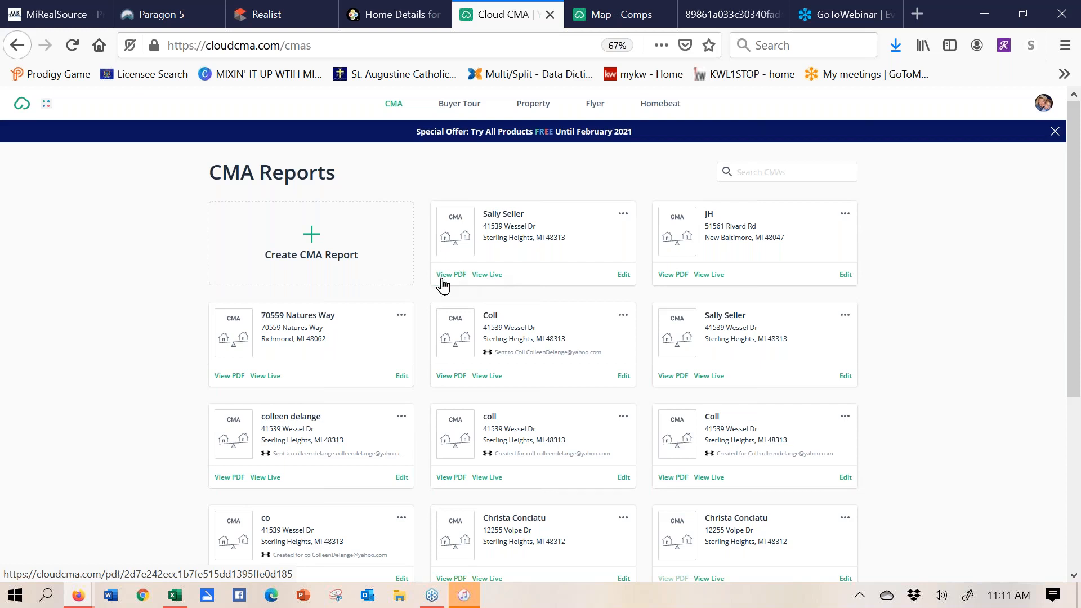
click(624, 213)
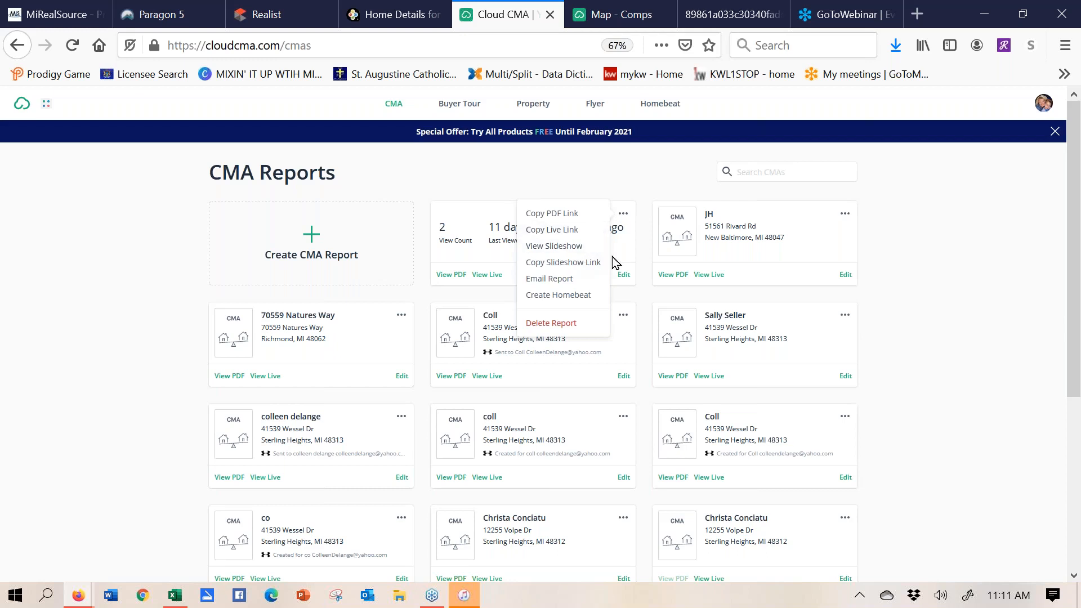
click(575, 331)
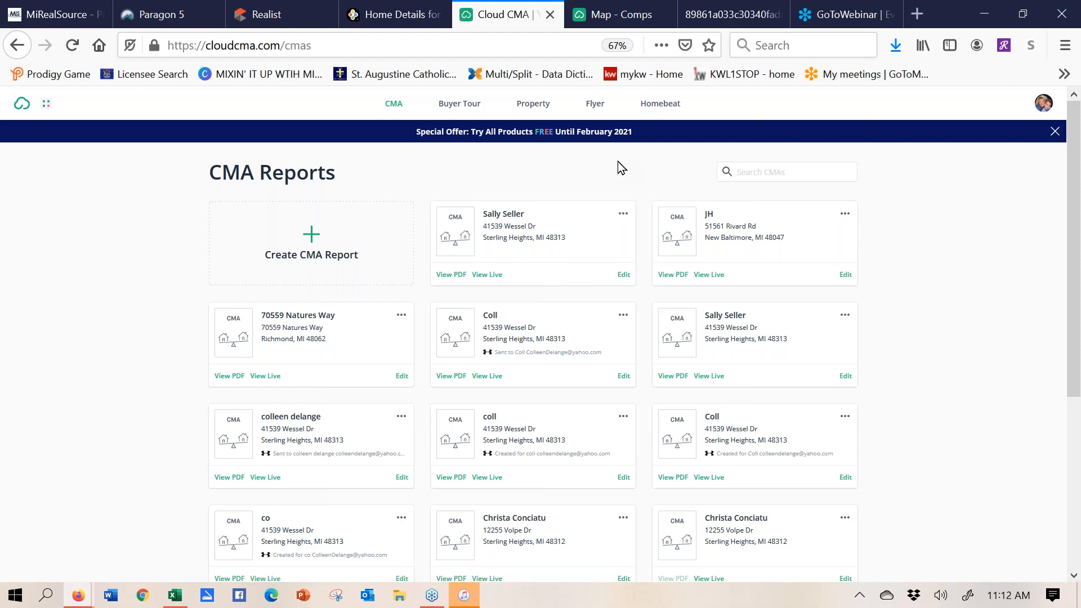
- Open the Custom Pages settings from the account menu and preview the Agent Resume page
click(1045, 106)
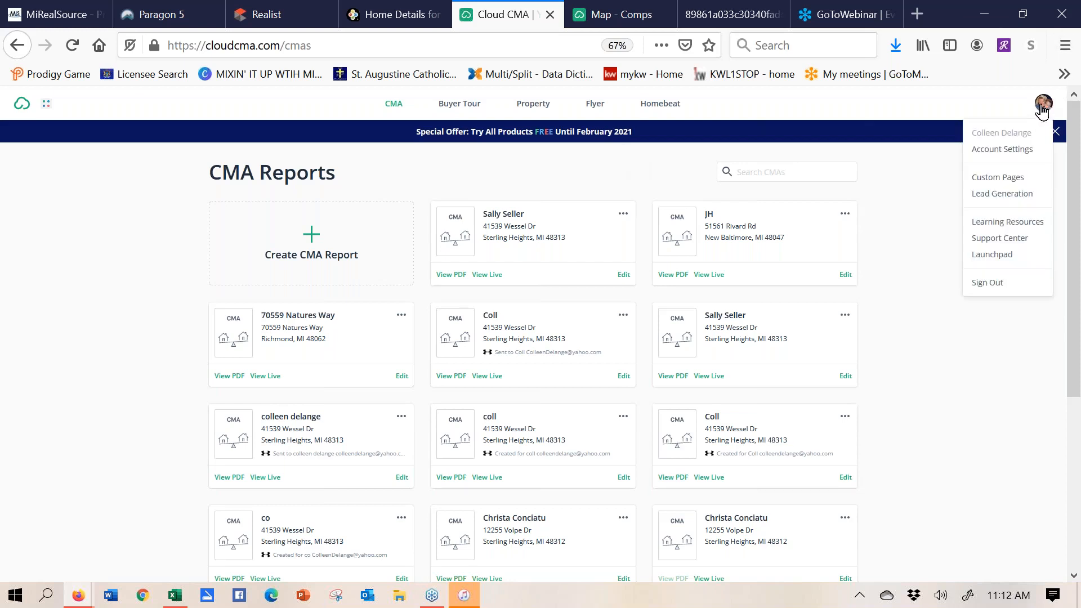
click(1009, 180)
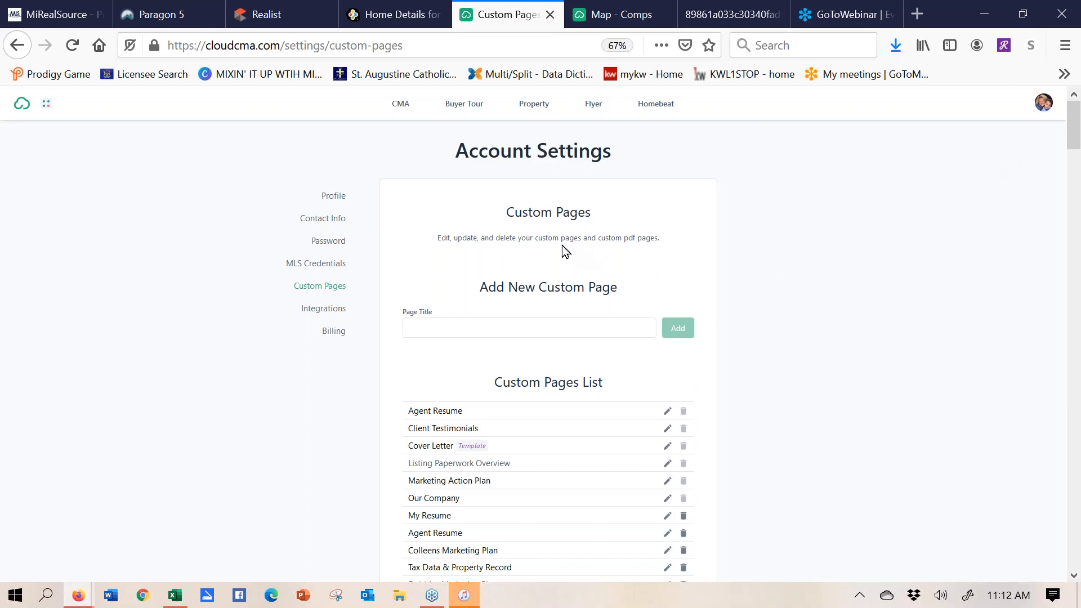
mouse_move(470, 413)
mouse_move(465, 499)
click(668, 412)
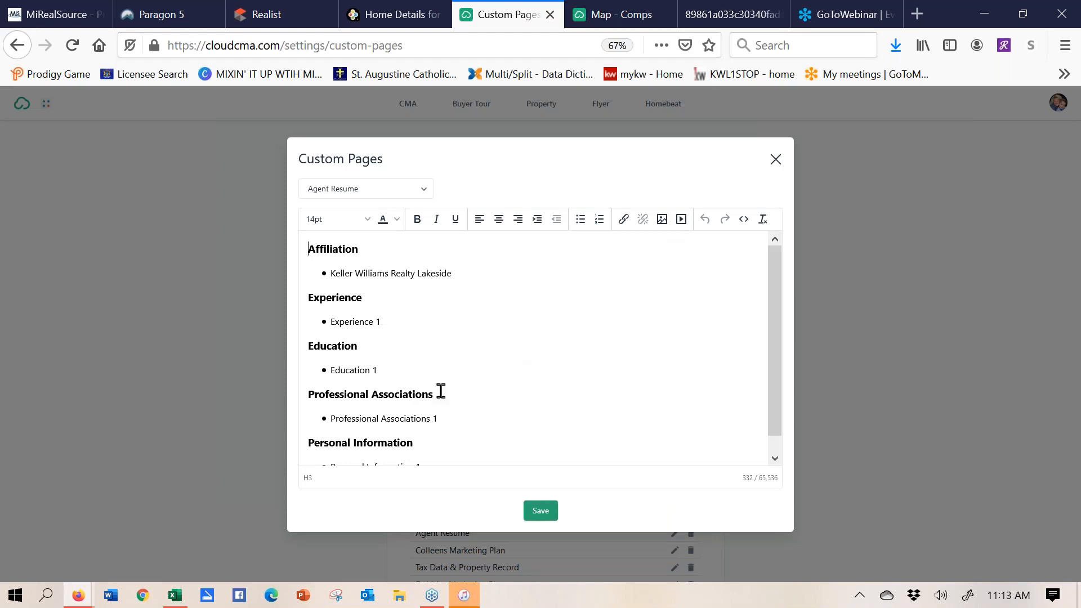
click(777, 162)
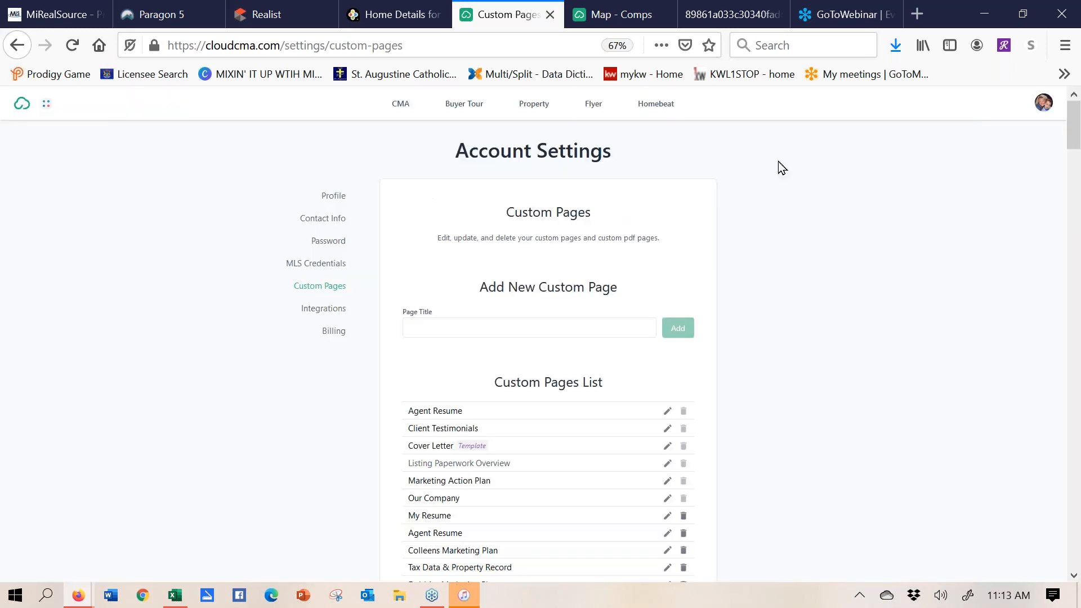
- Scroll the Custom Pages list past Our_Home.pdf down to the Upload PDF button
click(1074, 577)
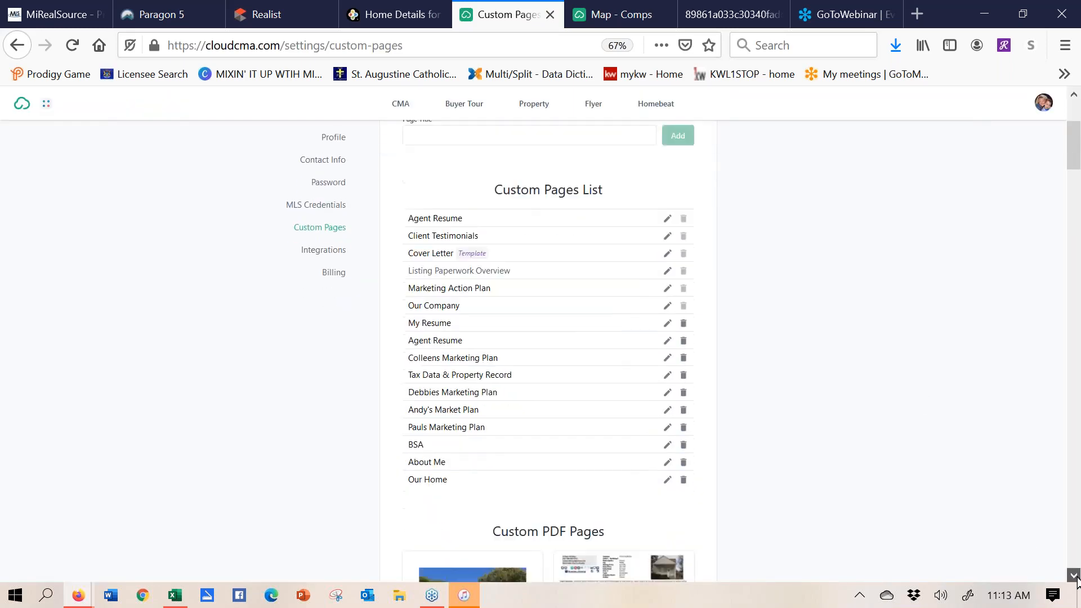
click(1074, 577)
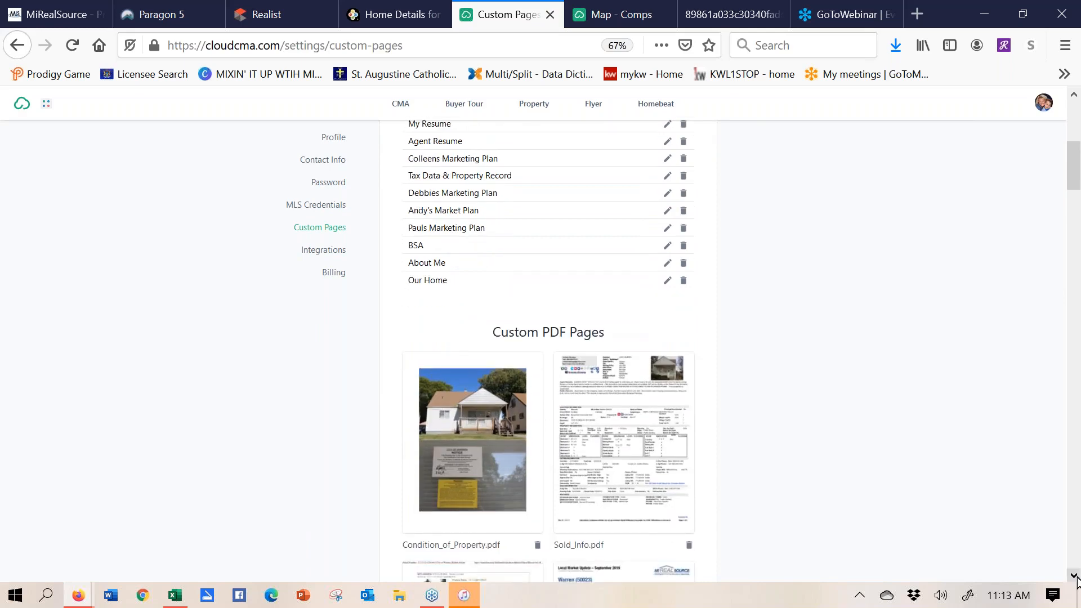
click(1074, 577)
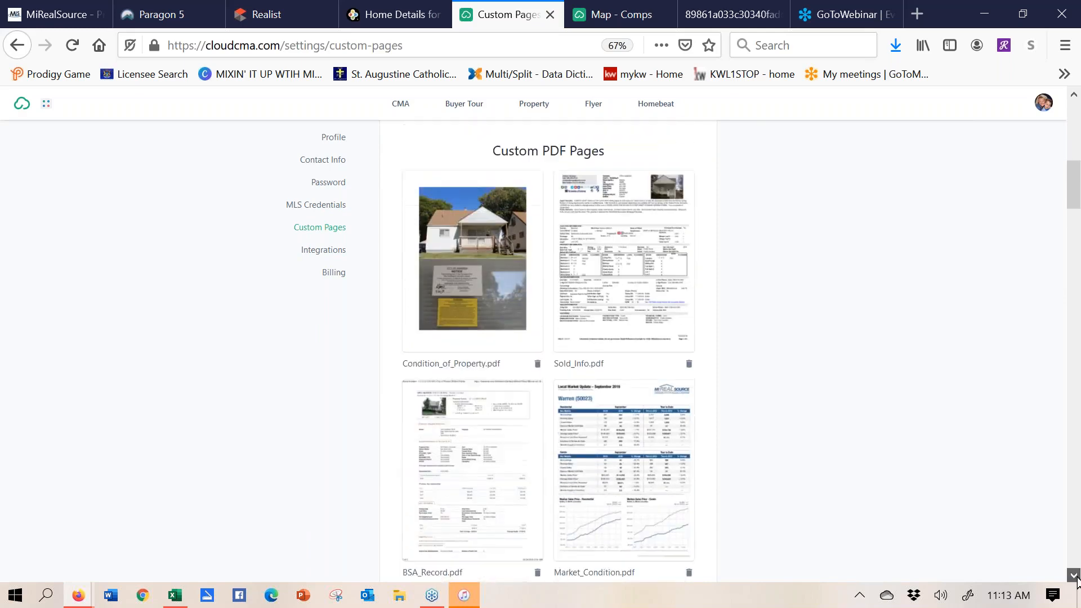
click(1075, 577)
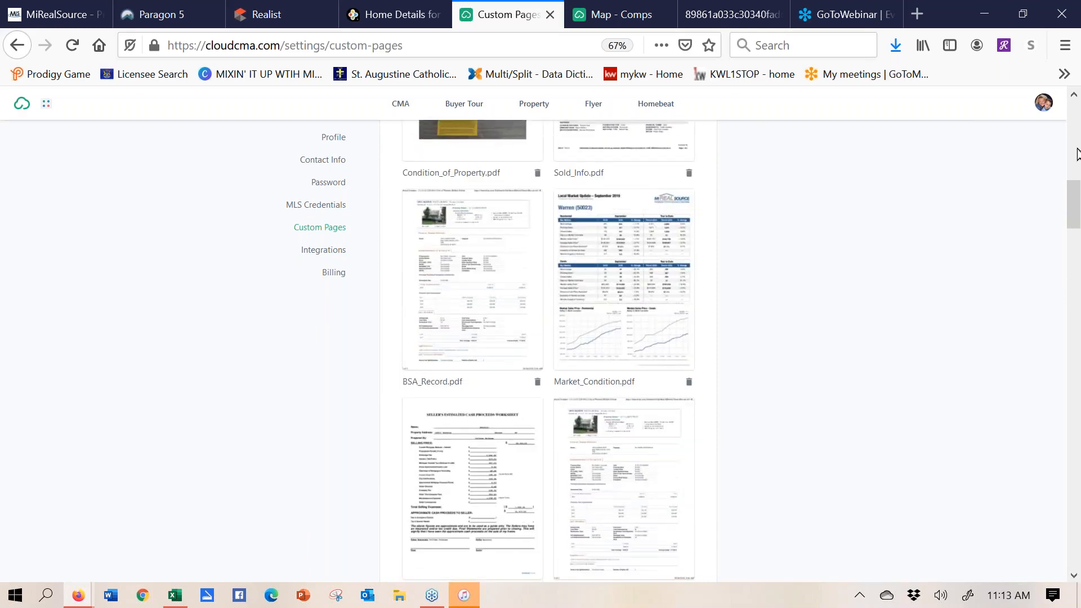
click(1075, 576)
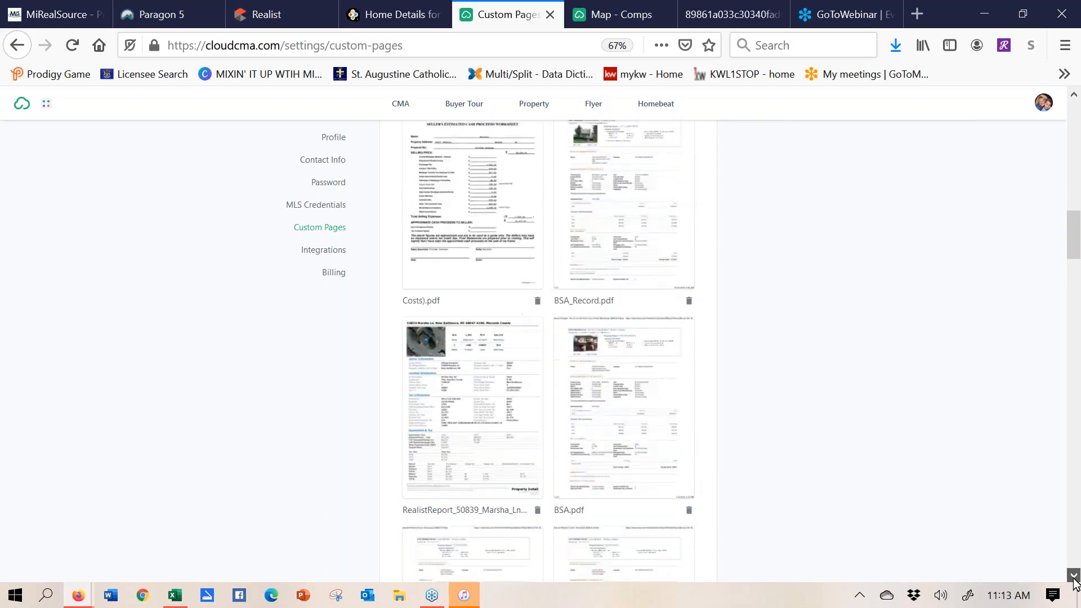
click(1074, 576)
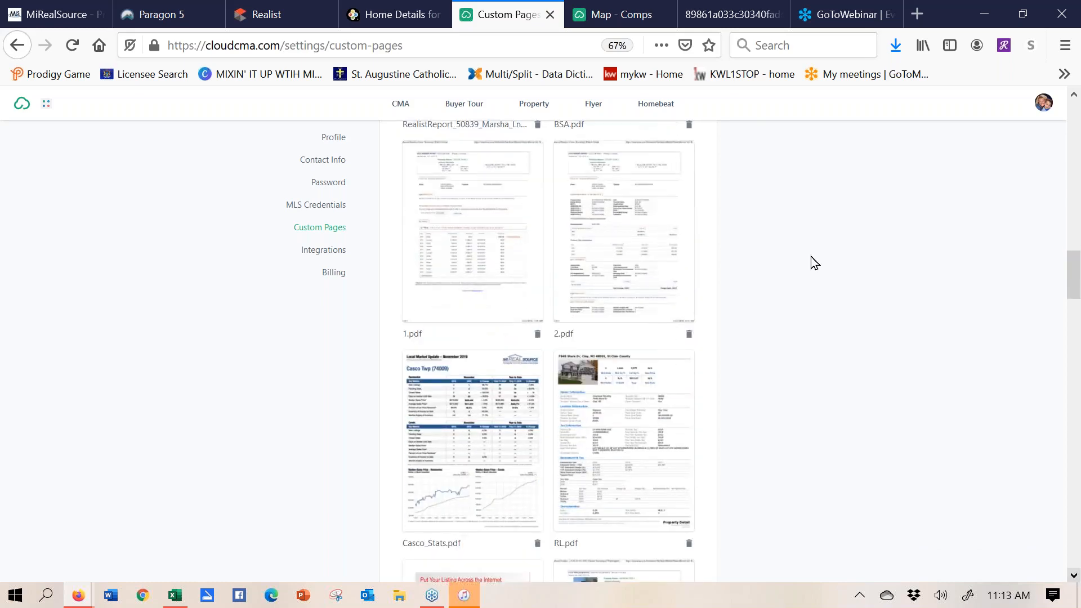
scroll(813, 261, down, 4)
scroll(844, 265, down, 10)
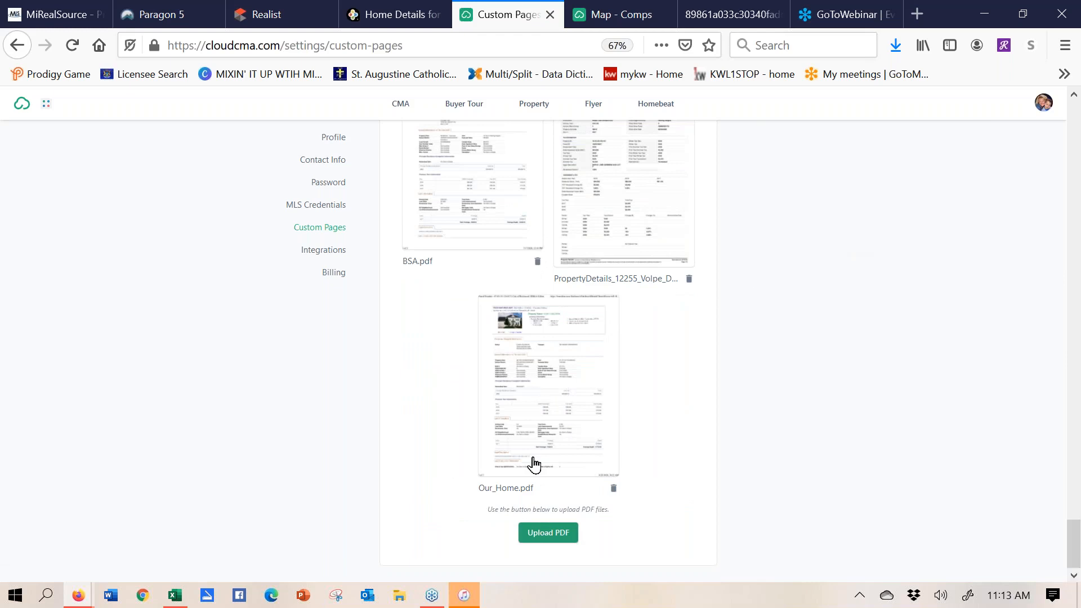
click(554, 538)
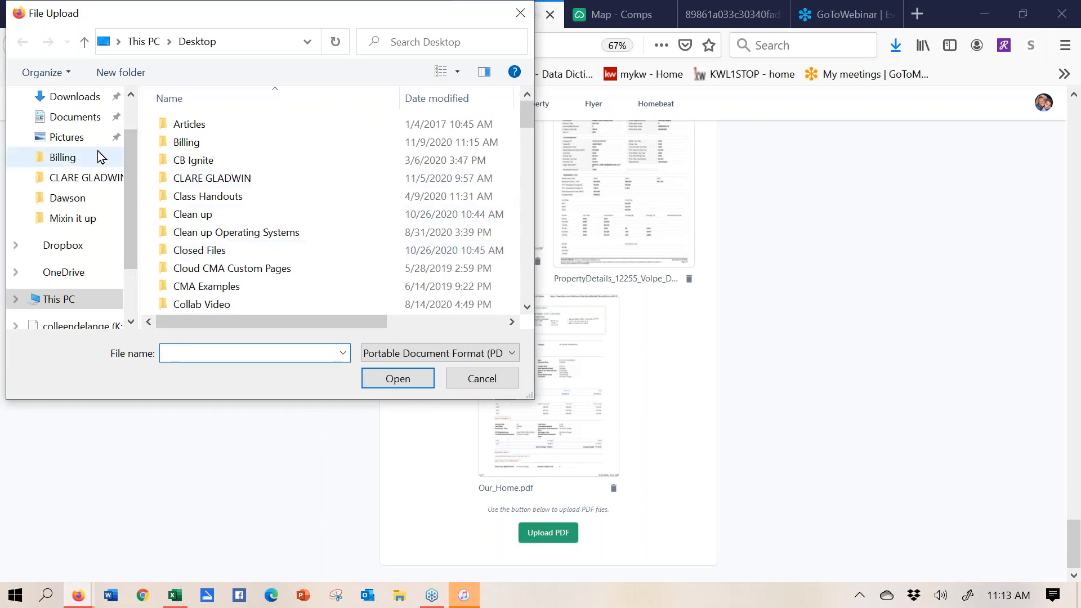
scroll(130, 166, up, 1)
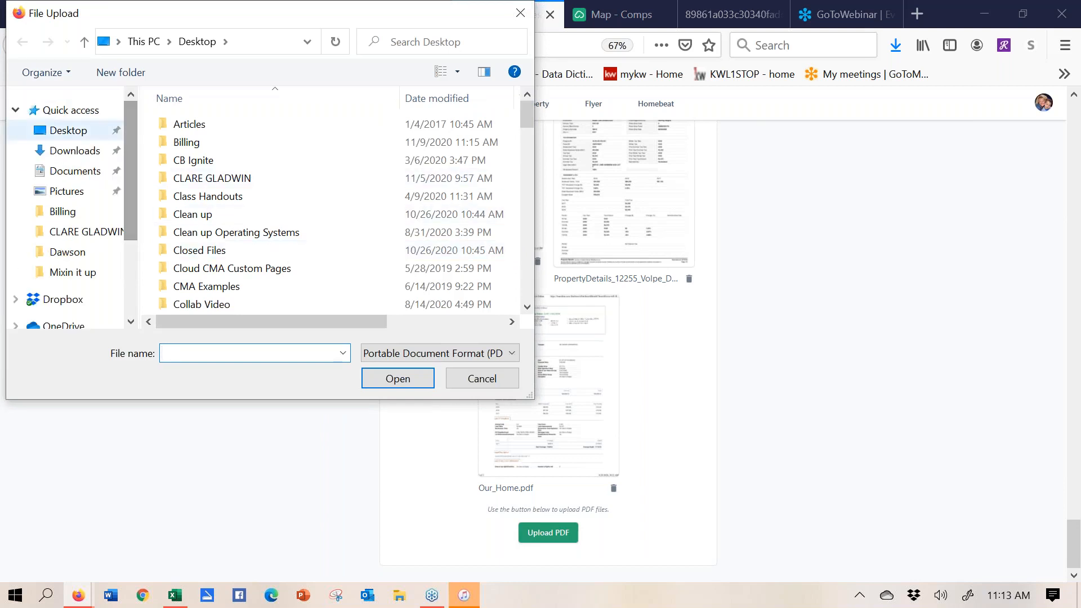
click(81, 153)
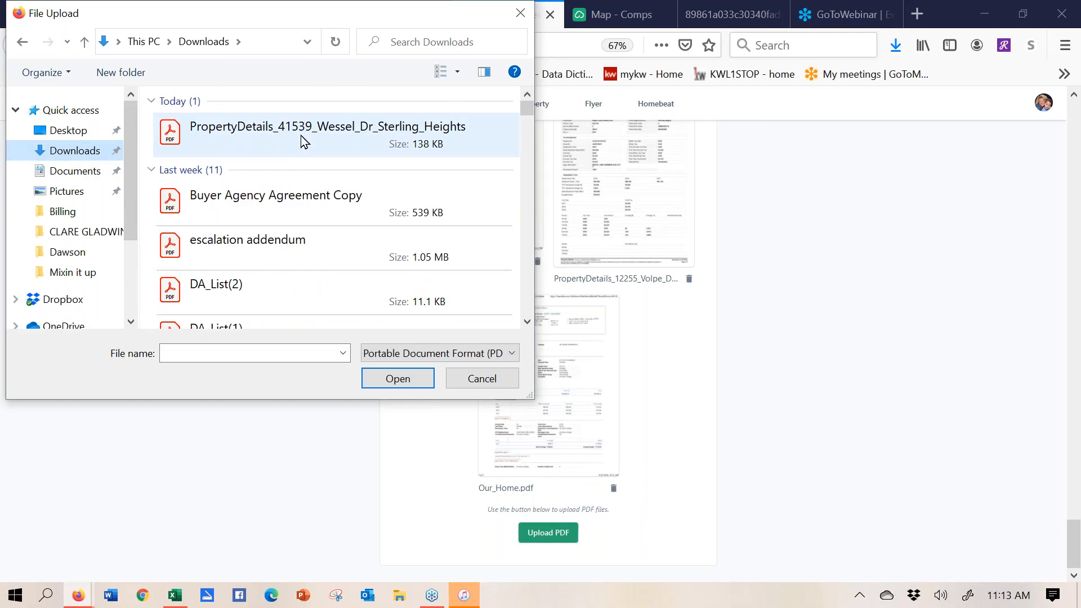
double_click(304, 141)
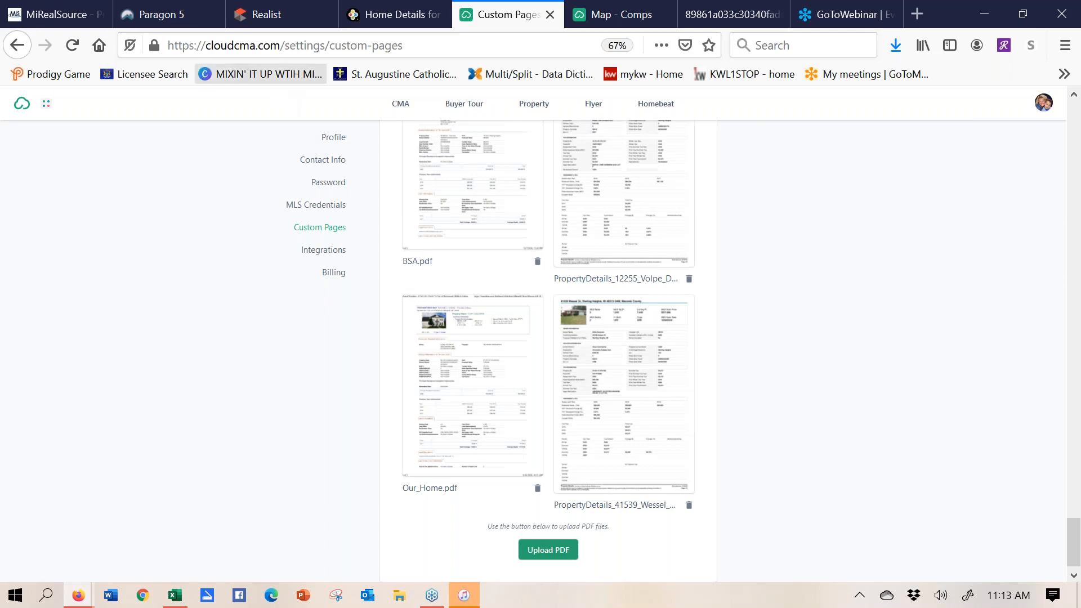
click(203, 18)
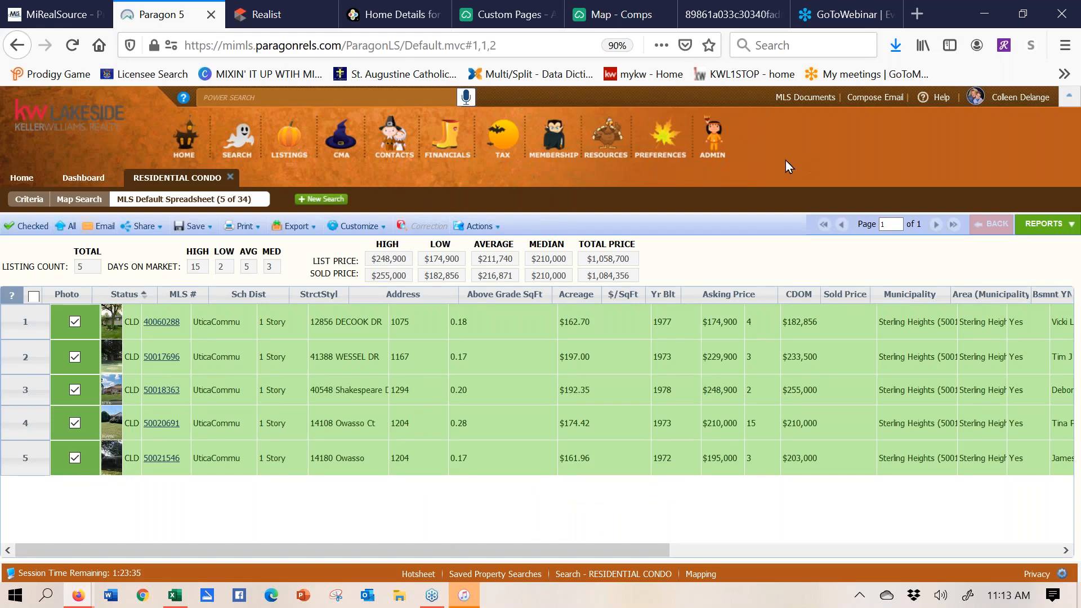
- Launch MarketStats from the Resources list under Social Media/Lead Gen in a new tab
click(609, 148)
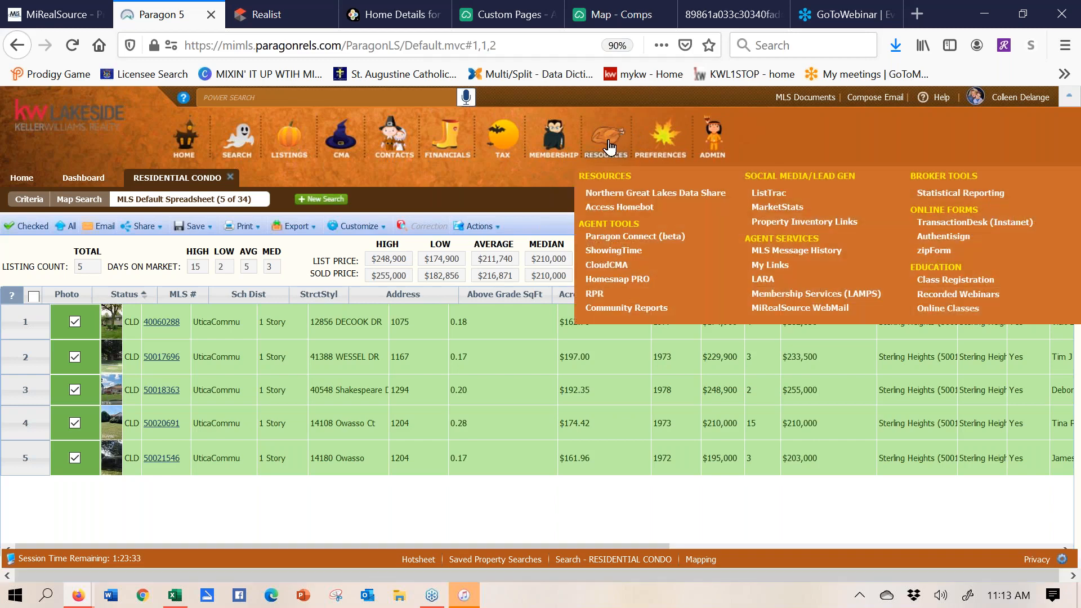
click(774, 216)
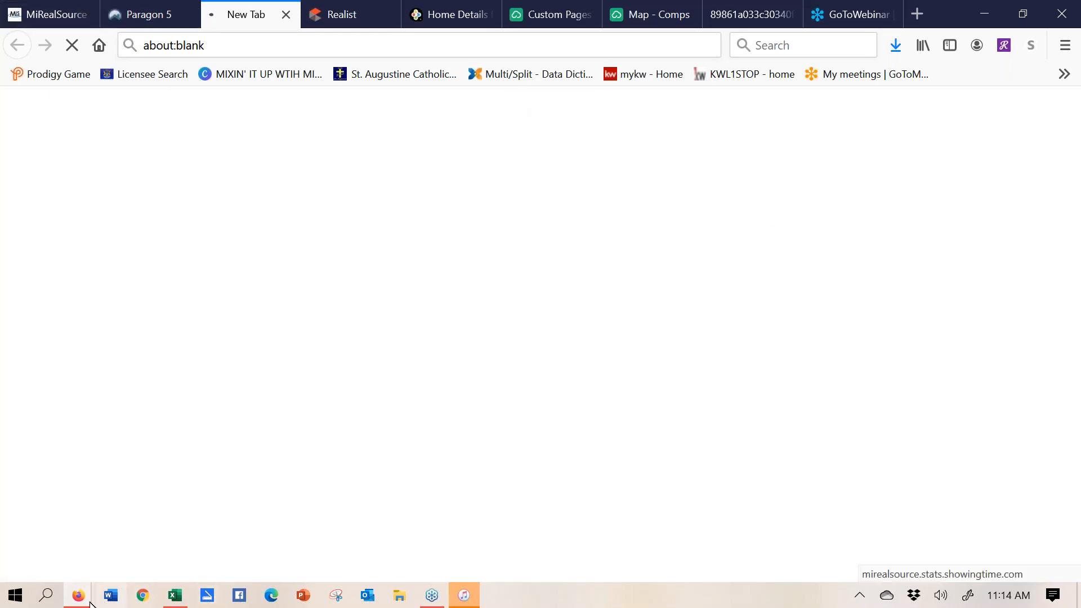
mouse_move(85, 600)
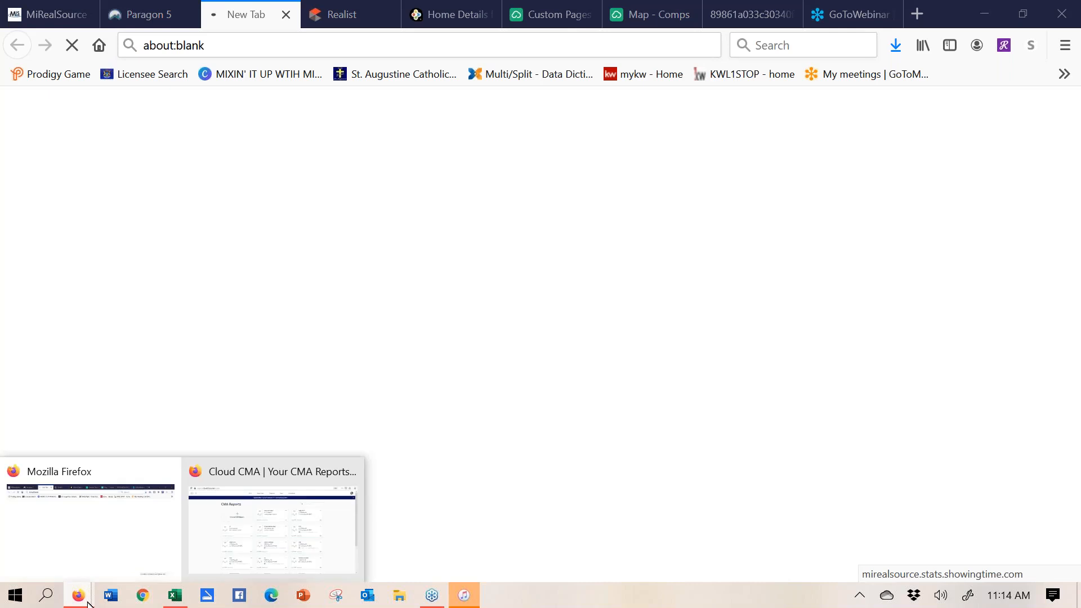
click(213, 543)
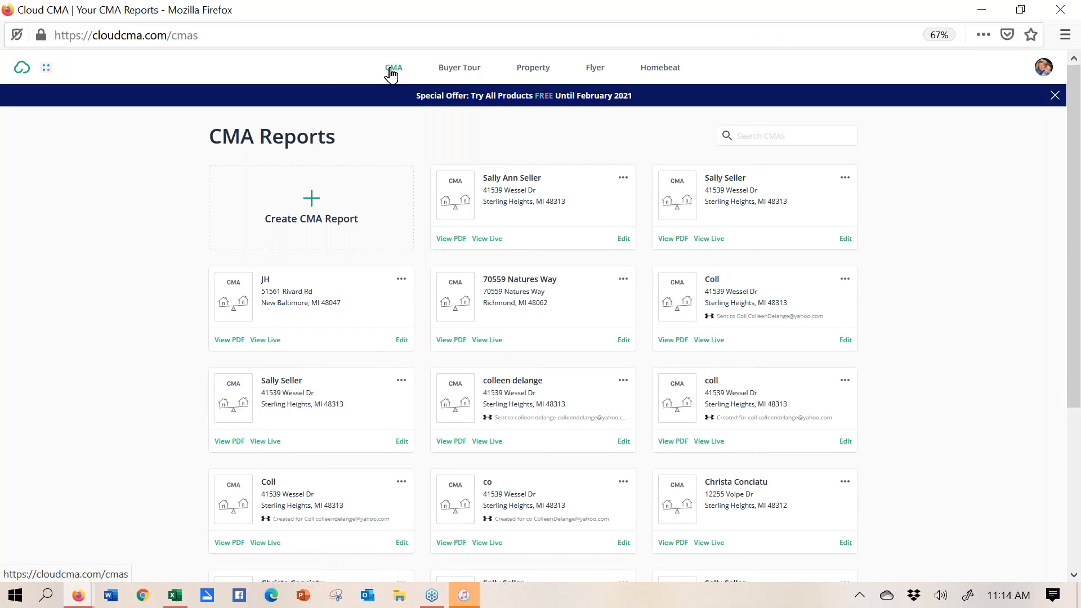
click(705, 544)
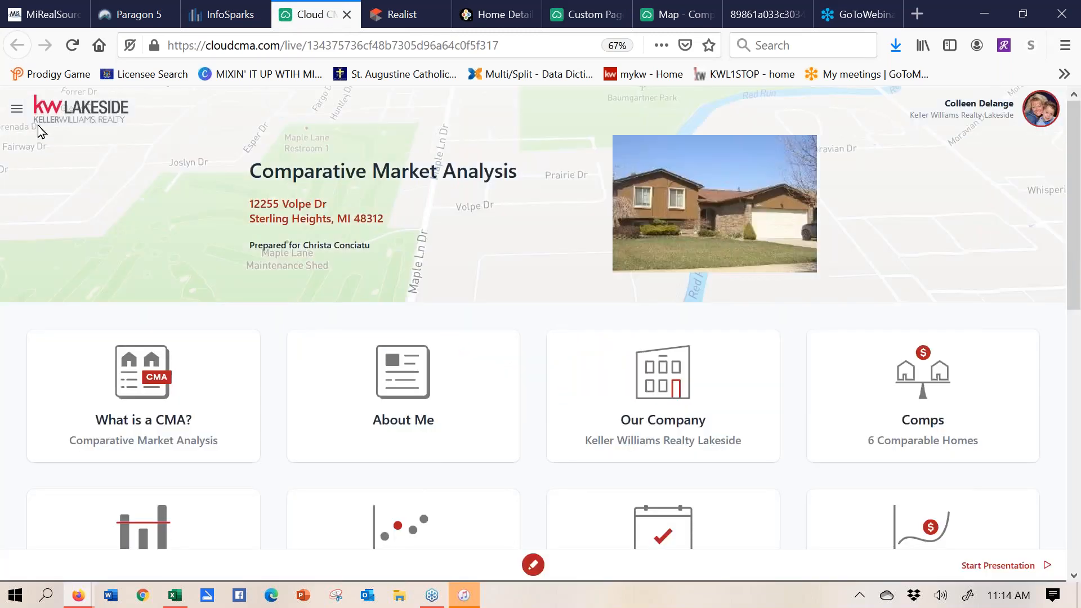
click(17, 110)
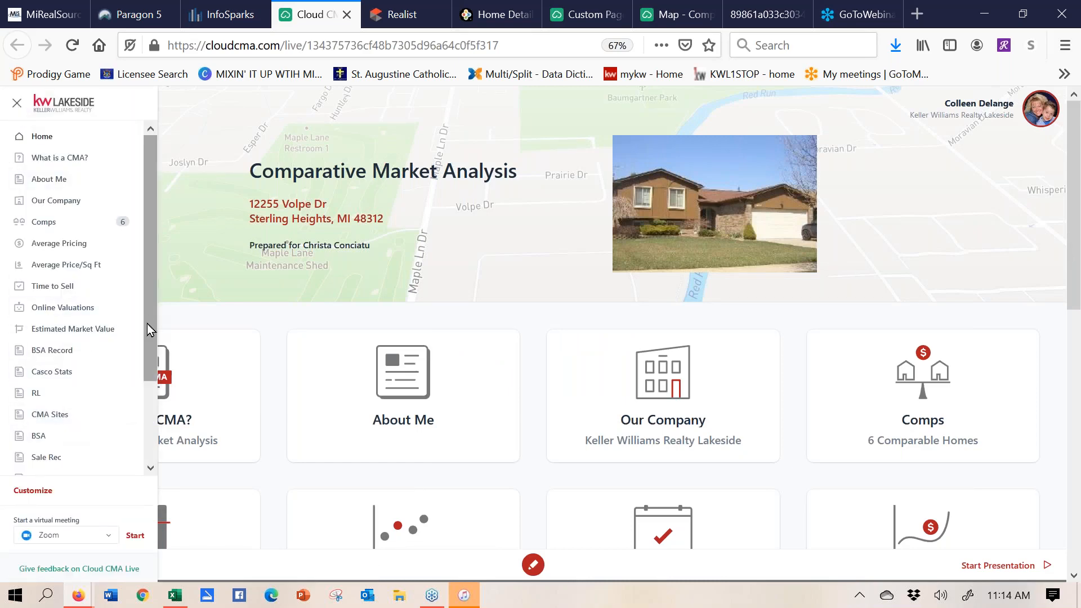
drag(150, 330, 162, 392)
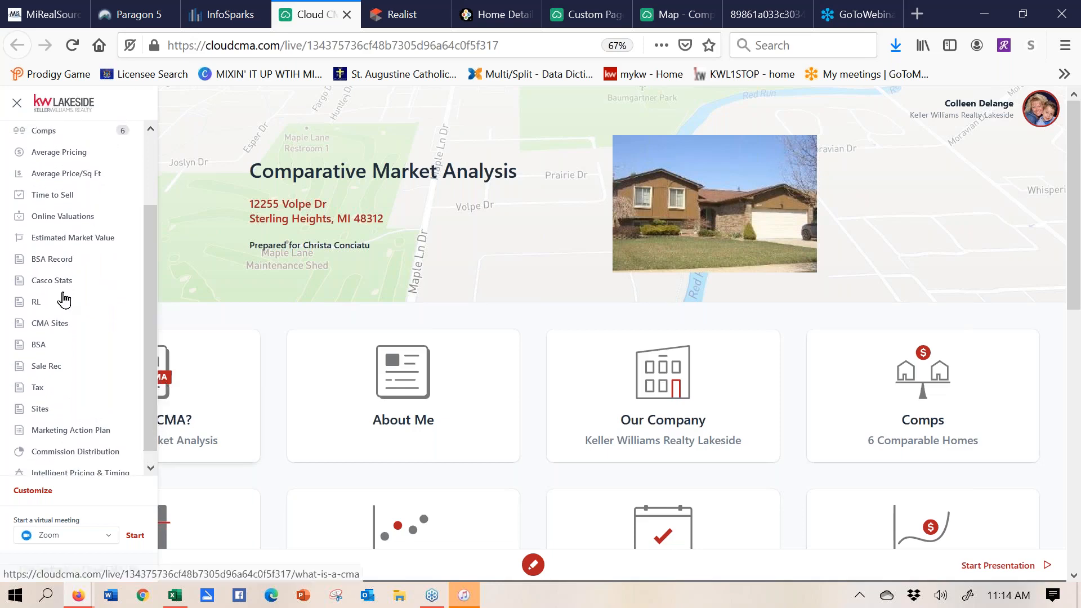
click(55, 284)
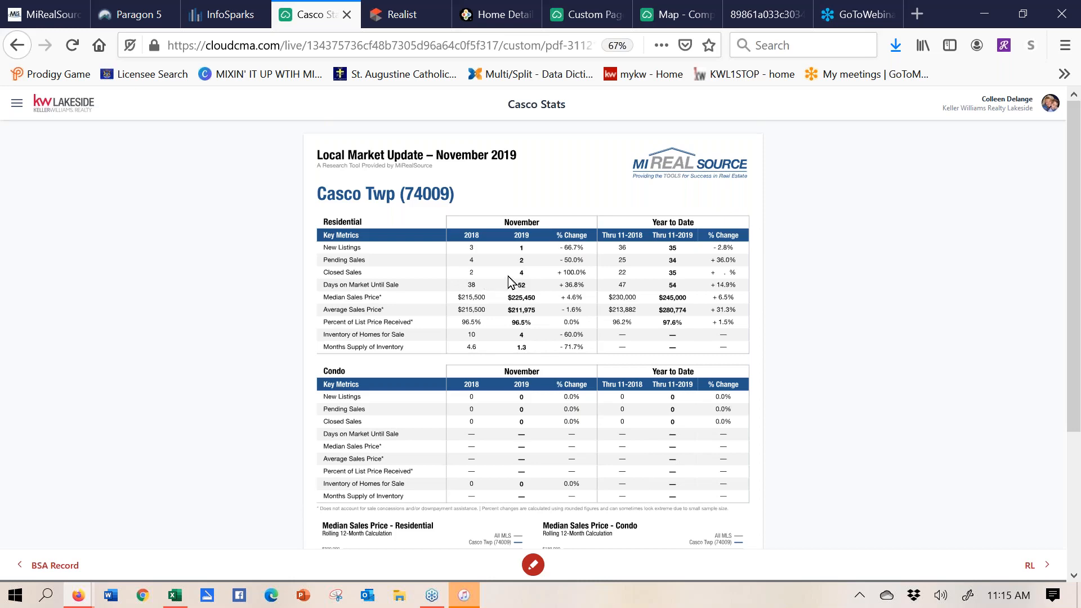
- Close the Casco Stats presentation tab, revealing the InfoSparks Median Sales Price chart
click(346, 16)
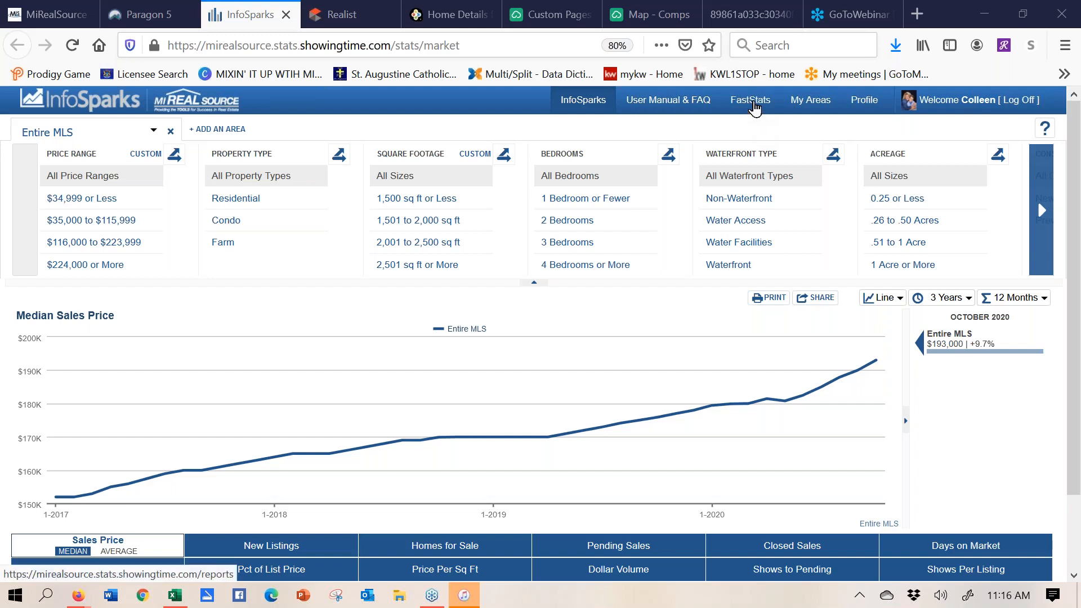
- Go to FastStats and drill into Macomb County's map of townships and cities
click(754, 107)
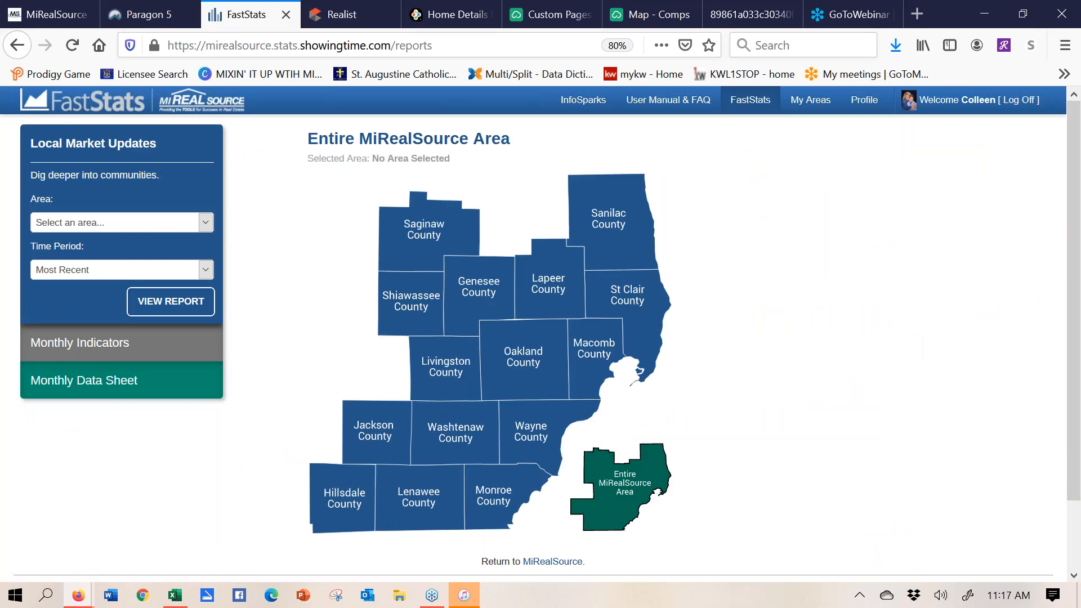
click(592, 368)
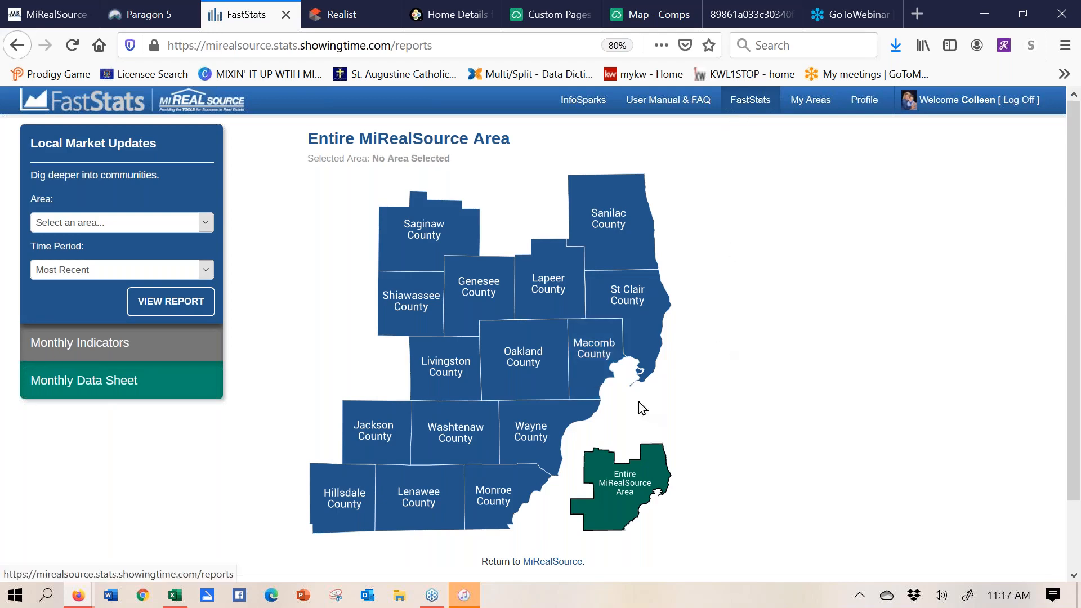
click(583, 360)
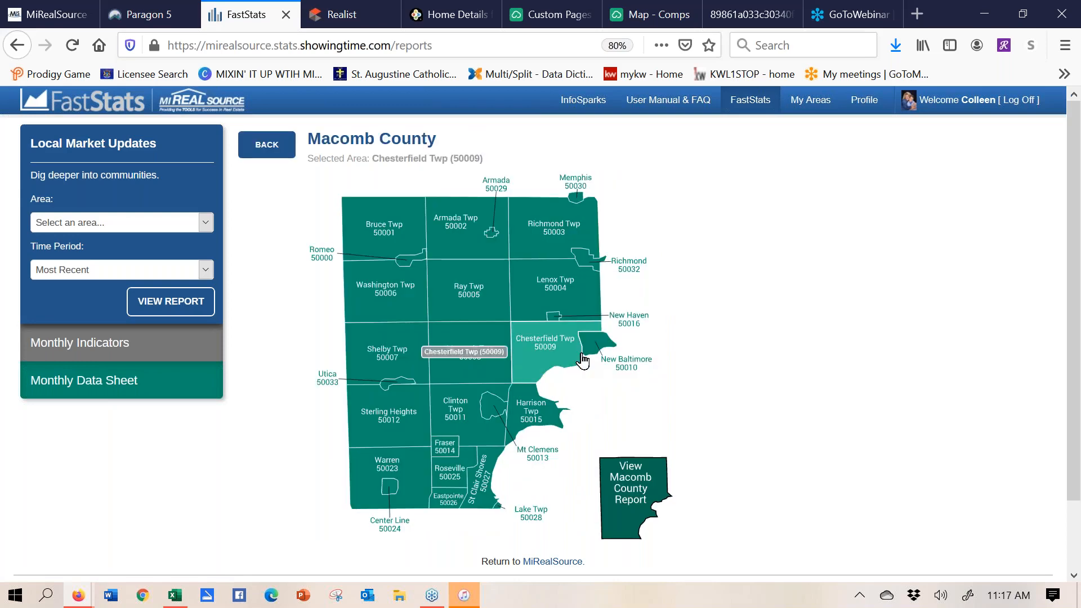
- Show the Sterling Heights (50012) August 2020 report with its $235,000 median sales price
click(405, 429)
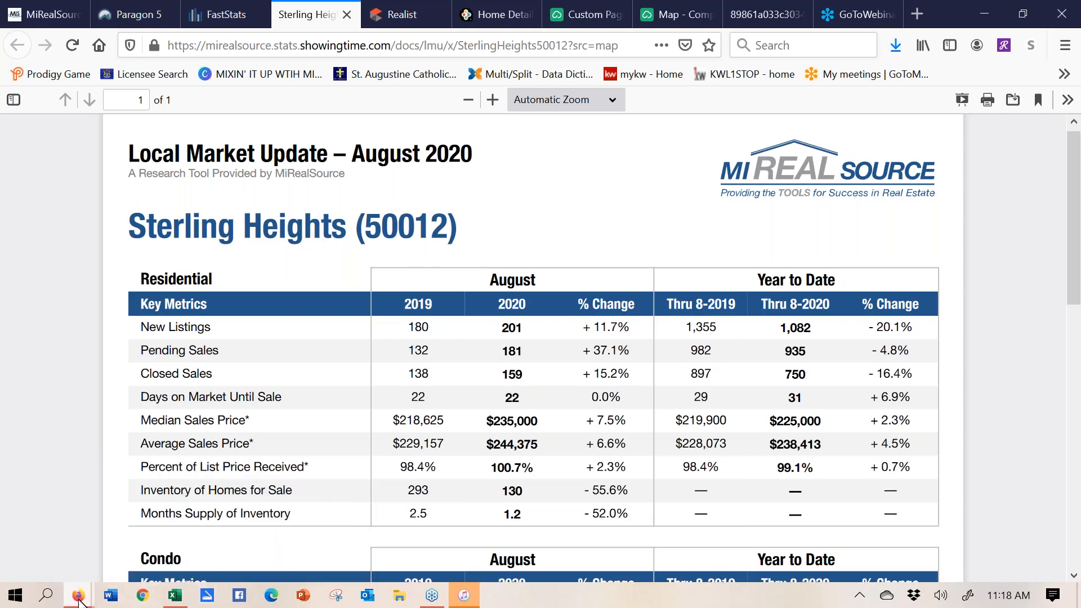
mouse_move(78, 596)
click(220, 524)
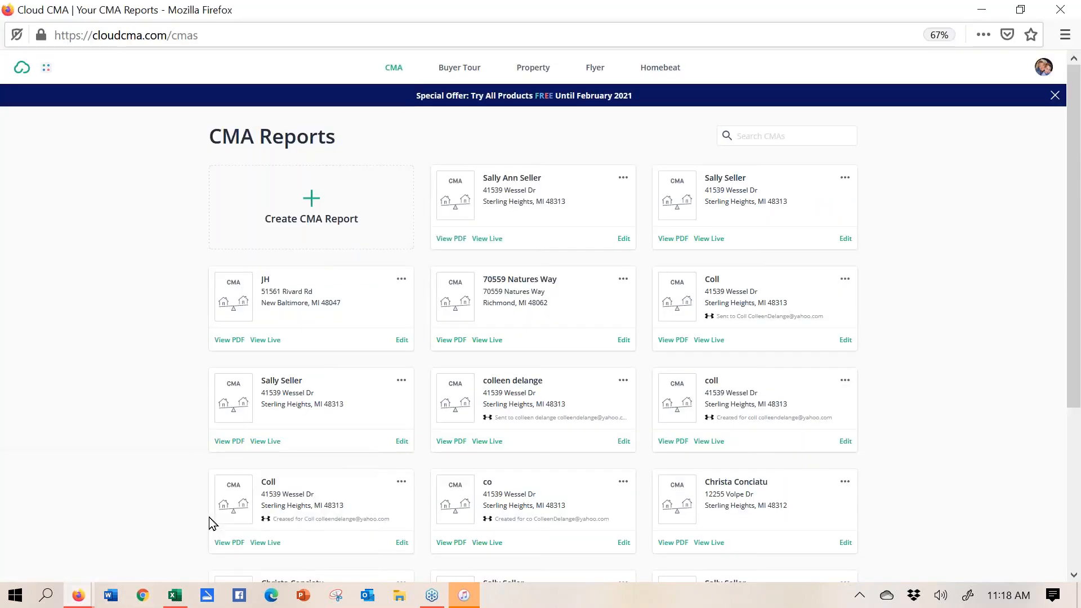
click(624, 239)
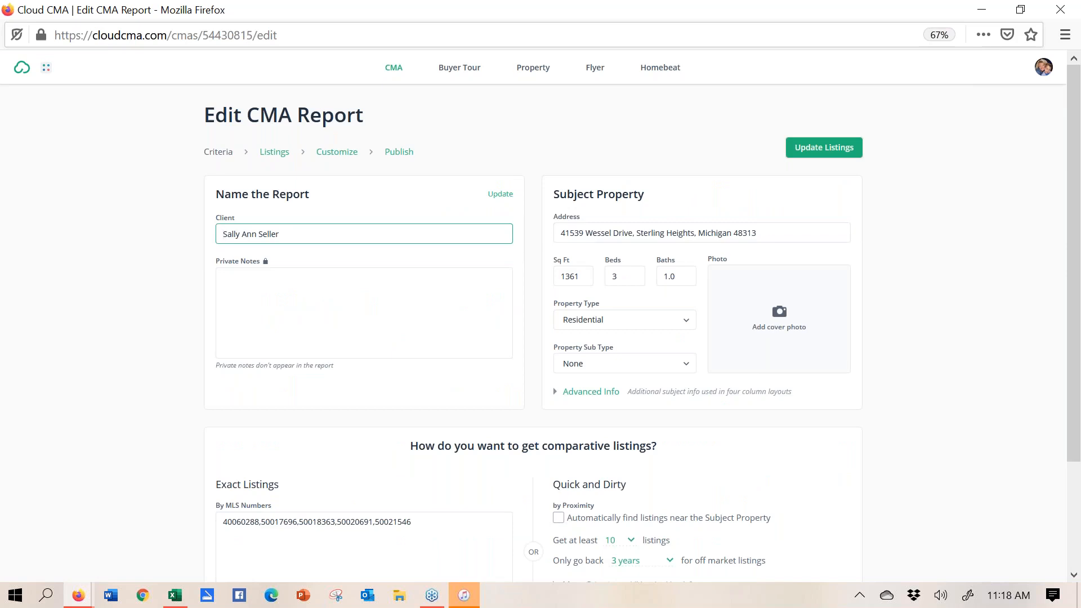
click(337, 151)
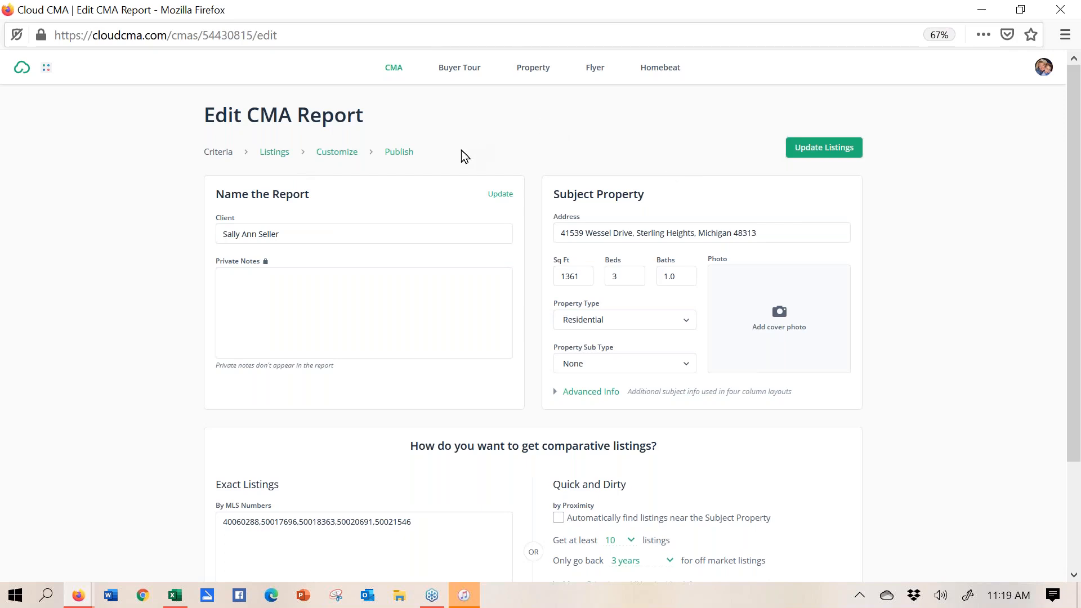
- On the Customize page, browse the report templates and keep the Default Template unchanged
click(339, 154)
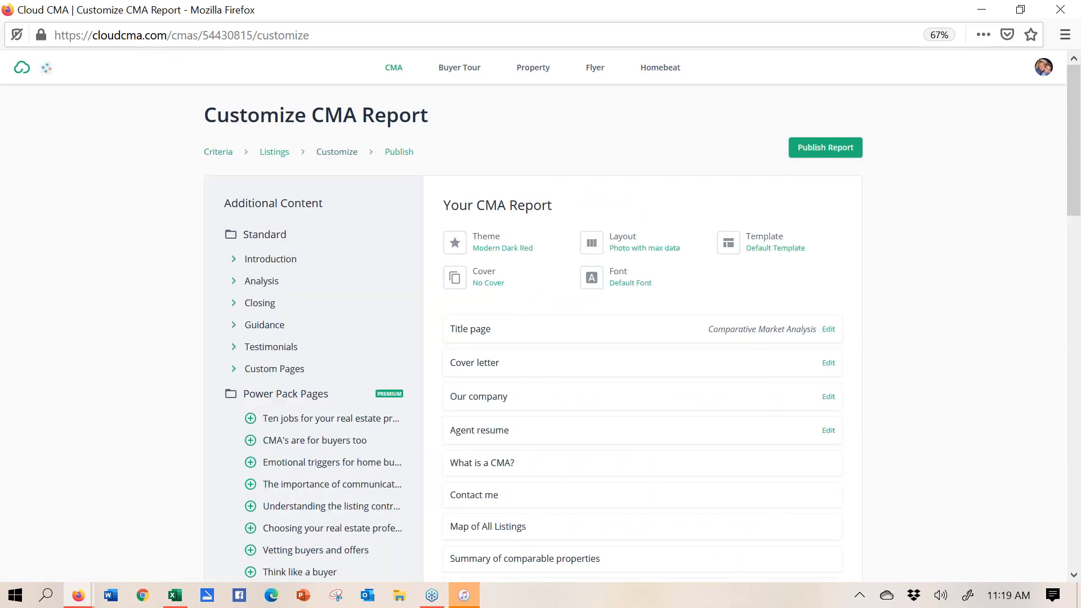
click(759, 245)
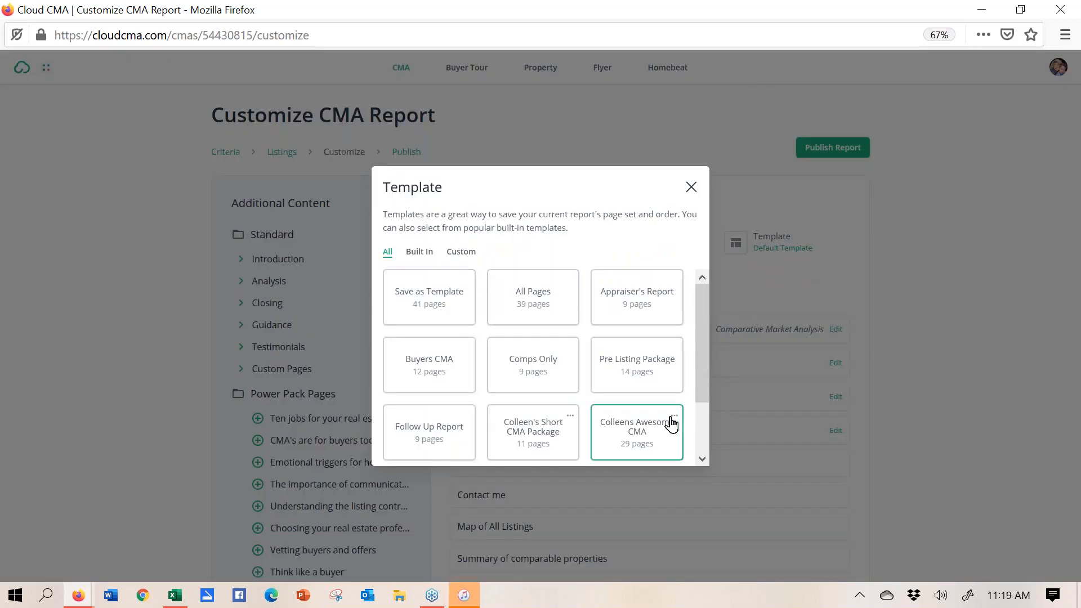
scroll(704, 344, down, 2)
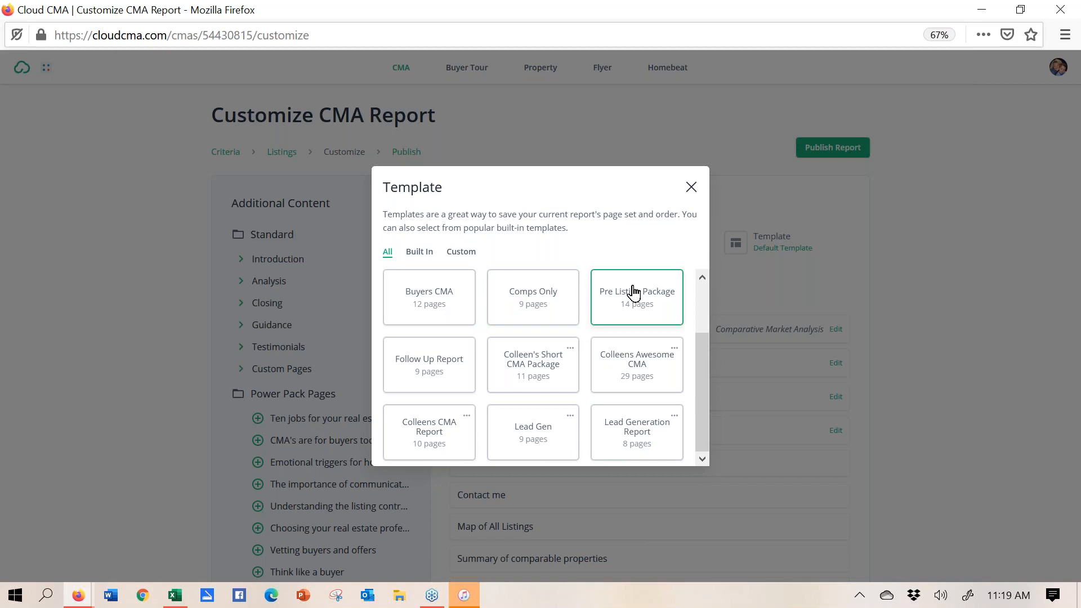
drag(698, 373, 700, 305)
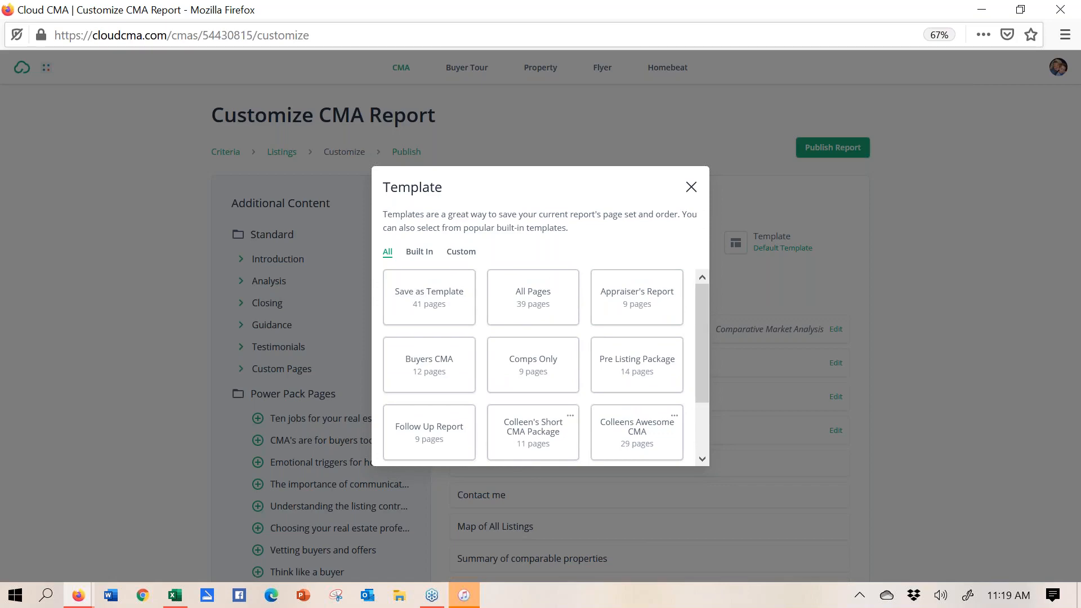
click(692, 187)
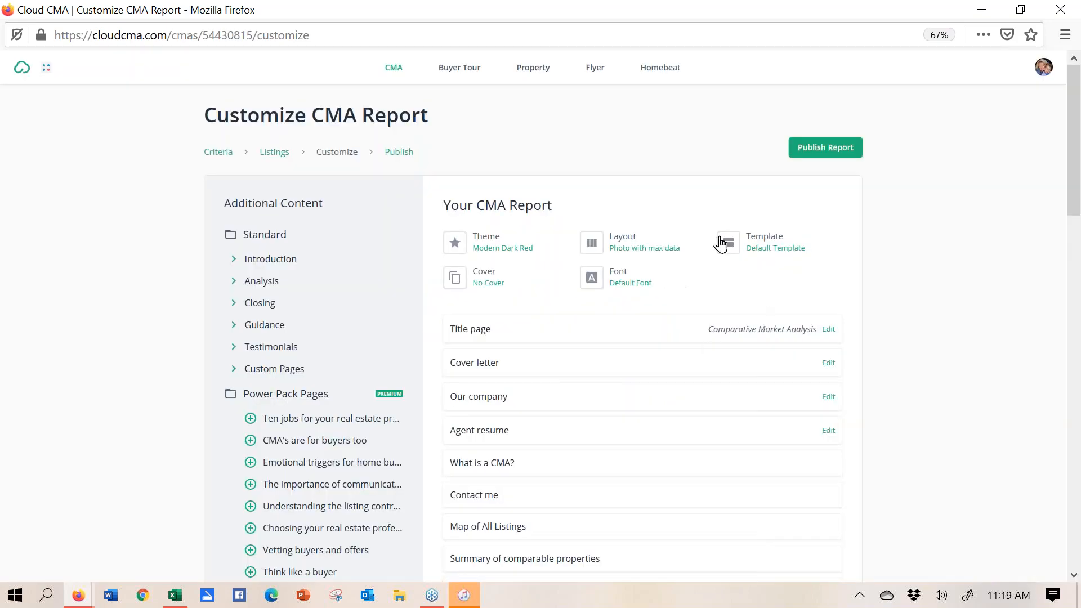
click(757, 251)
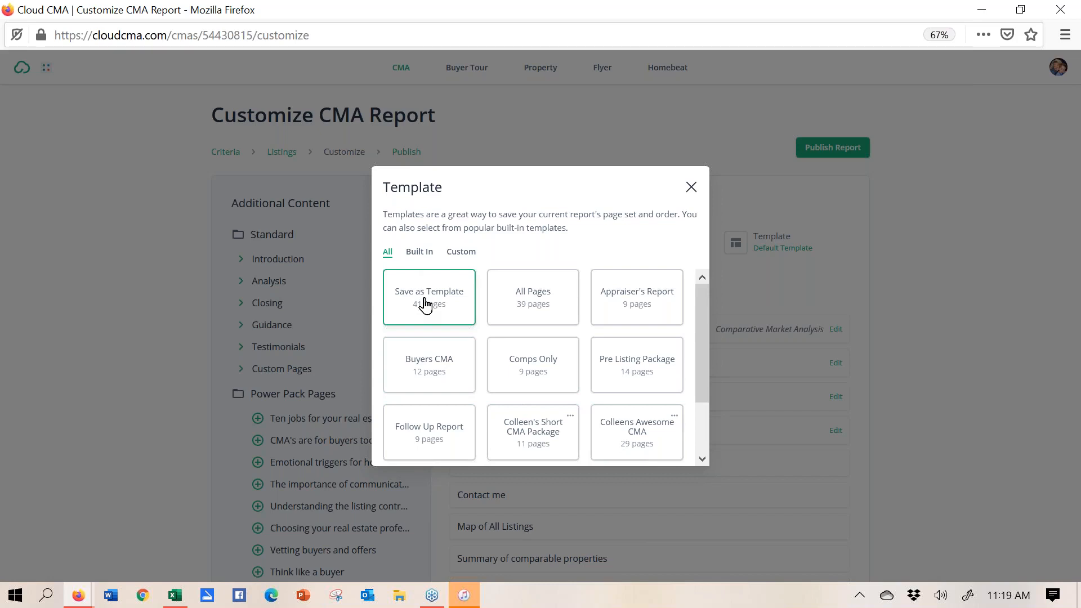
click(692, 188)
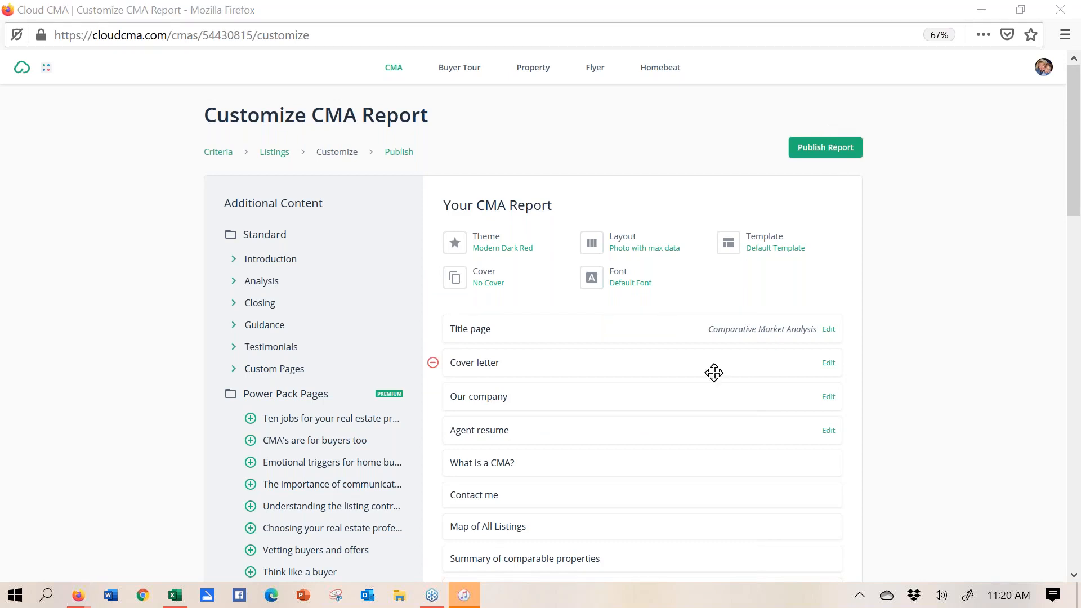
mouse_move(77, 600)
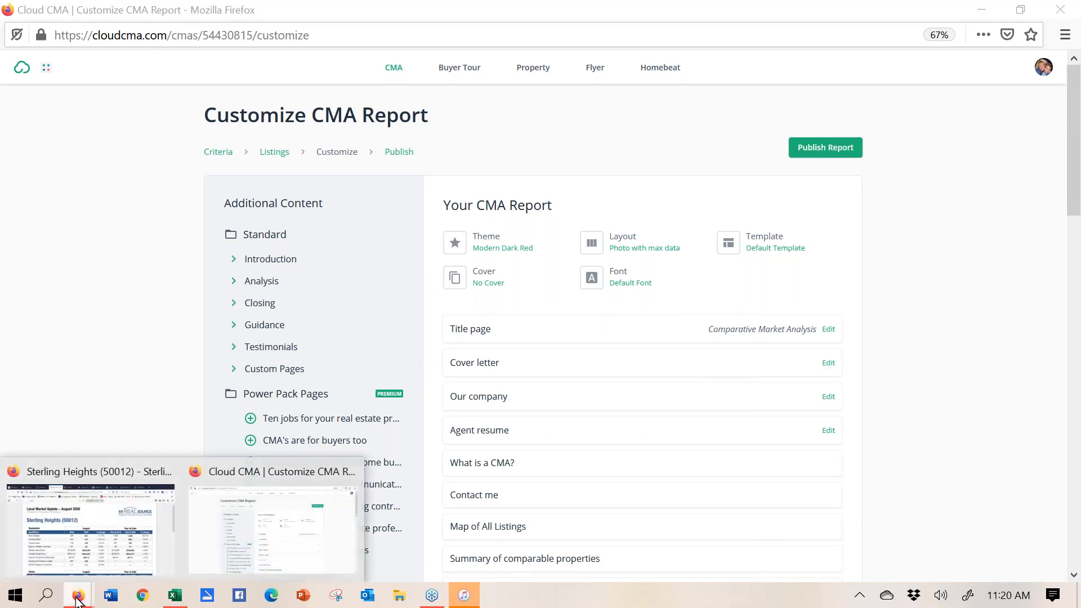
click(212, 516)
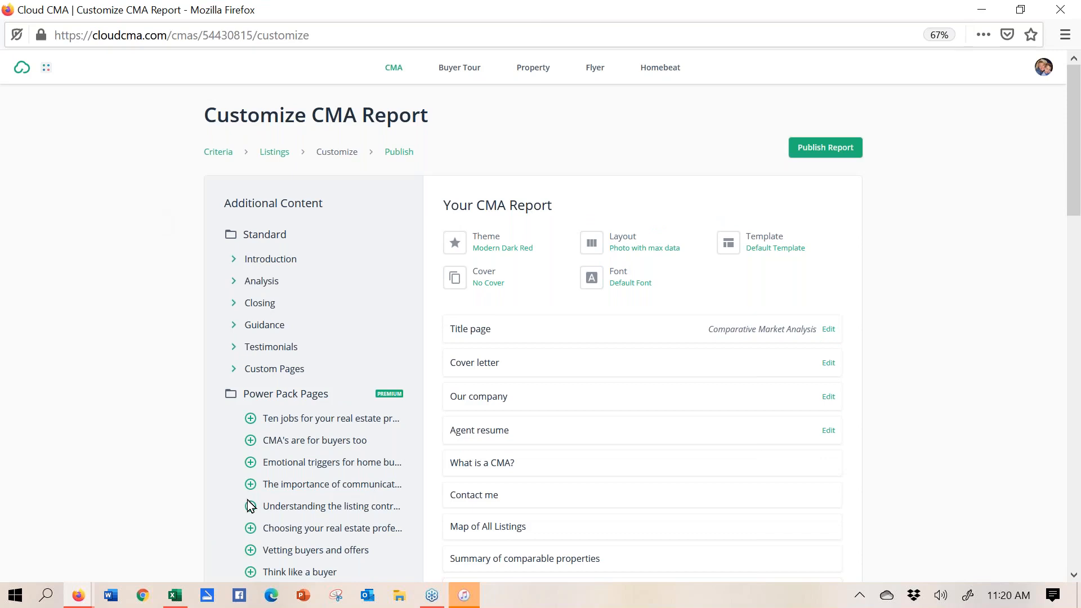
mouse_move(432, 595)
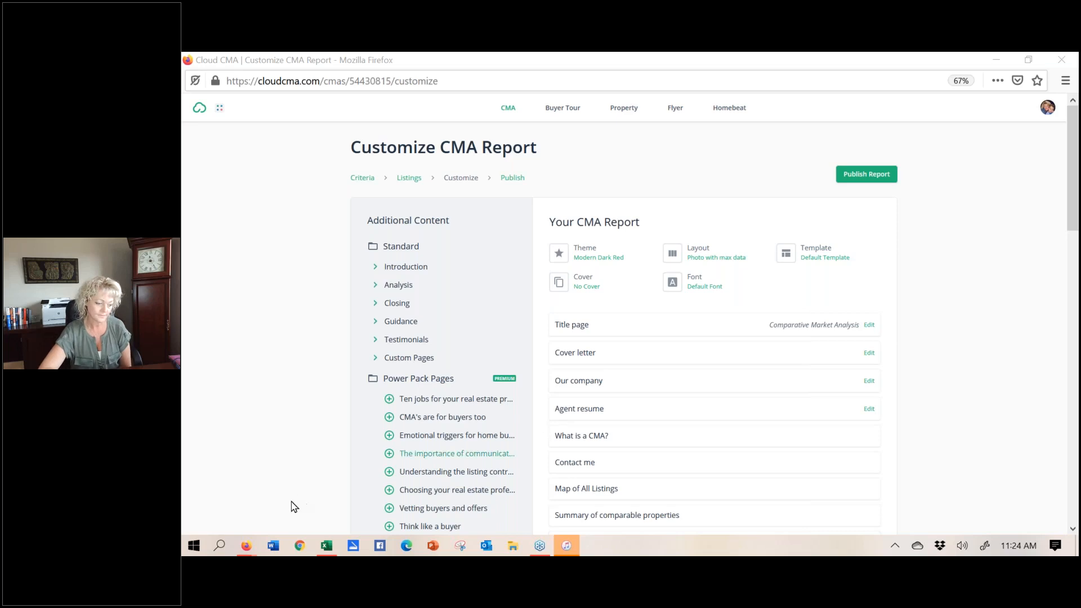
mouse_move(245, 552)
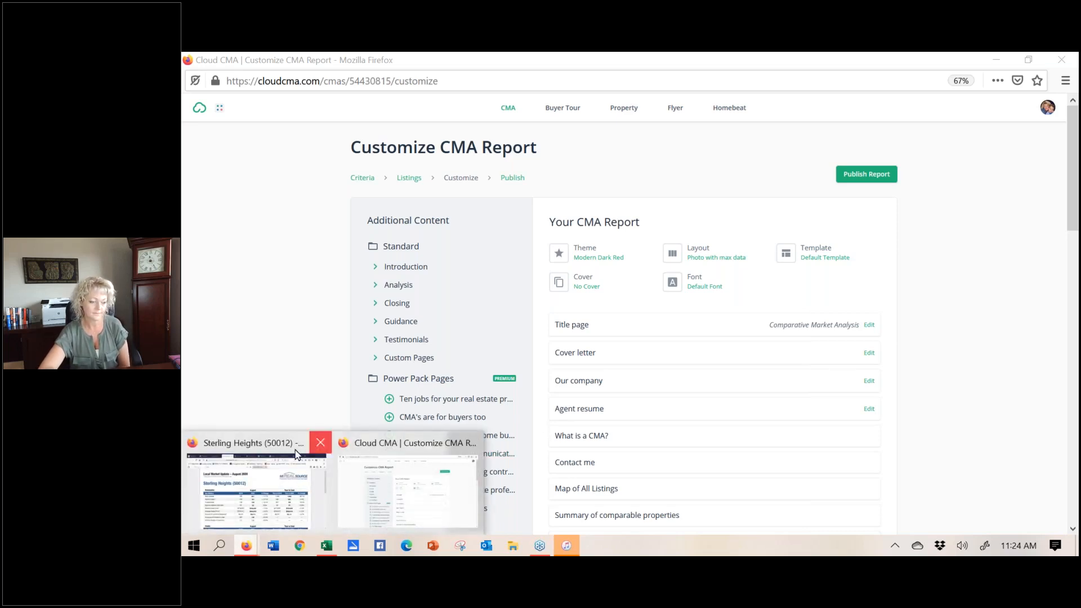
- View the finished 19-page CMA report PDF in full-screen presentation, then exit presentation mode
click(271, 455)
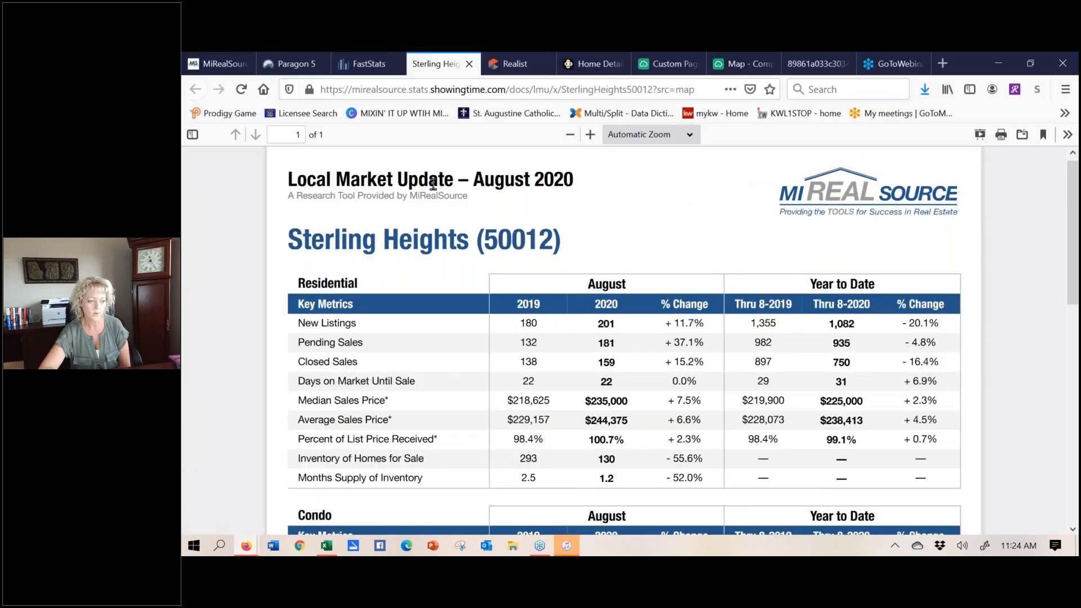
click(286, 68)
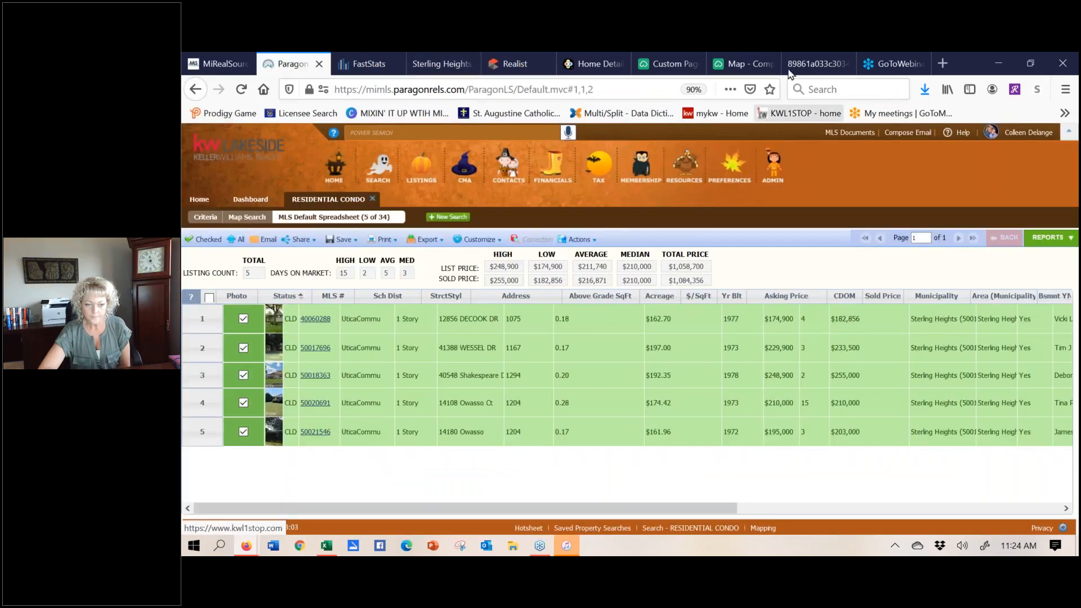
click(817, 62)
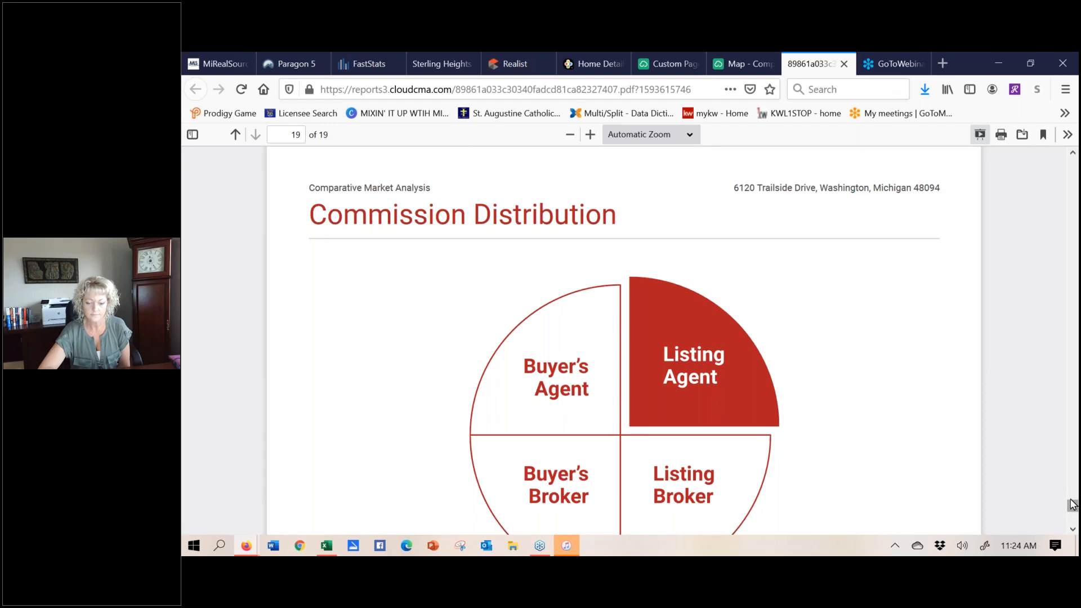
drag(1072, 512, 1042, 117)
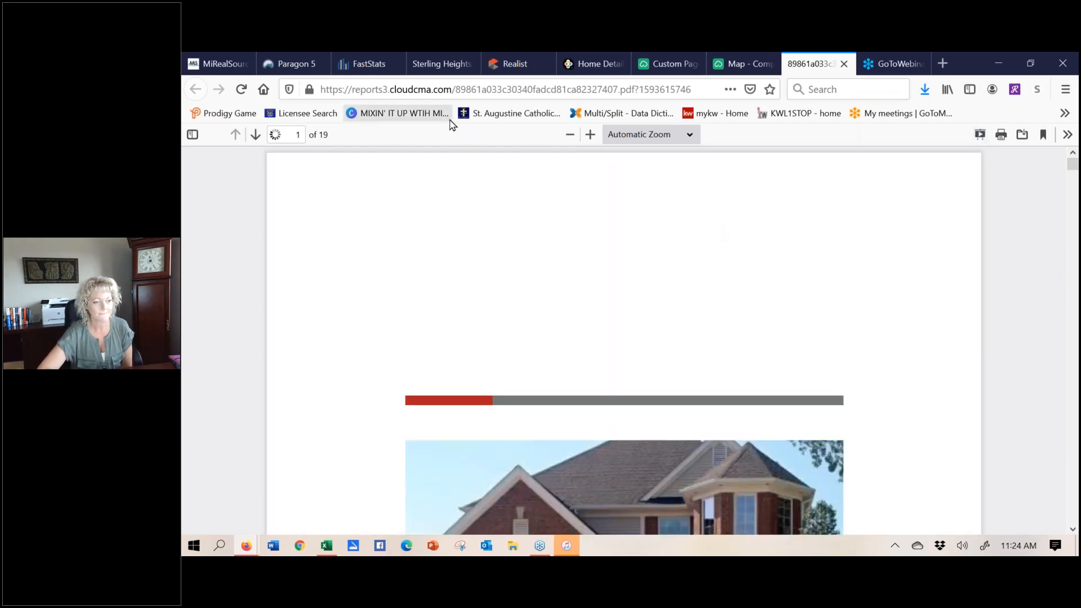
click(981, 135)
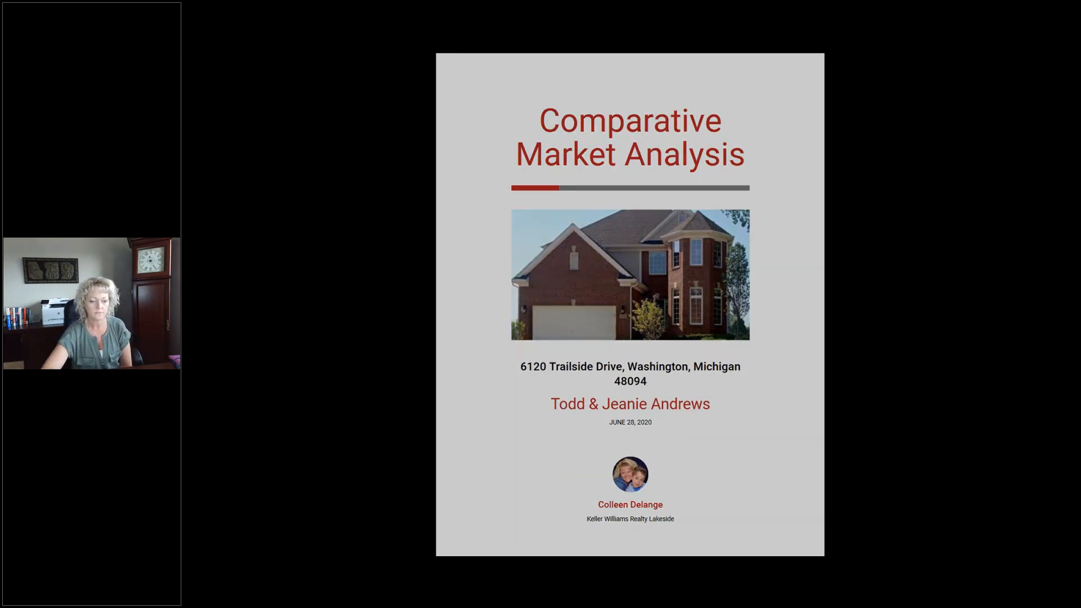
key(Escape)
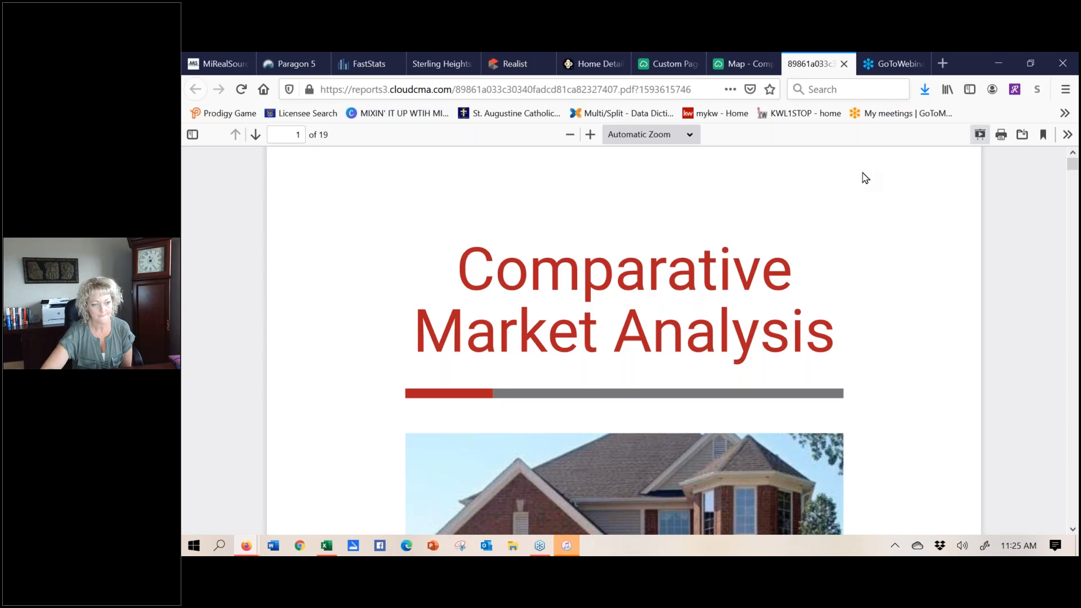
- Return to Paragon 5's spreadsheet of the five Sterling Heights condo listings
click(294, 64)
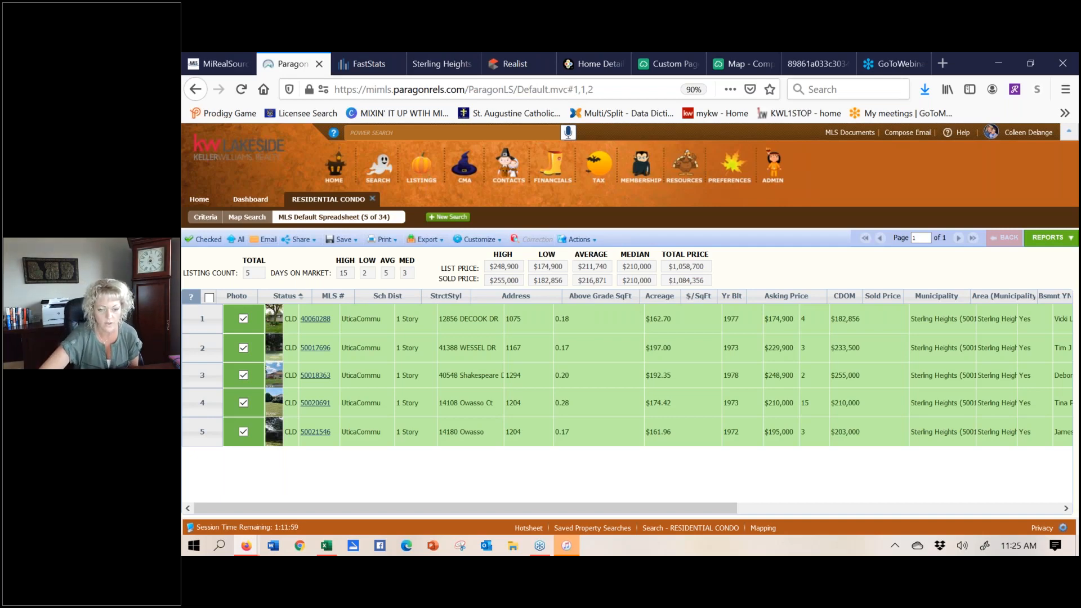
- Open the Education folder of 63 handouts under Paragon's MLS Documents
click(849, 135)
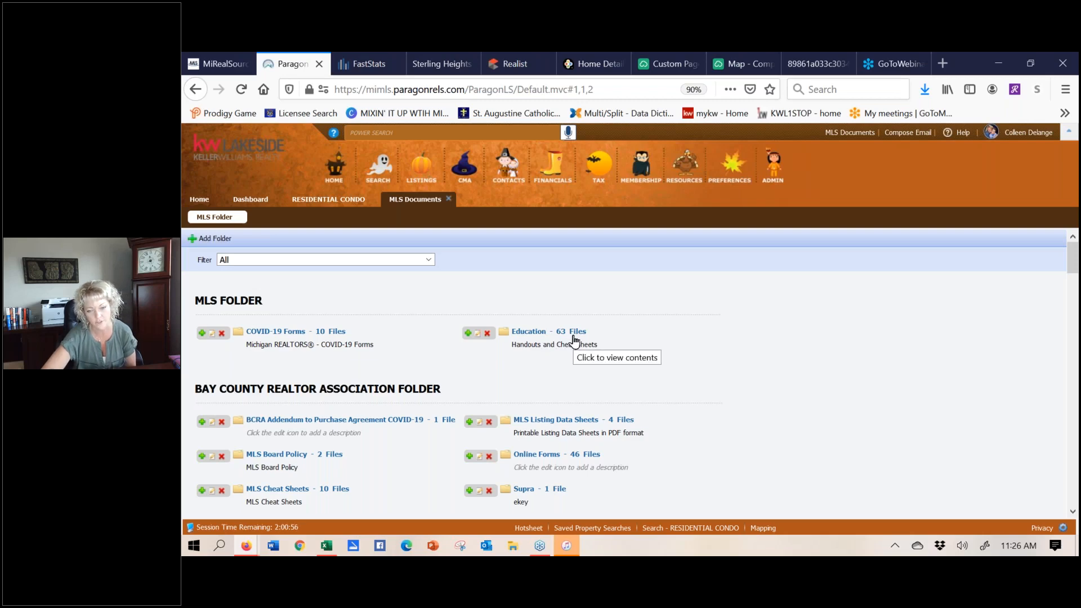
click(528, 332)
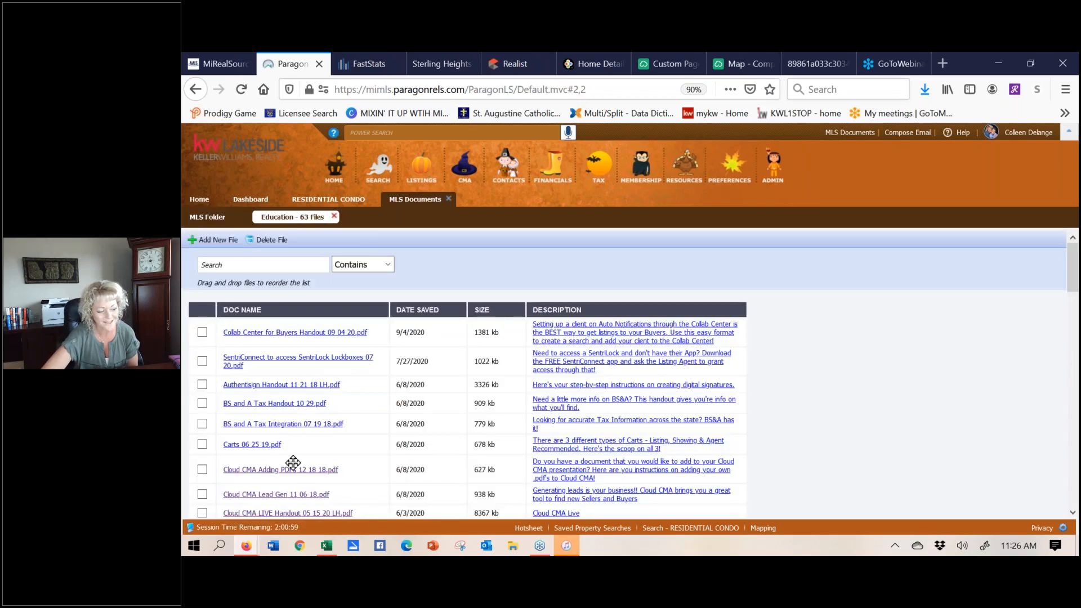
- Present the Cloud CMA Adding PDFs handout full screen and exit on the step 4 Customize page
click(257, 472)
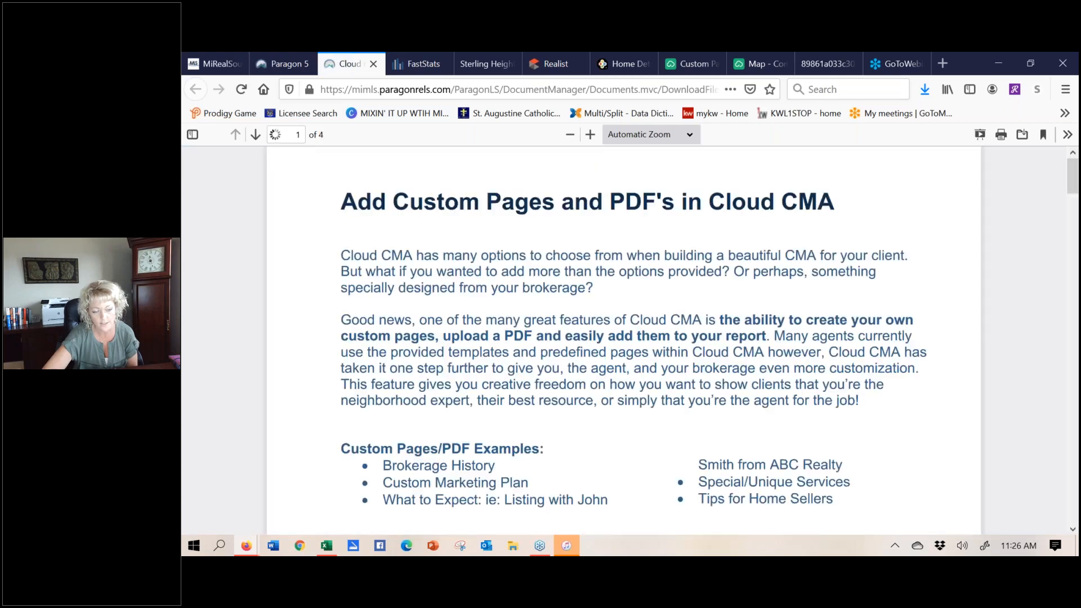
click(978, 137)
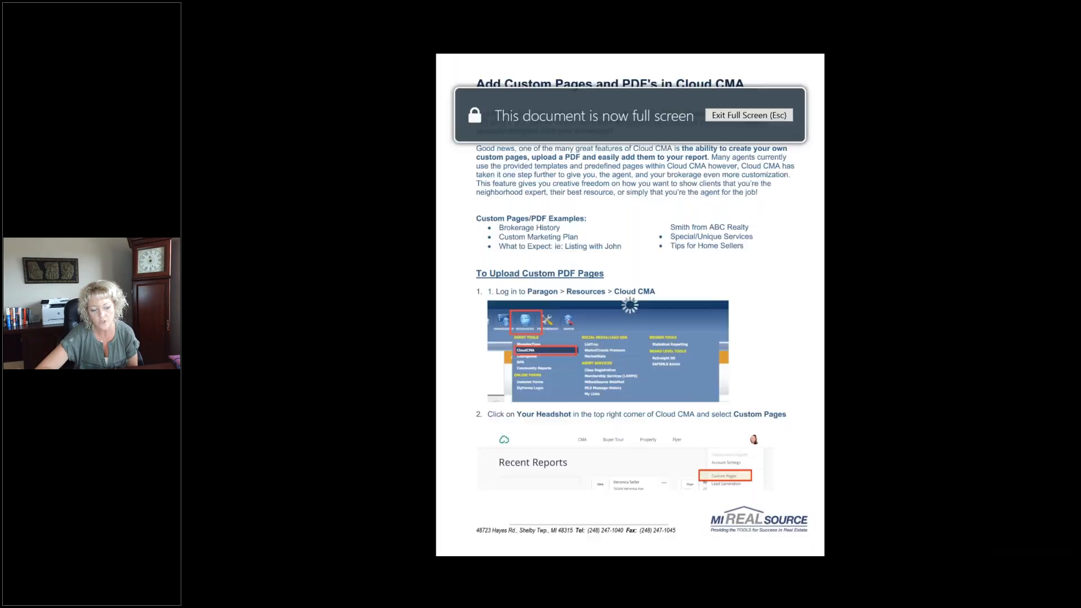
click(772, 241)
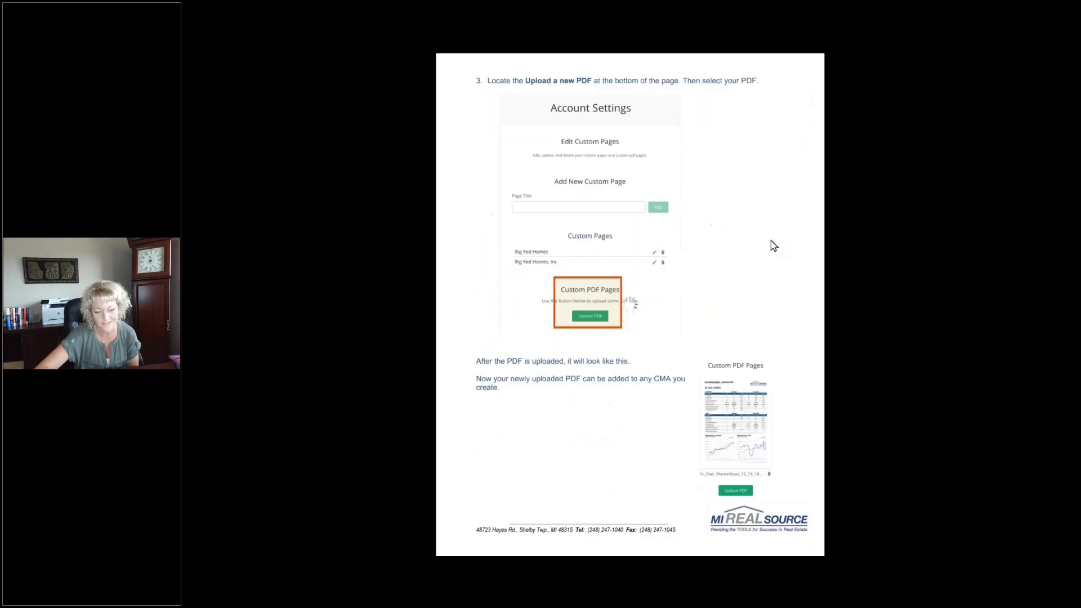
click(772, 241)
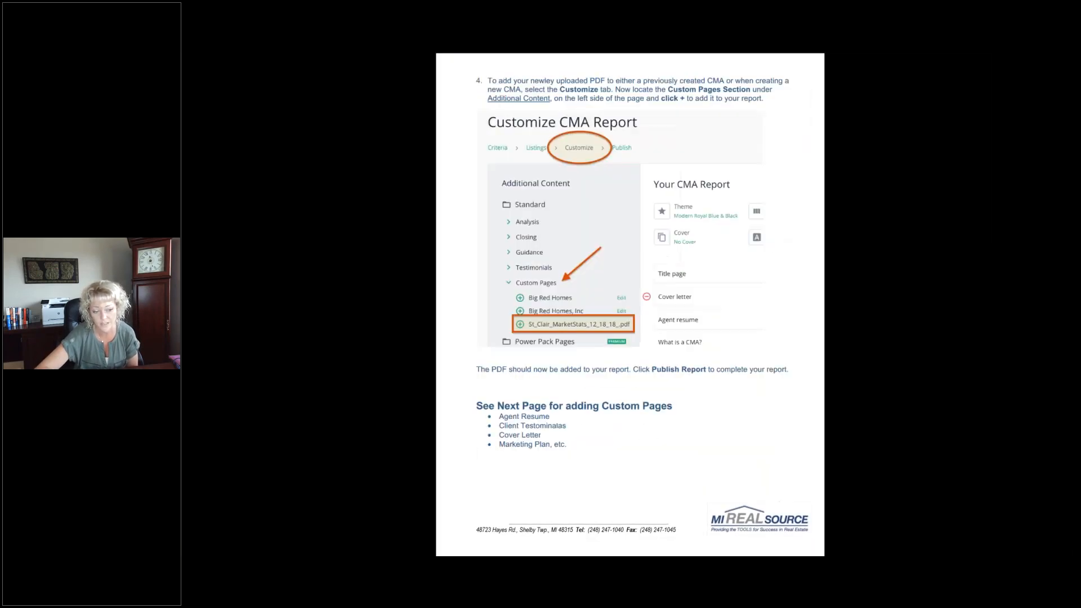
key(Right)
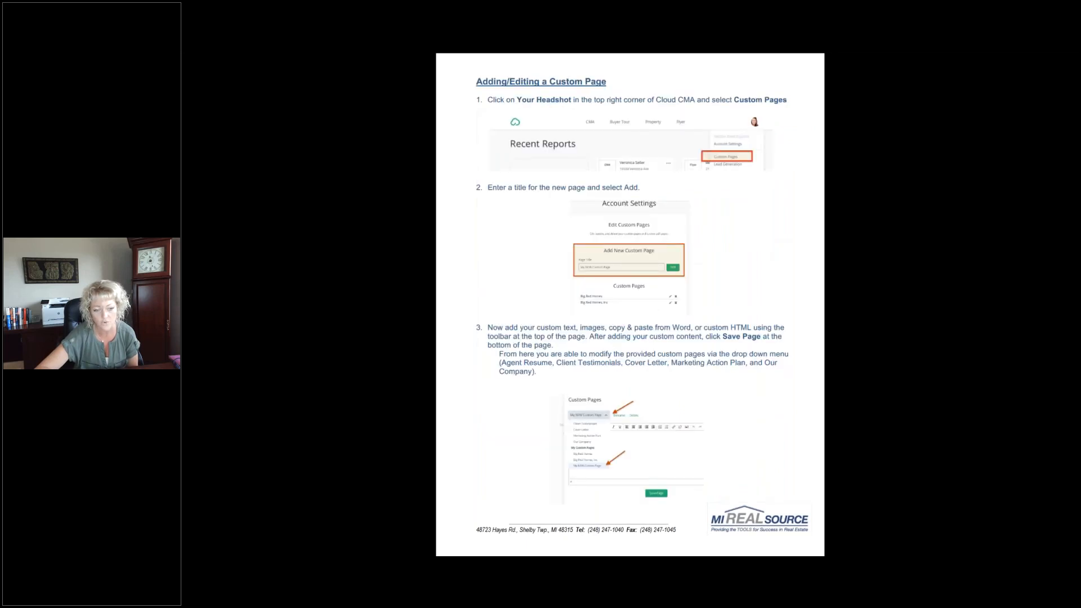
key(Left)
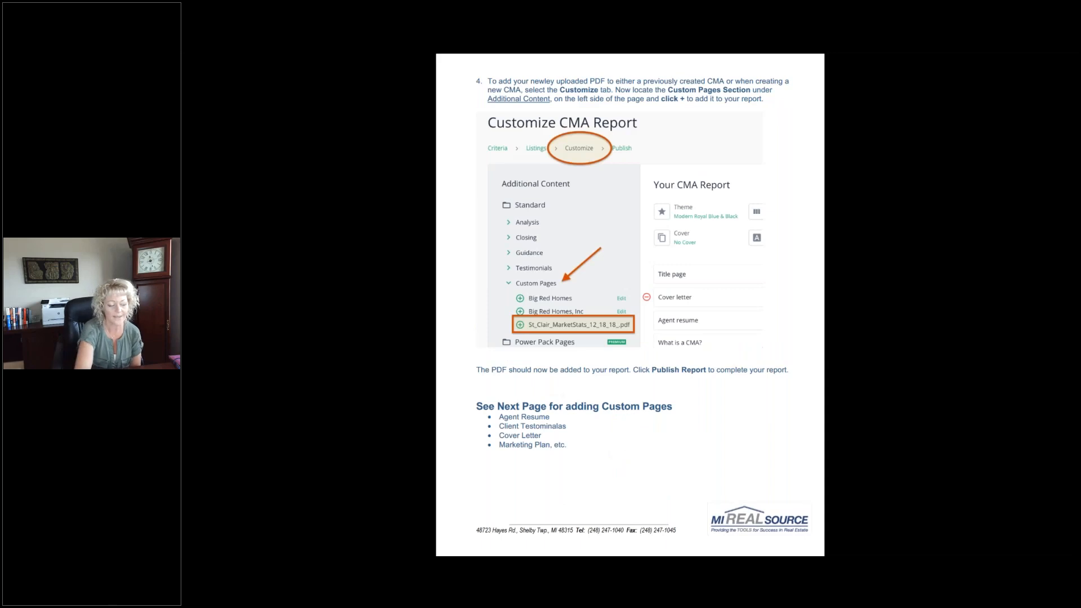
key(Escape)
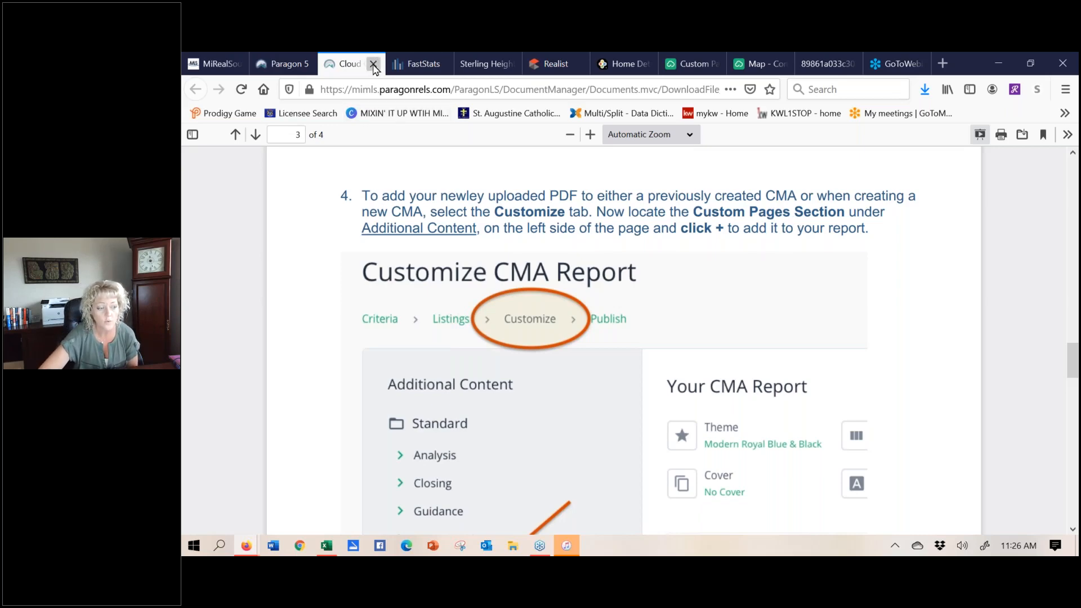
- Close the Cloud CMA handout tab to return to Paragon's Education files
click(374, 65)
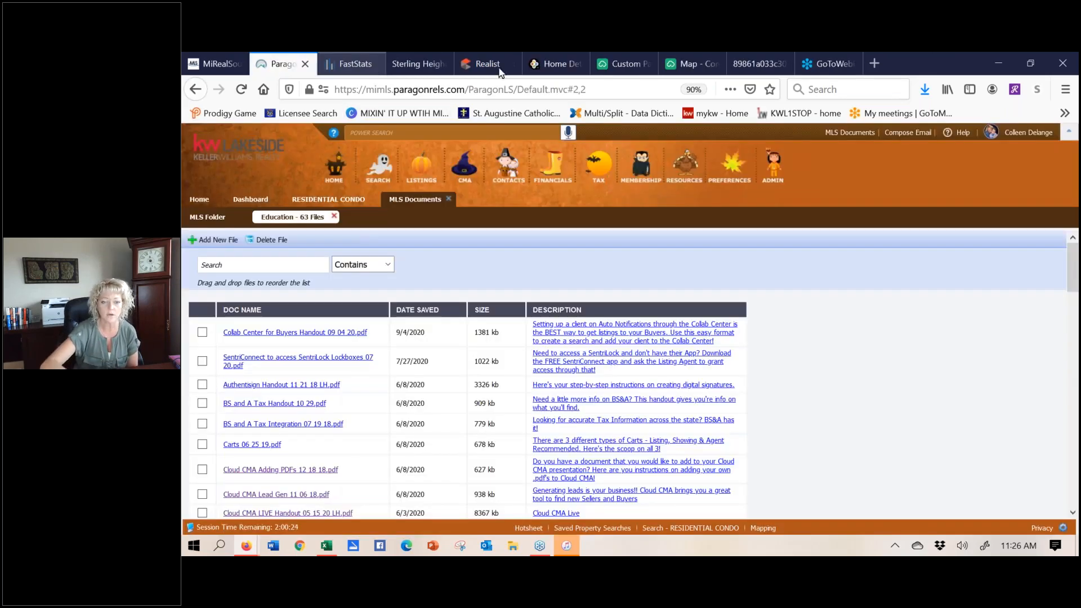
- Open youtube.com in a new tab and switch to the MIRealSourceMedia channel account
click(881, 64)
click(539, 89)
text(YOUtube.com/)
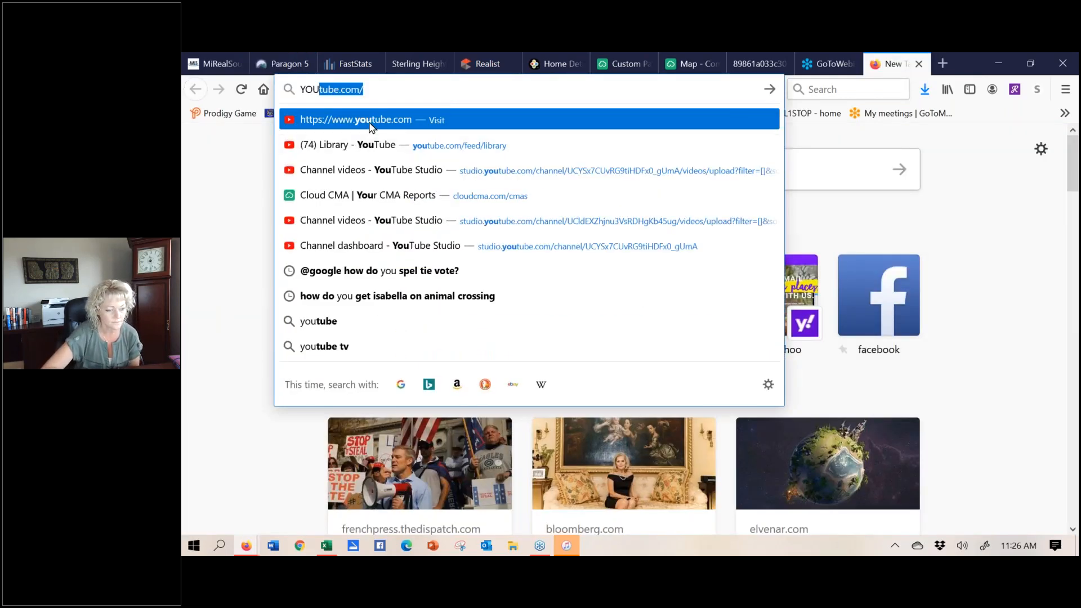
click(370, 121)
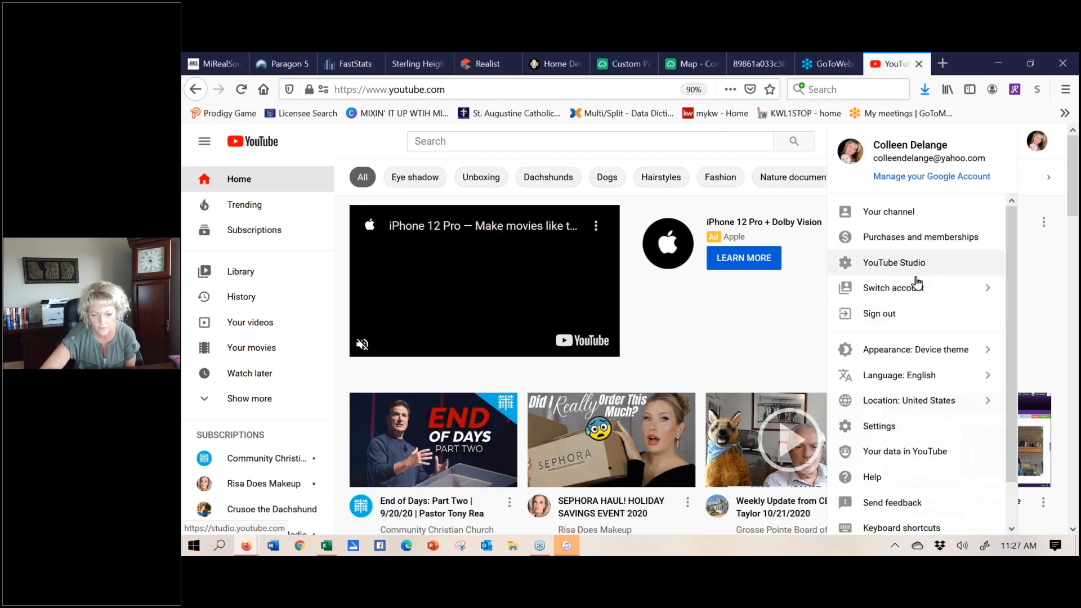
click(912, 294)
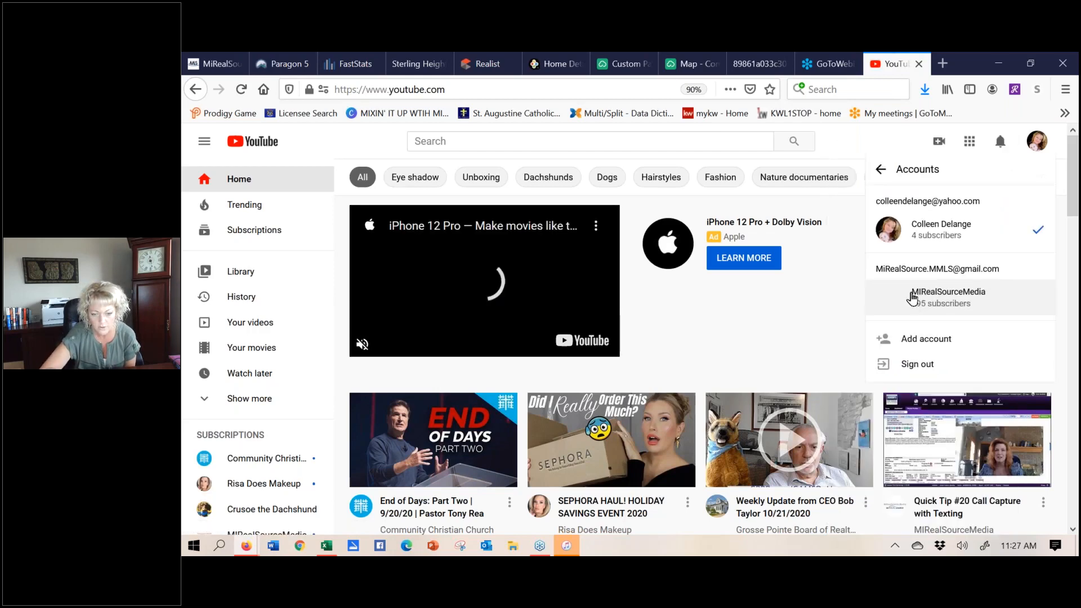
click(908, 300)
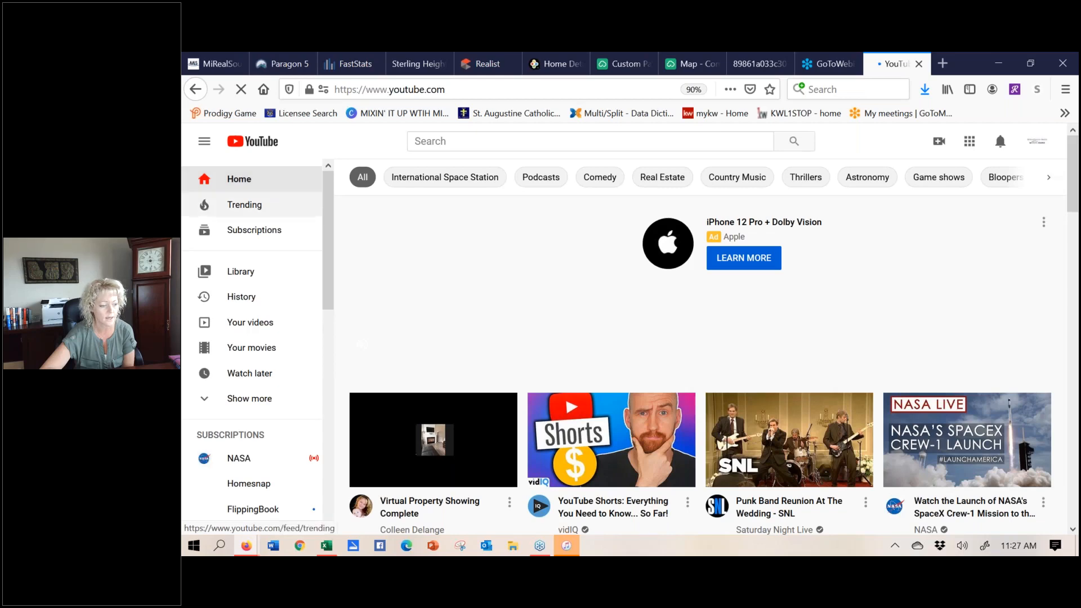
- Browse the channel Library, then open Your videos in YouTube Studio's Channel videos list
click(241, 274)
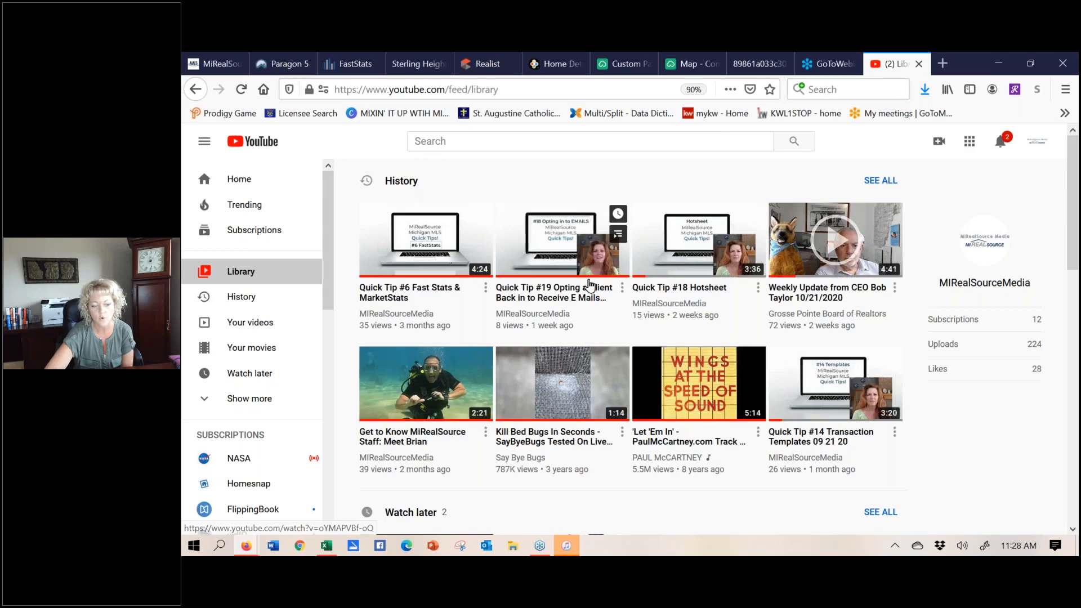
click(1074, 530)
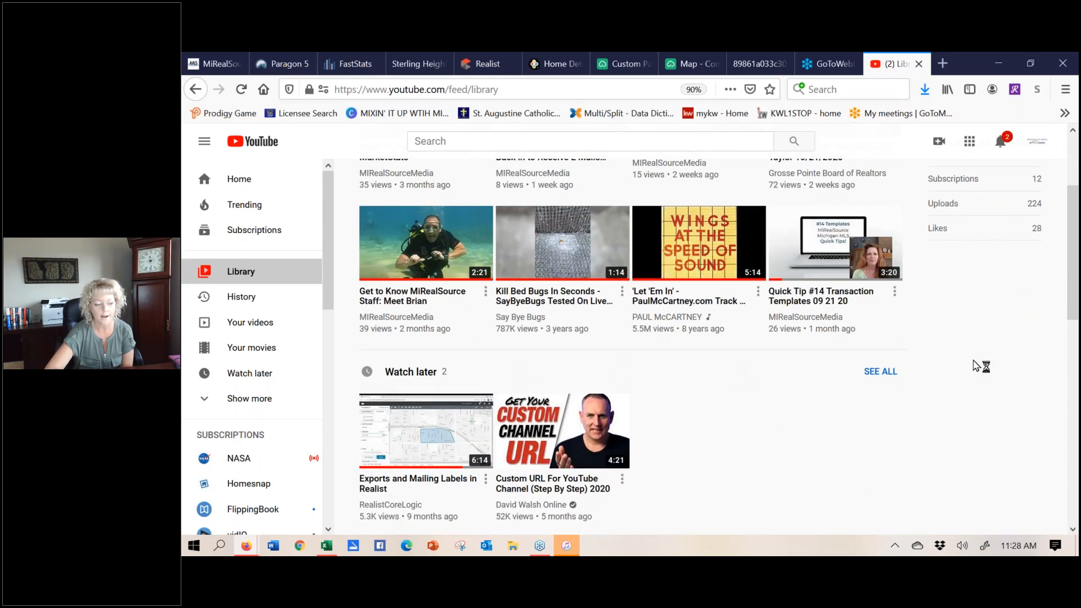
scroll(775, 475, up, 3)
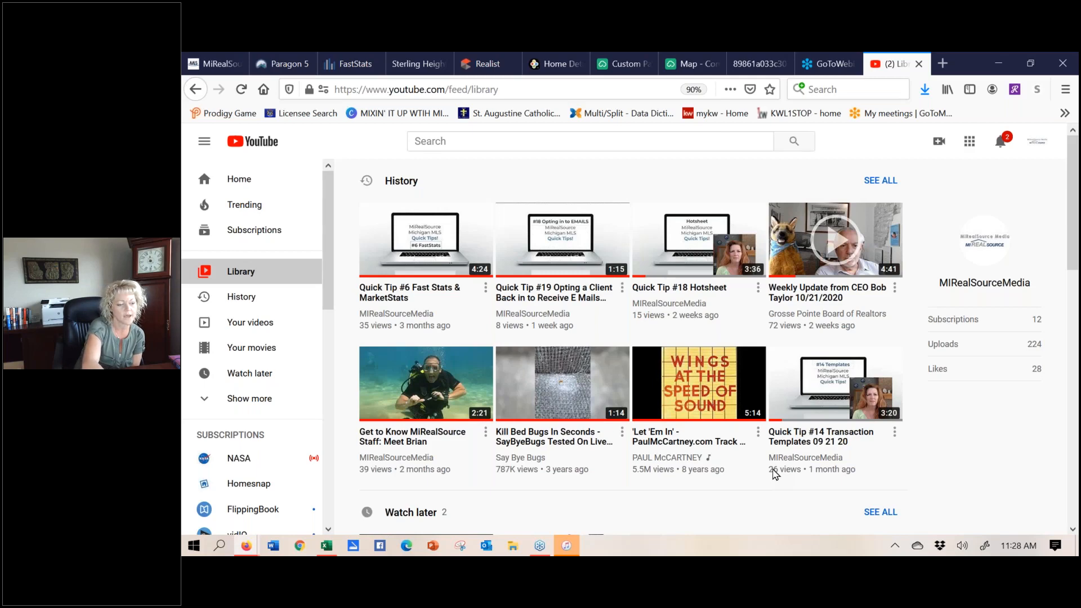
click(250, 322)
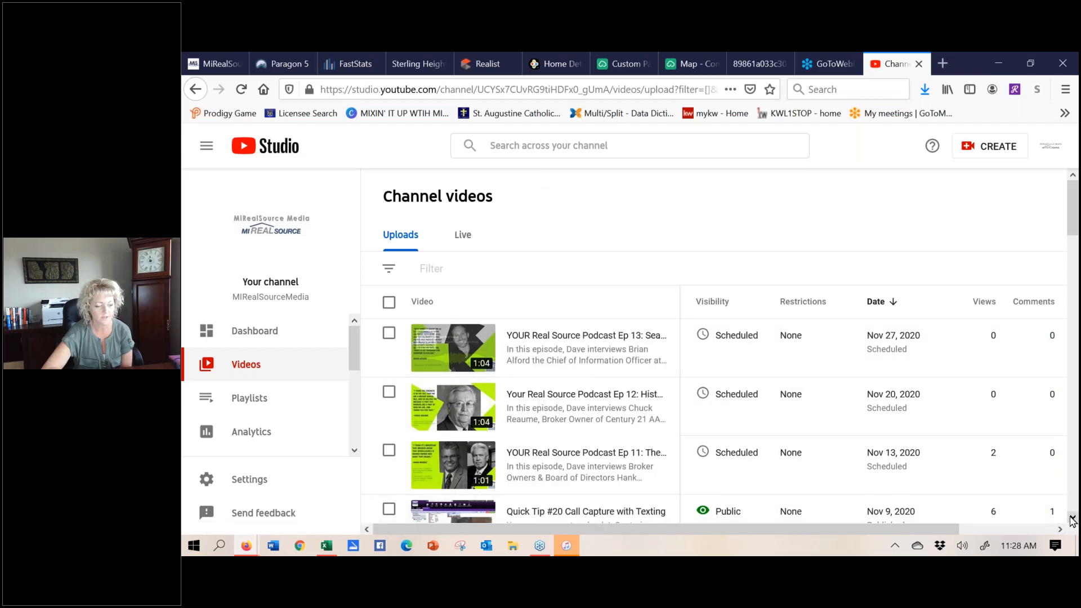
- Open the channel's Playlists page listing its 23 playlists
scroll(1072, 520, down, 5)
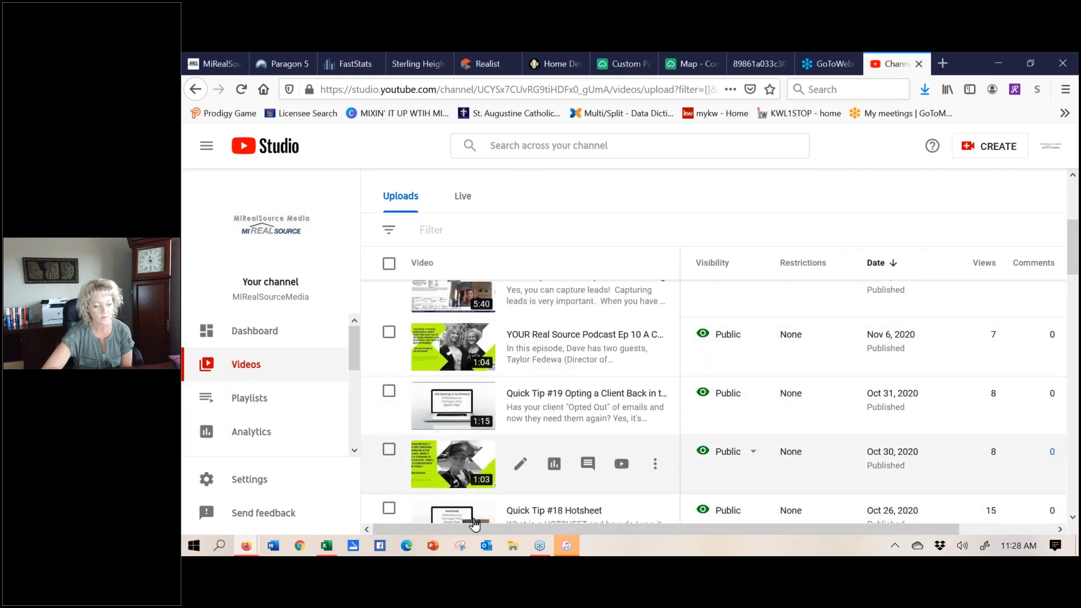
click(240, 402)
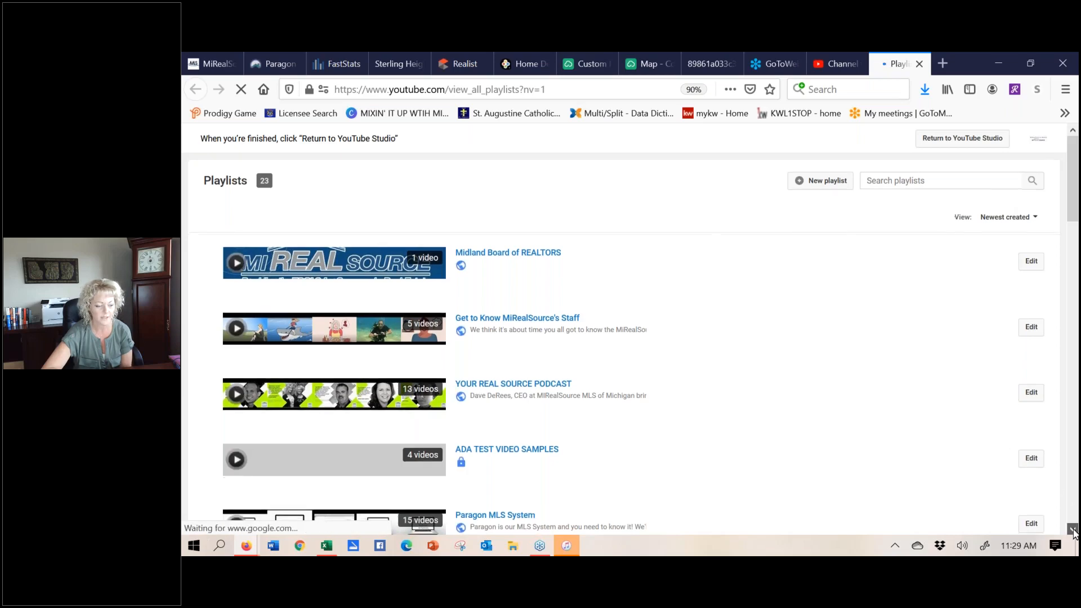
- Browse the channel's playlists down to Virtual Showings, then close them to return to Studio Uploads
scroll(1074, 523, down, 5)
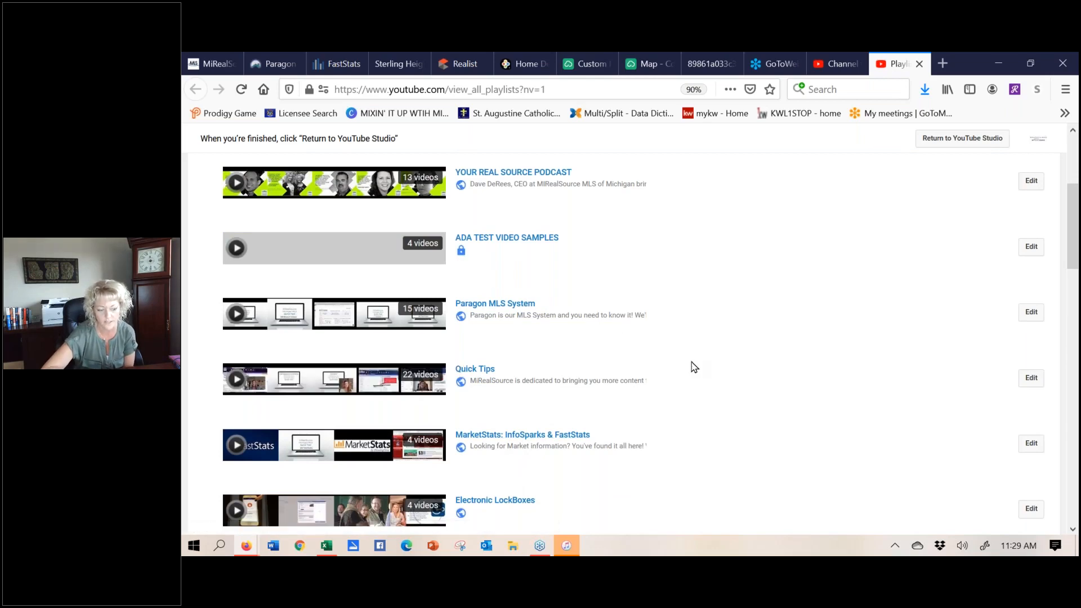
click(1073, 529)
click(1072, 528)
click(1073, 528)
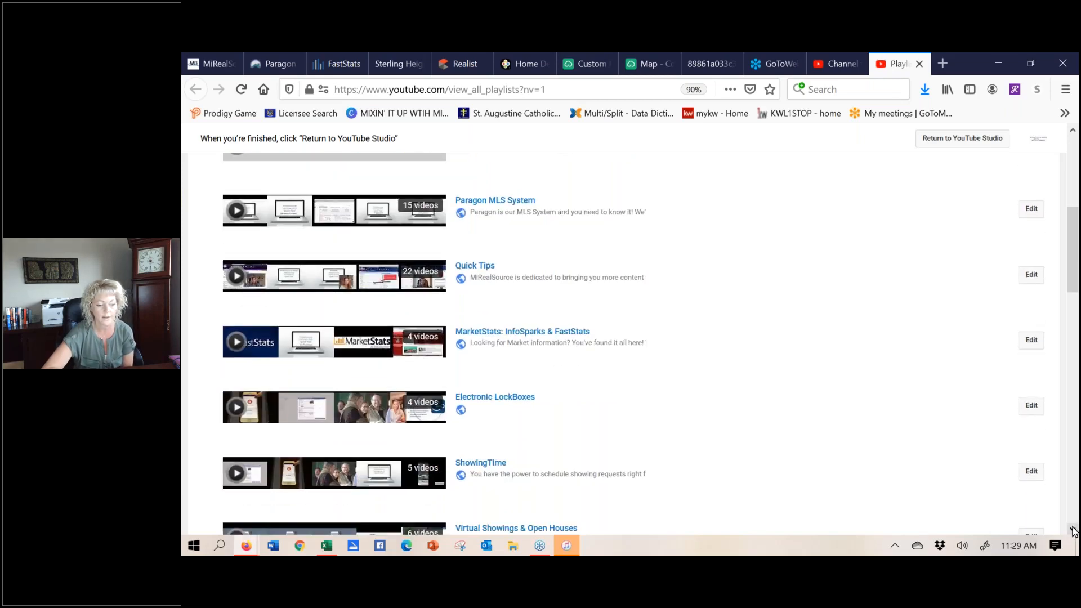
click(1073, 529)
click(1073, 529)
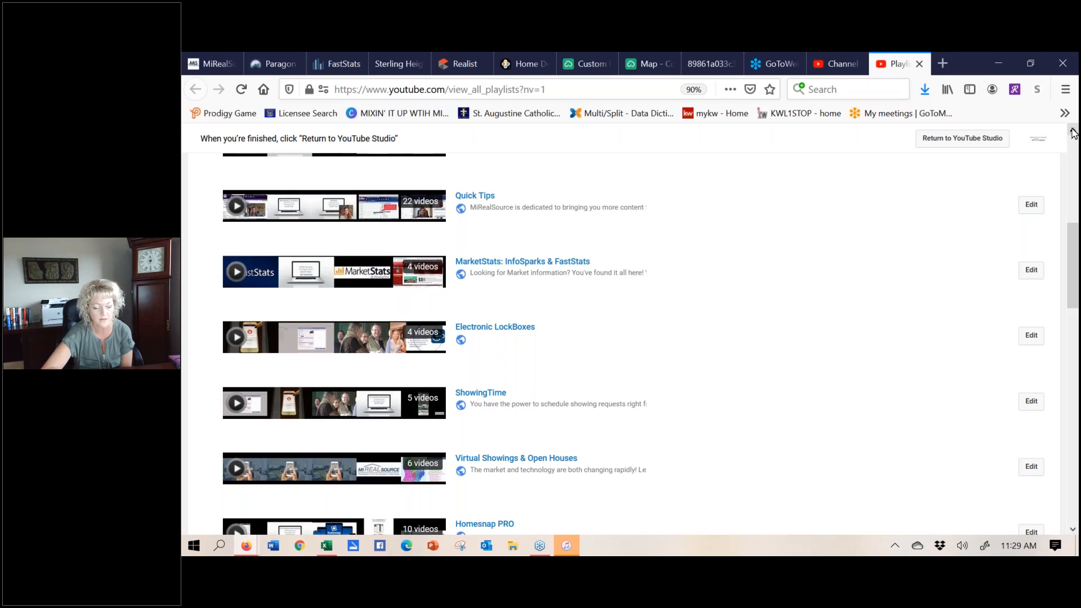
drag(1073, 133, 1073, 133)
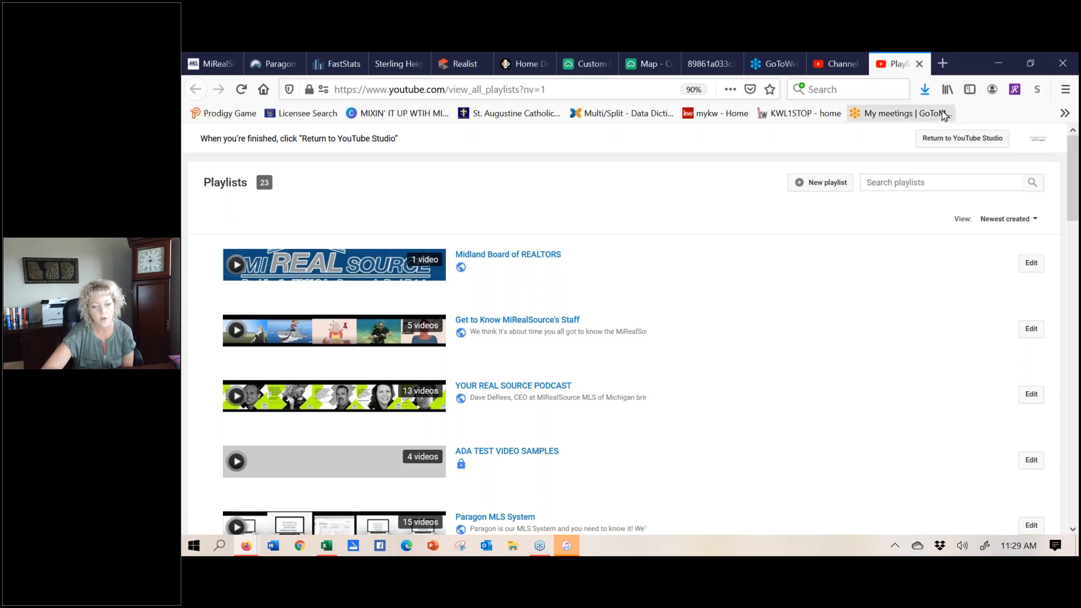
click(921, 64)
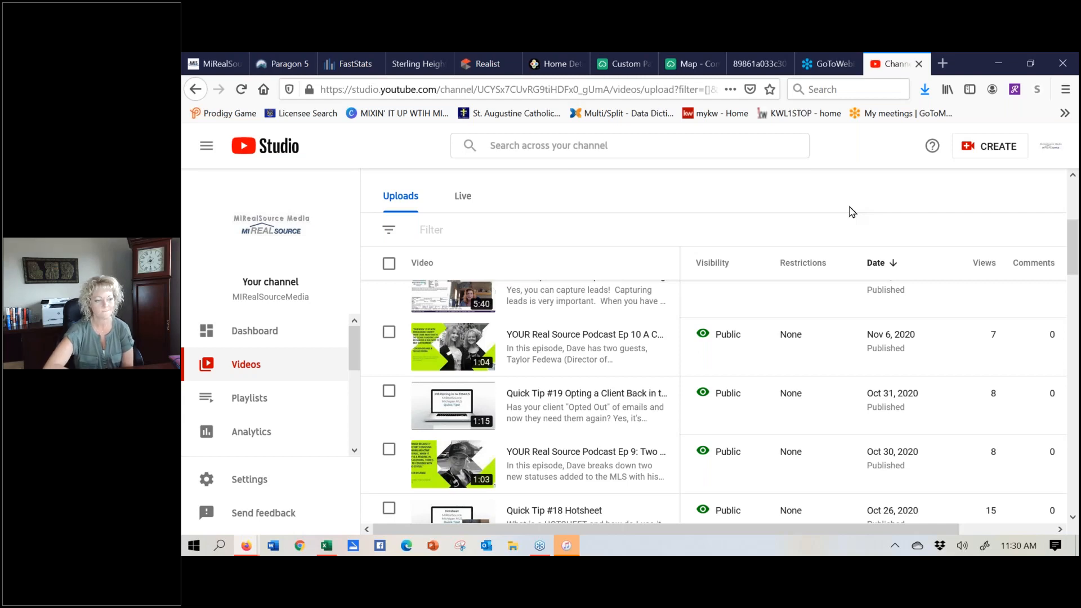
click(363, 84)
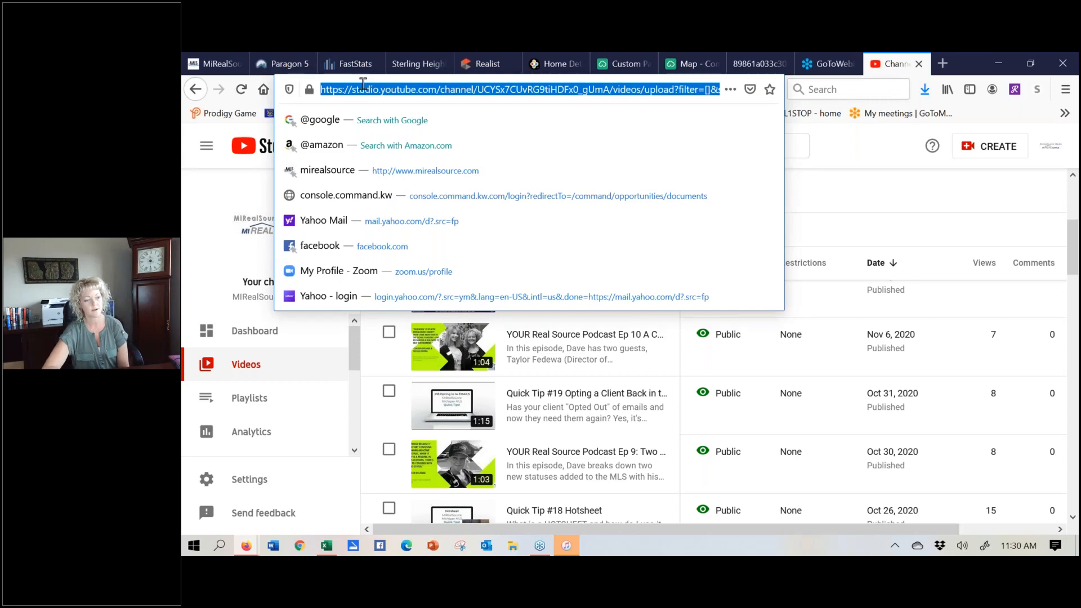
click(204, 189)
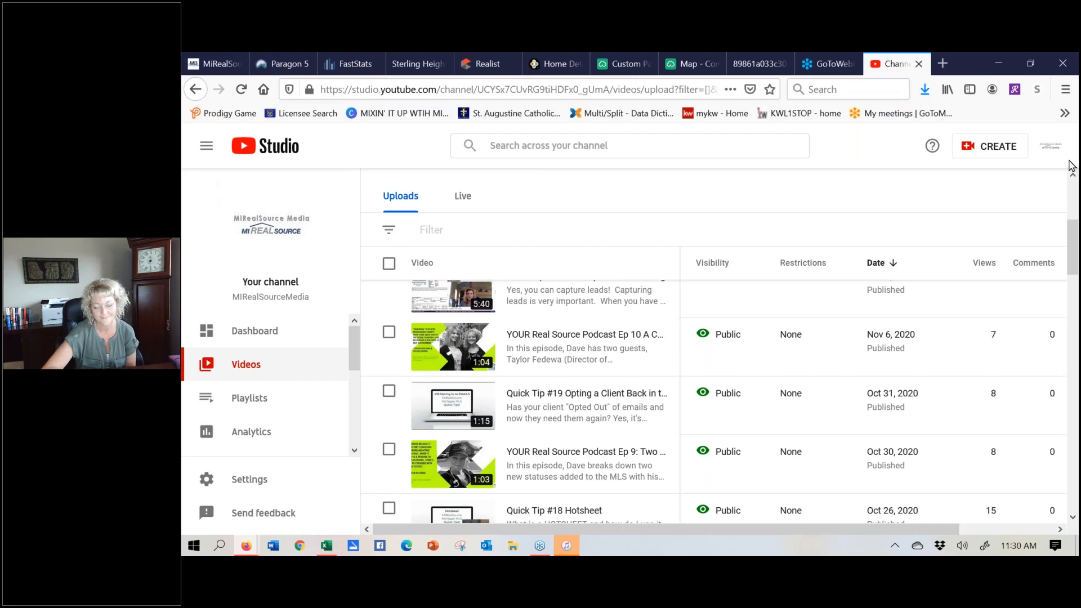
click(897, 257)
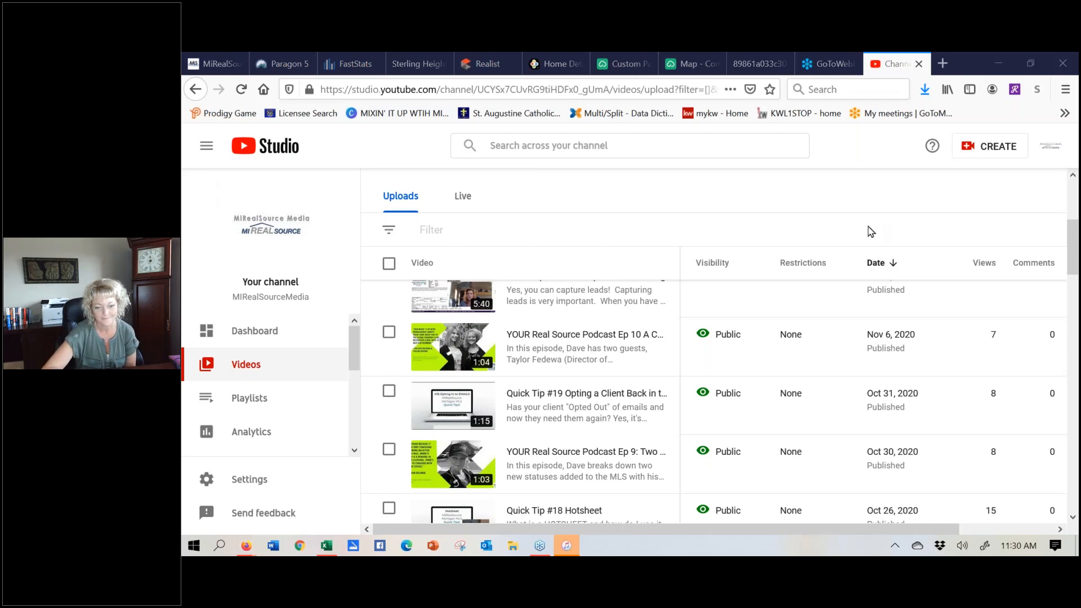